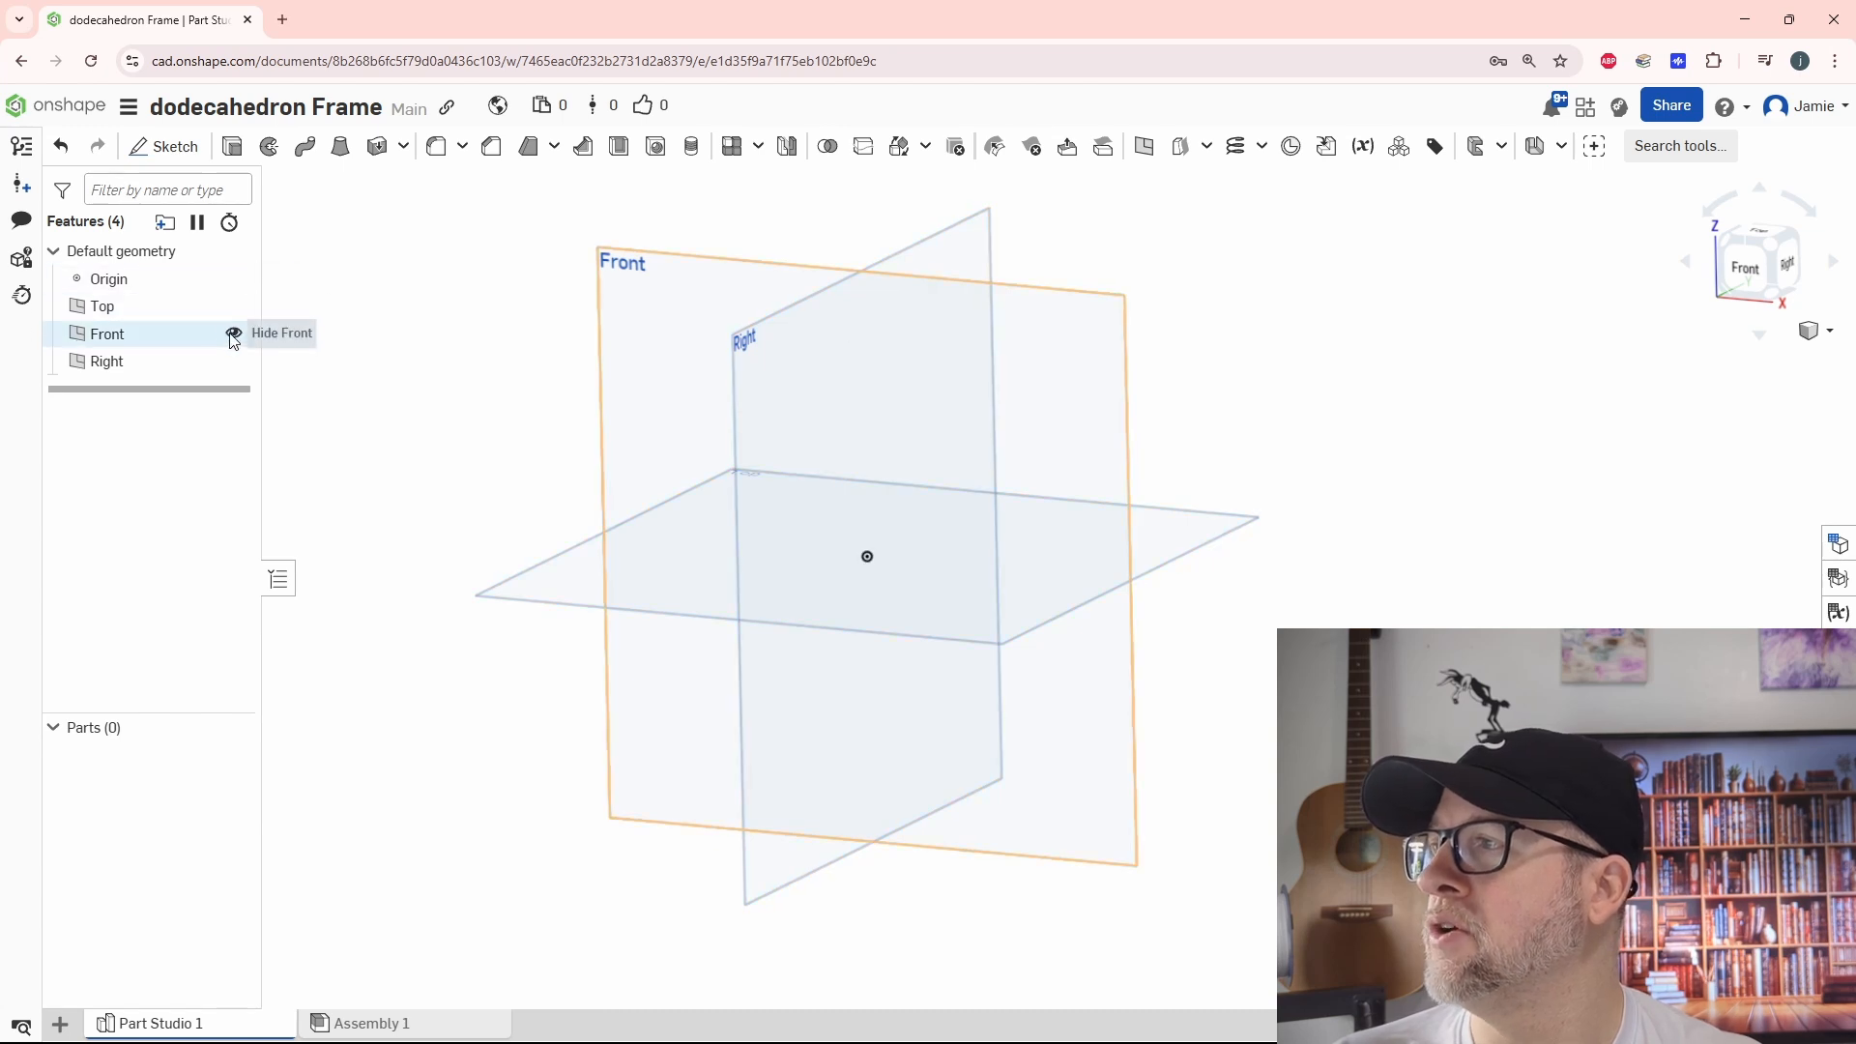
Hide the Front and Right planes and turn the view to face the Top plane
{"action": "left_click", "coordinate": [233, 332]}
{"action": "left_click", "coordinate": [233, 361]}
{"action": "right_click_drag", "start_coordinate": [507, 396], "coordinate": [540, 439]}
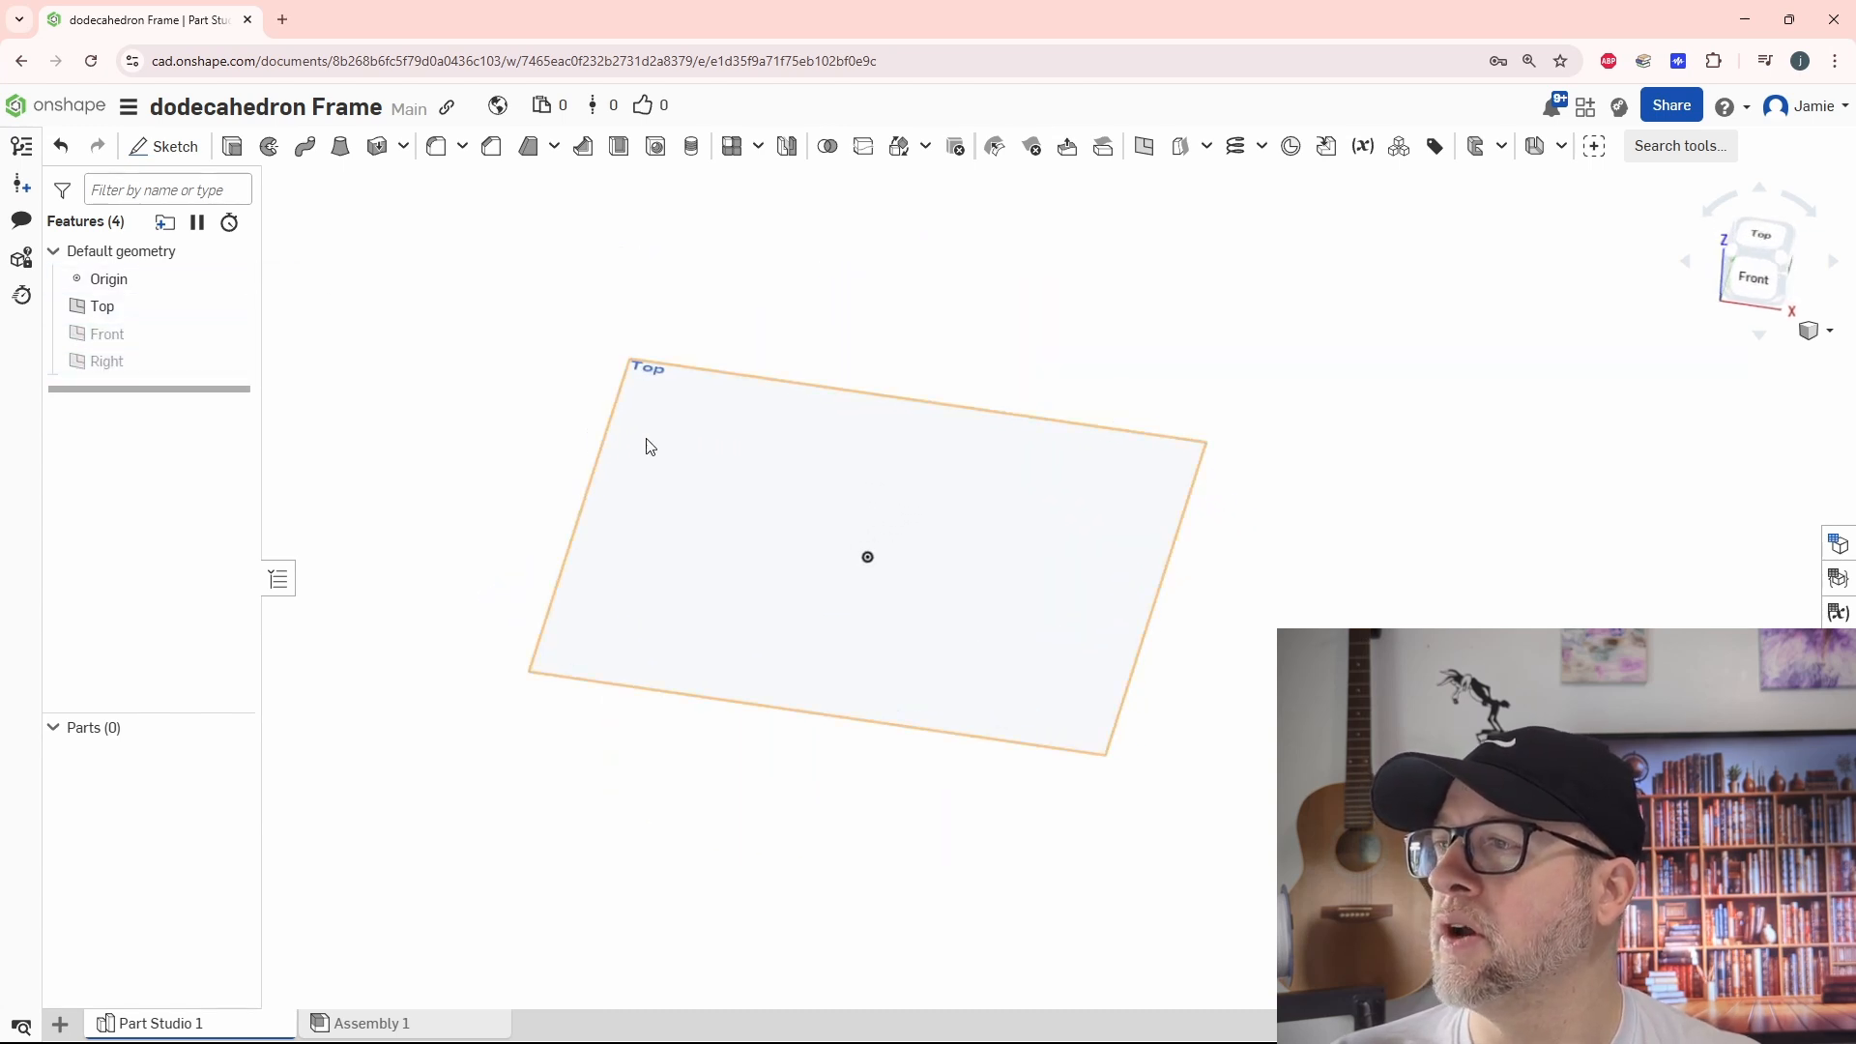
{"action": "left_click", "coordinate": [1767, 236]}
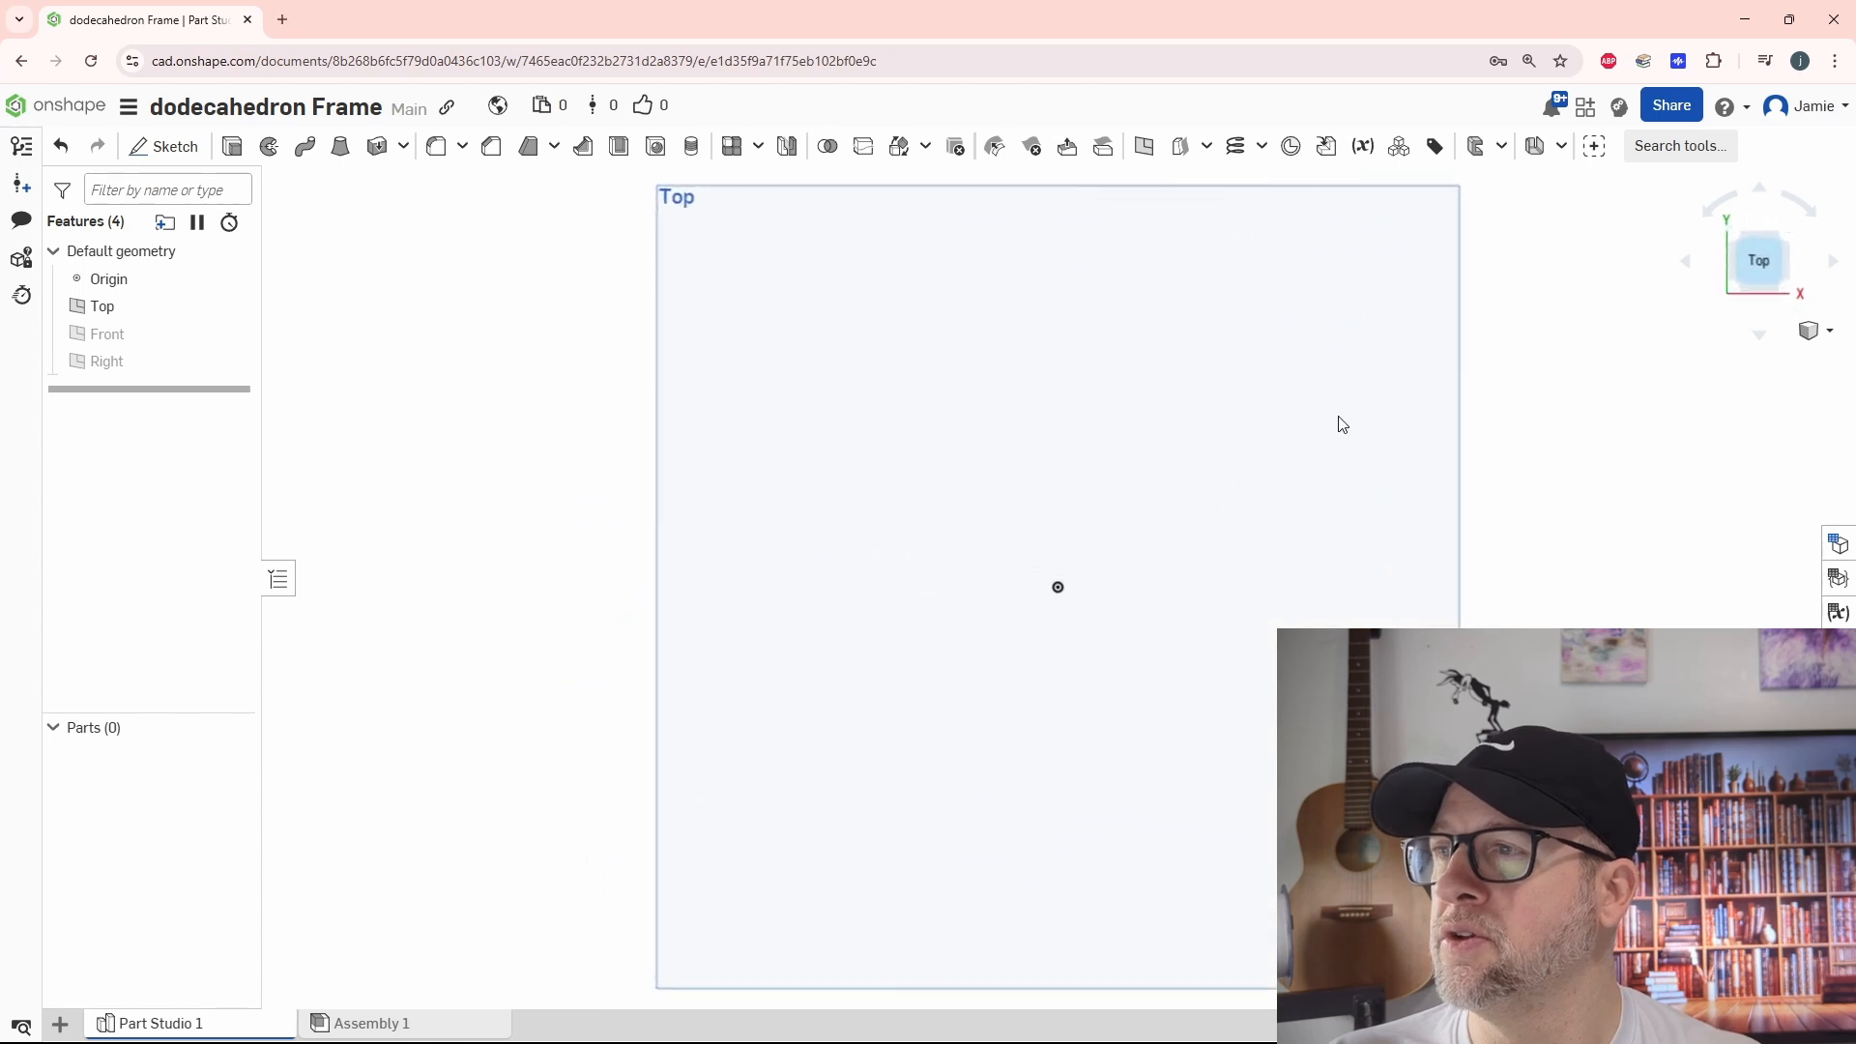
{"action": "scroll", "coordinate": [1202, 679], "scroll_direction": "down", "scroll_amount": 1}
{"action": "middle_click_drag", "start_coordinate": [1201, 678], "coordinate": [1074, 624]}
{"action": "scroll", "coordinate": [1085, 661], "scroll_direction": "down", "scroll_amount": 1}
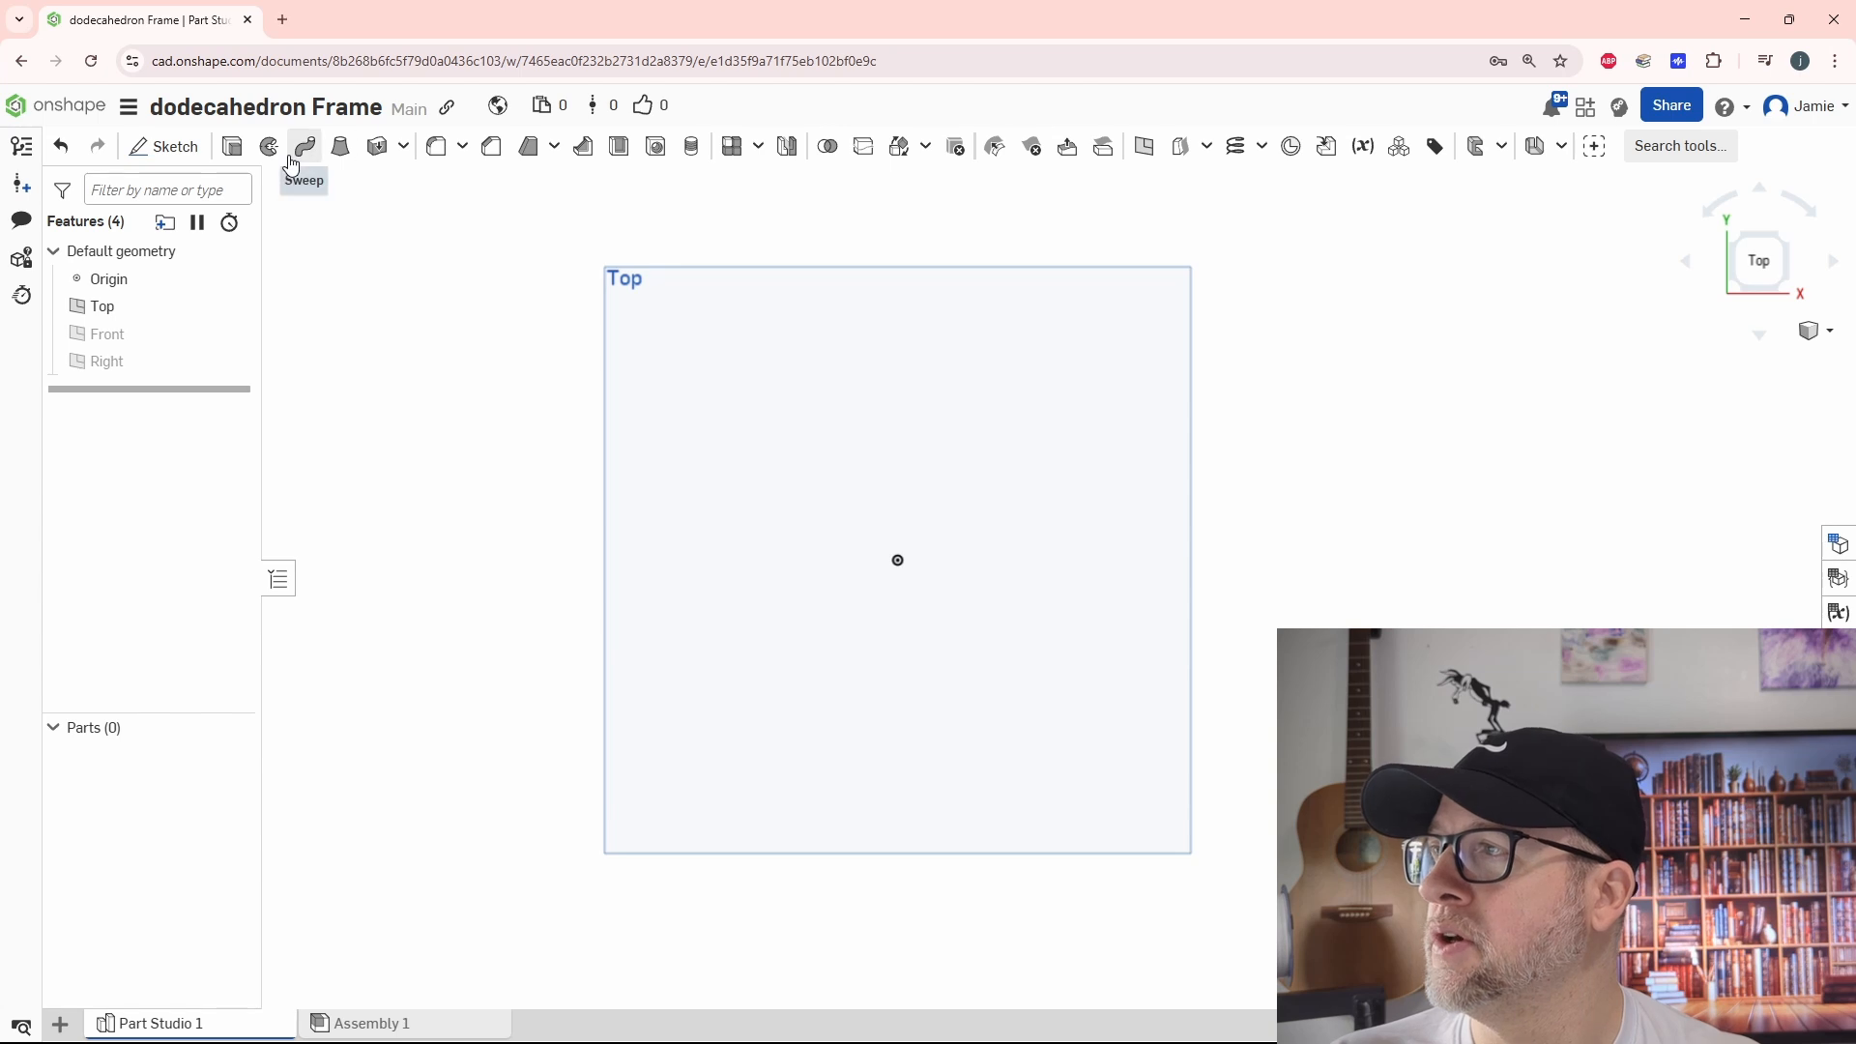
Start a sketch on the Top plane and draw an 11-sided circumscribed polygon centred on the origin, about 39 mm in diameter
{"action": "left_click", "coordinate": [189, 155]}
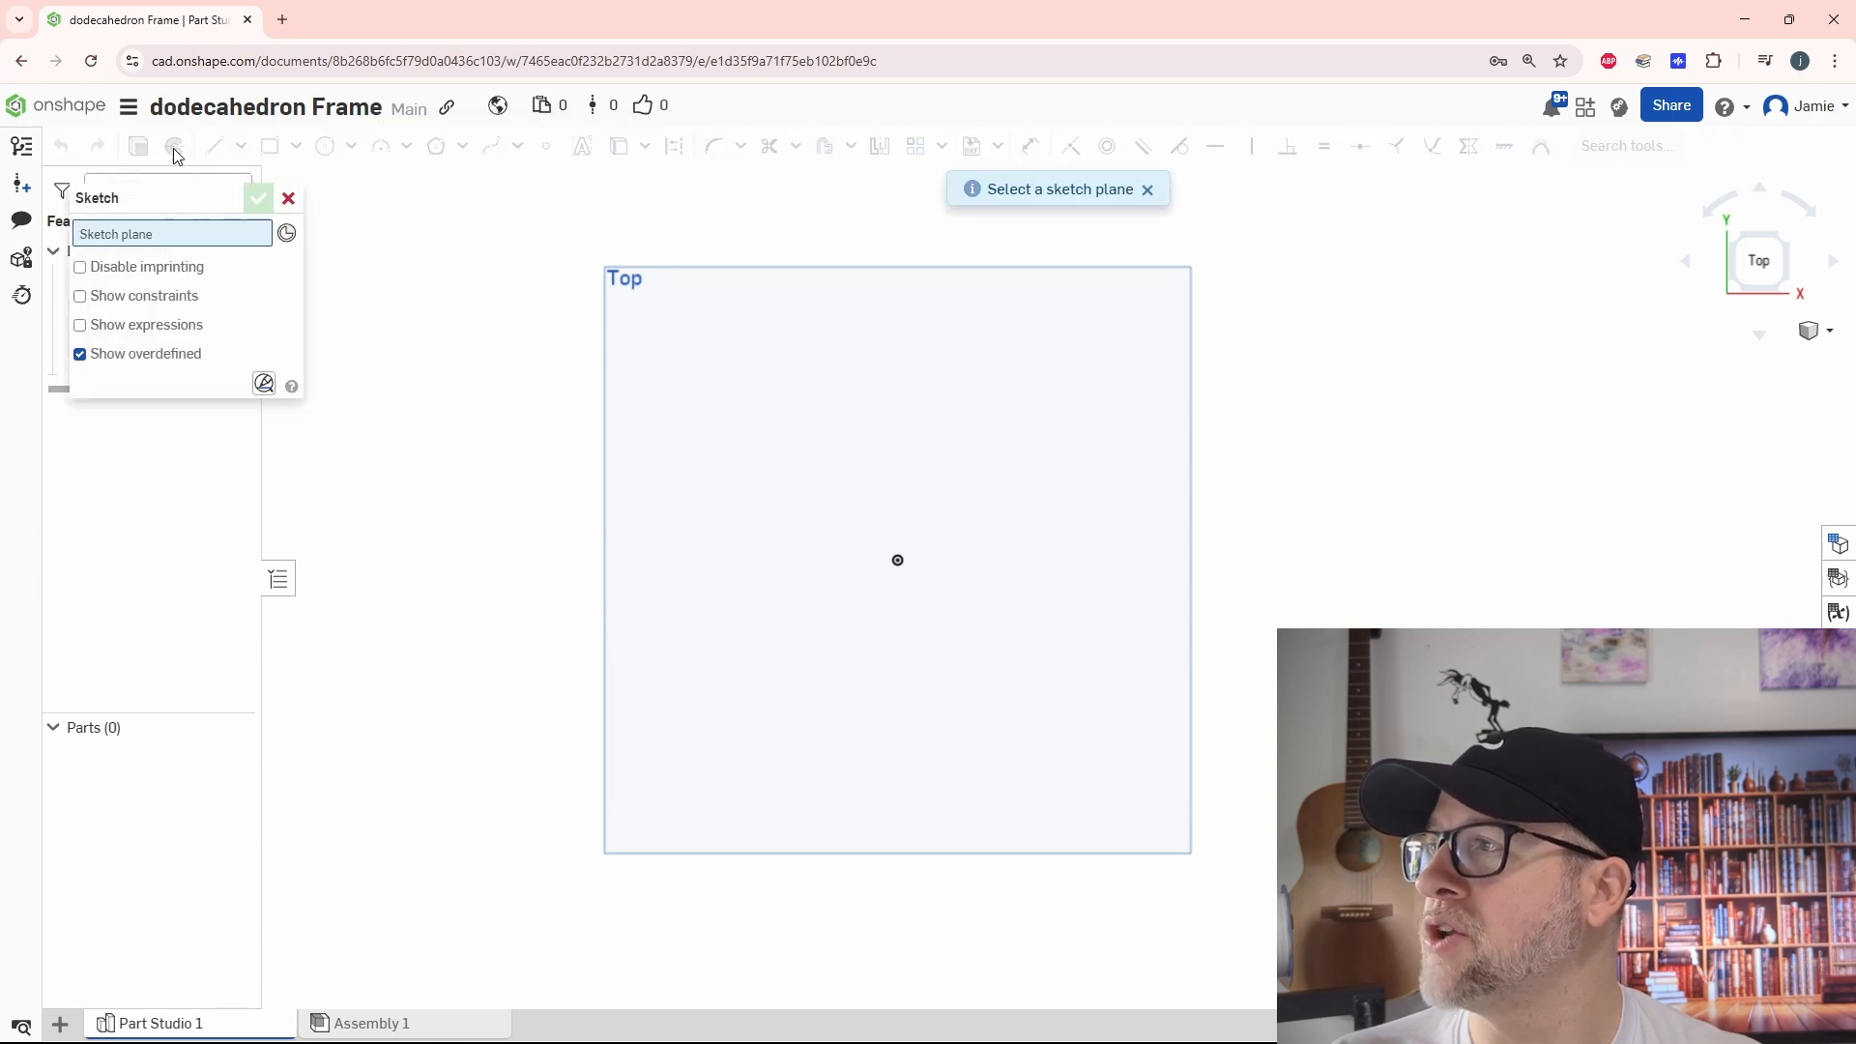
{"action": "left_click", "coordinate": [606, 468]}
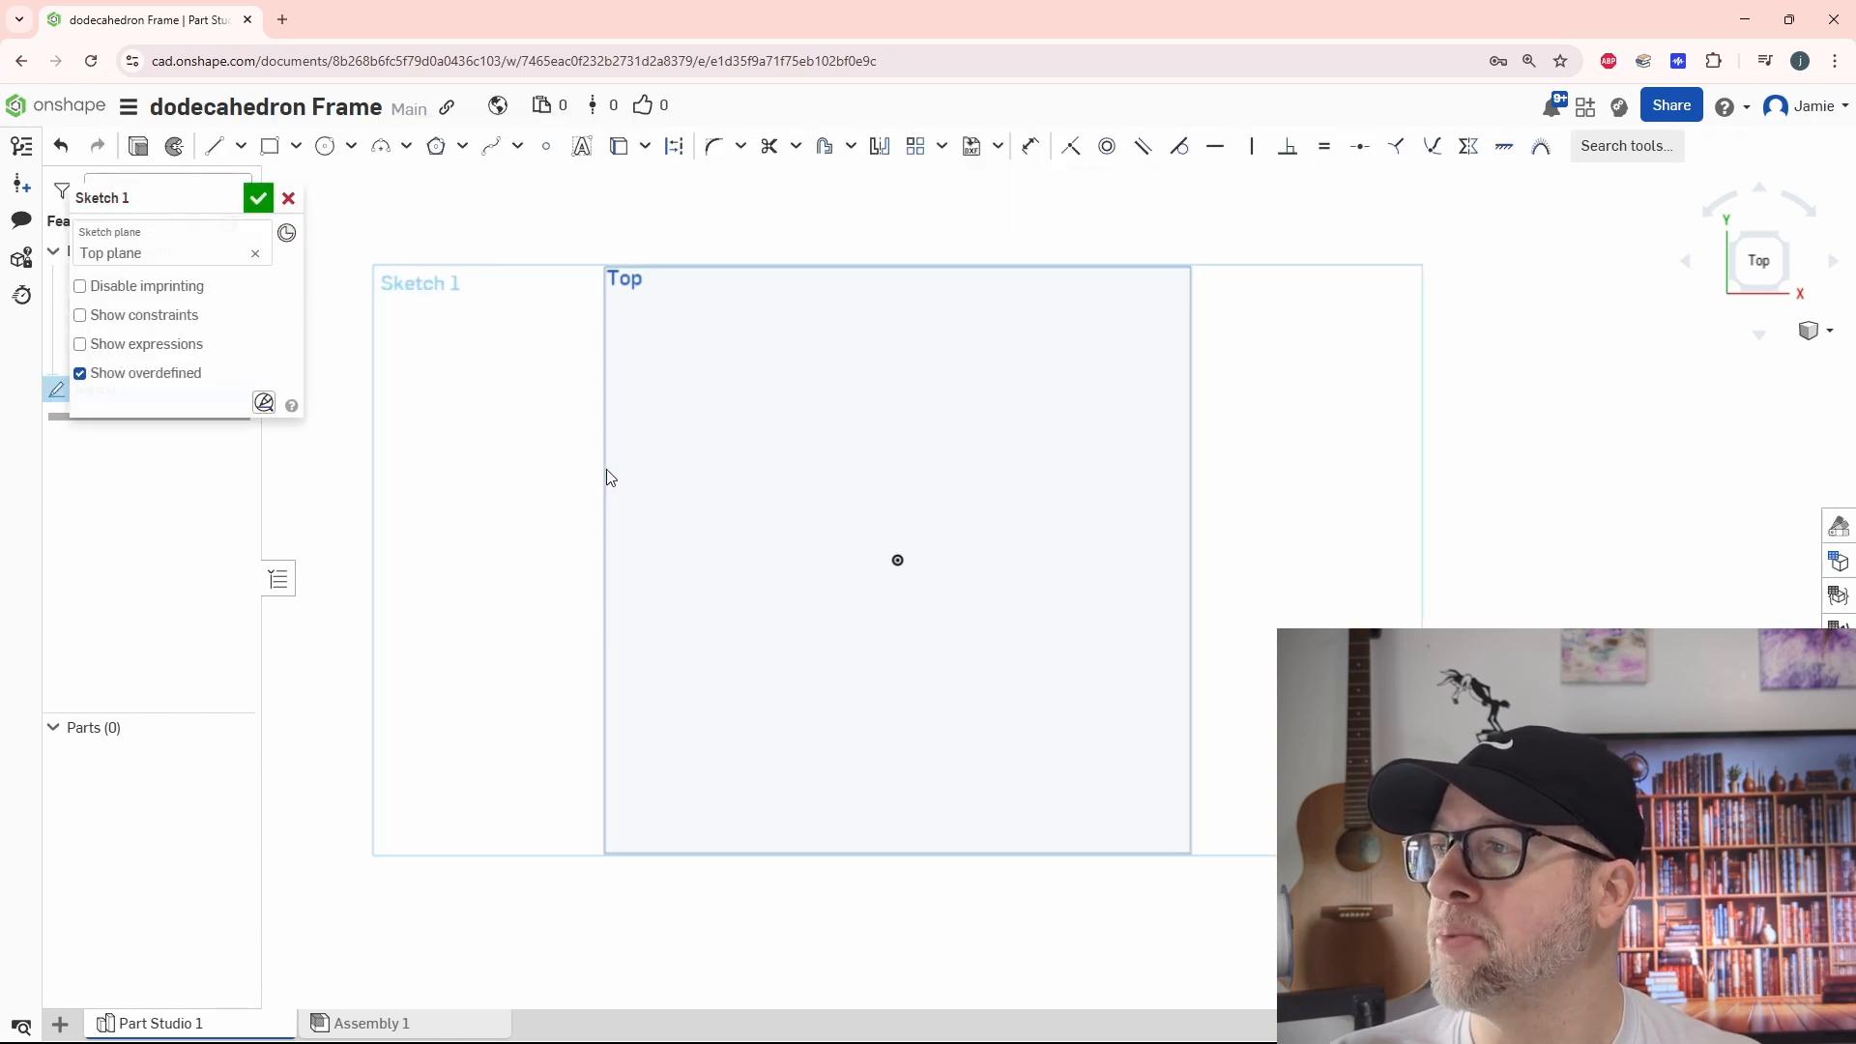
{"action": "left_click", "coordinate": [436, 153]}
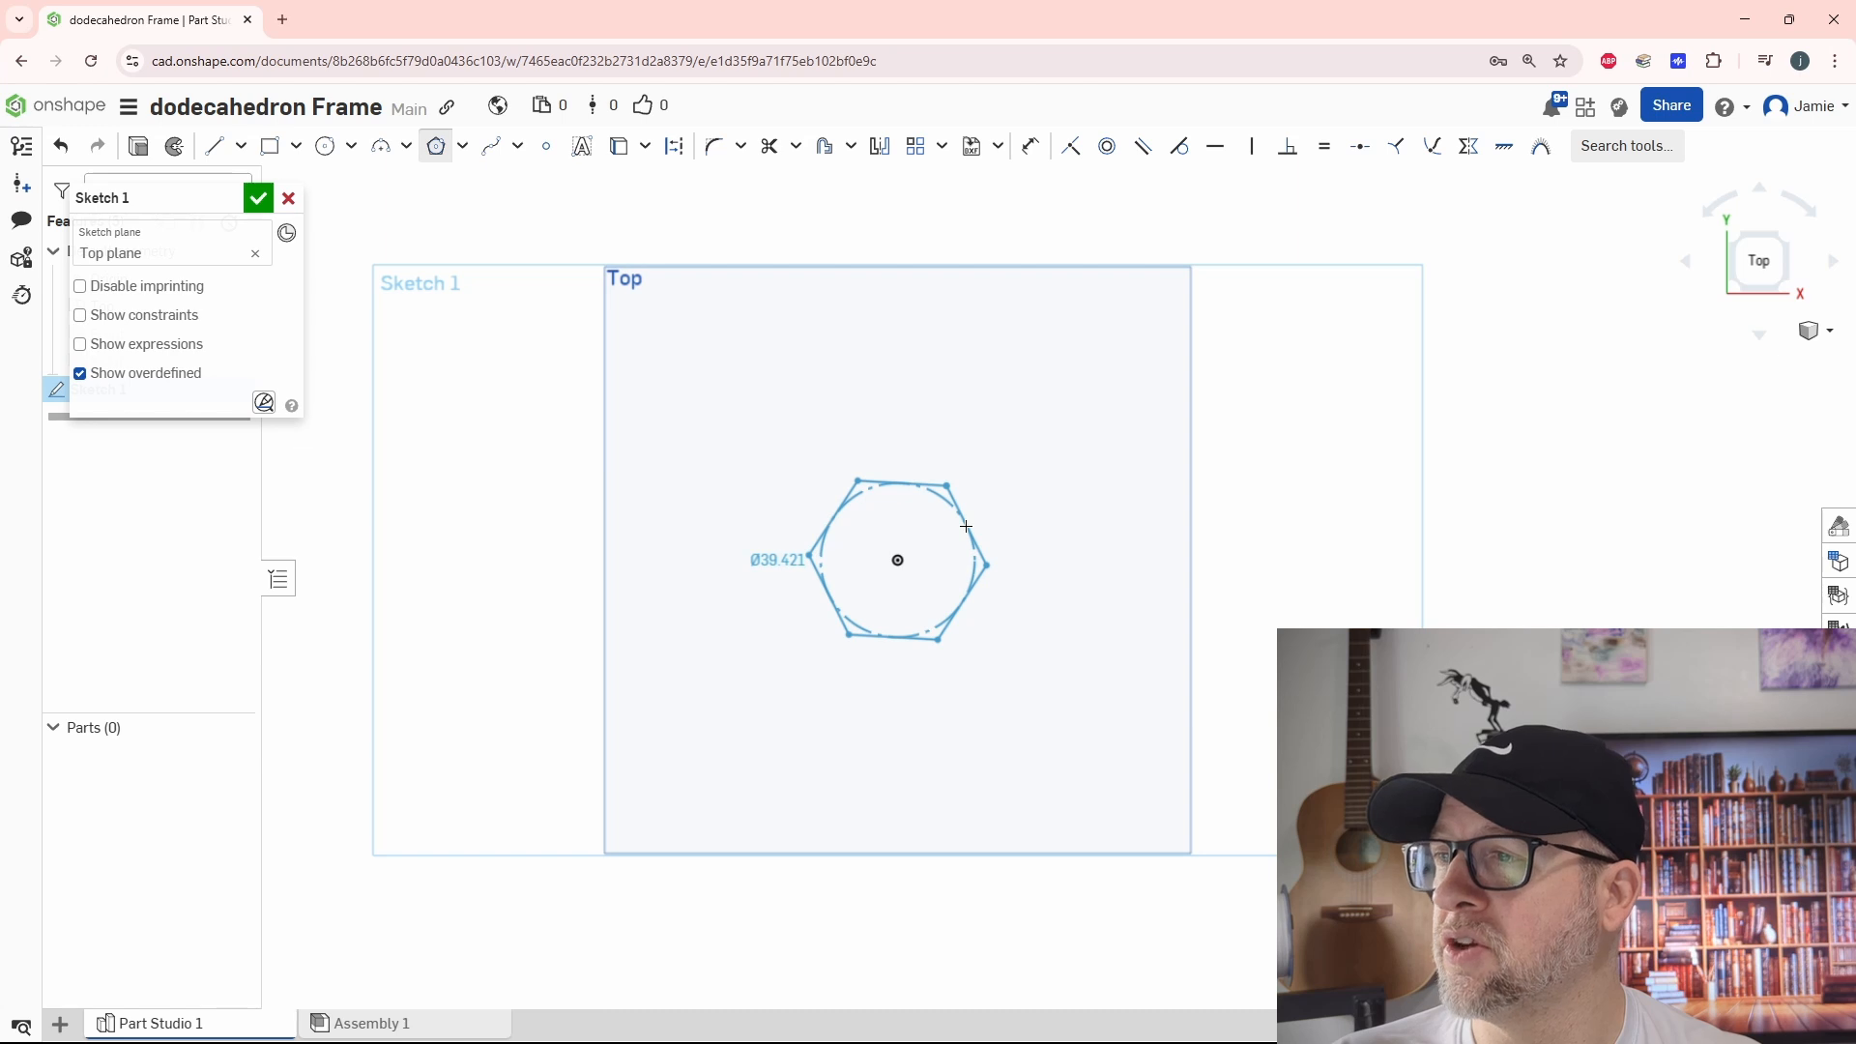
{"action": "left_click", "coordinate": [966, 526]}
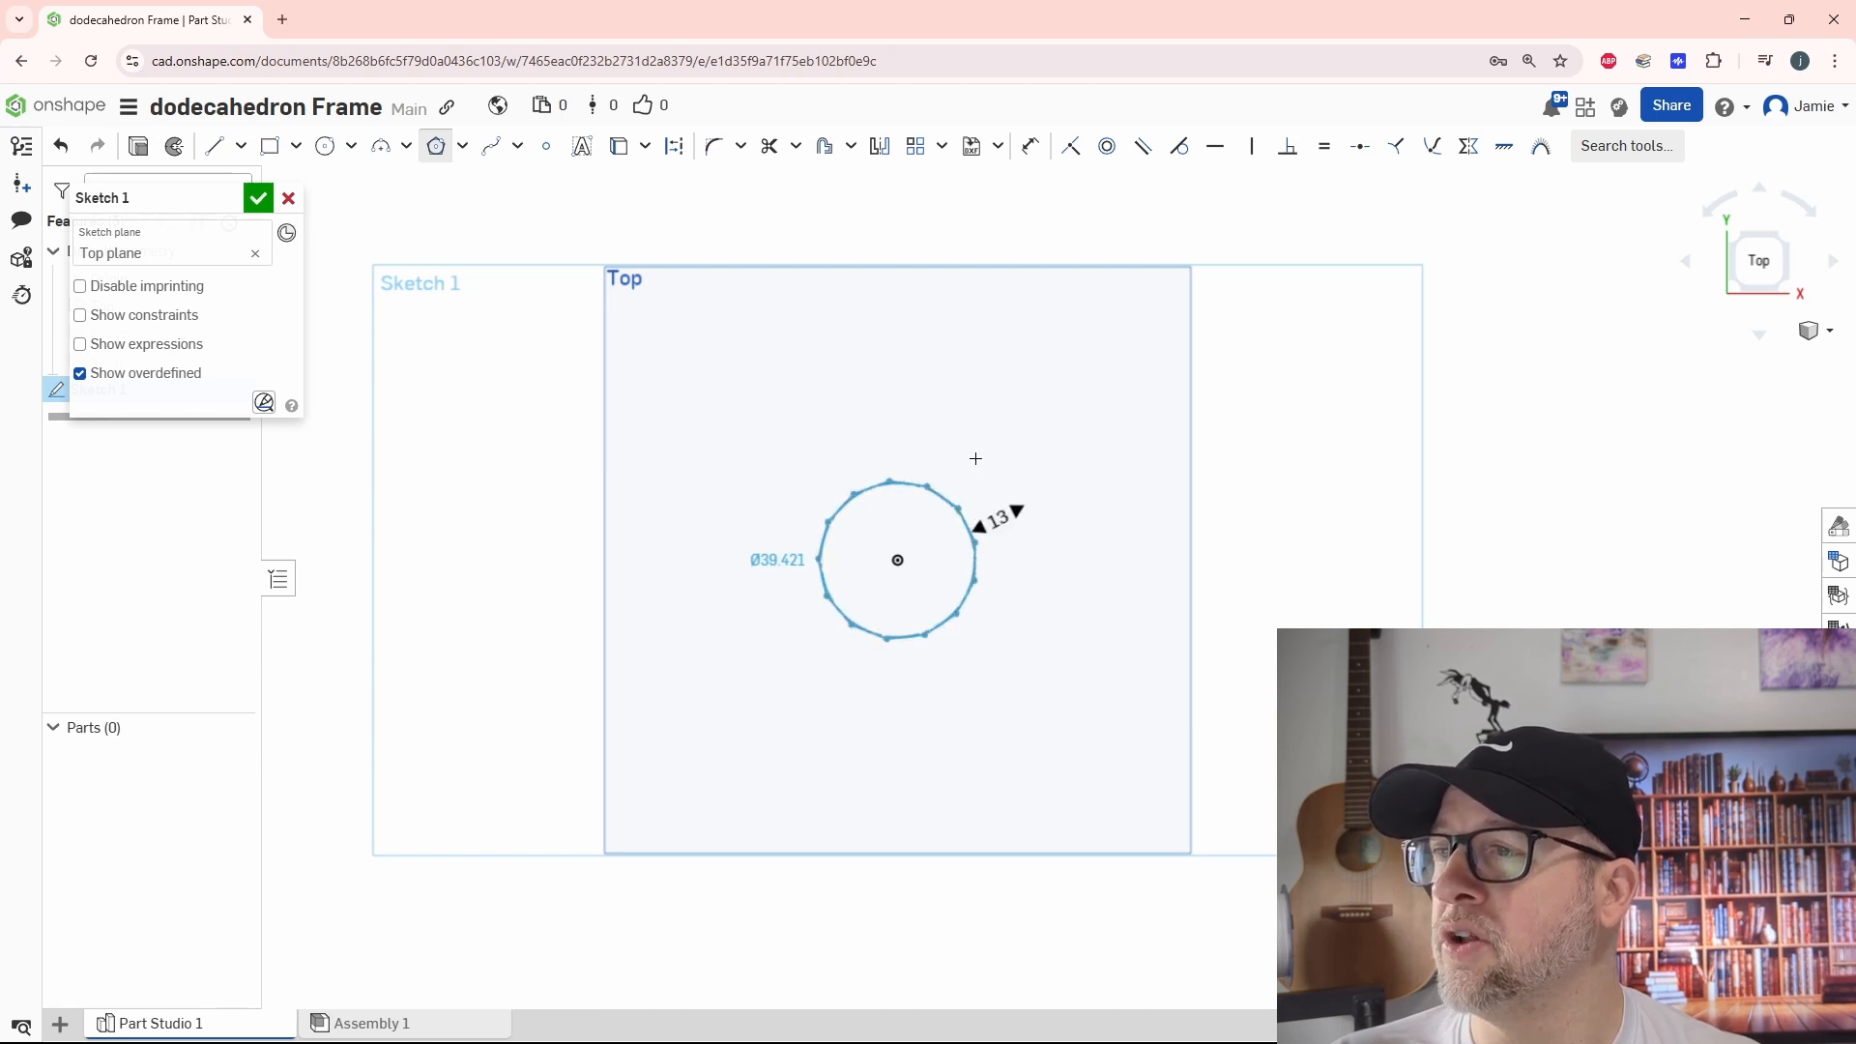
{"action": "left_click", "coordinate": [975, 479]}
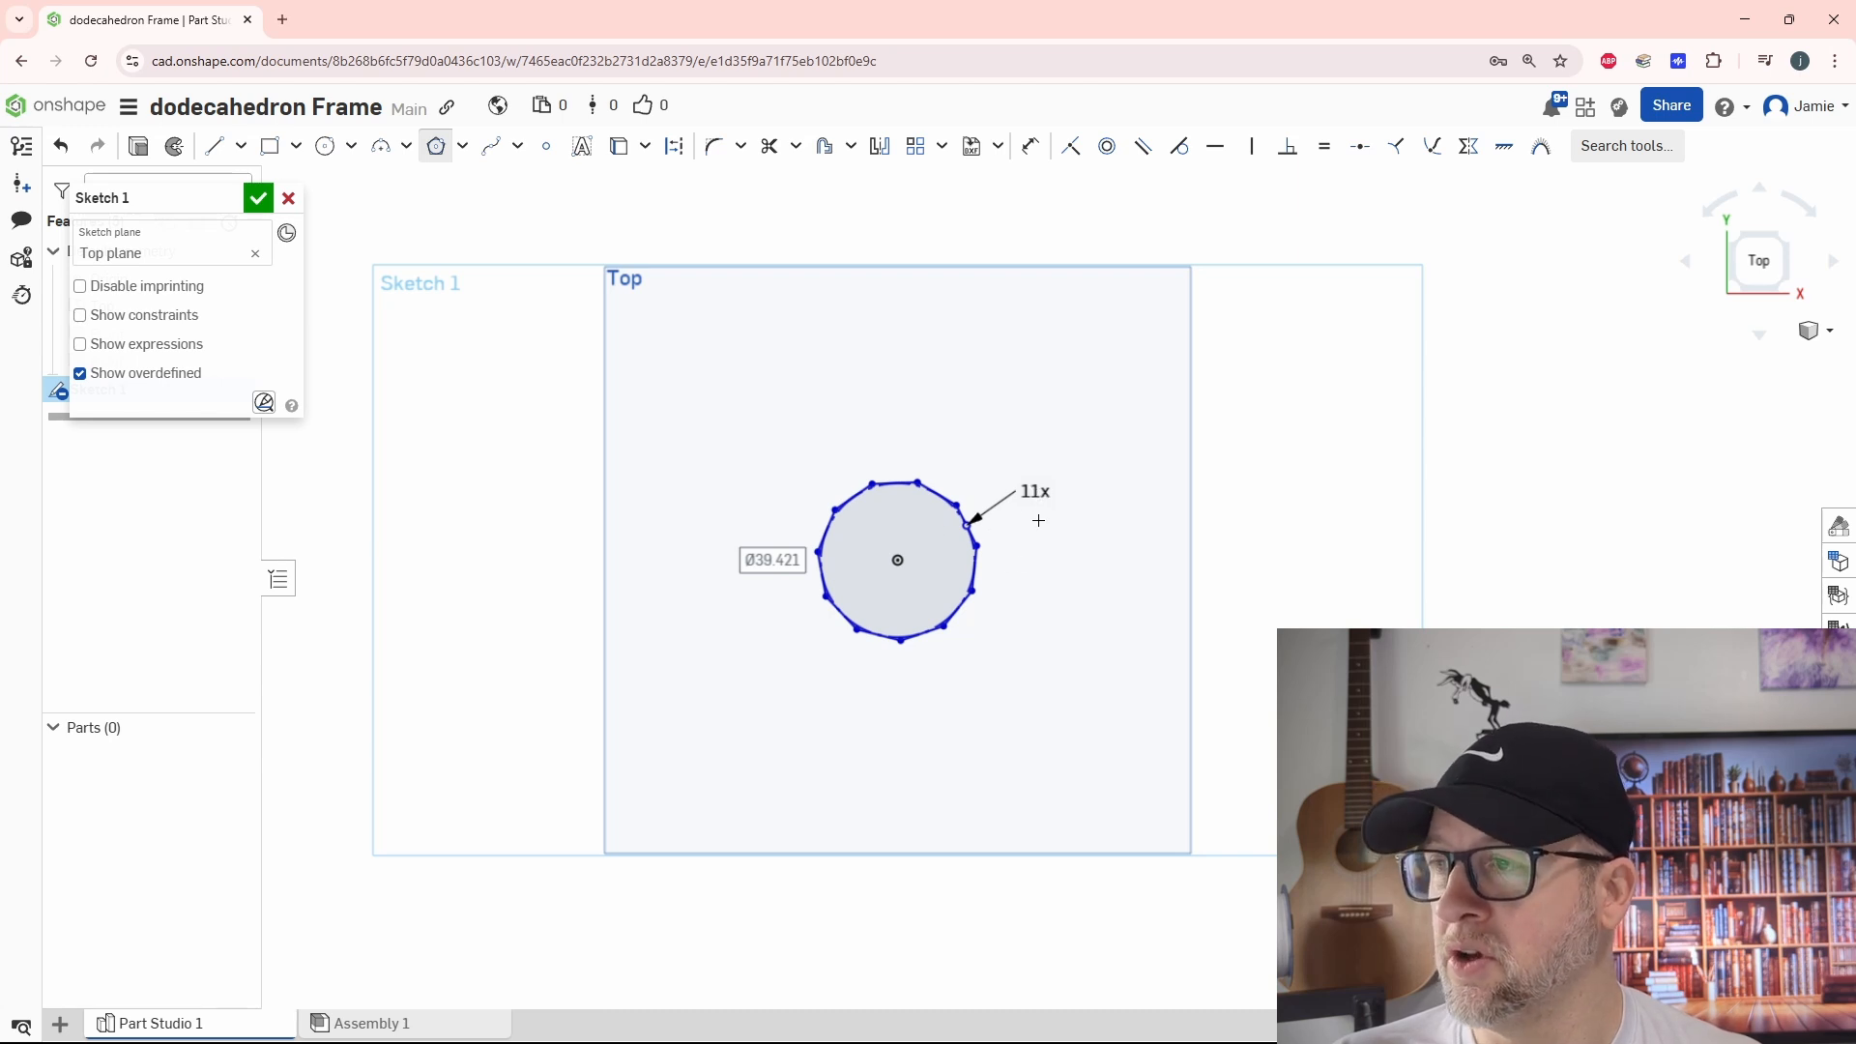
{"action": "key", "text": "Escape"}
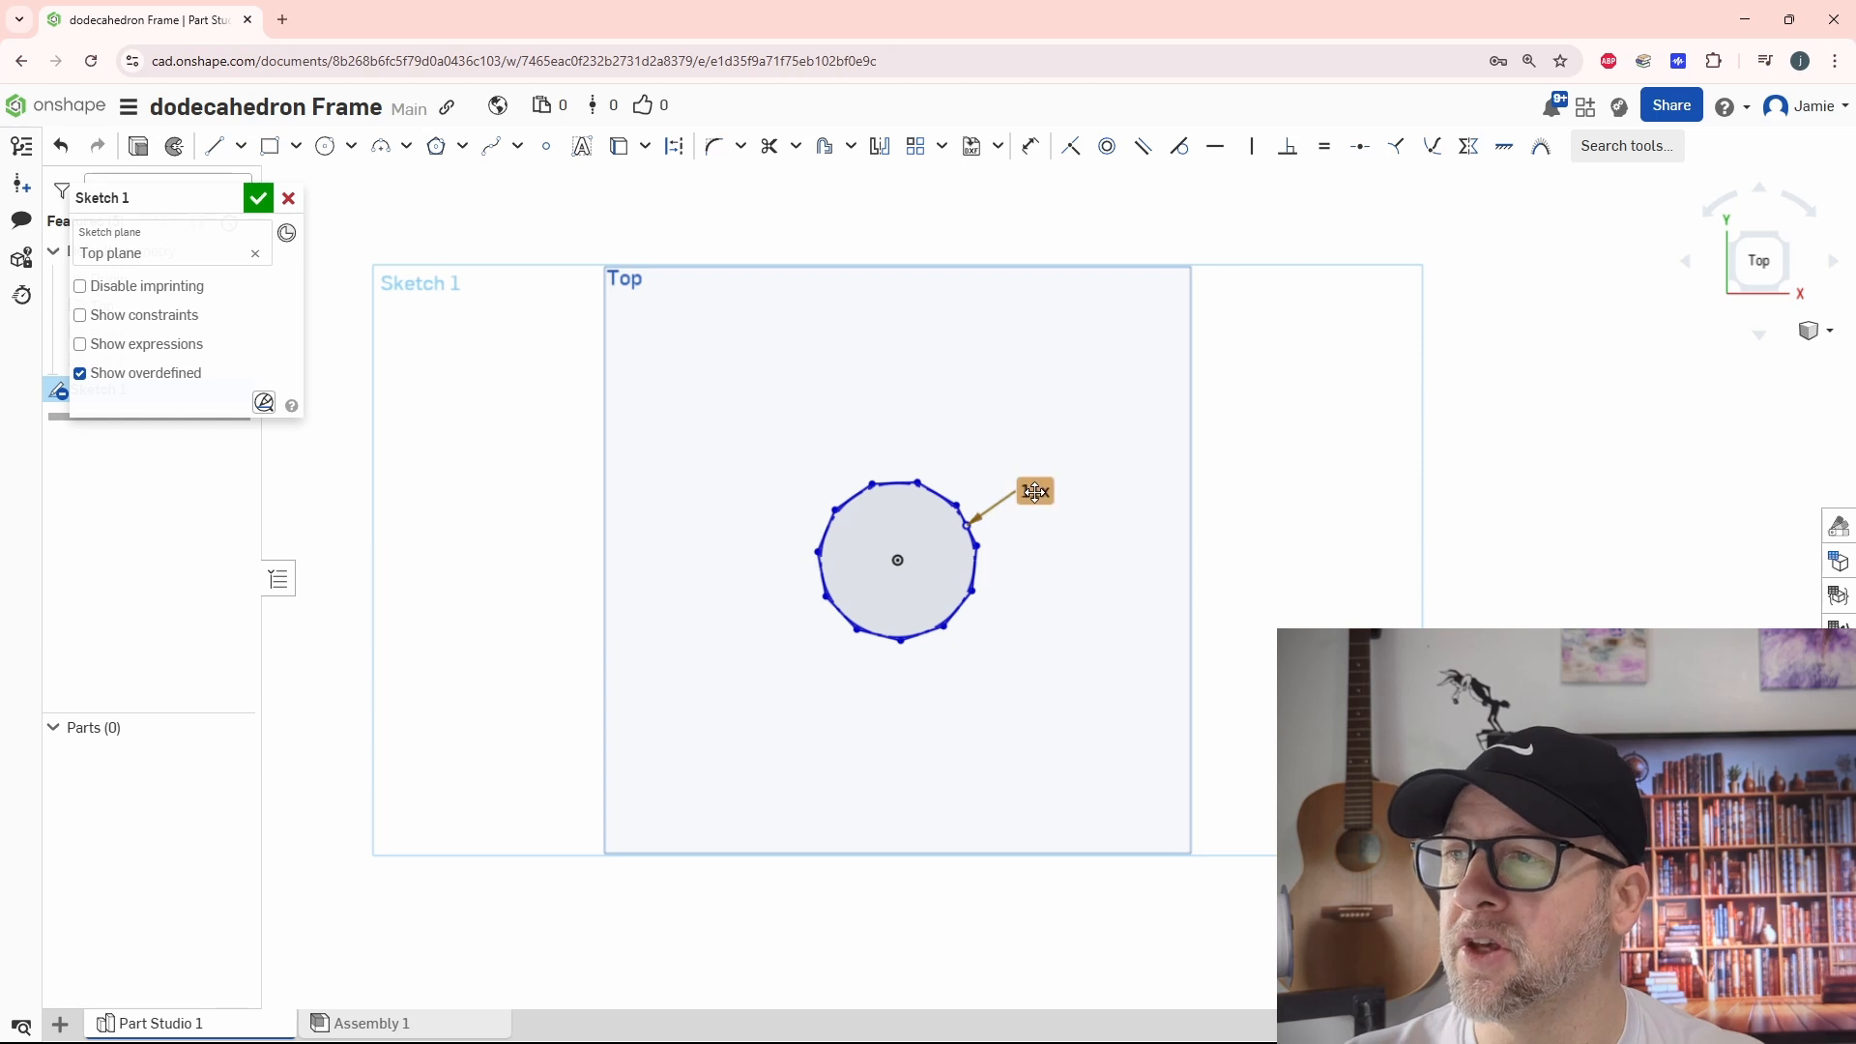
Set the polygon's number of sides to 5 and make its lowest side horizontal
{"action": "double_click", "coordinate": [1036, 493]}
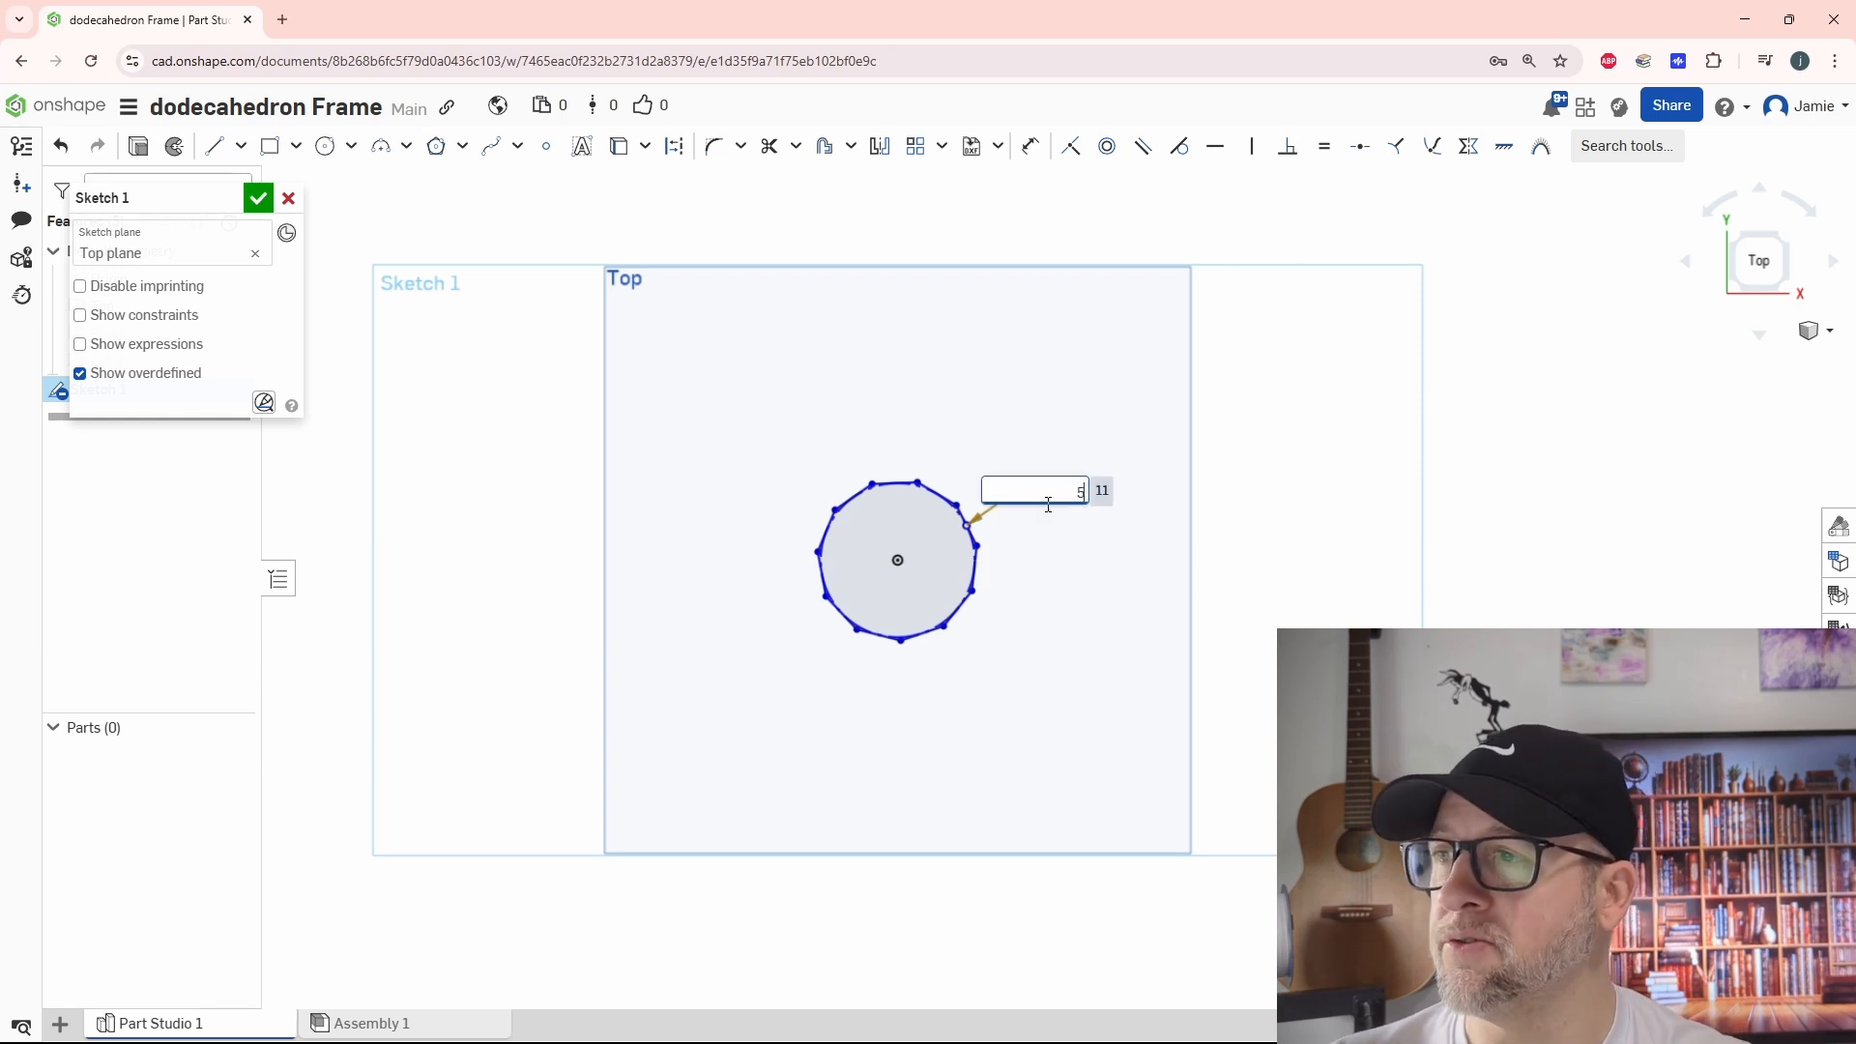
{"action": "key", "text": "Return"}
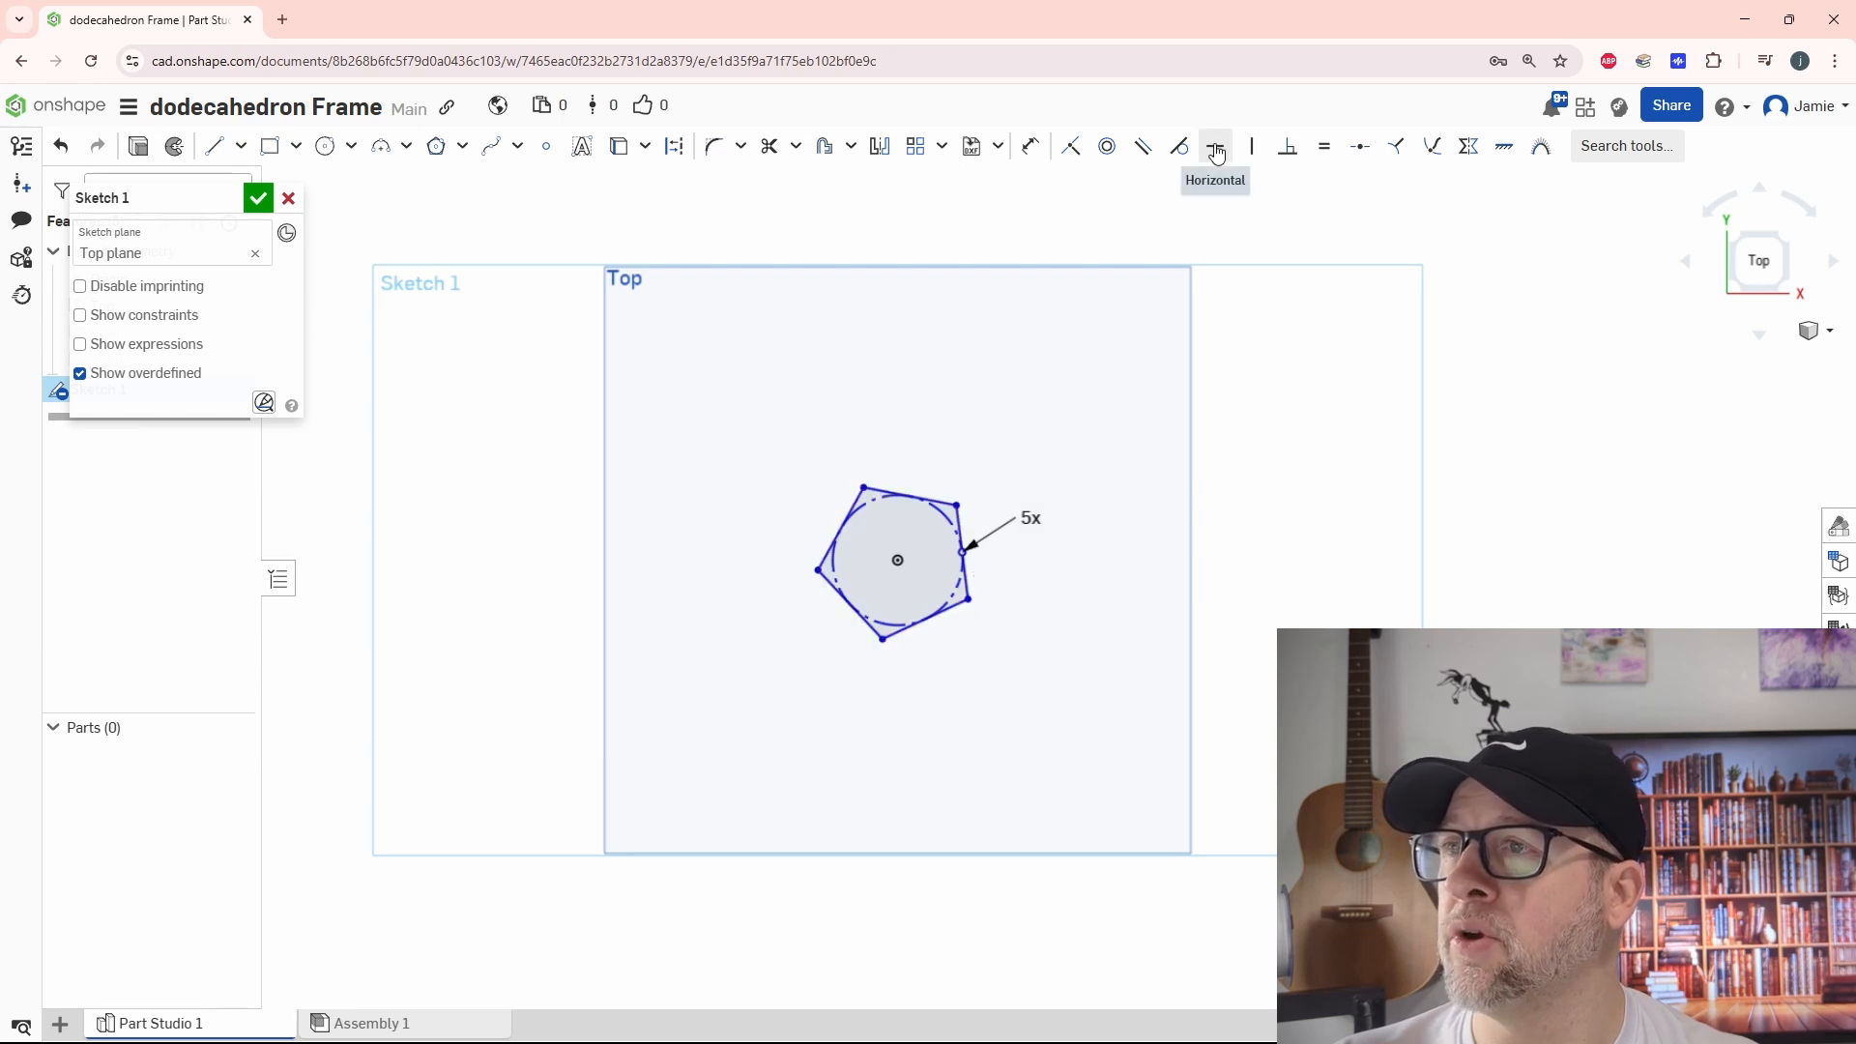
{"action": "left_click", "coordinate": [1215, 146]}
{"action": "left_click", "coordinate": [926, 619]}
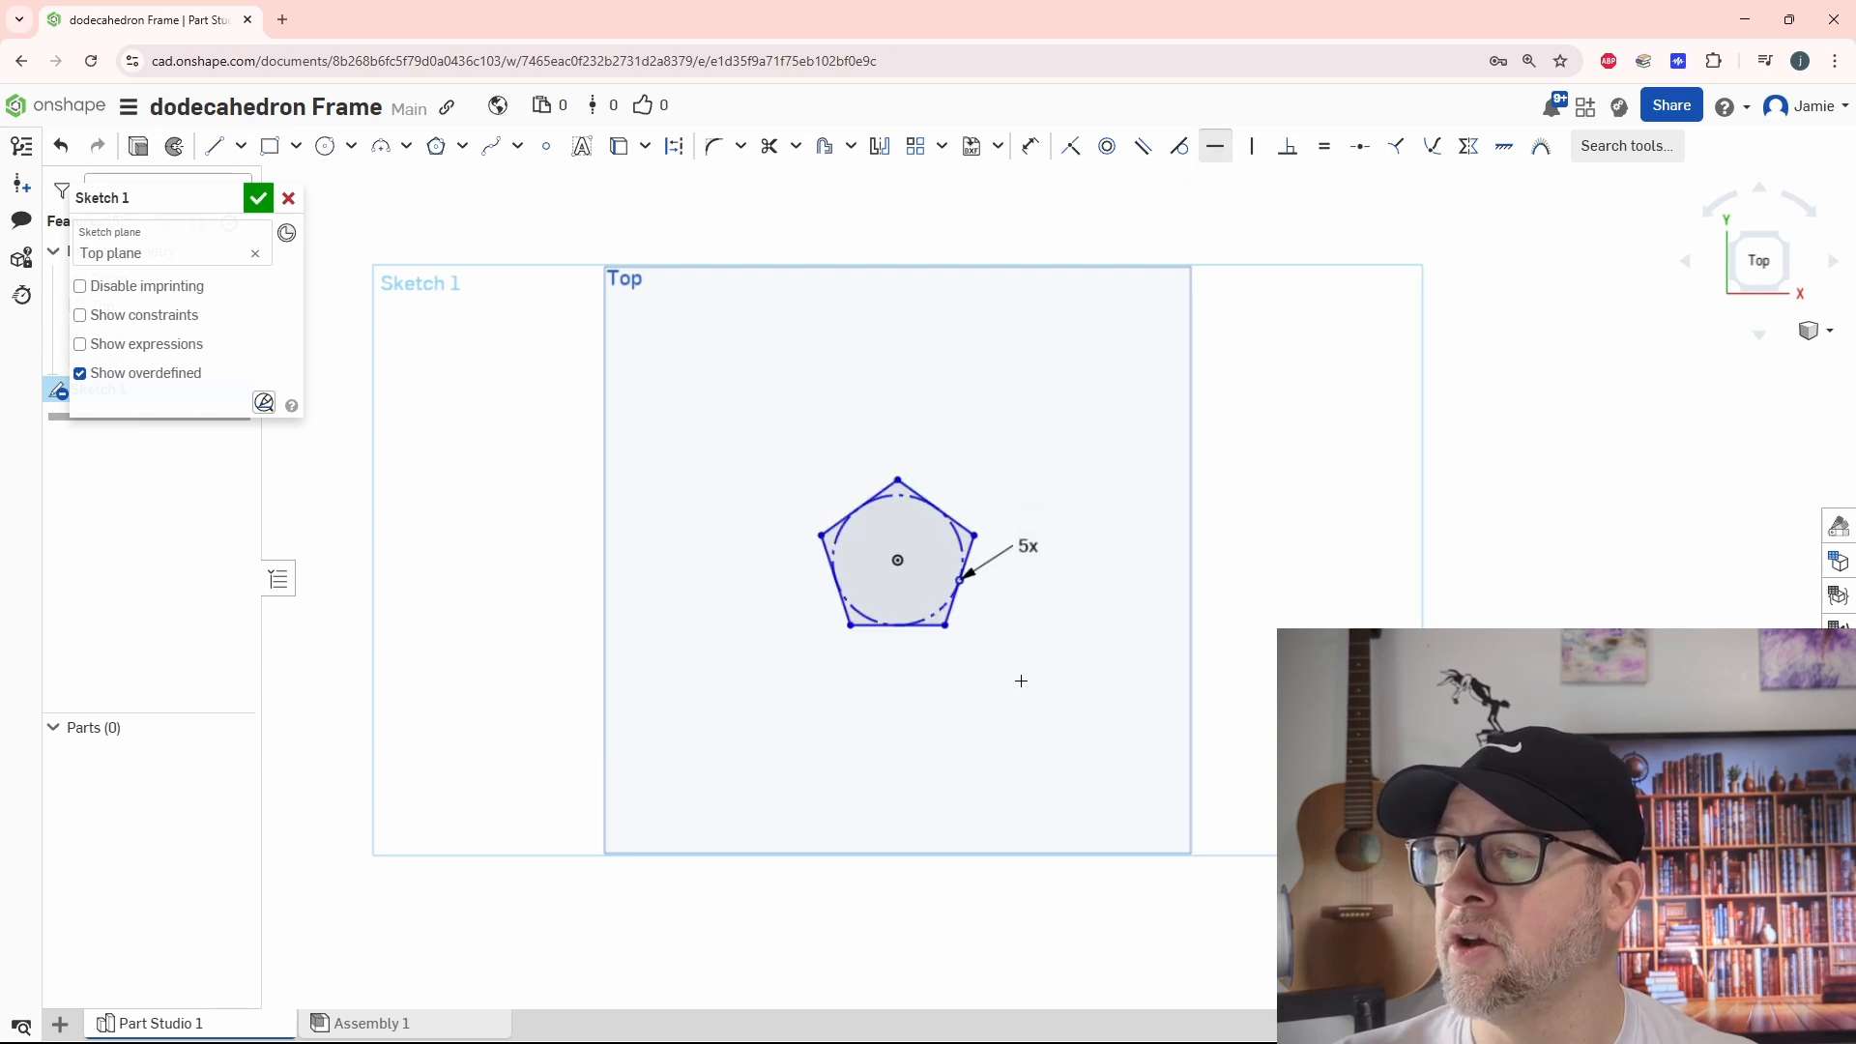
Dimension the pentagon's horizontal base side to 25 mm
{"action": "scroll", "coordinate": [1021, 680], "scroll_direction": "up", "scroll_amount": 3}
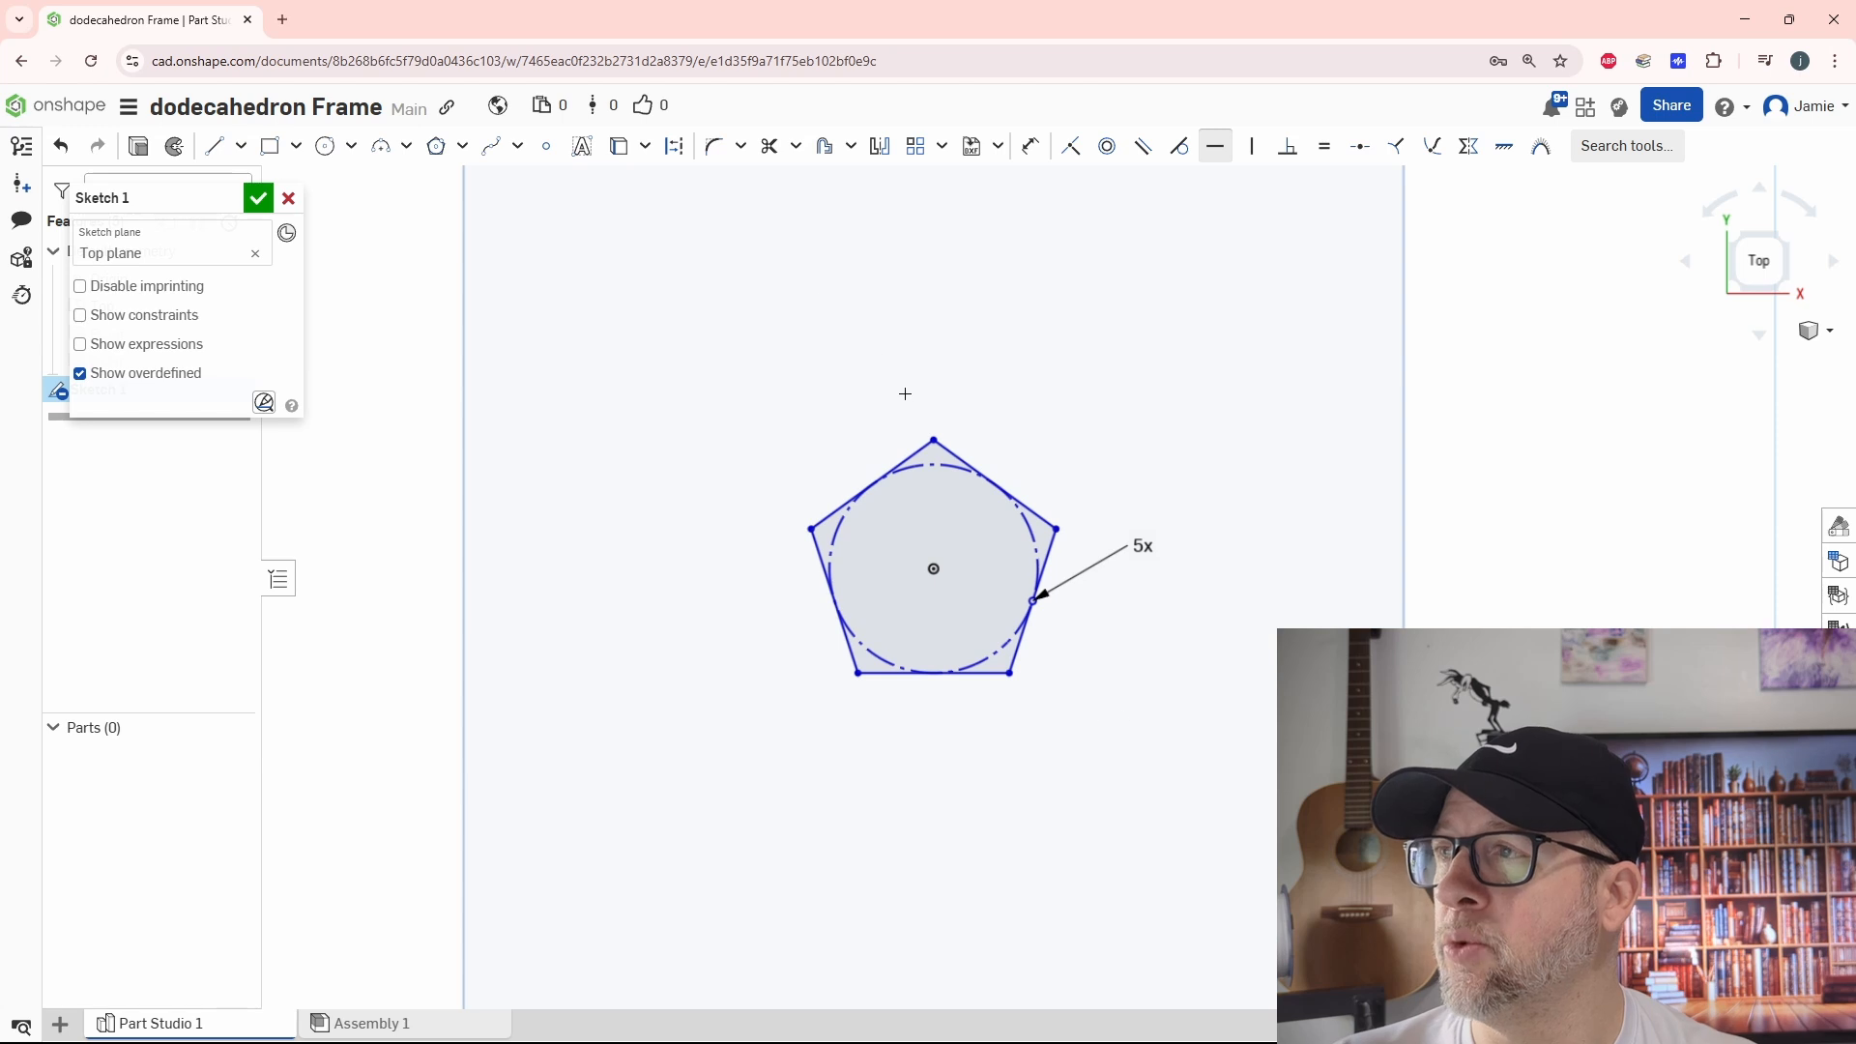
{"action": "left_click", "coordinate": [1030, 146]}
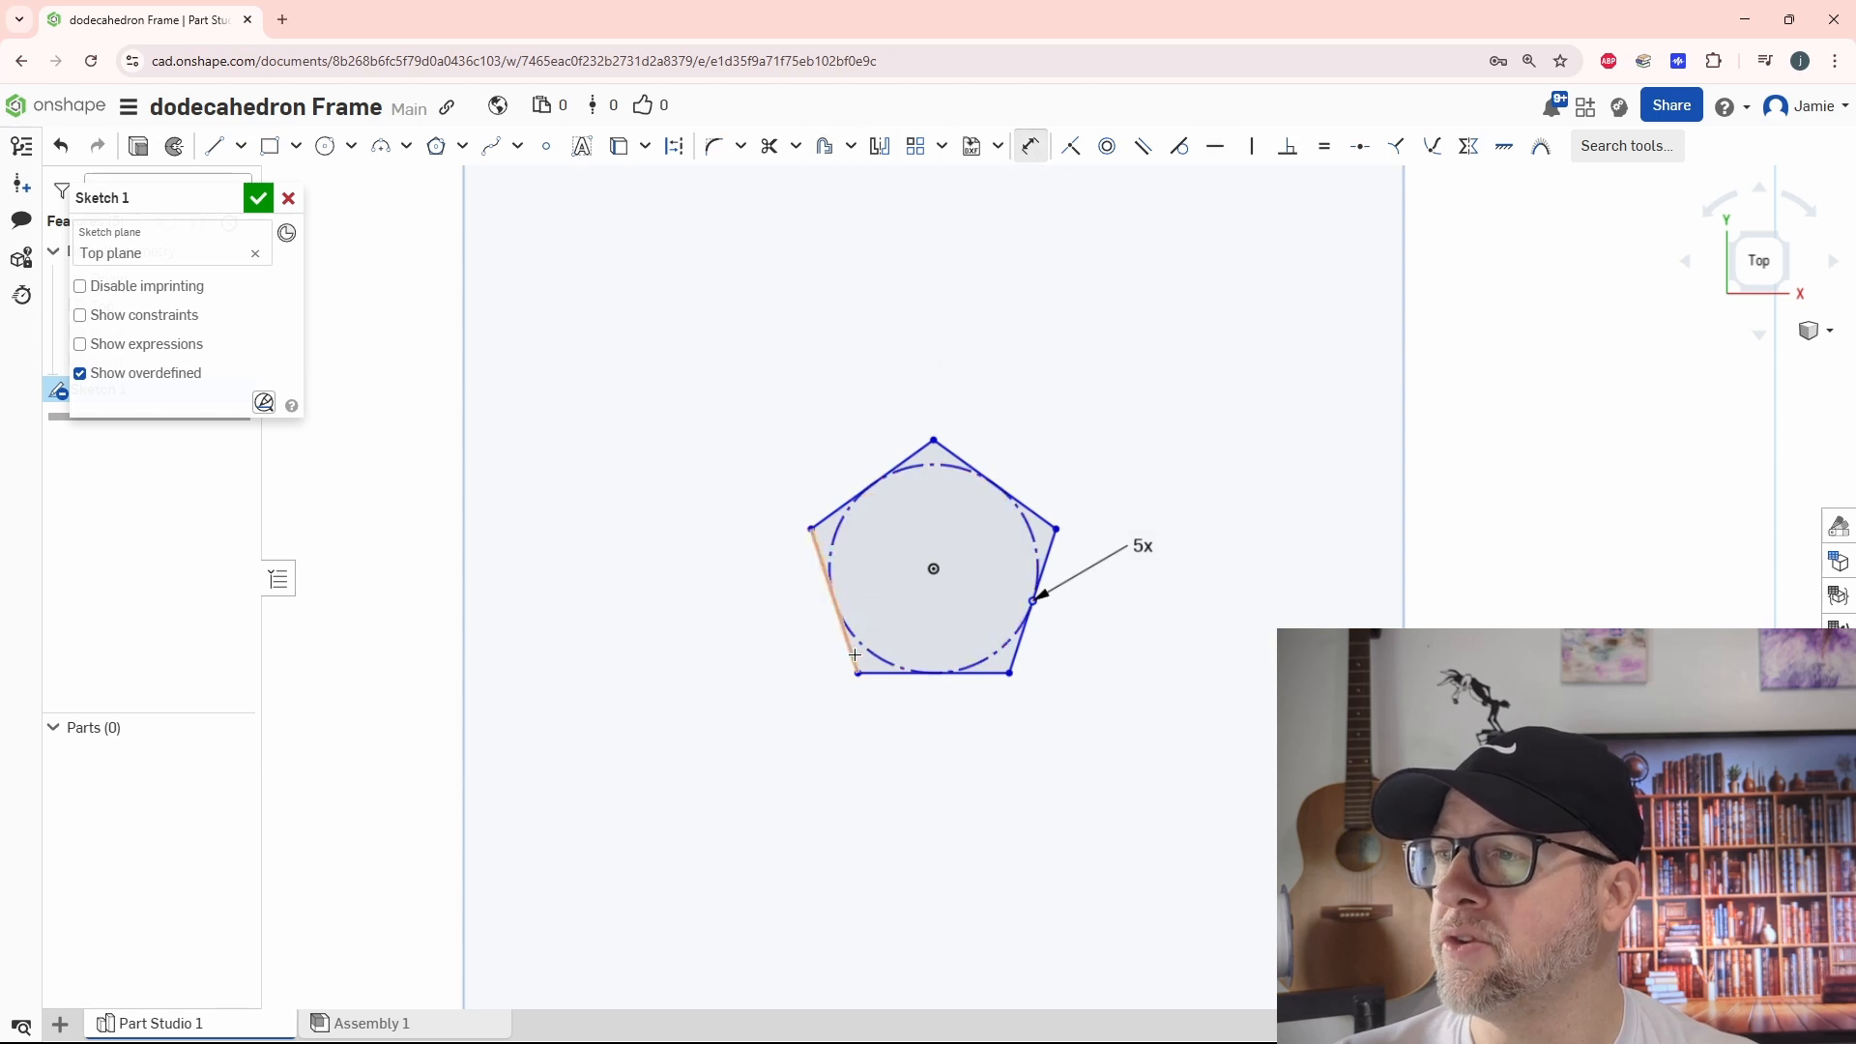
{"action": "left_click", "coordinate": [933, 673]}
{"action": "left_click", "coordinate": [1015, 712]}
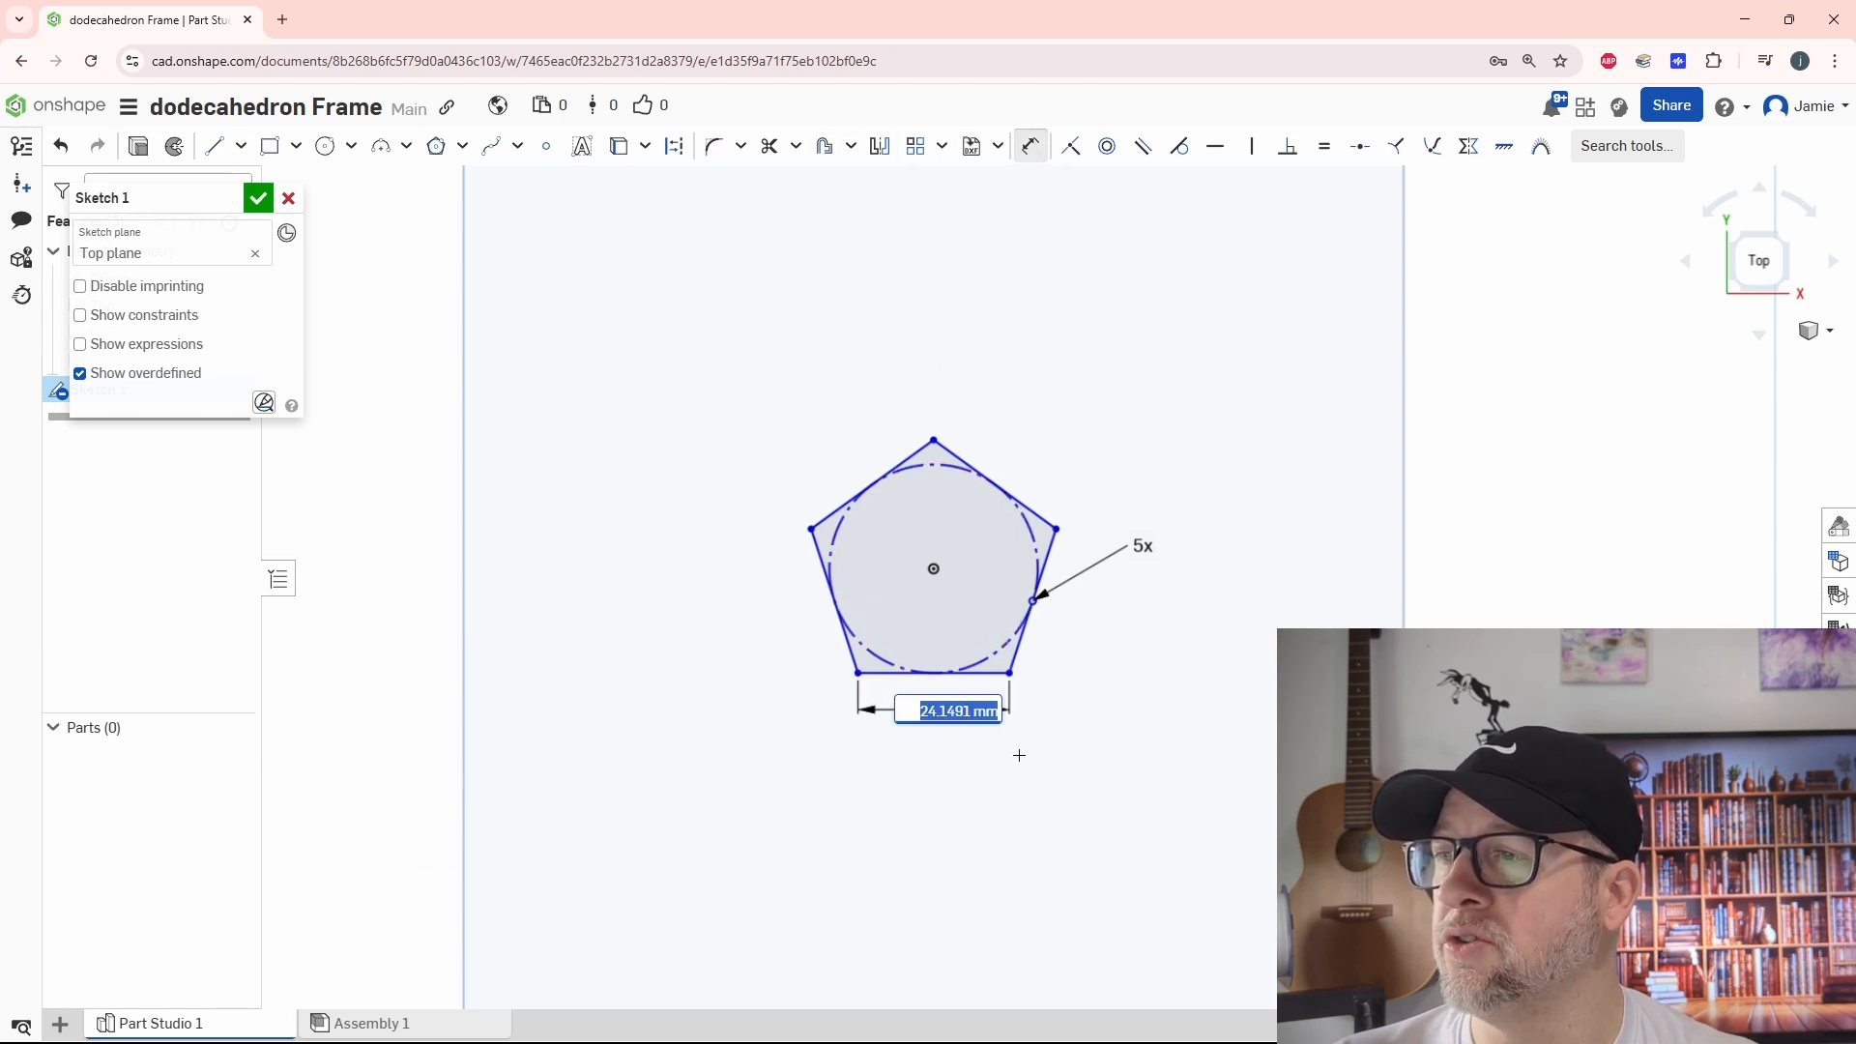
{"action": "type", "text": "25"}
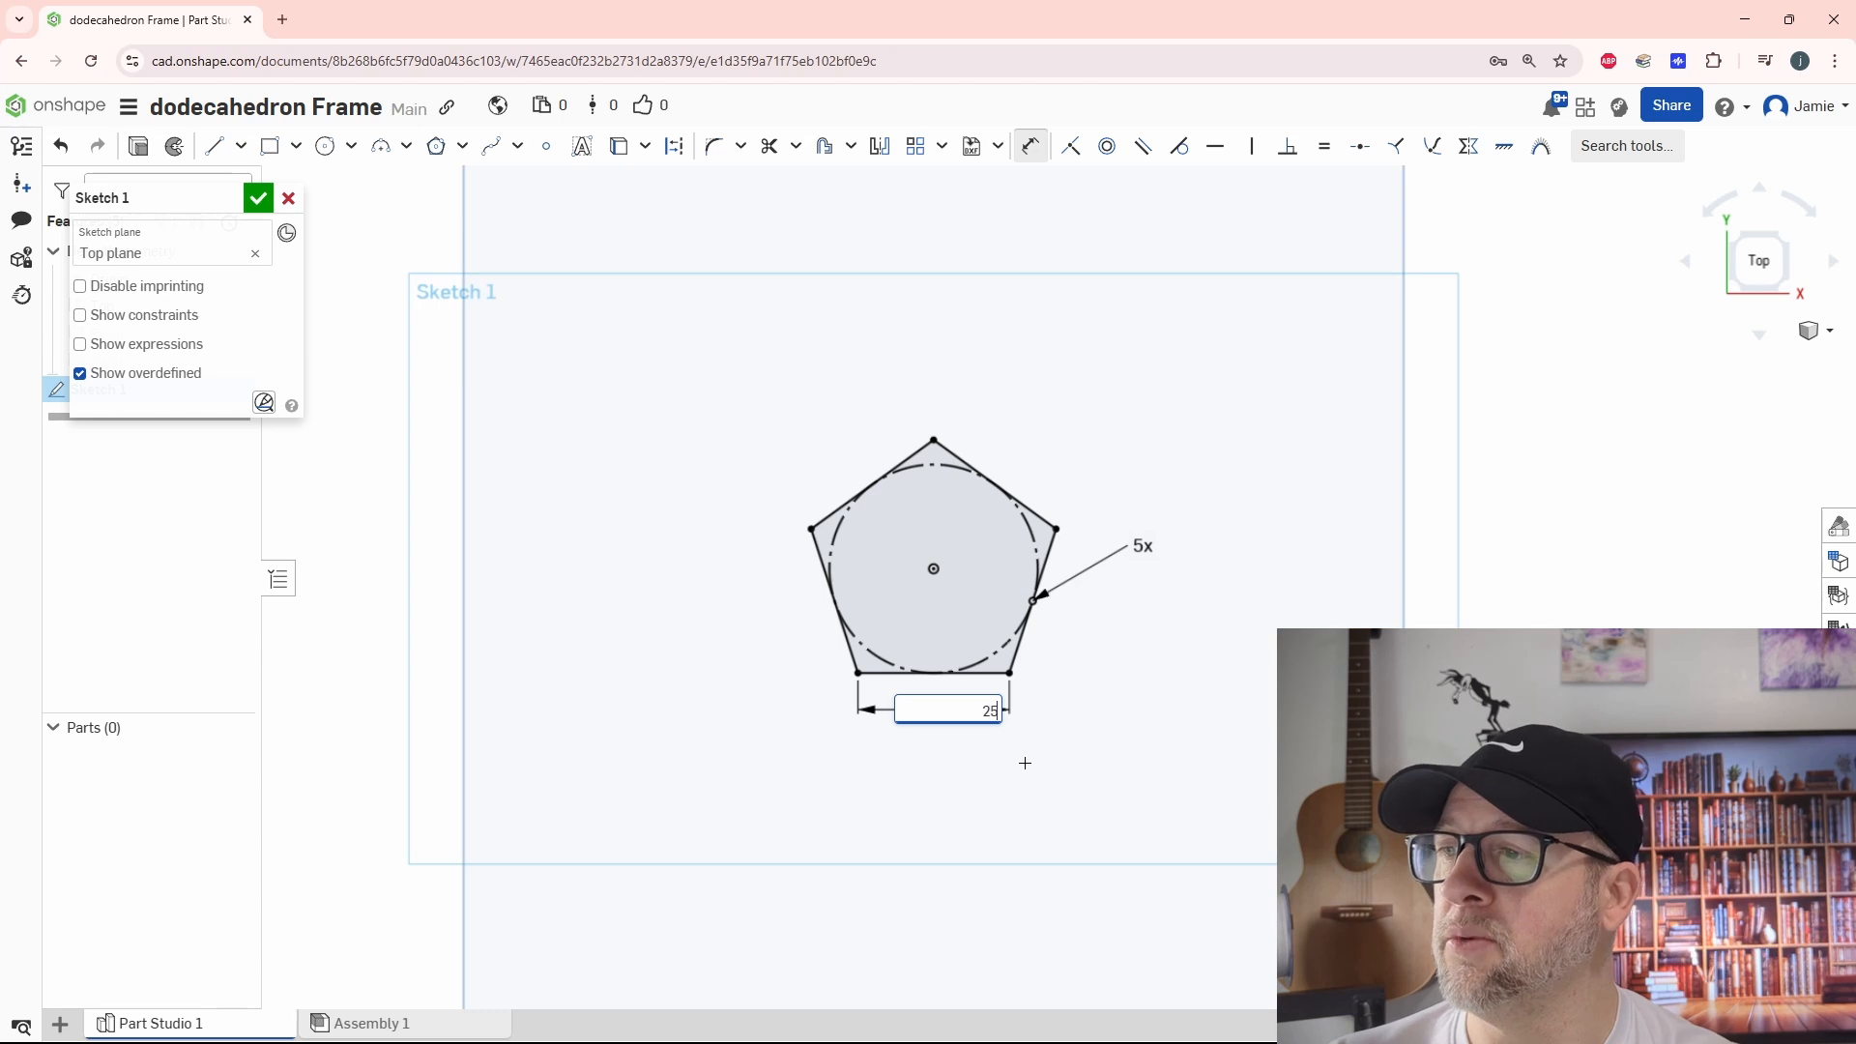
{"action": "key", "text": "Return"}
{"action": "scroll", "coordinate": [1025, 763], "scroll_direction": "down", "scroll_amount": 2}
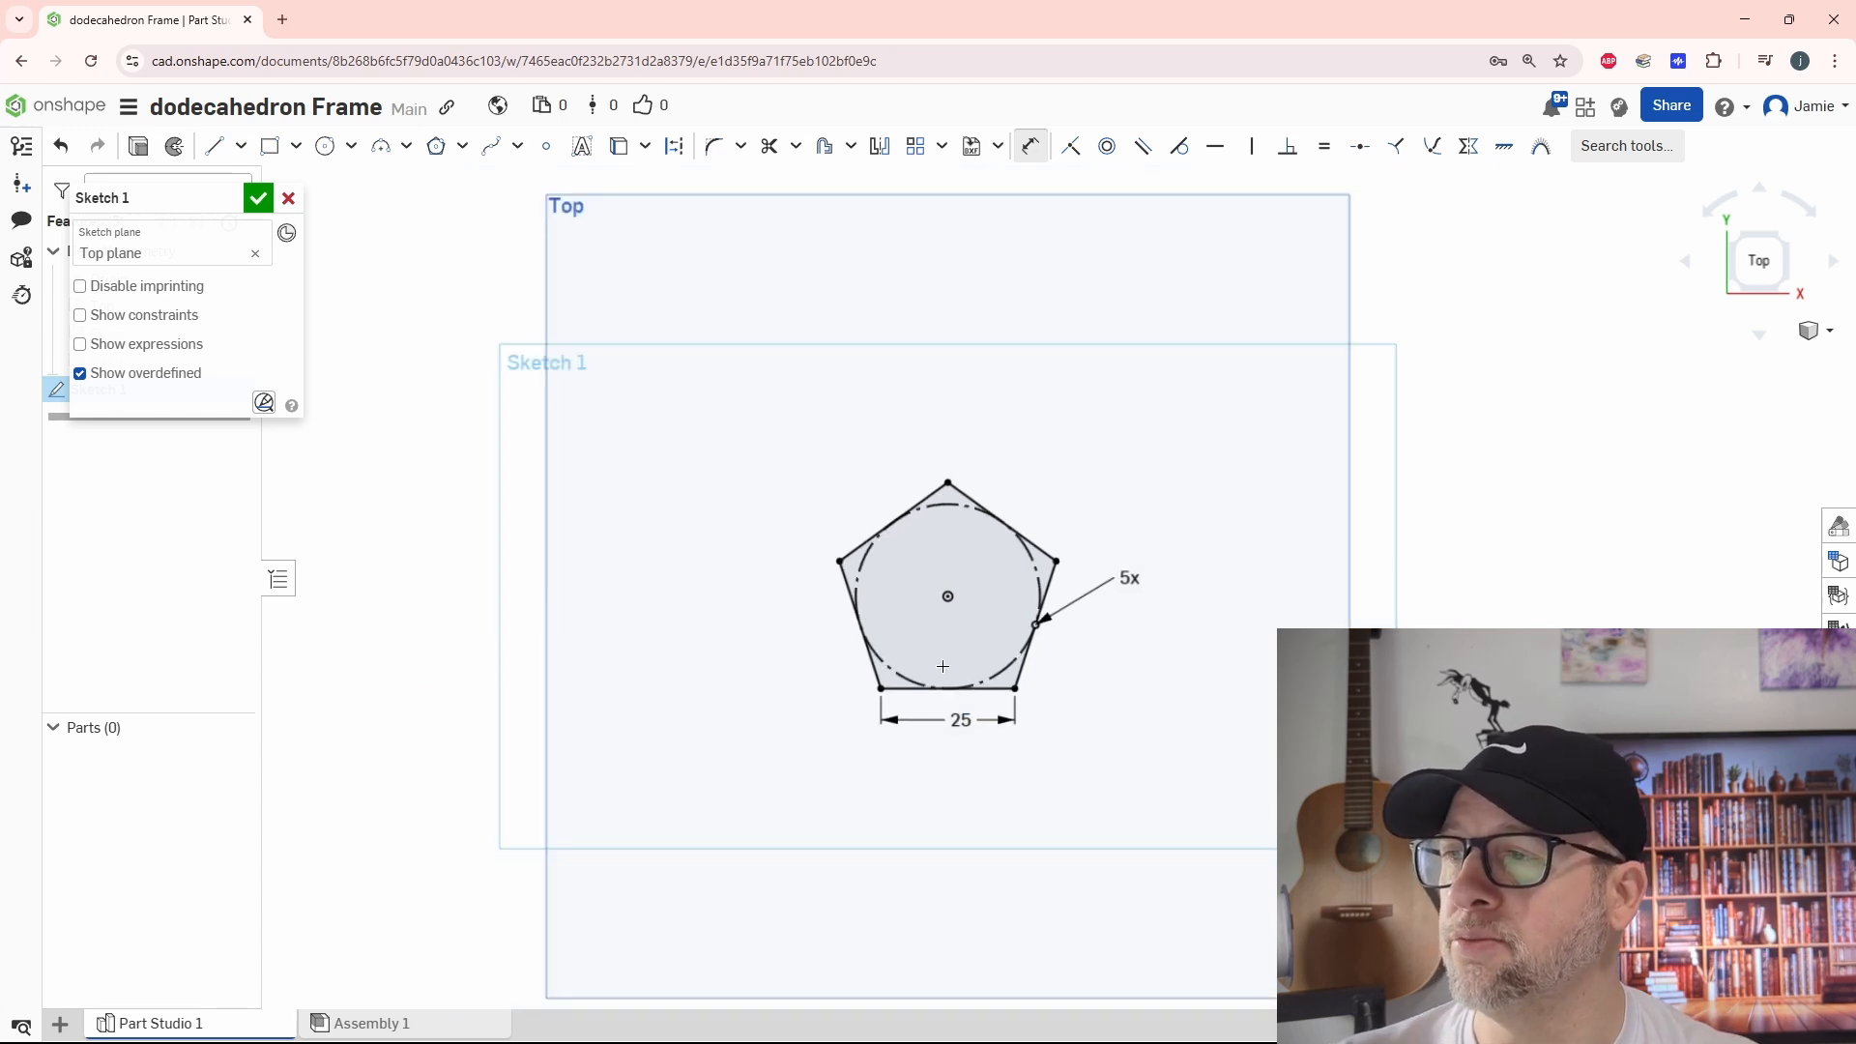
{"action": "mouse_move", "coordinate": [1137, 824]}
{"action": "middle_mouse_down"}
{"action": "mouse_move", "coordinate": [1164, 725]}
{"action": "mouse_move", "coordinate": [1142, 728]}
{"action": "middle_mouse_up"}
{"action": "left_click", "coordinate": [1029, 145]}
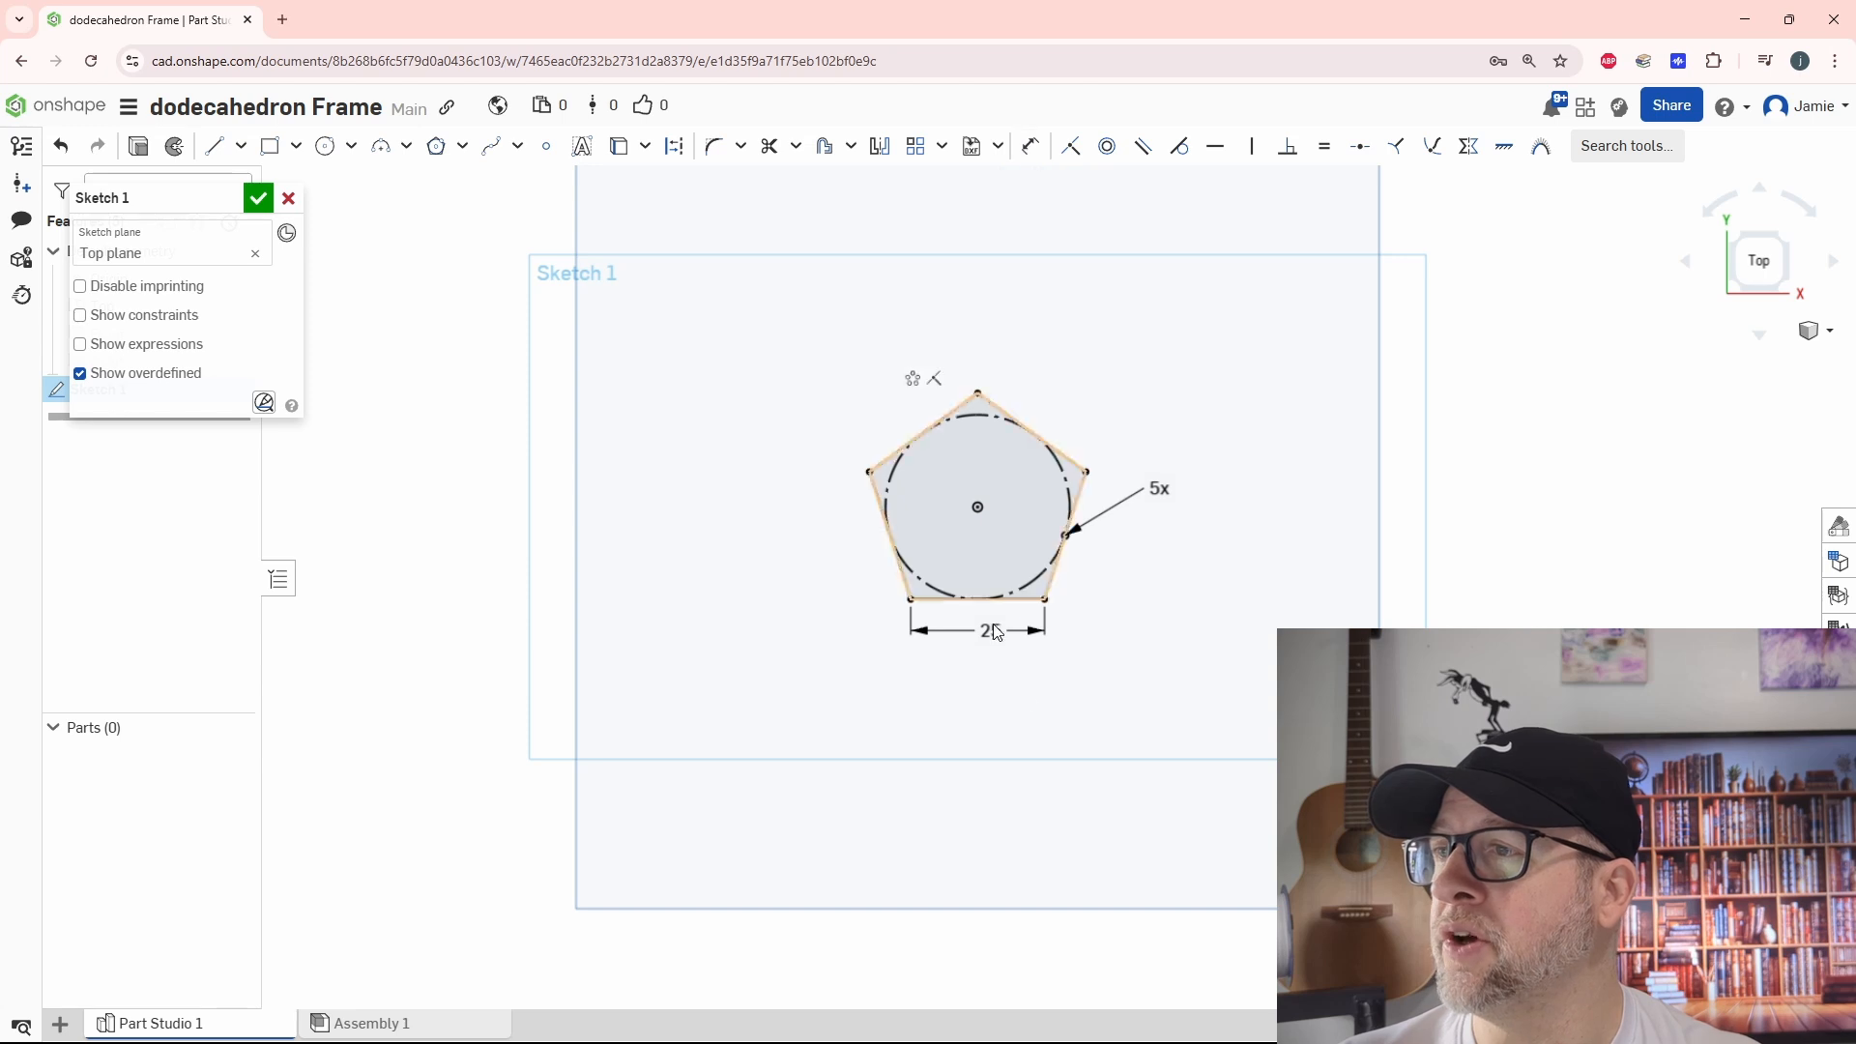
Start an offset of the pentagon's left side, directed inward at a distance of 2 mm
{"action": "mouse_move", "coordinate": [1118, 758]}
{"action": "right_mouse_down"}
{"action": "mouse_move", "coordinate": [1027, 741]}
{"action": "mouse_move", "coordinate": [1040, 676]}
{"action": "mouse_move", "coordinate": [1006, 676]}
{"action": "right_mouse_up"}
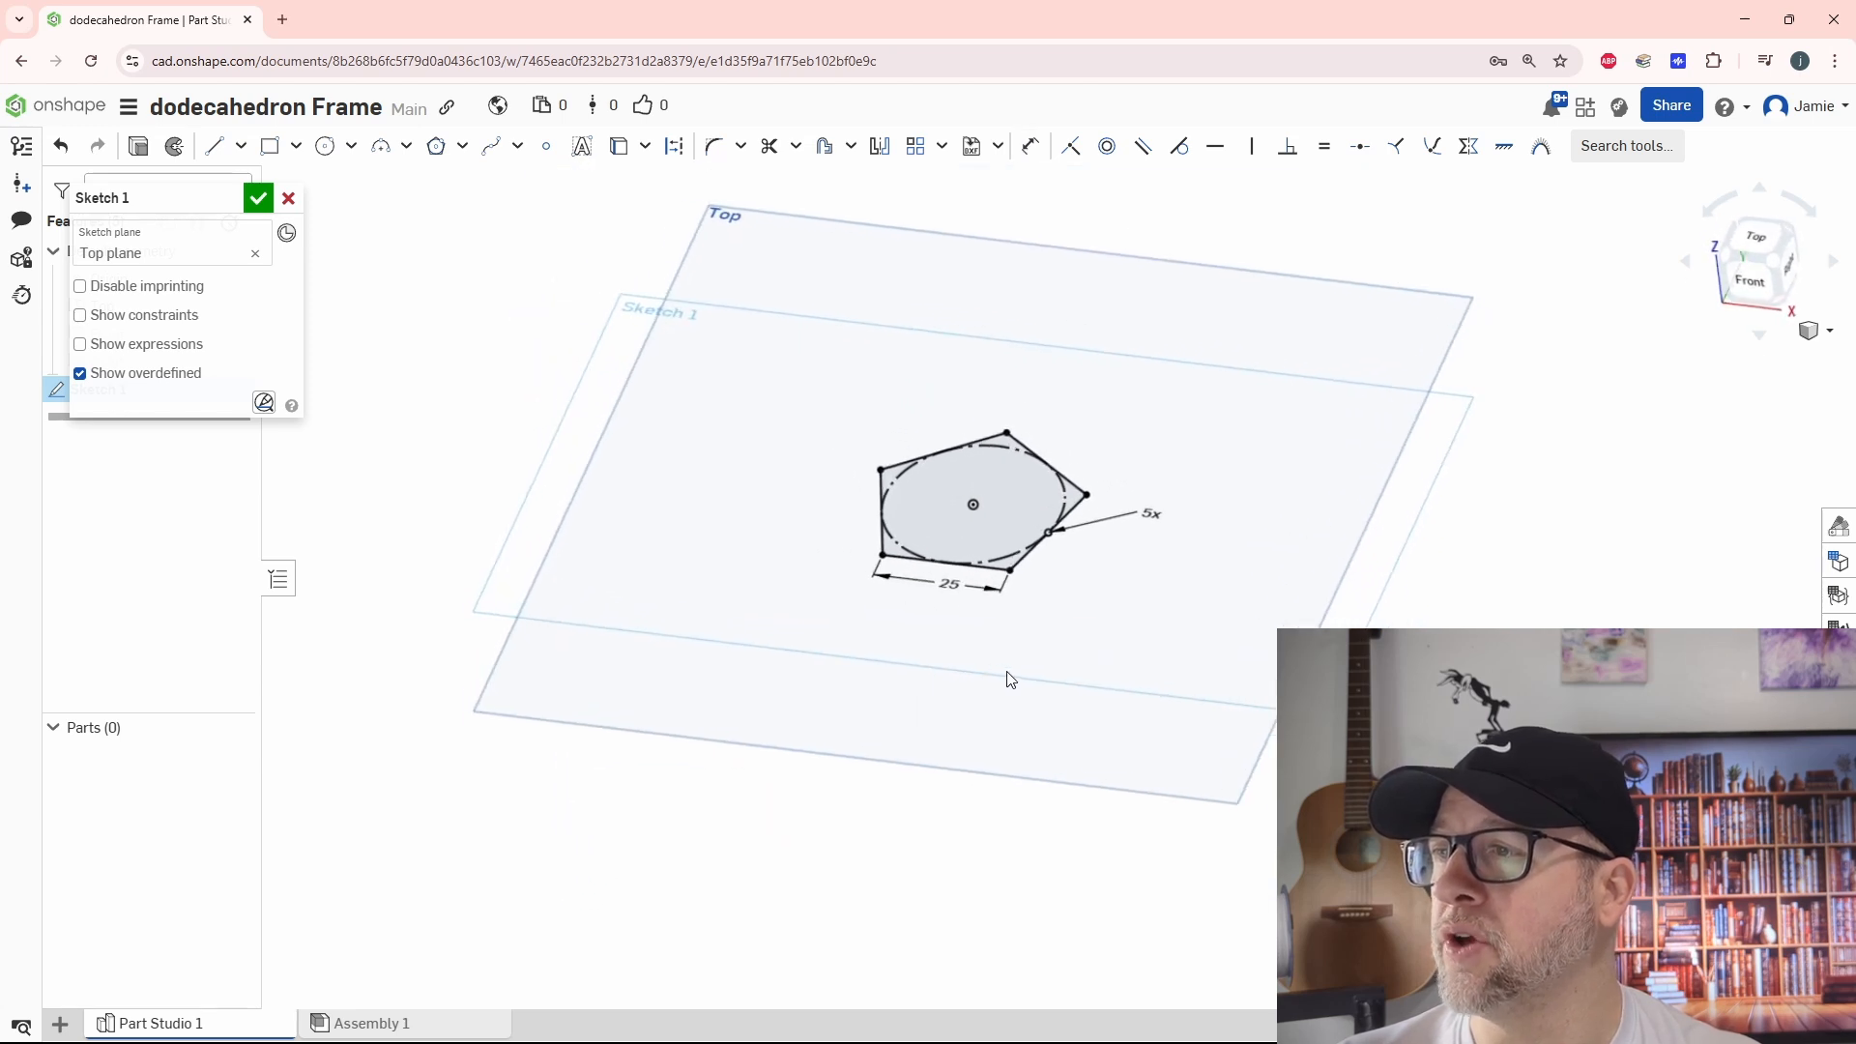
{"action": "scroll", "coordinate": [858, 447], "scroll_direction": "up", "scroll_amount": 3}
{"action": "middle_click_drag", "start_coordinate": [1167, 623], "coordinate": [1024, 606]}
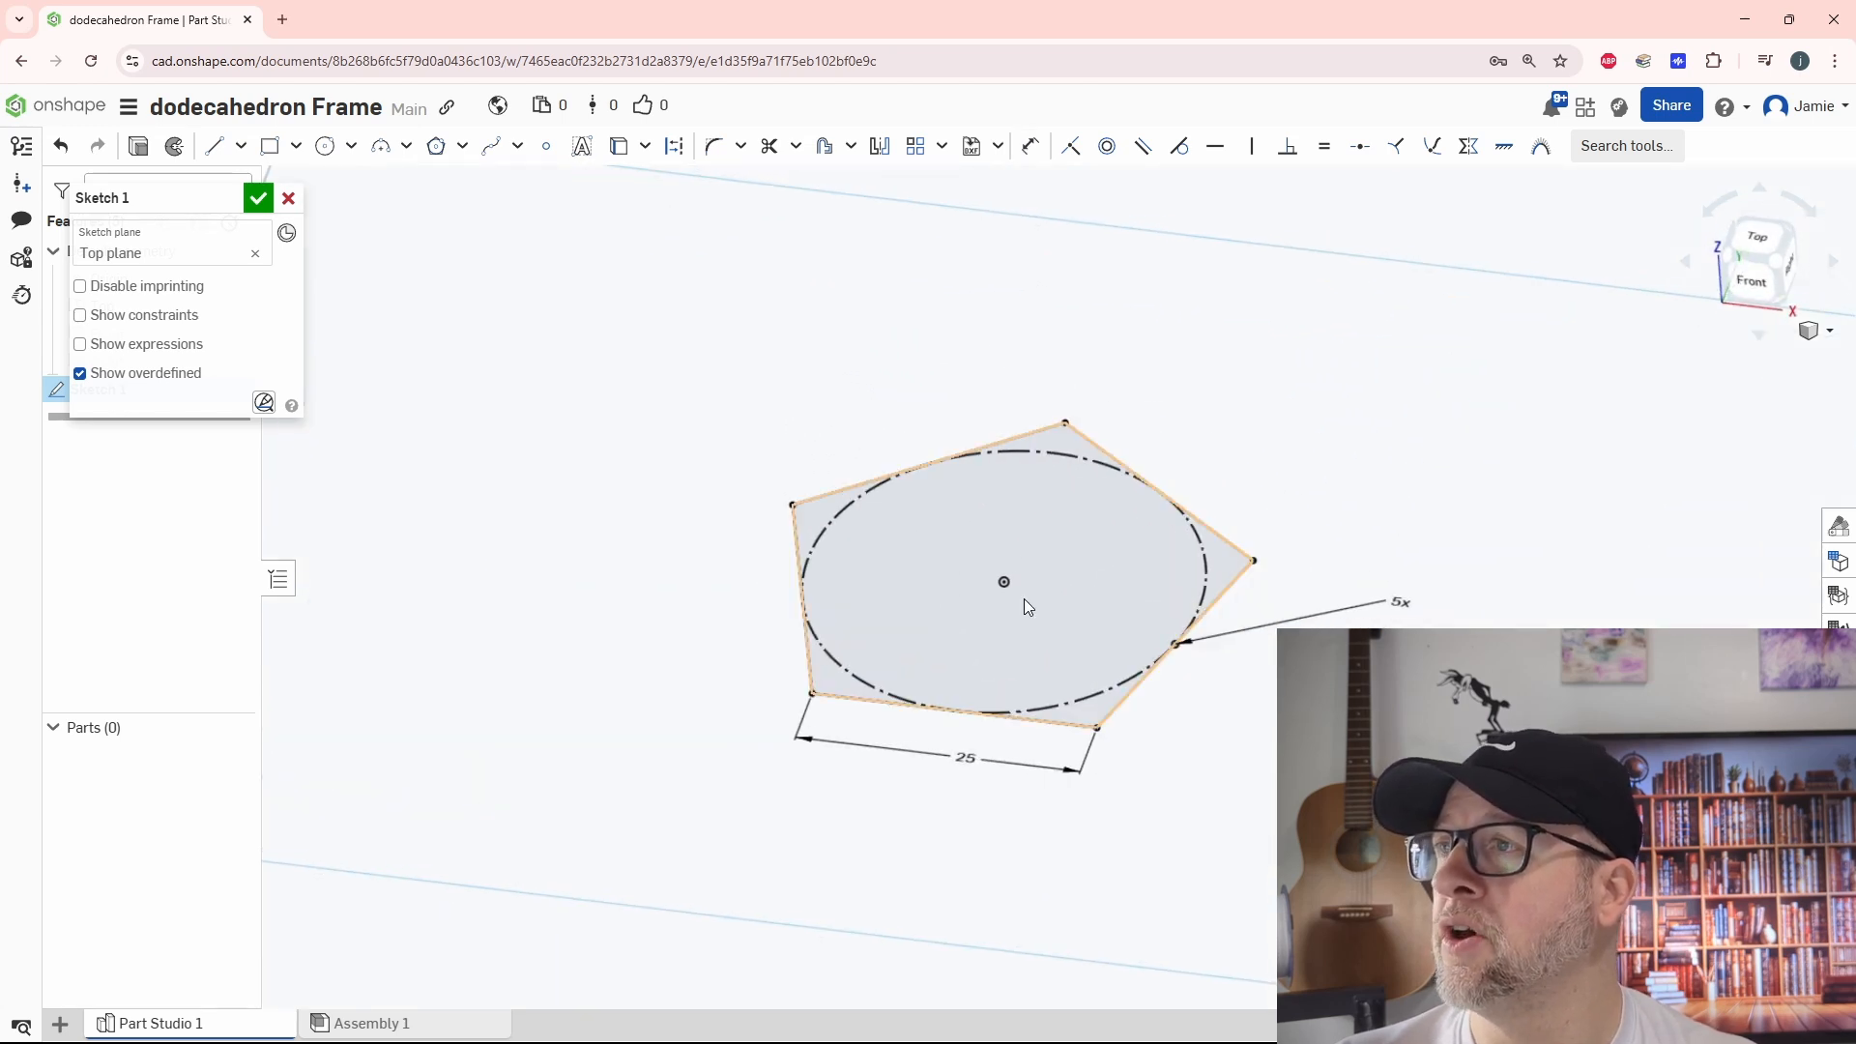
{"action": "left_click", "coordinate": [826, 146]}
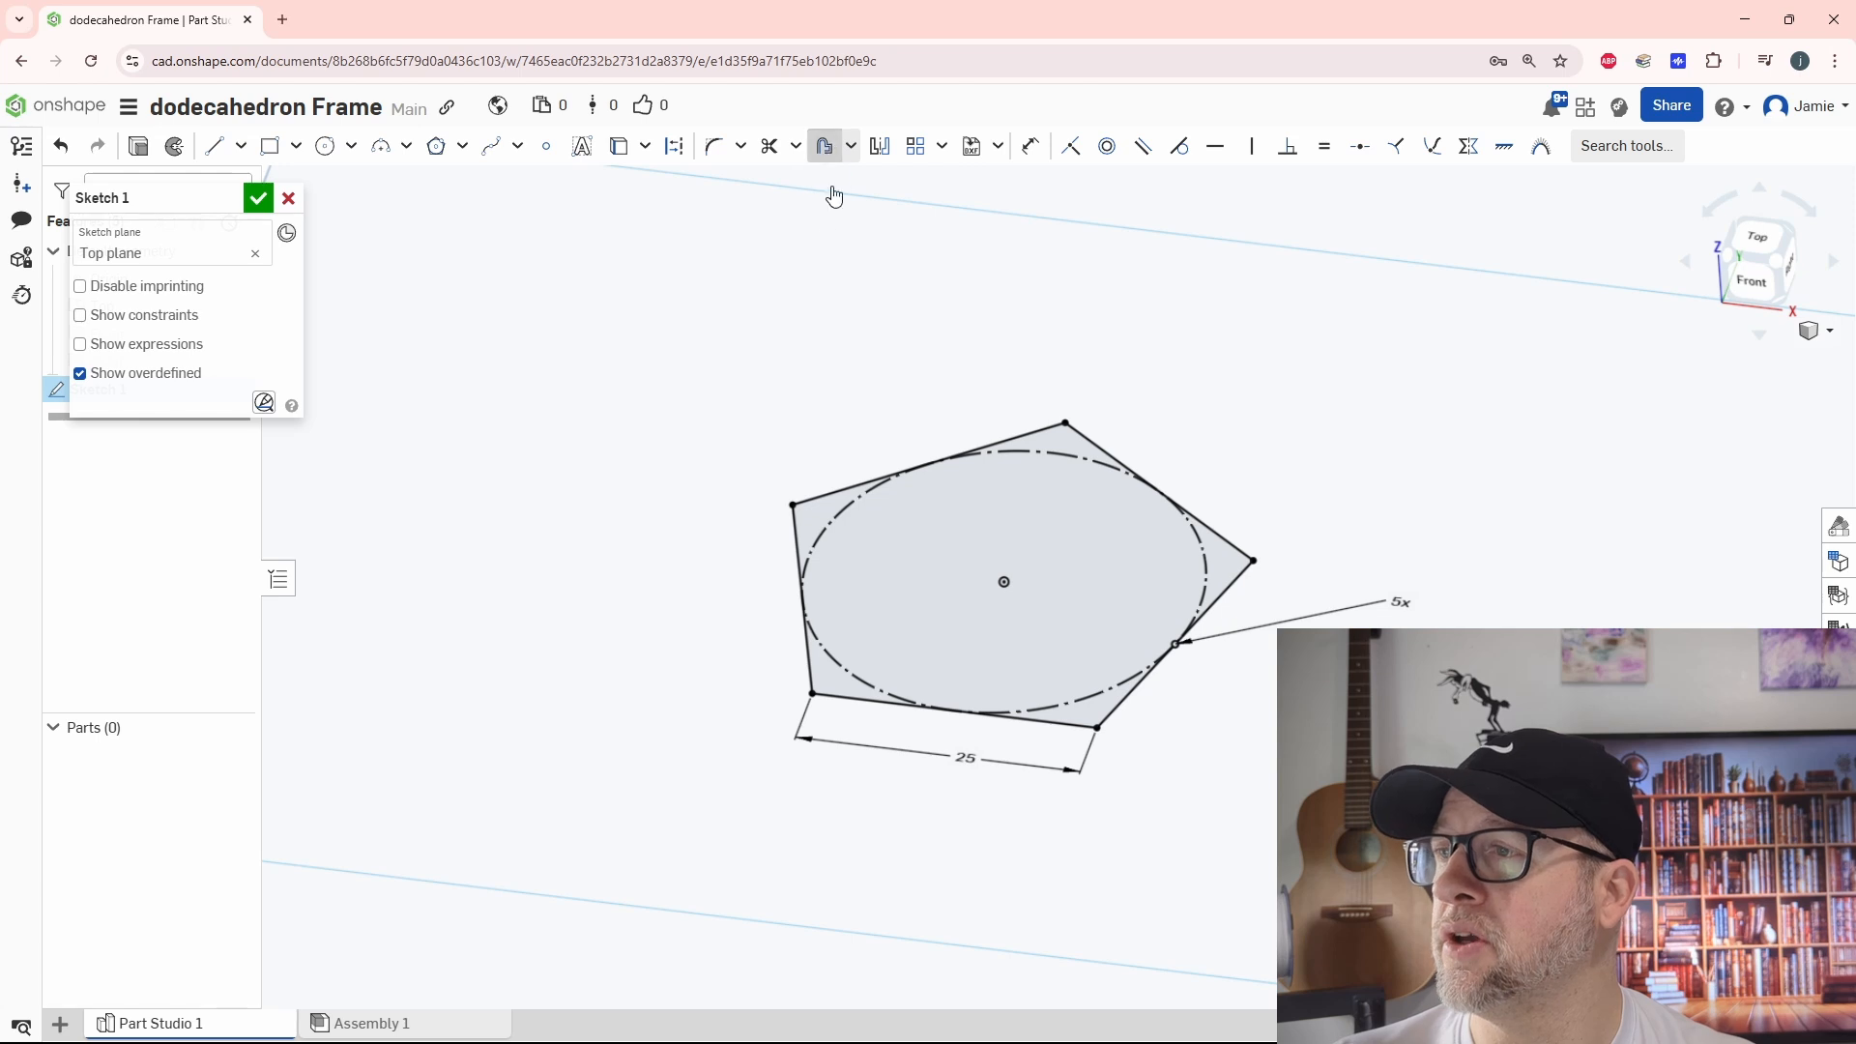
{"action": "left_click", "coordinate": [802, 527]}
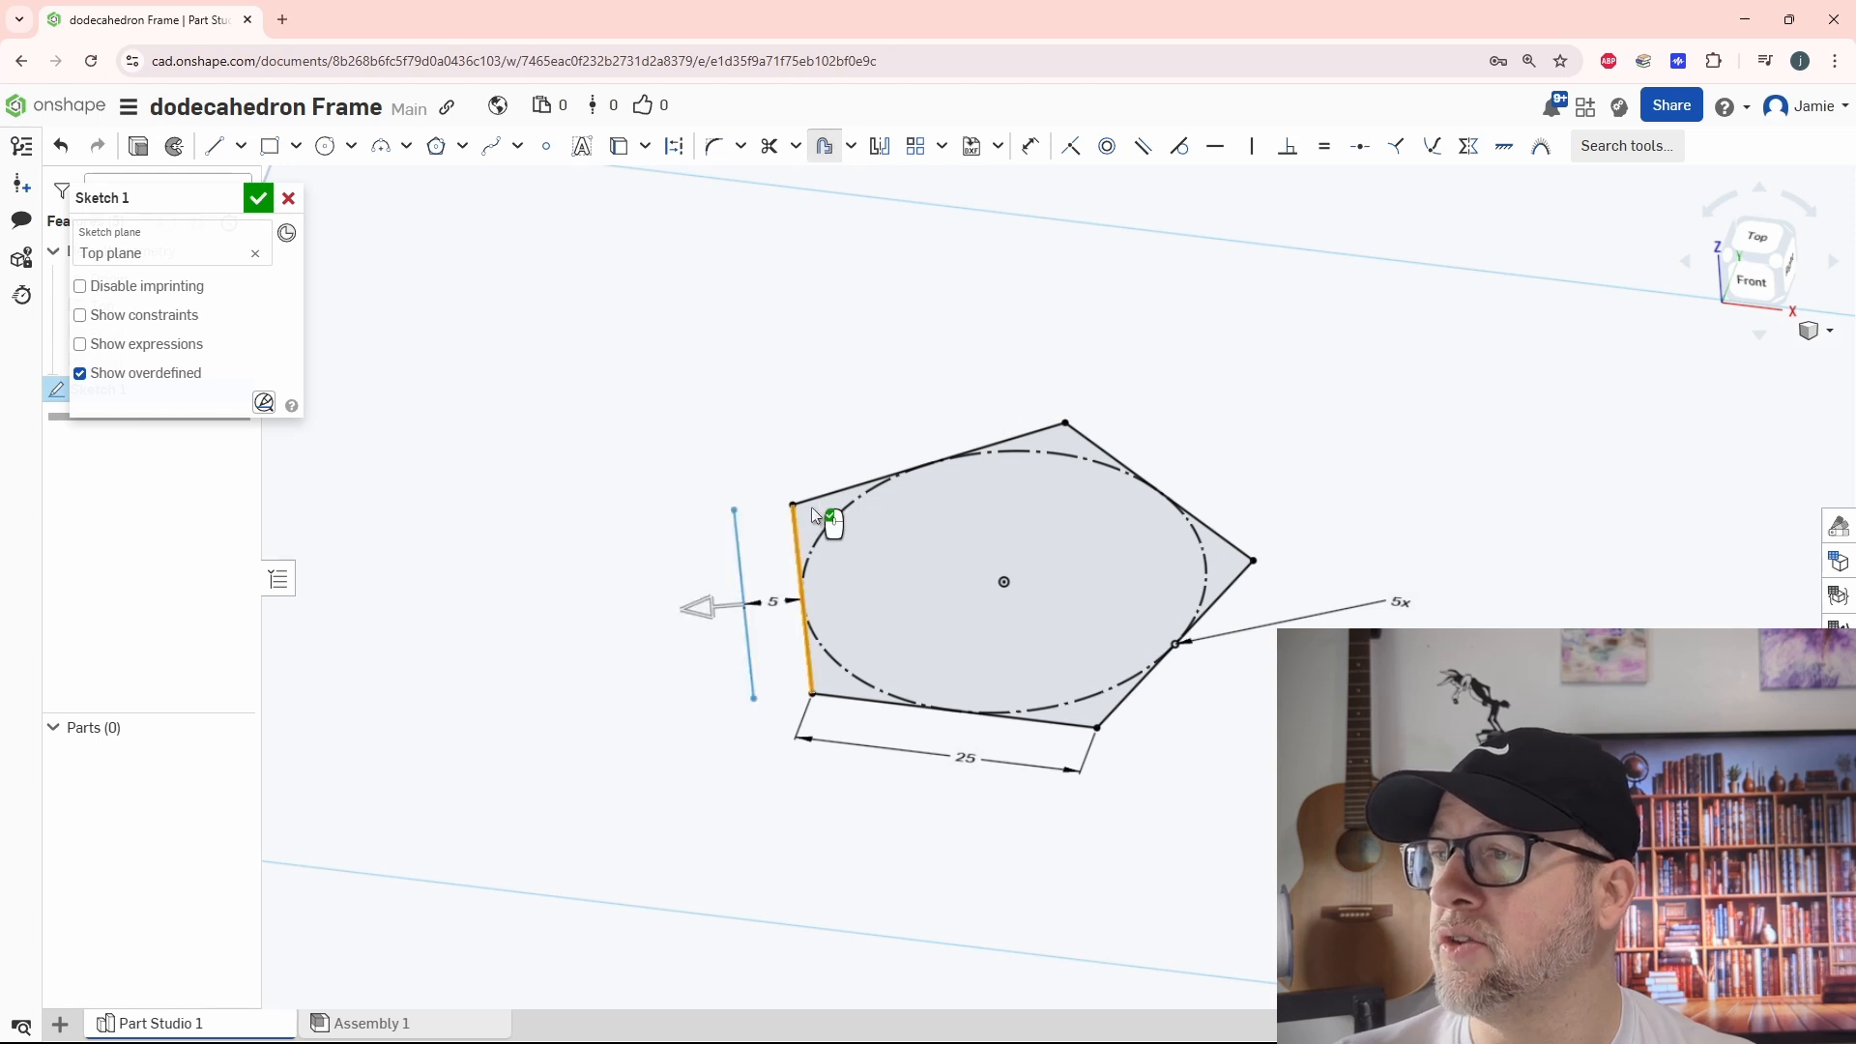
{"action": "left_click", "coordinate": [727, 601]}
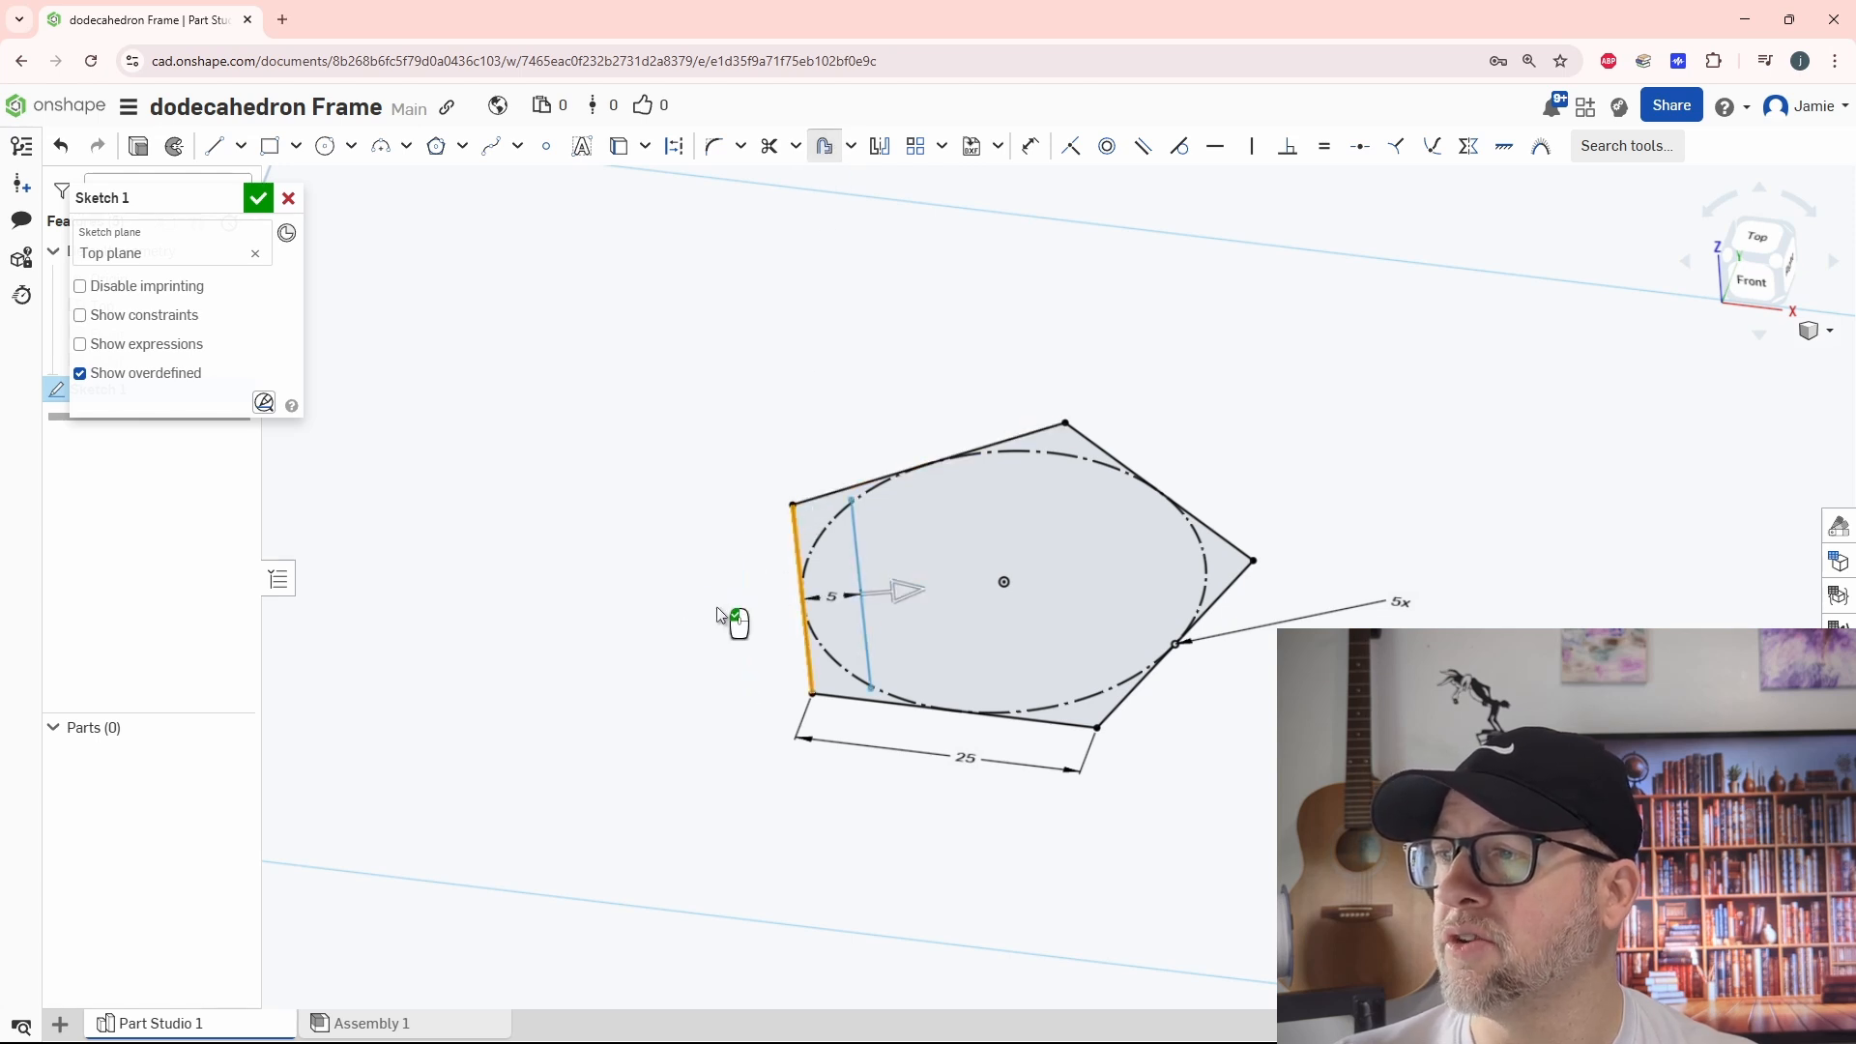
{"action": "left_click_drag", "start_coordinate": [906, 592], "coordinate": [870, 590]}
{"action": "scroll", "coordinate": [822, 629], "scroll_direction": "up", "scroll_amount": 5}
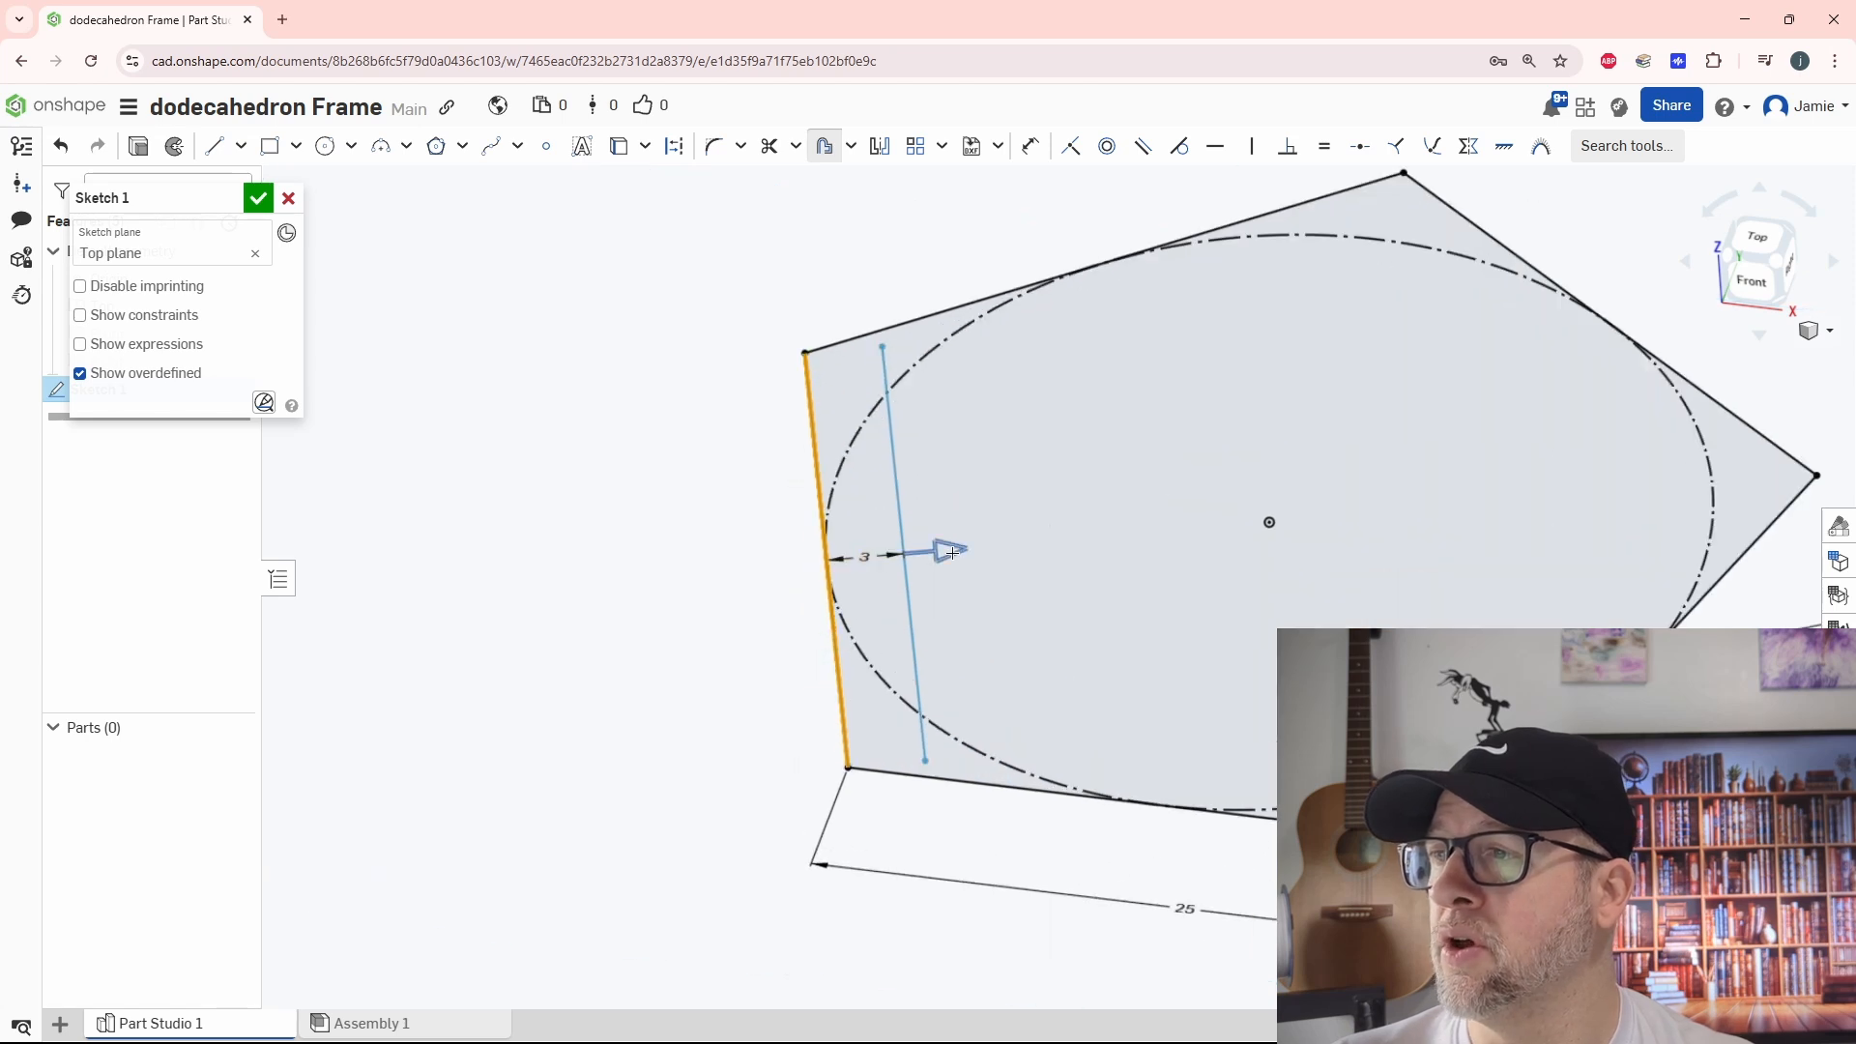
{"action": "left_click_drag", "start_coordinate": [938, 550], "coordinate": [916, 552]}
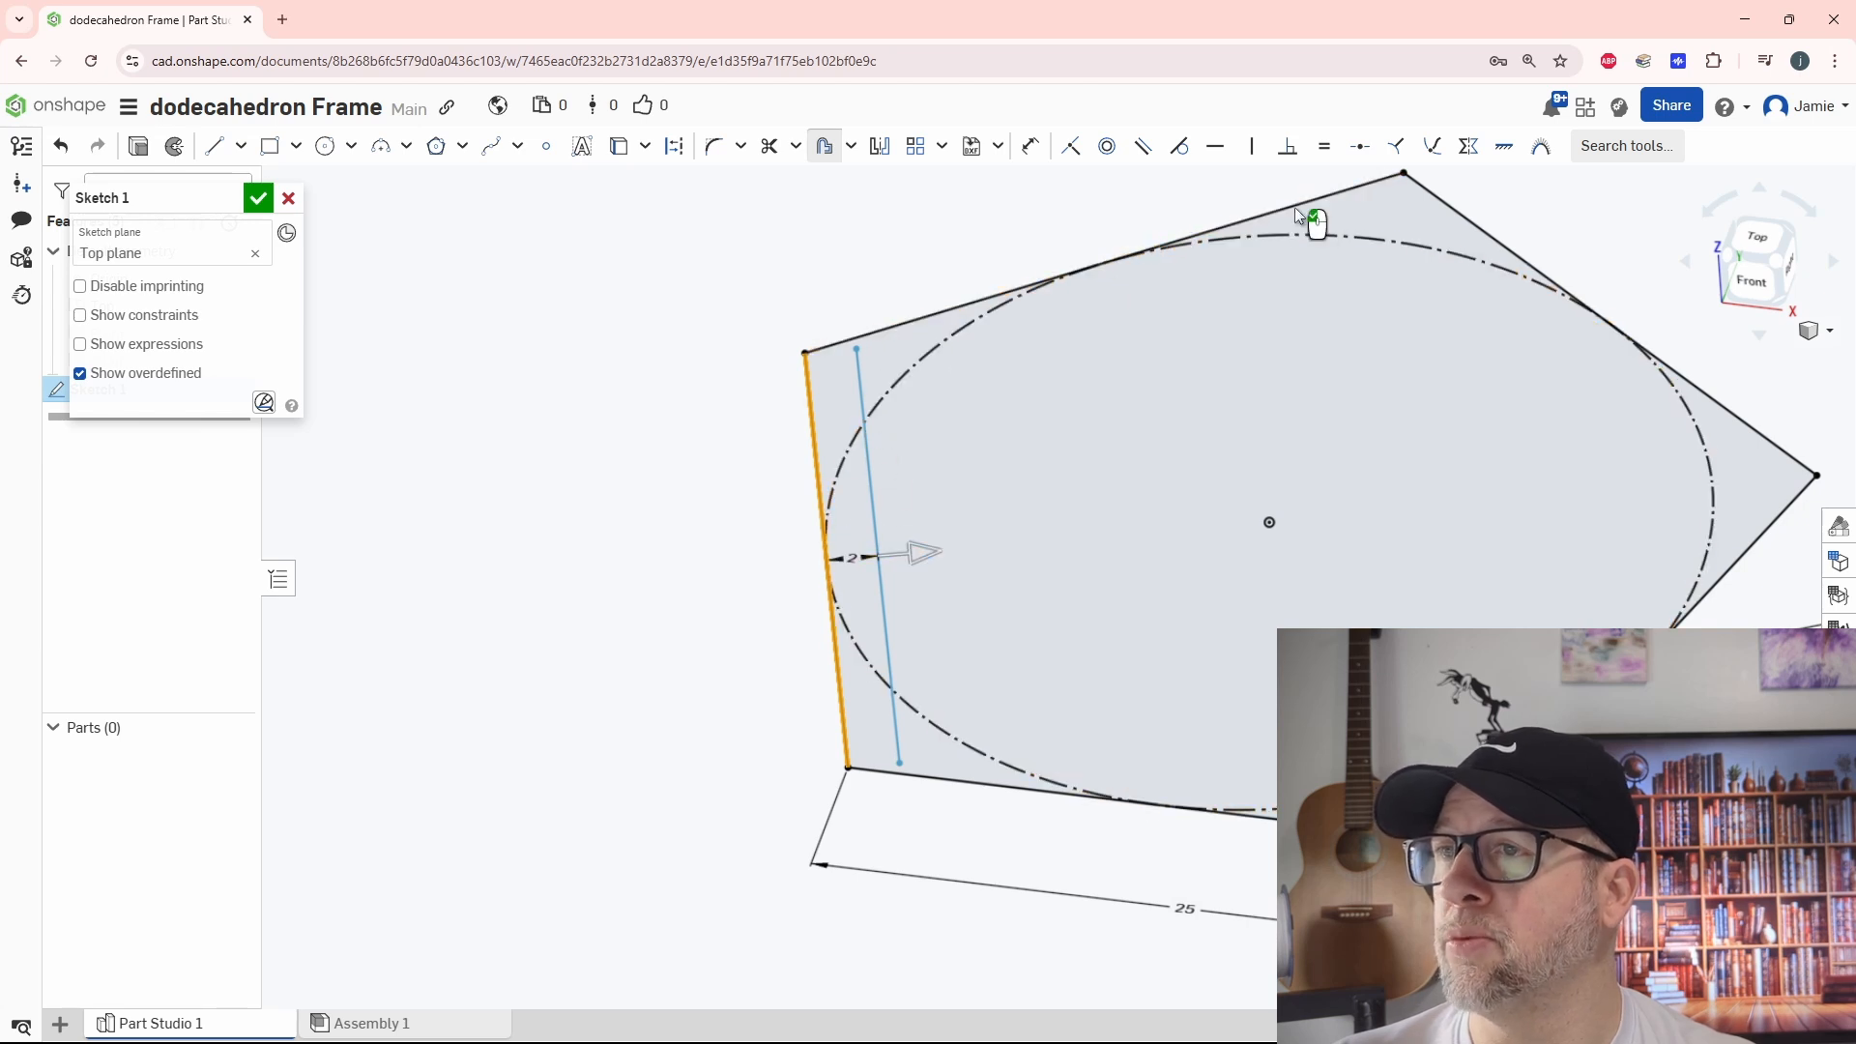
Add the other four pentagon sides to the inward offset to form a closed inner pentagon, and finish the sketch
{"action": "scroll", "coordinate": [1064, 411], "scroll_direction": "down", "scroll_amount": 3}
{"action": "left_click", "coordinate": [1092, 322]}
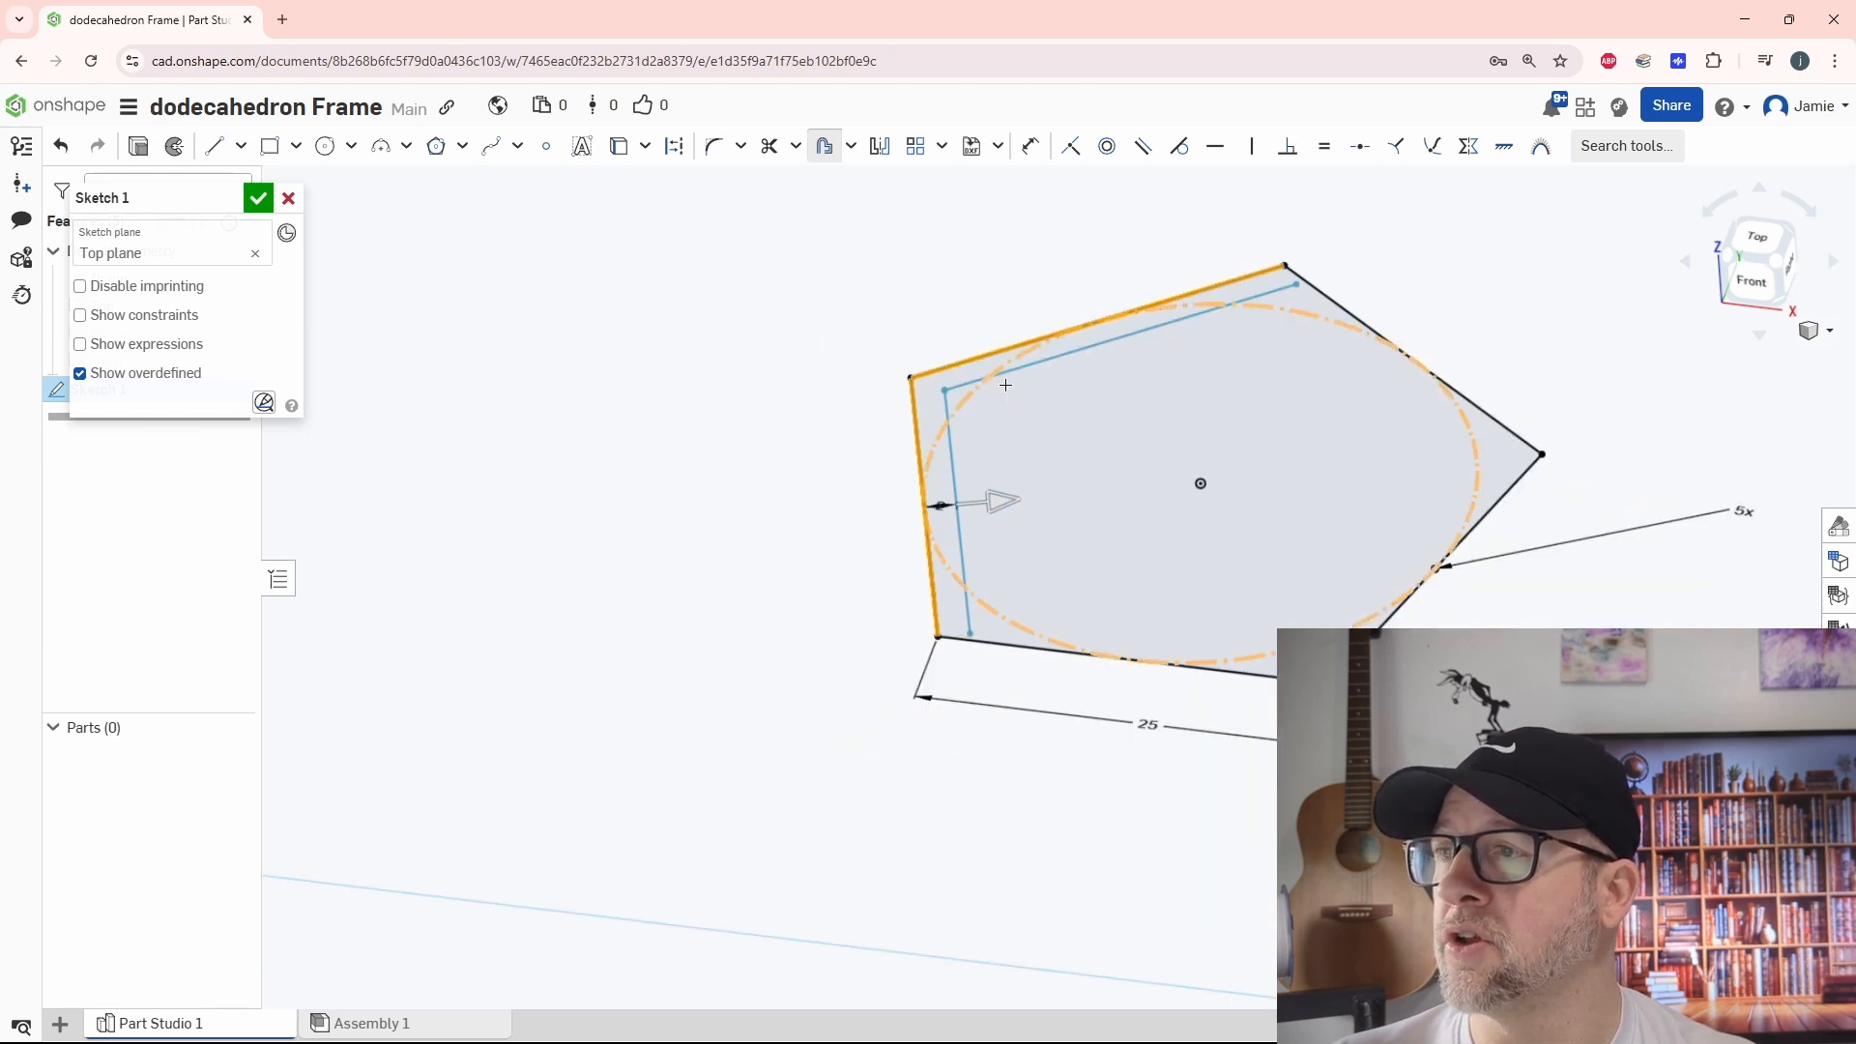
{"action": "left_click", "coordinate": [1314, 294]}
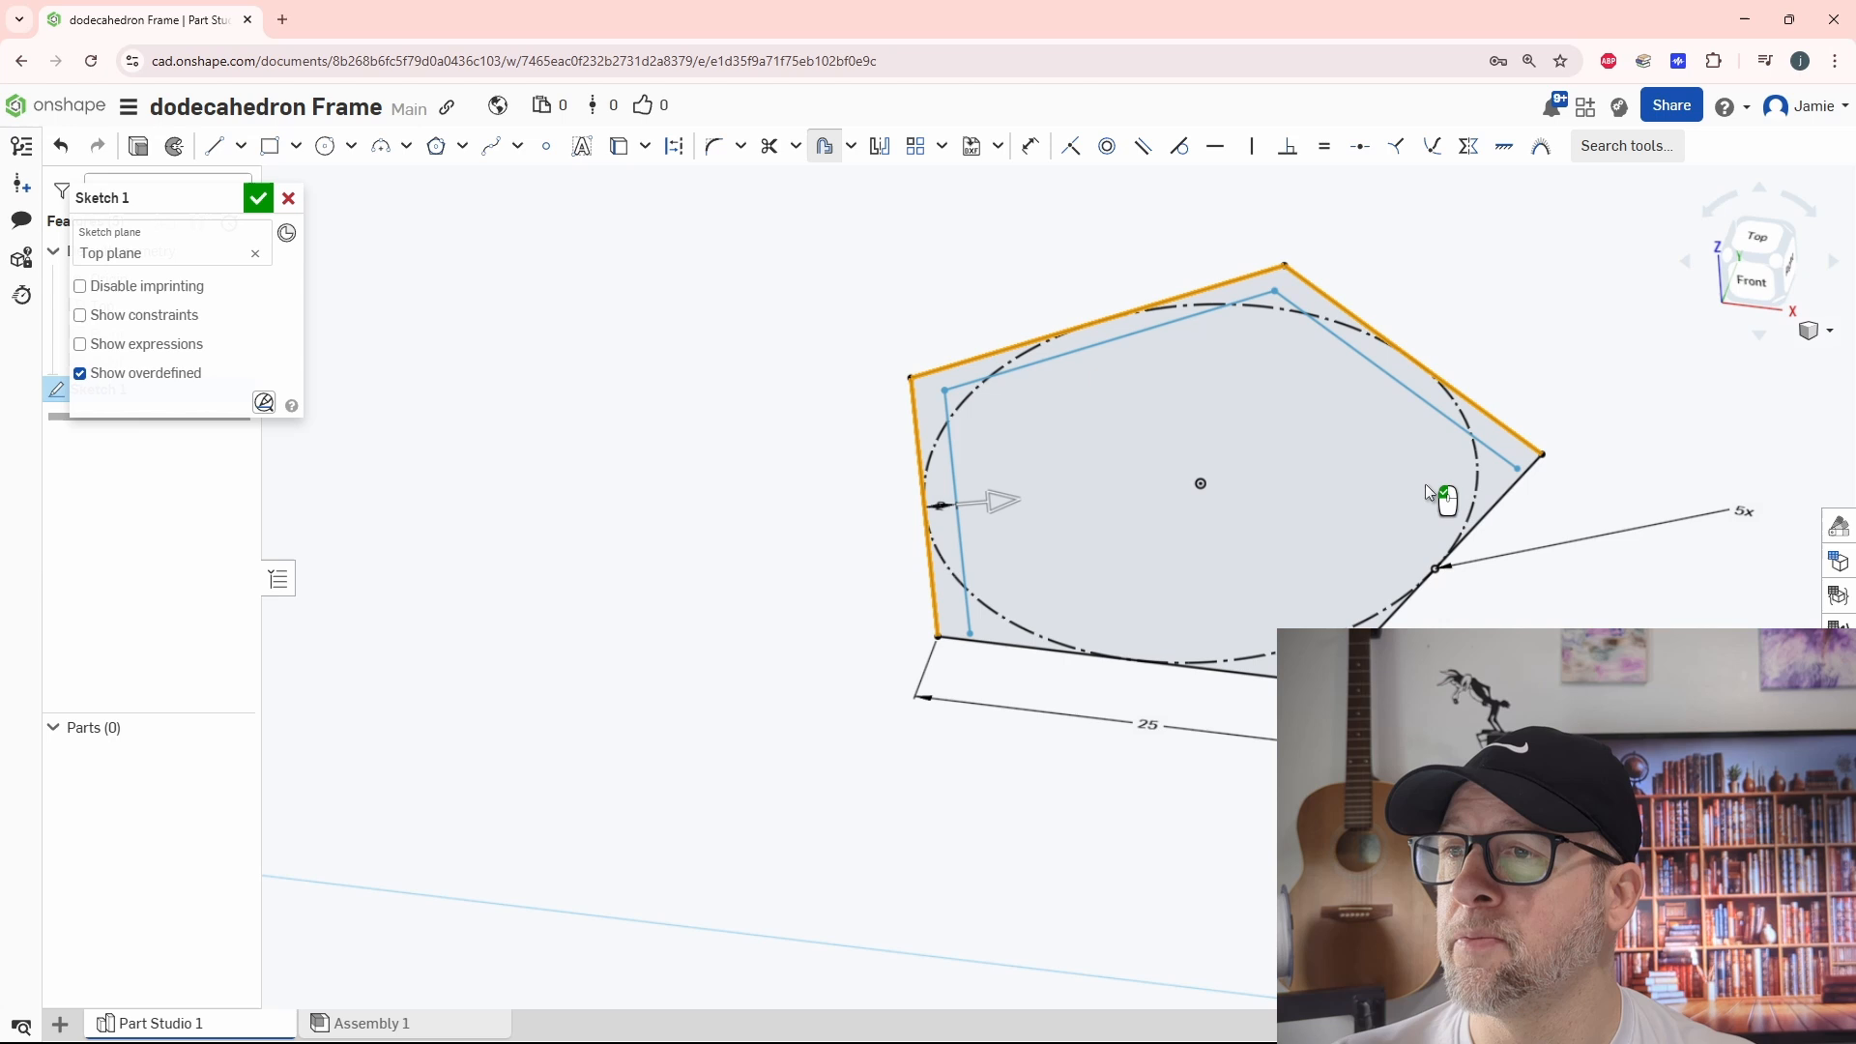
{"action": "left_click", "coordinate": [1489, 505]}
{"action": "left_click", "coordinate": [1165, 667]}
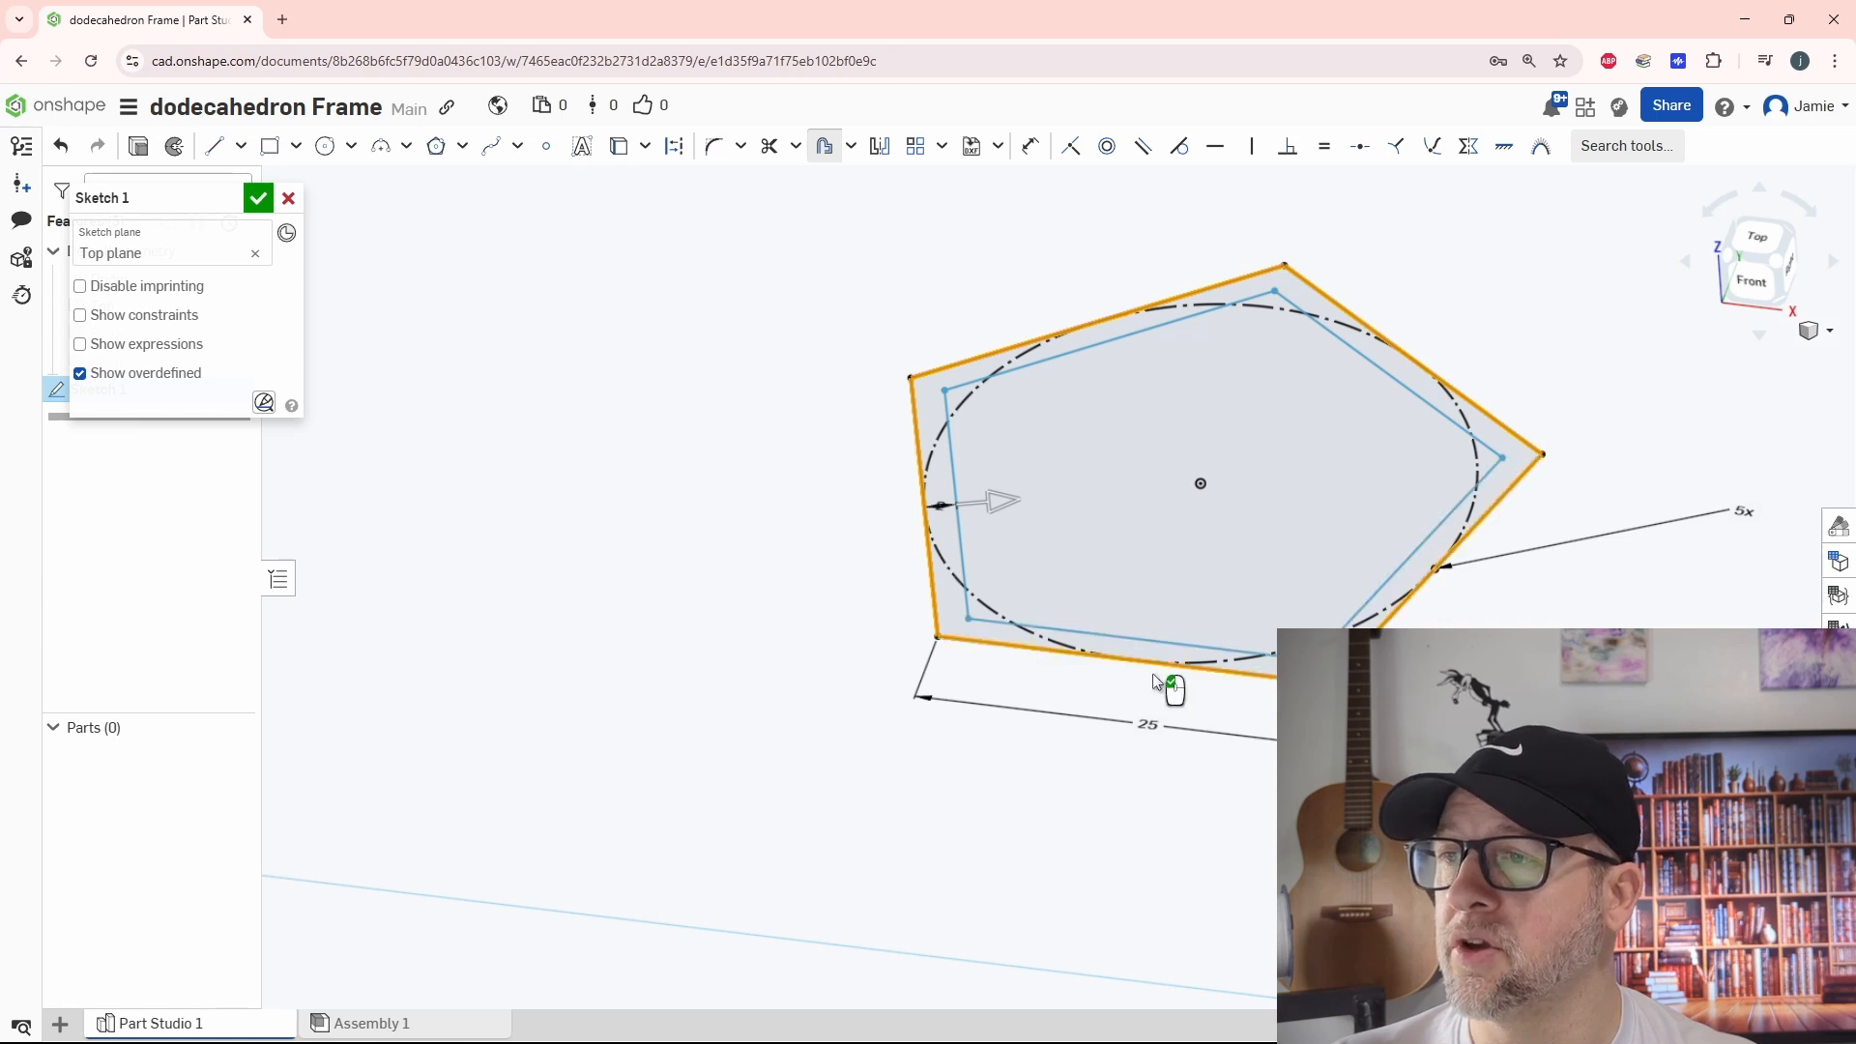
{"action": "left_click", "coordinate": [258, 200]}
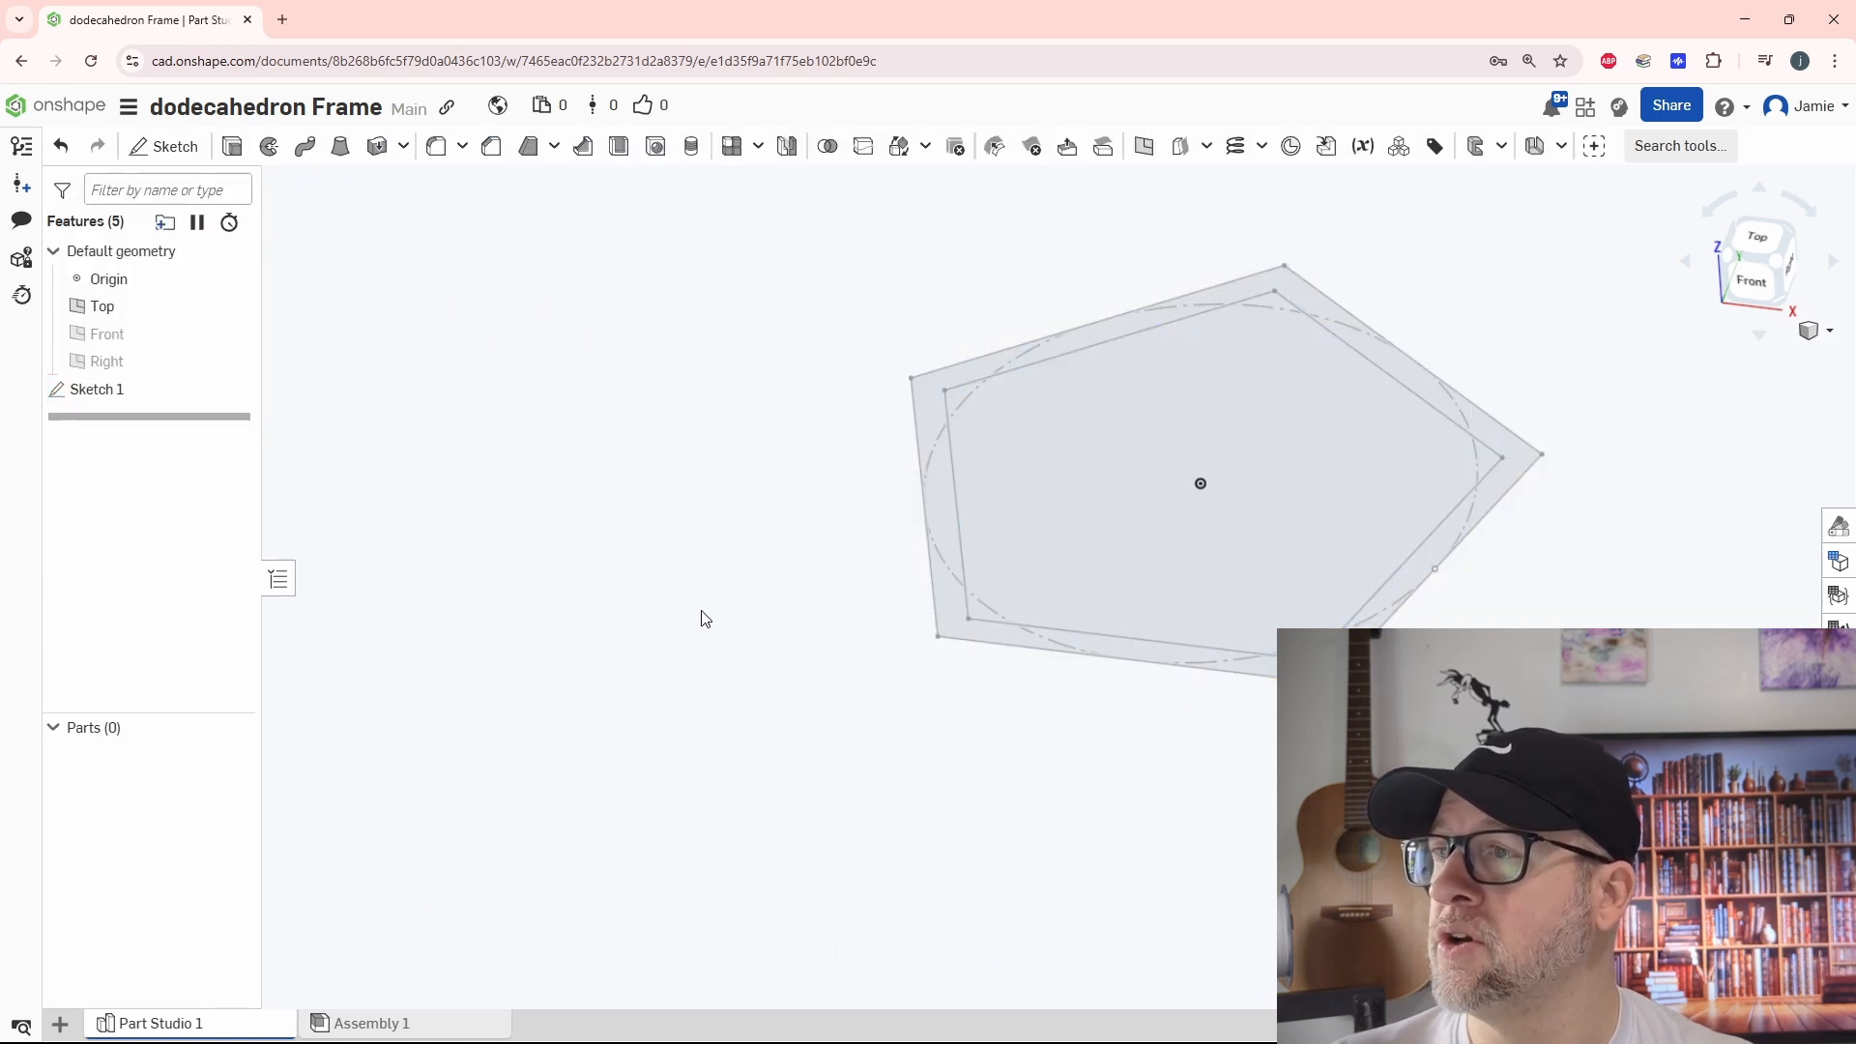
Extrude the band between the two pentagons as a new solid with a blind depth of 2 mm
{"action": "left_click", "coordinate": [232, 146]}
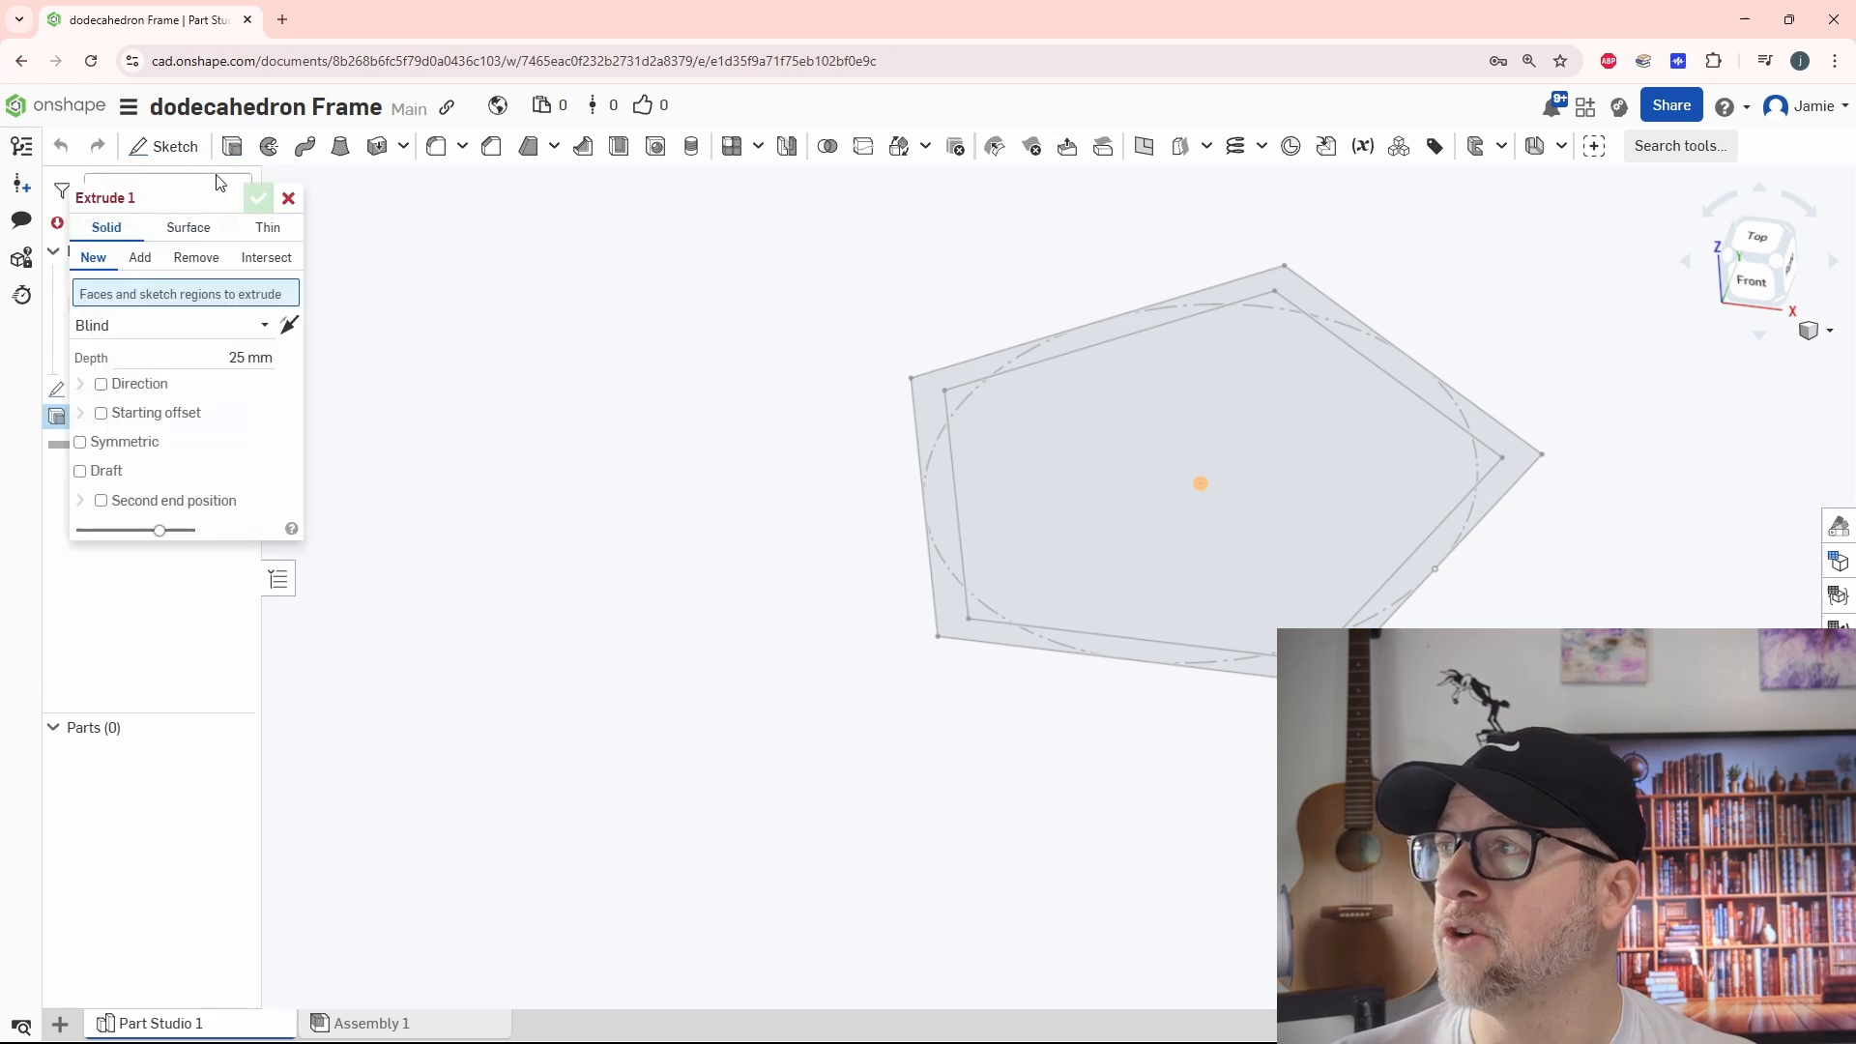
{"action": "left_click", "coordinate": [928, 408]}
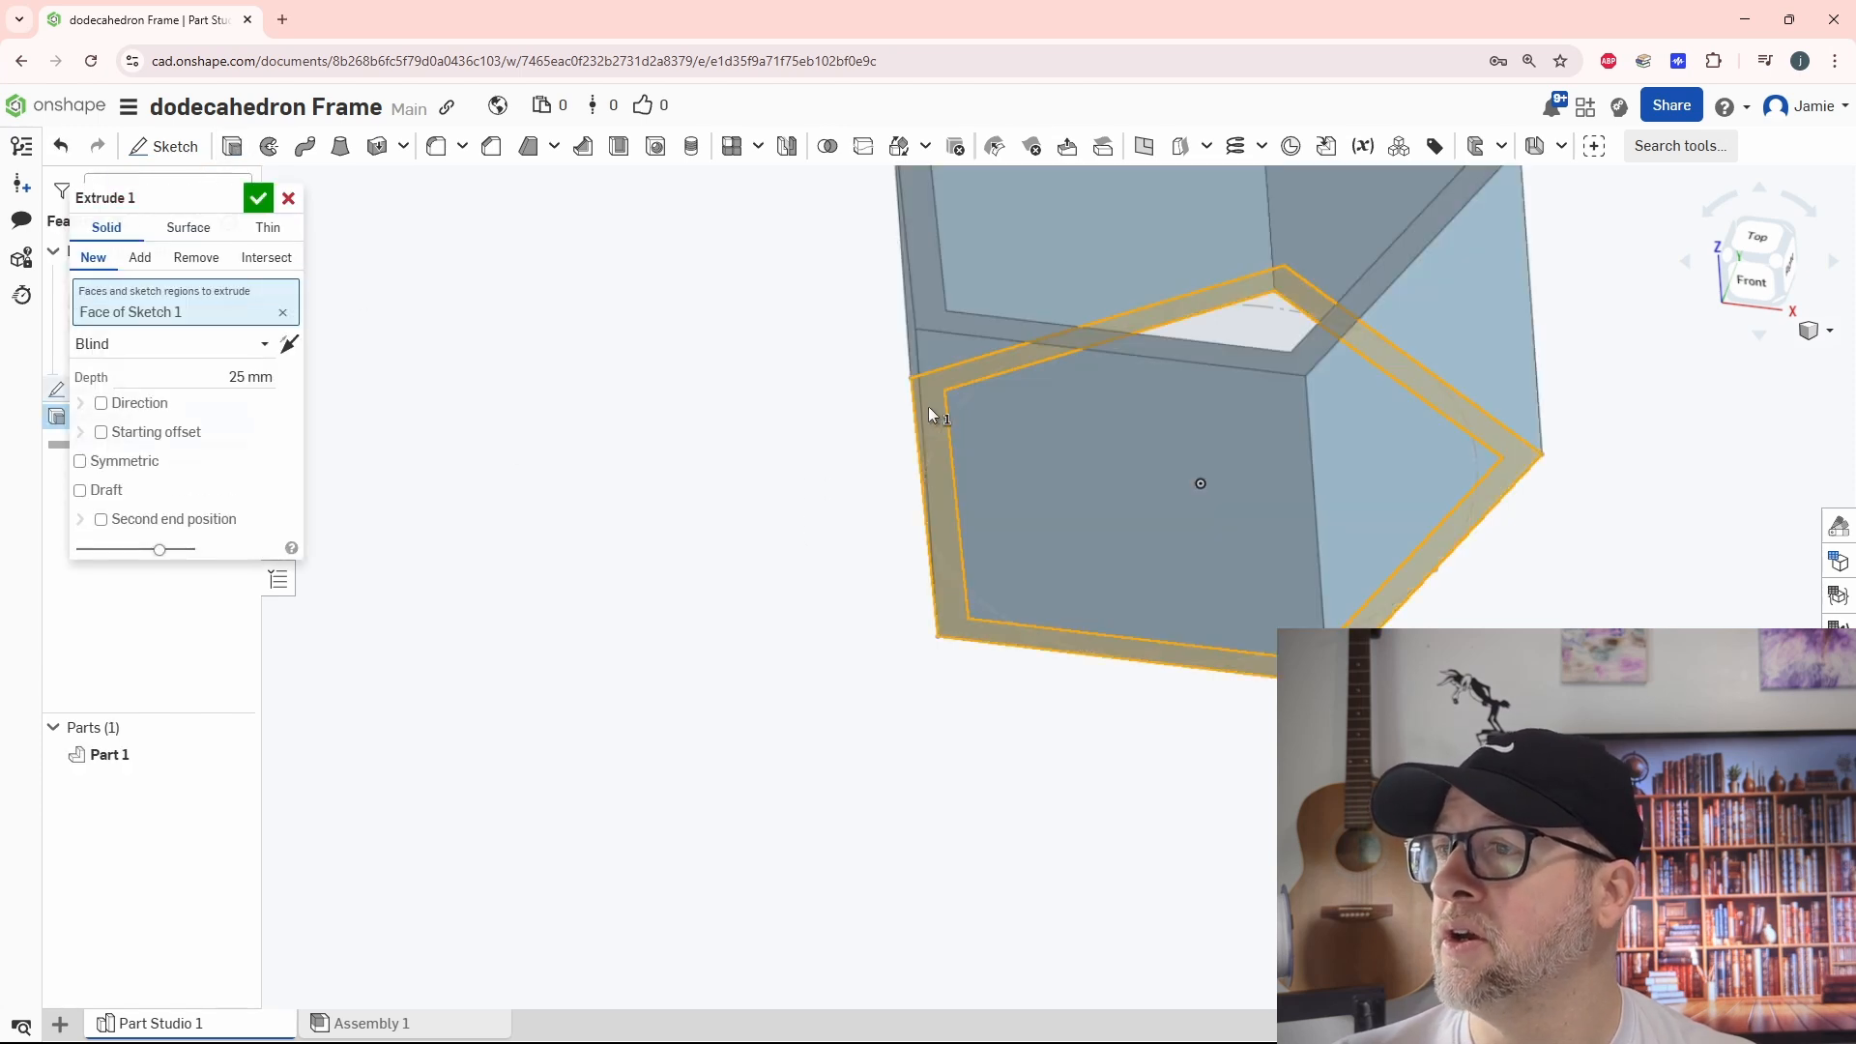
{"action": "left_click", "coordinate": [181, 344]}
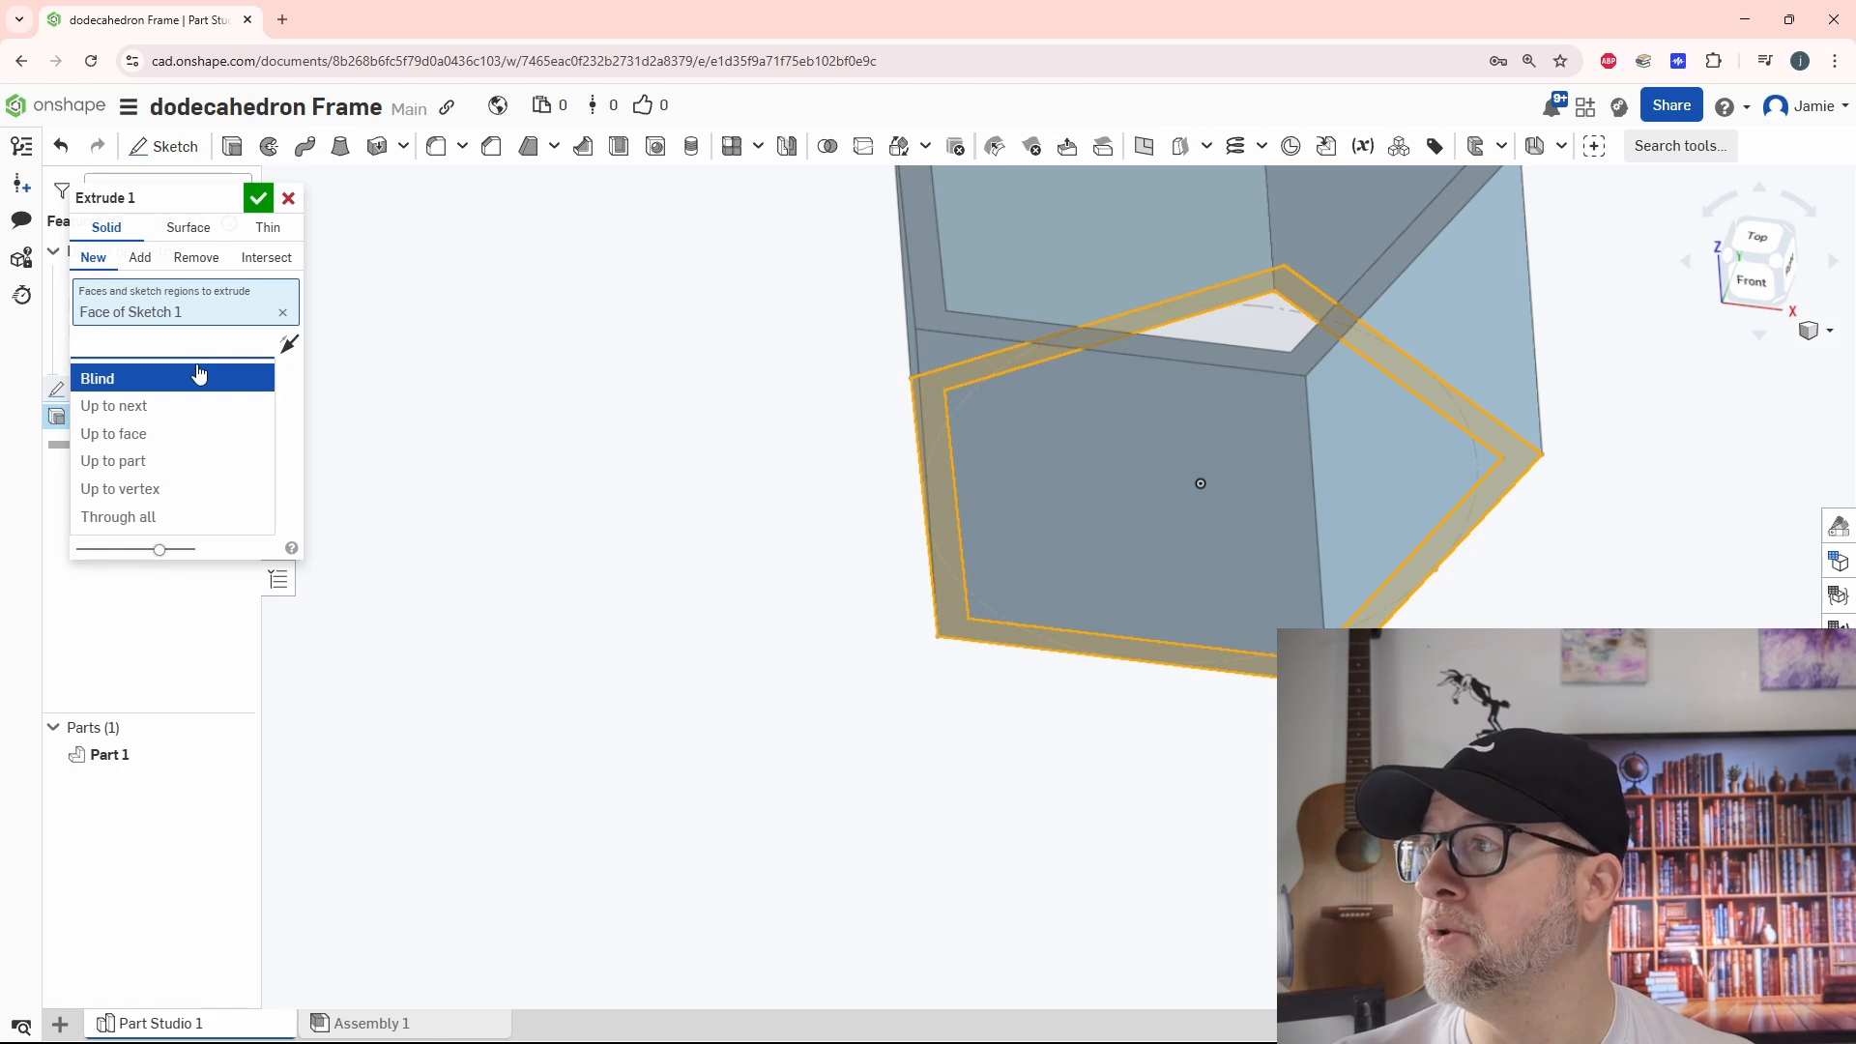
{"action": "left_click", "coordinate": [280, 441]}
{"action": "left_click", "coordinate": [208, 377]}
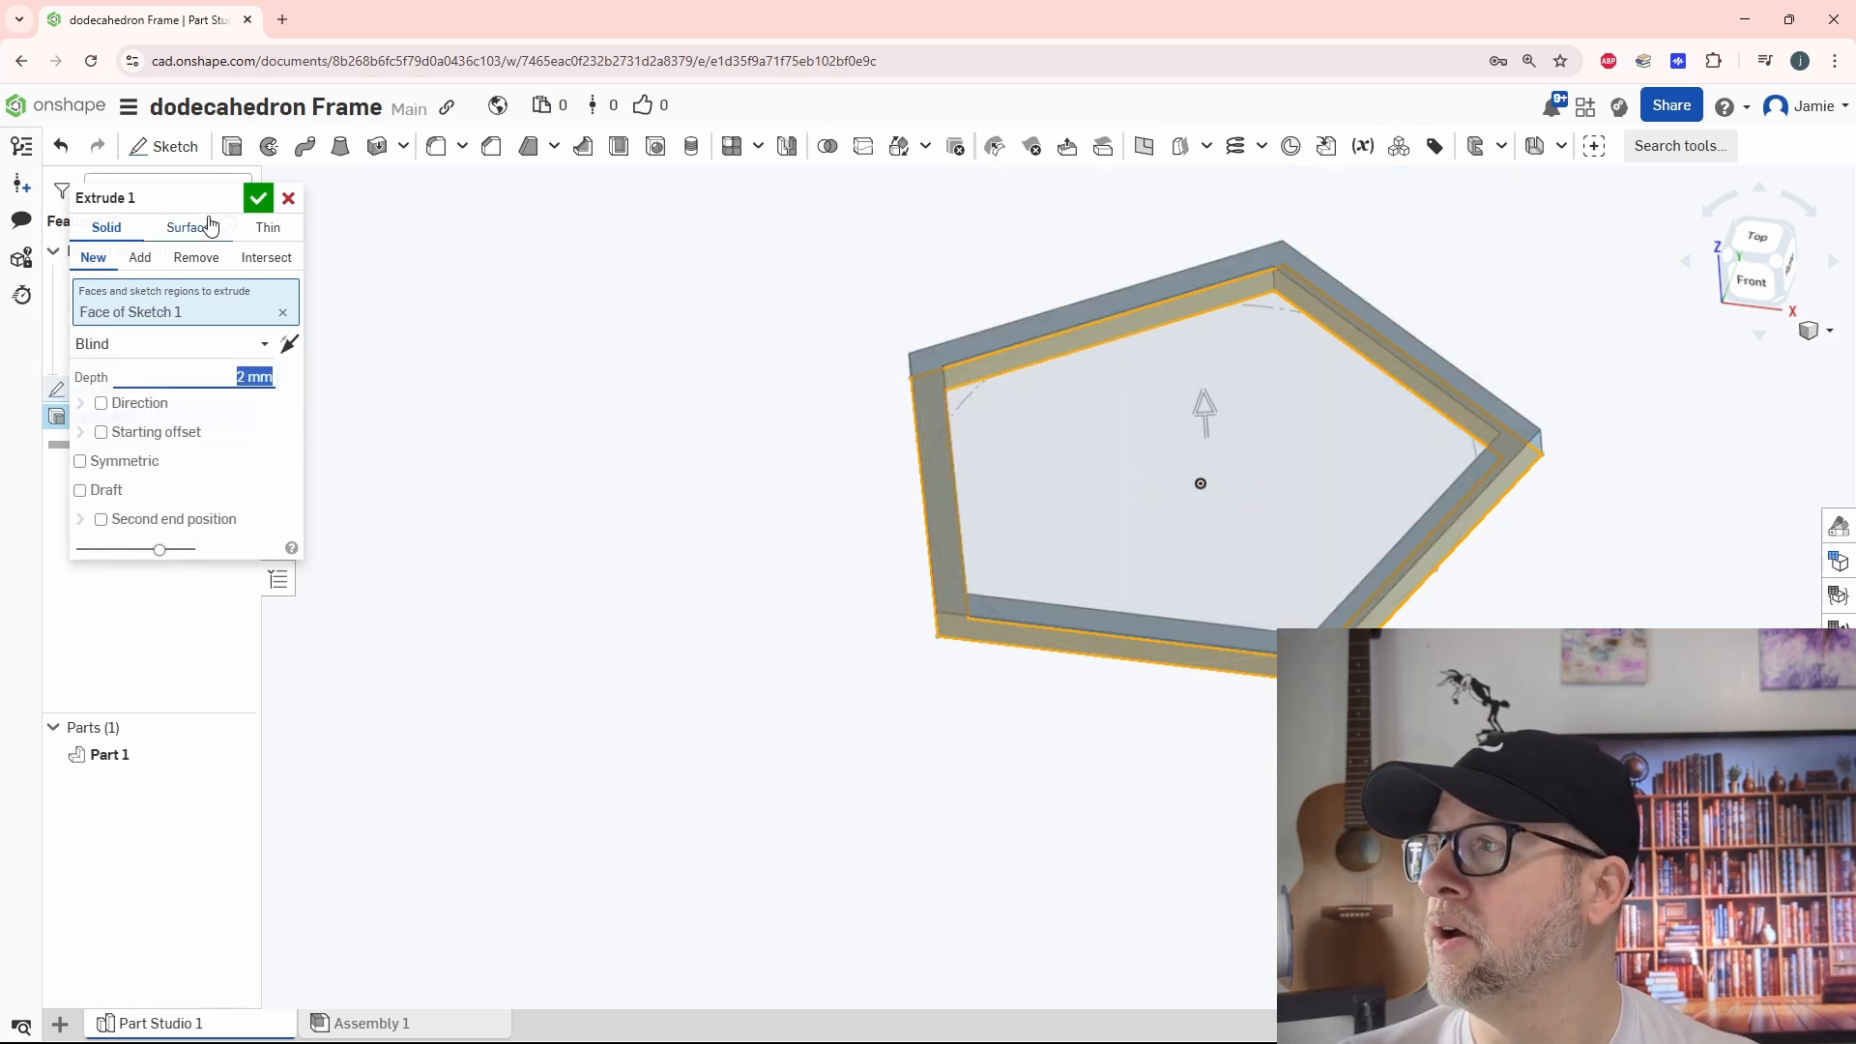
{"action": "left_click", "coordinate": [257, 197]}
{"action": "right_click_drag", "start_coordinate": [810, 644], "coordinate": [784, 738]}
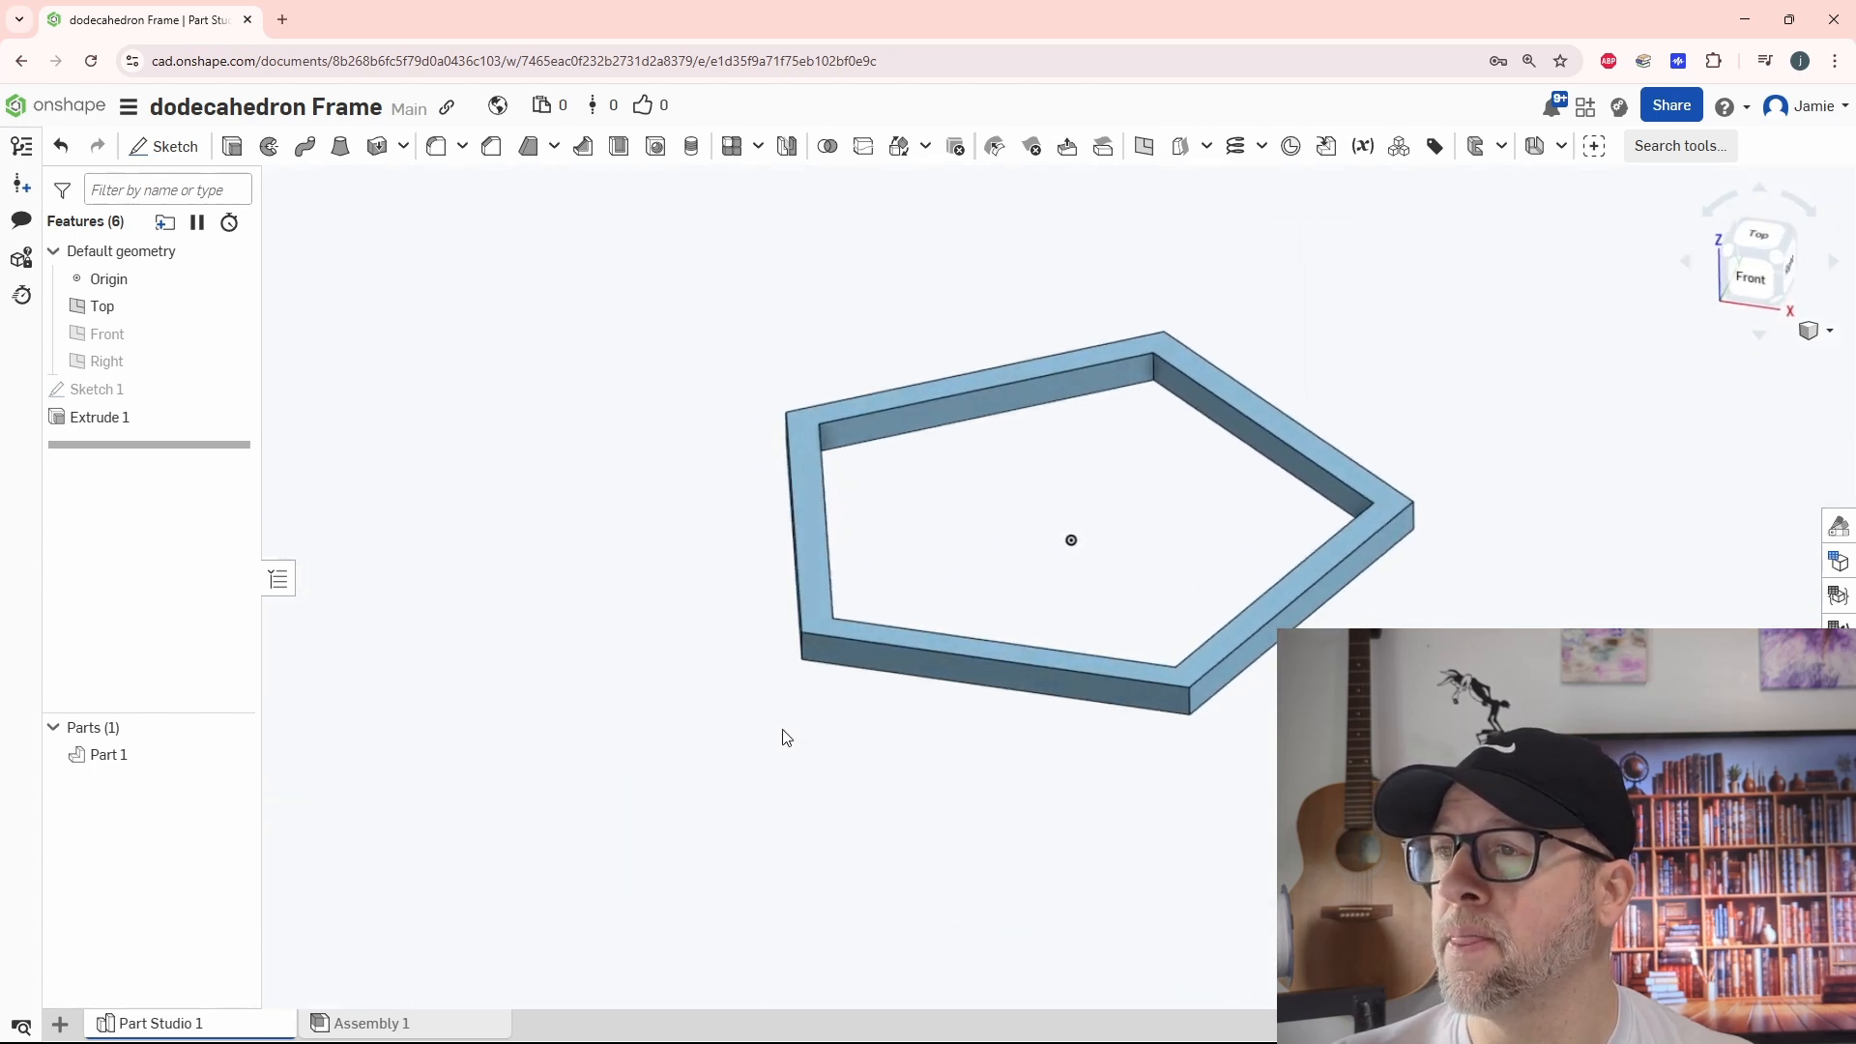
{"action": "scroll", "coordinate": [890, 745], "scroll_direction": "down", "scroll_amount": 4}
{"action": "right_click_drag", "start_coordinate": [944, 754], "coordinate": [978, 709]}
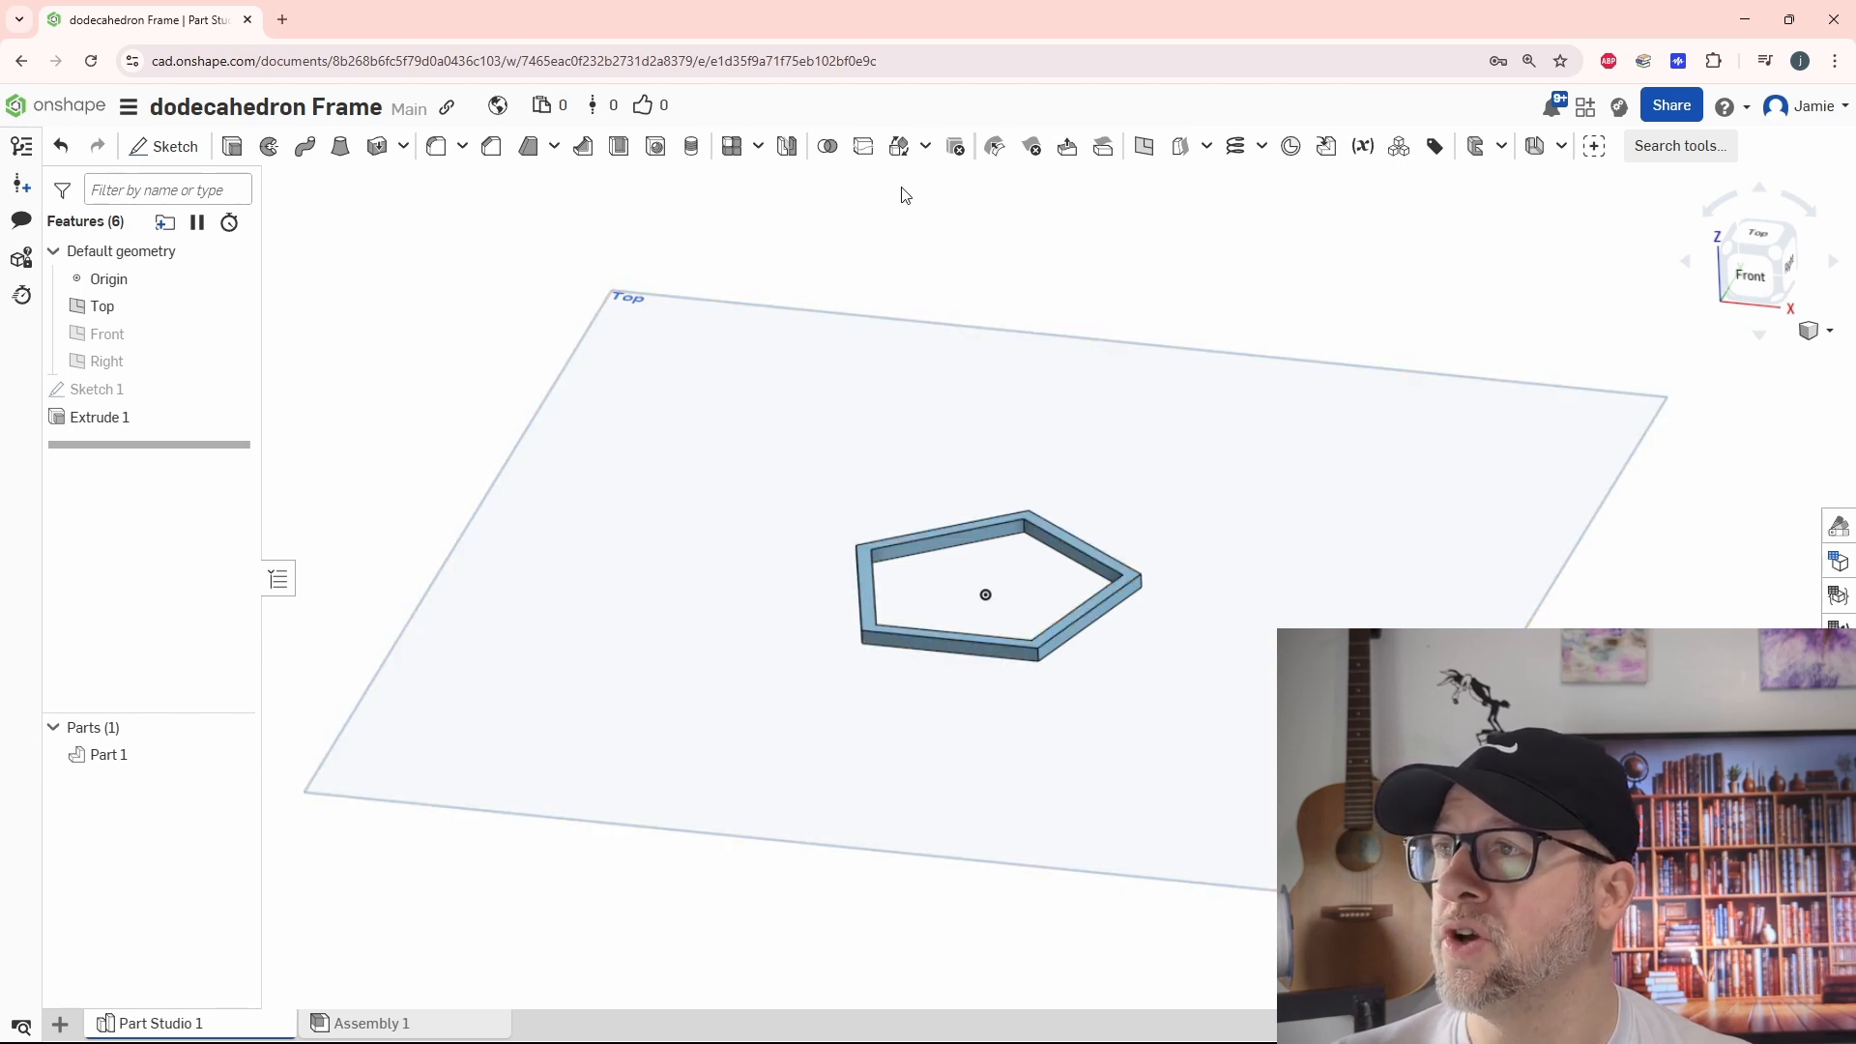
Rotate the pentagon frame 116.565 degrees about the lower outer edge of its left side with a Transform
{"action": "left_click", "coordinate": [899, 151]}
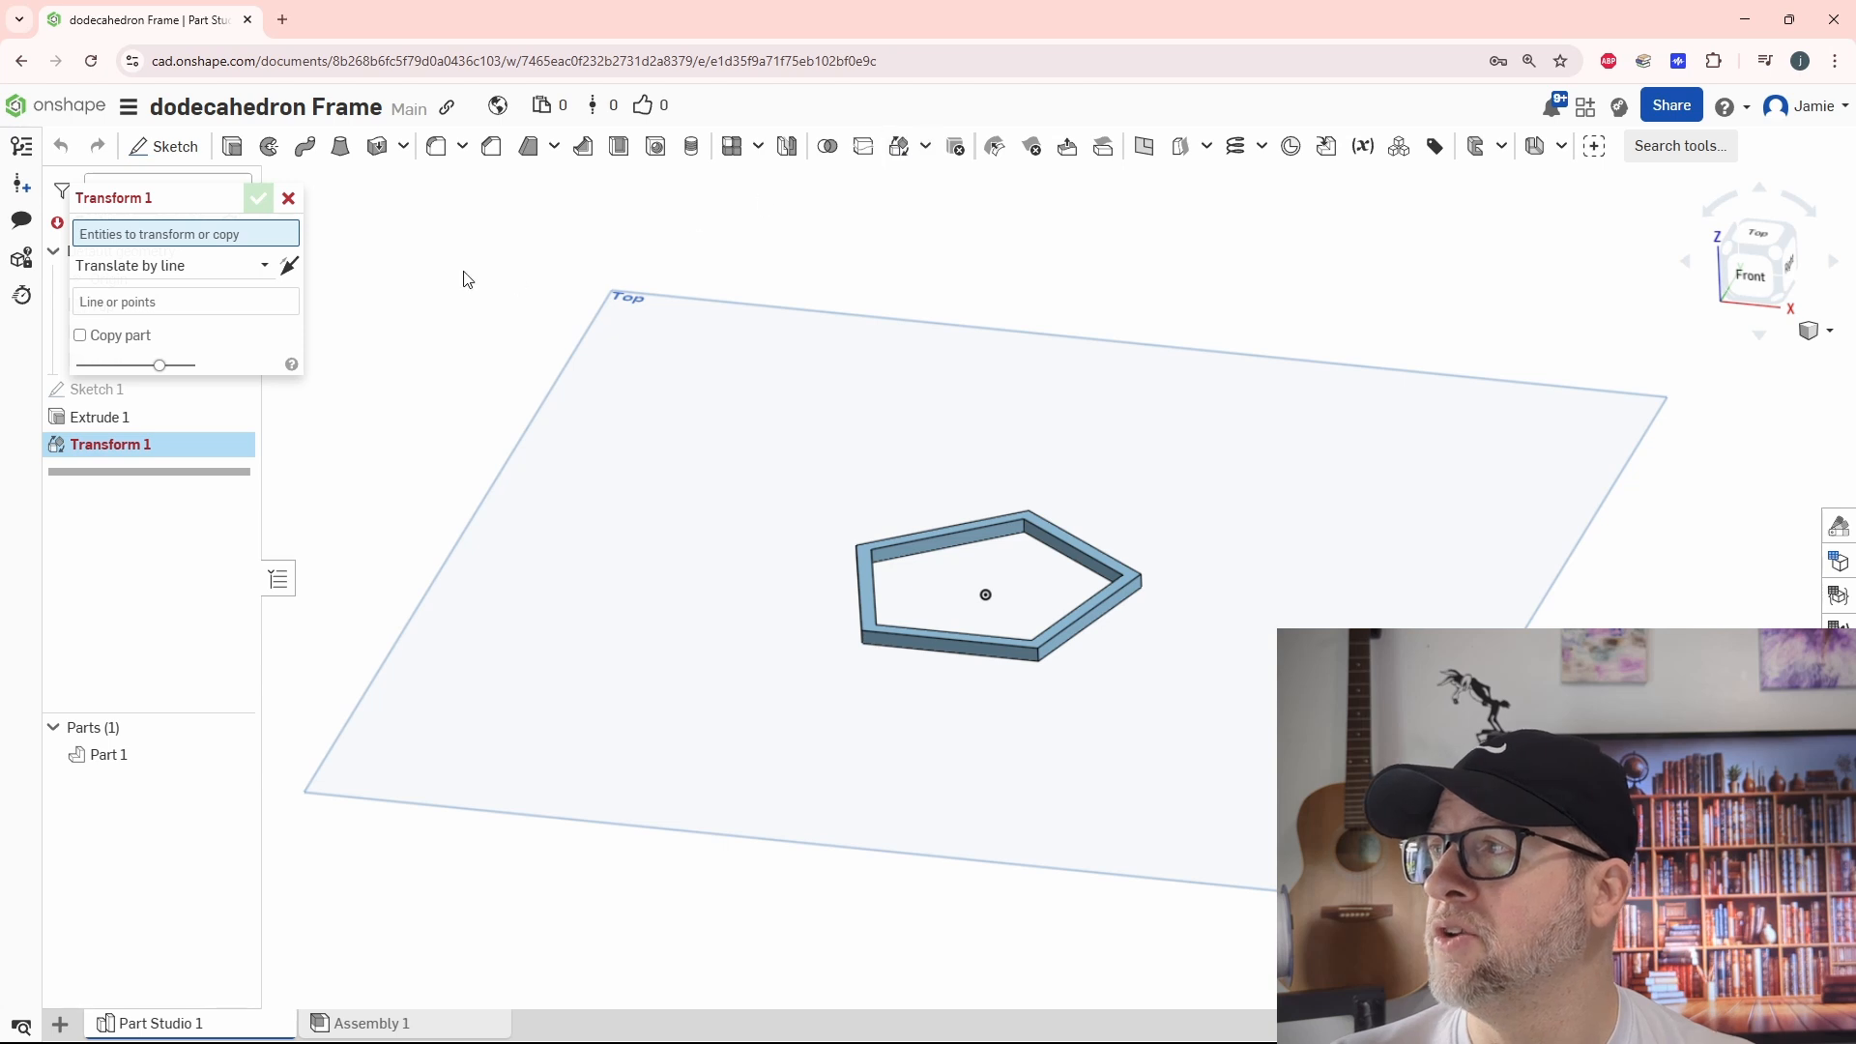
{"action": "left_click", "coordinate": [856, 600]}
{"action": "left_click", "coordinate": [131, 284]}
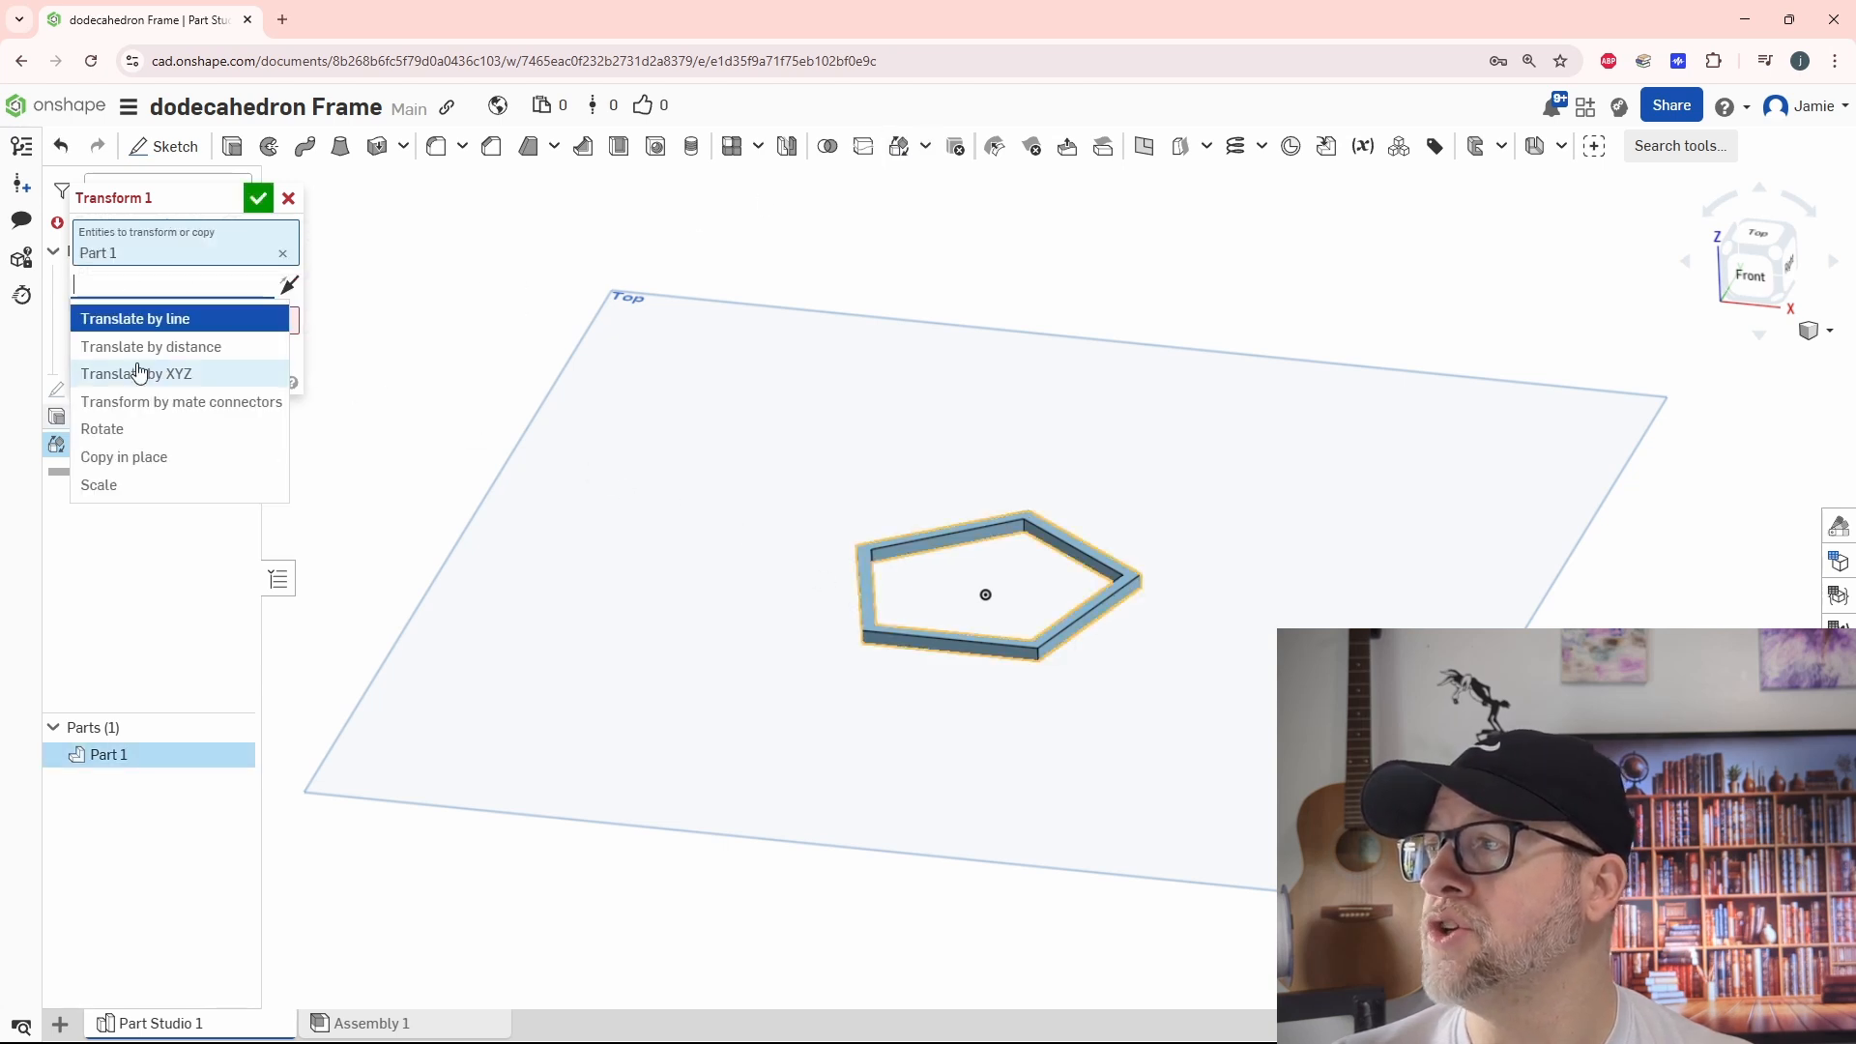
{"action": "left_click", "coordinate": [160, 443]}
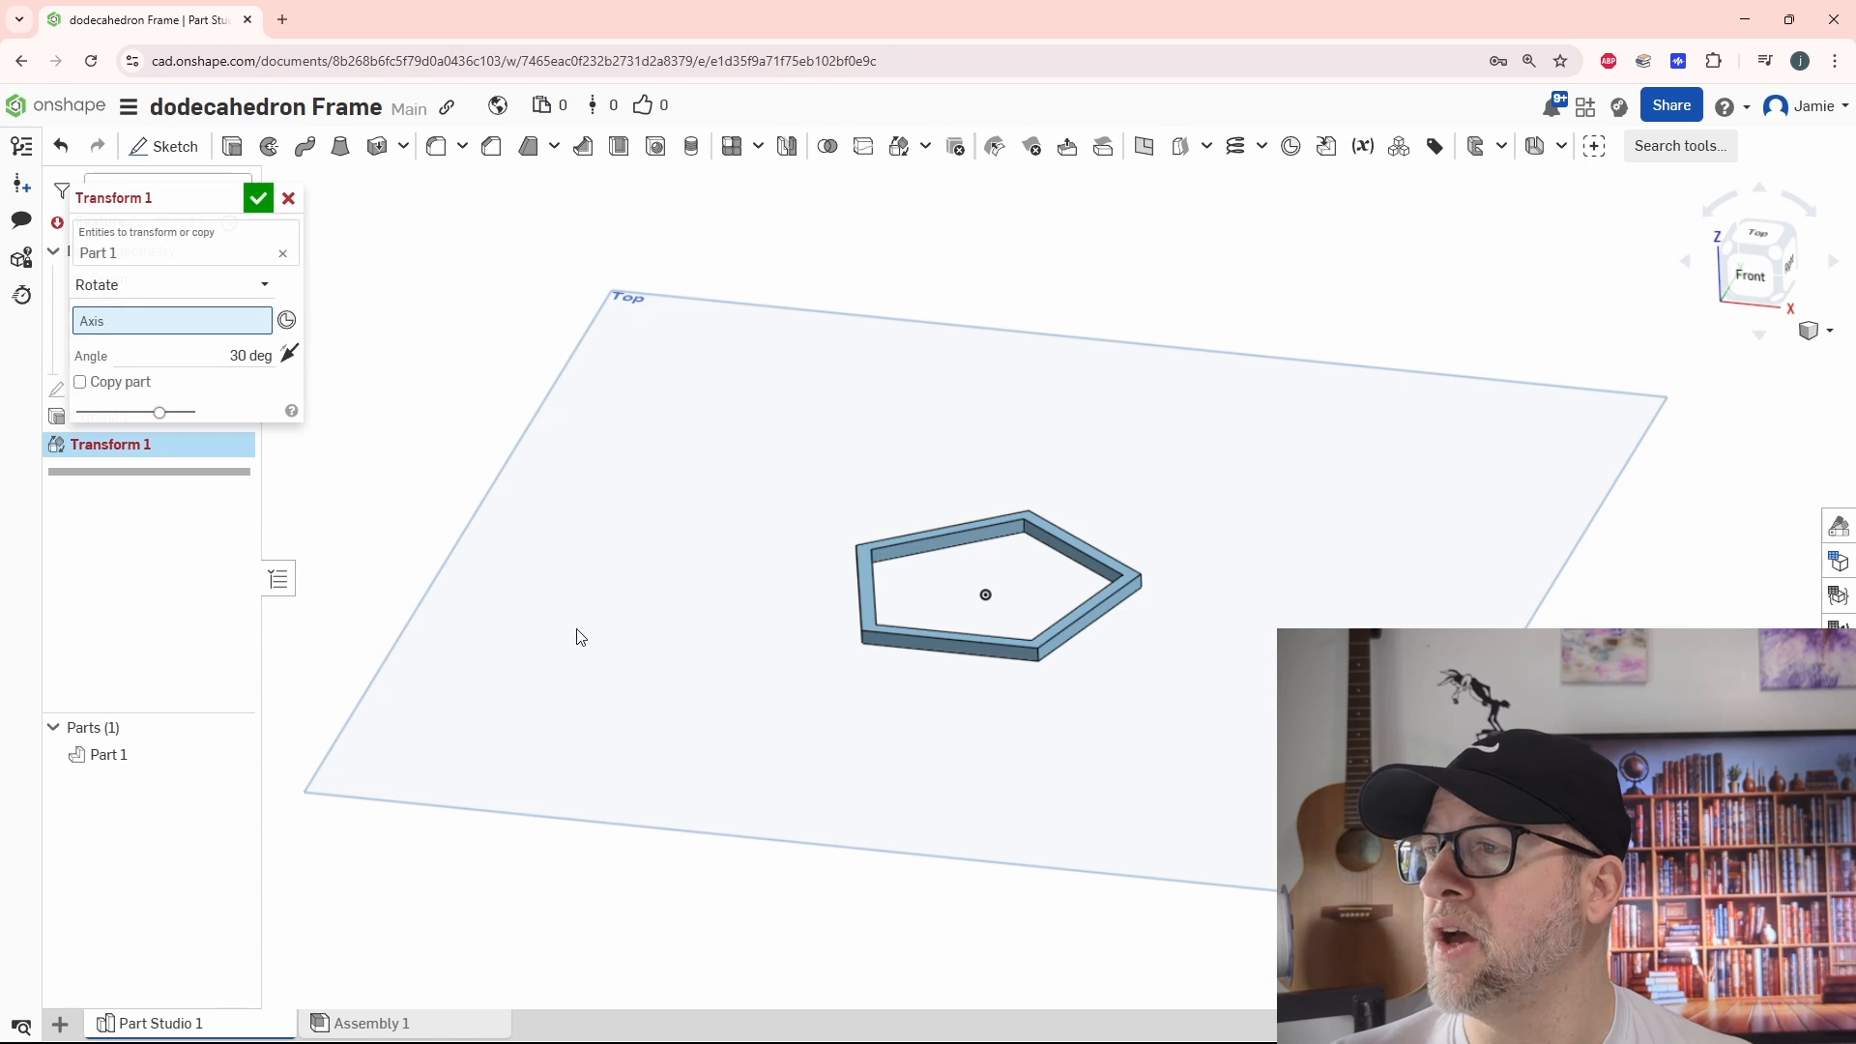
{"action": "right_click_drag", "start_coordinate": [850, 690], "coordinate": [874, 671]}
{"action": "left_click", "coordinate": [879, 638]}
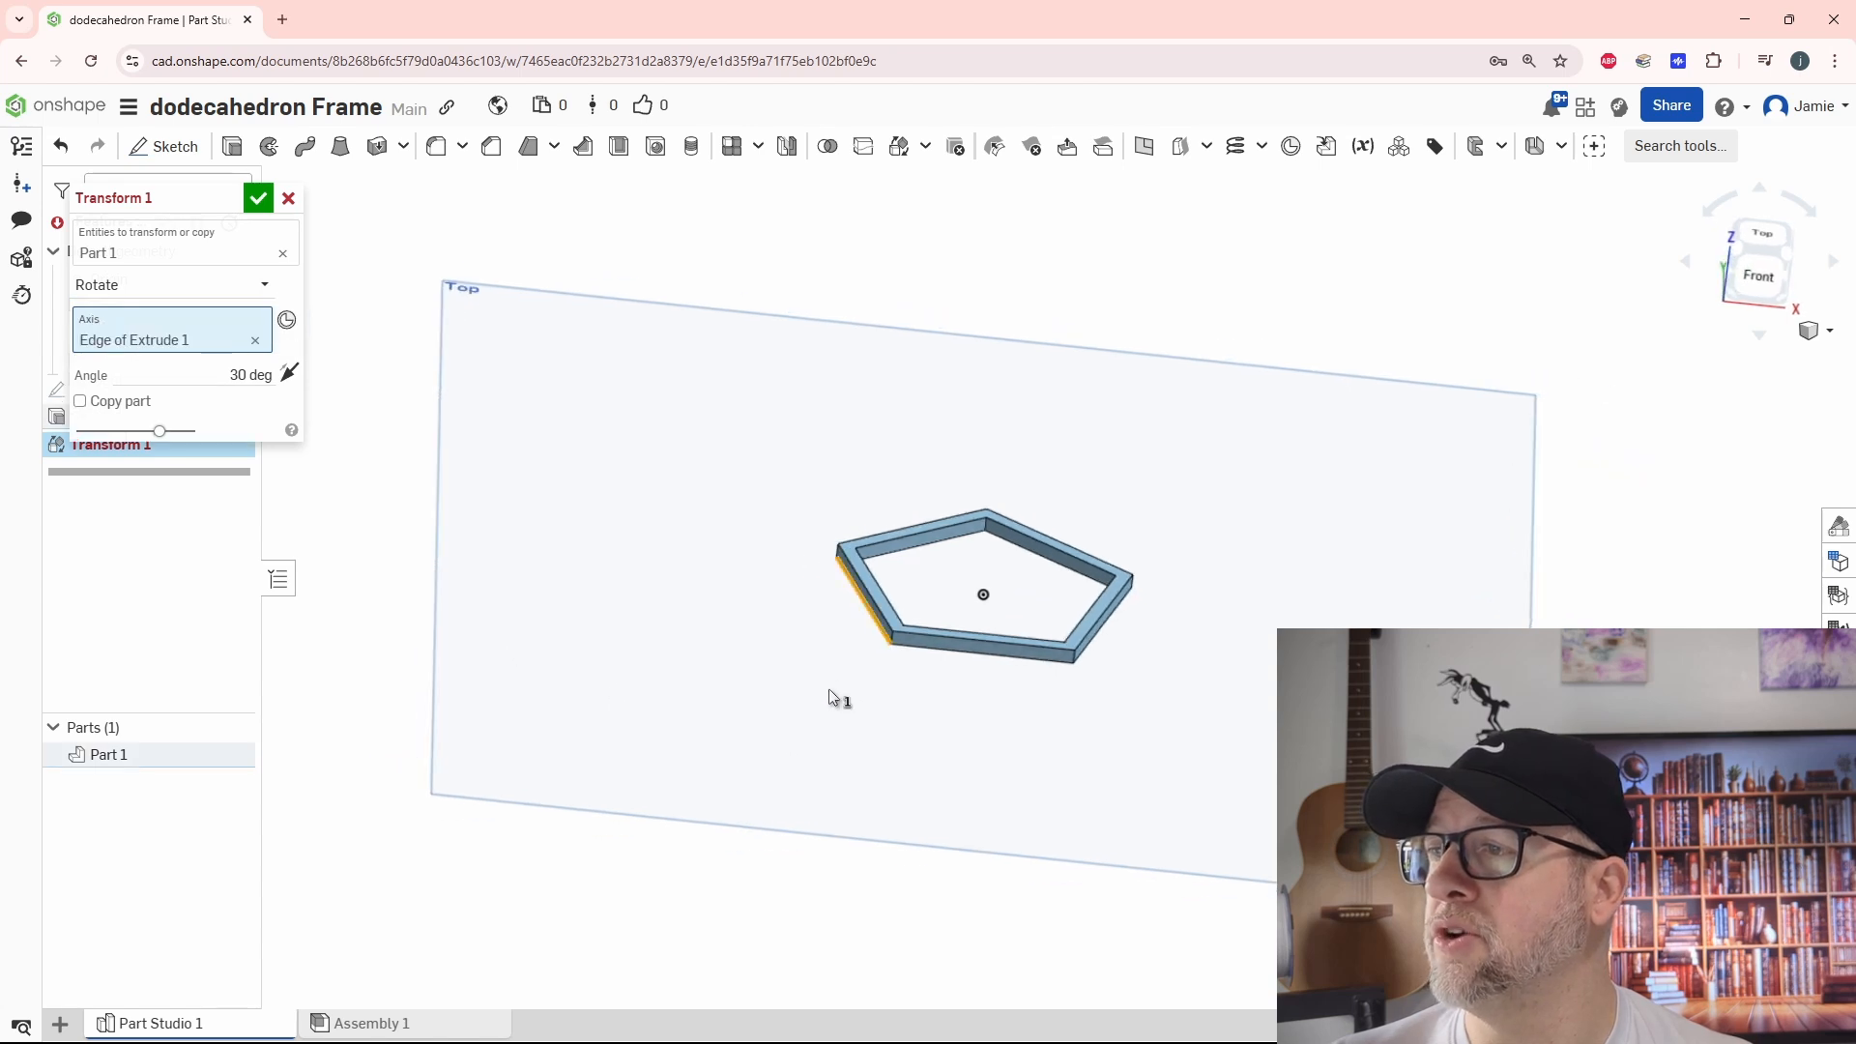
{"action": "left_click", "coordinate": [221, 375]}
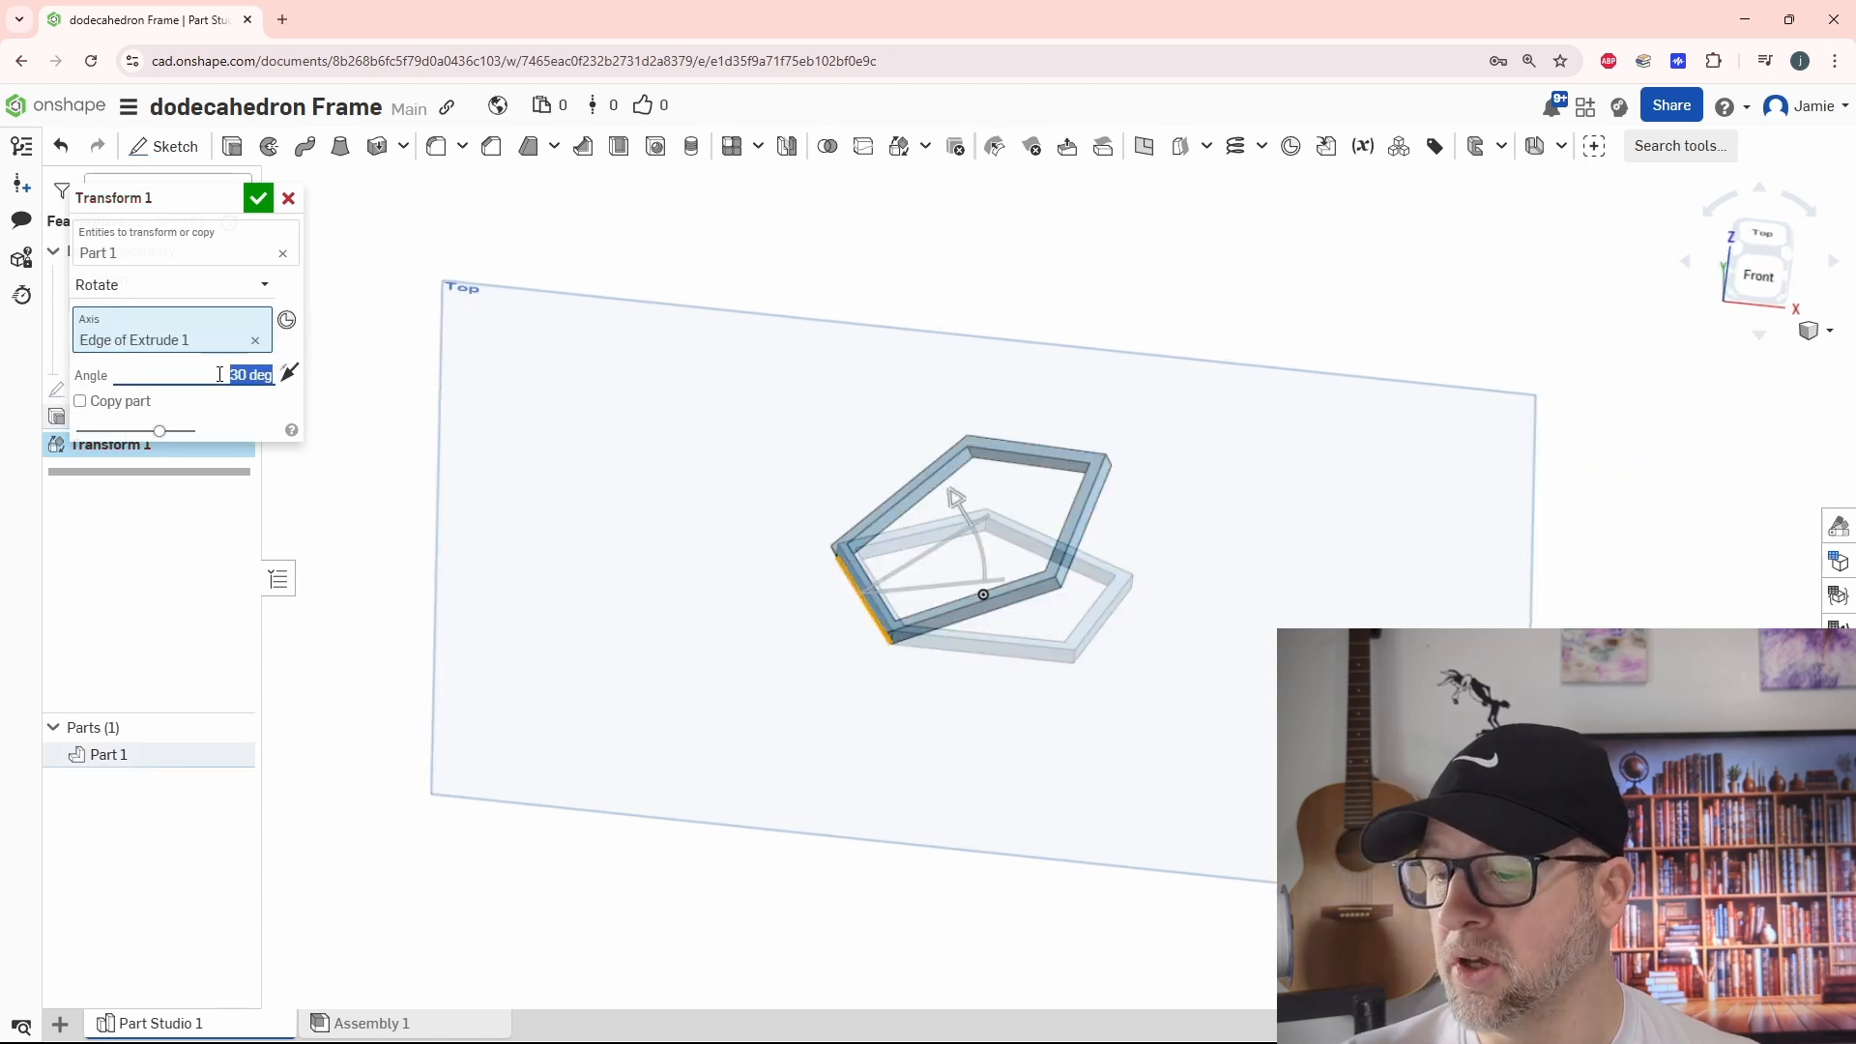
{"action": "type", "text": "116.565"}
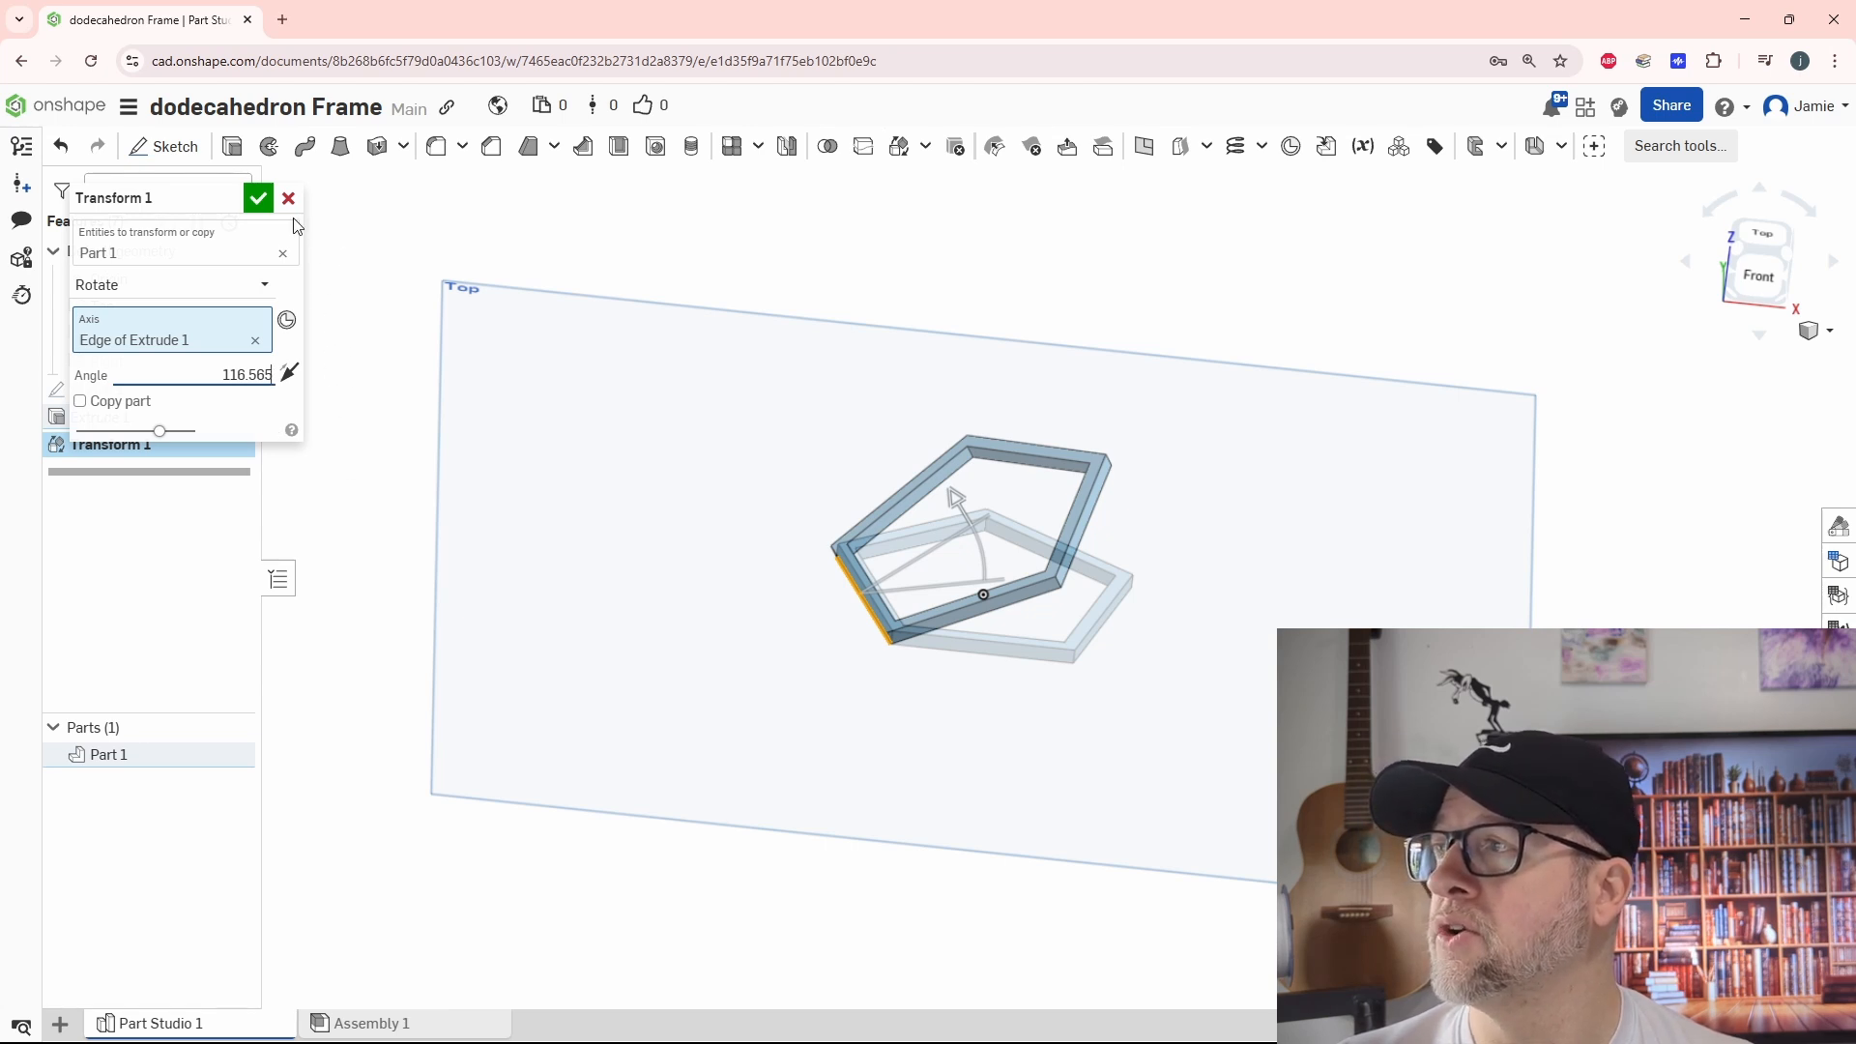
{"action": "left_click", "coordinate": [257, 198]}
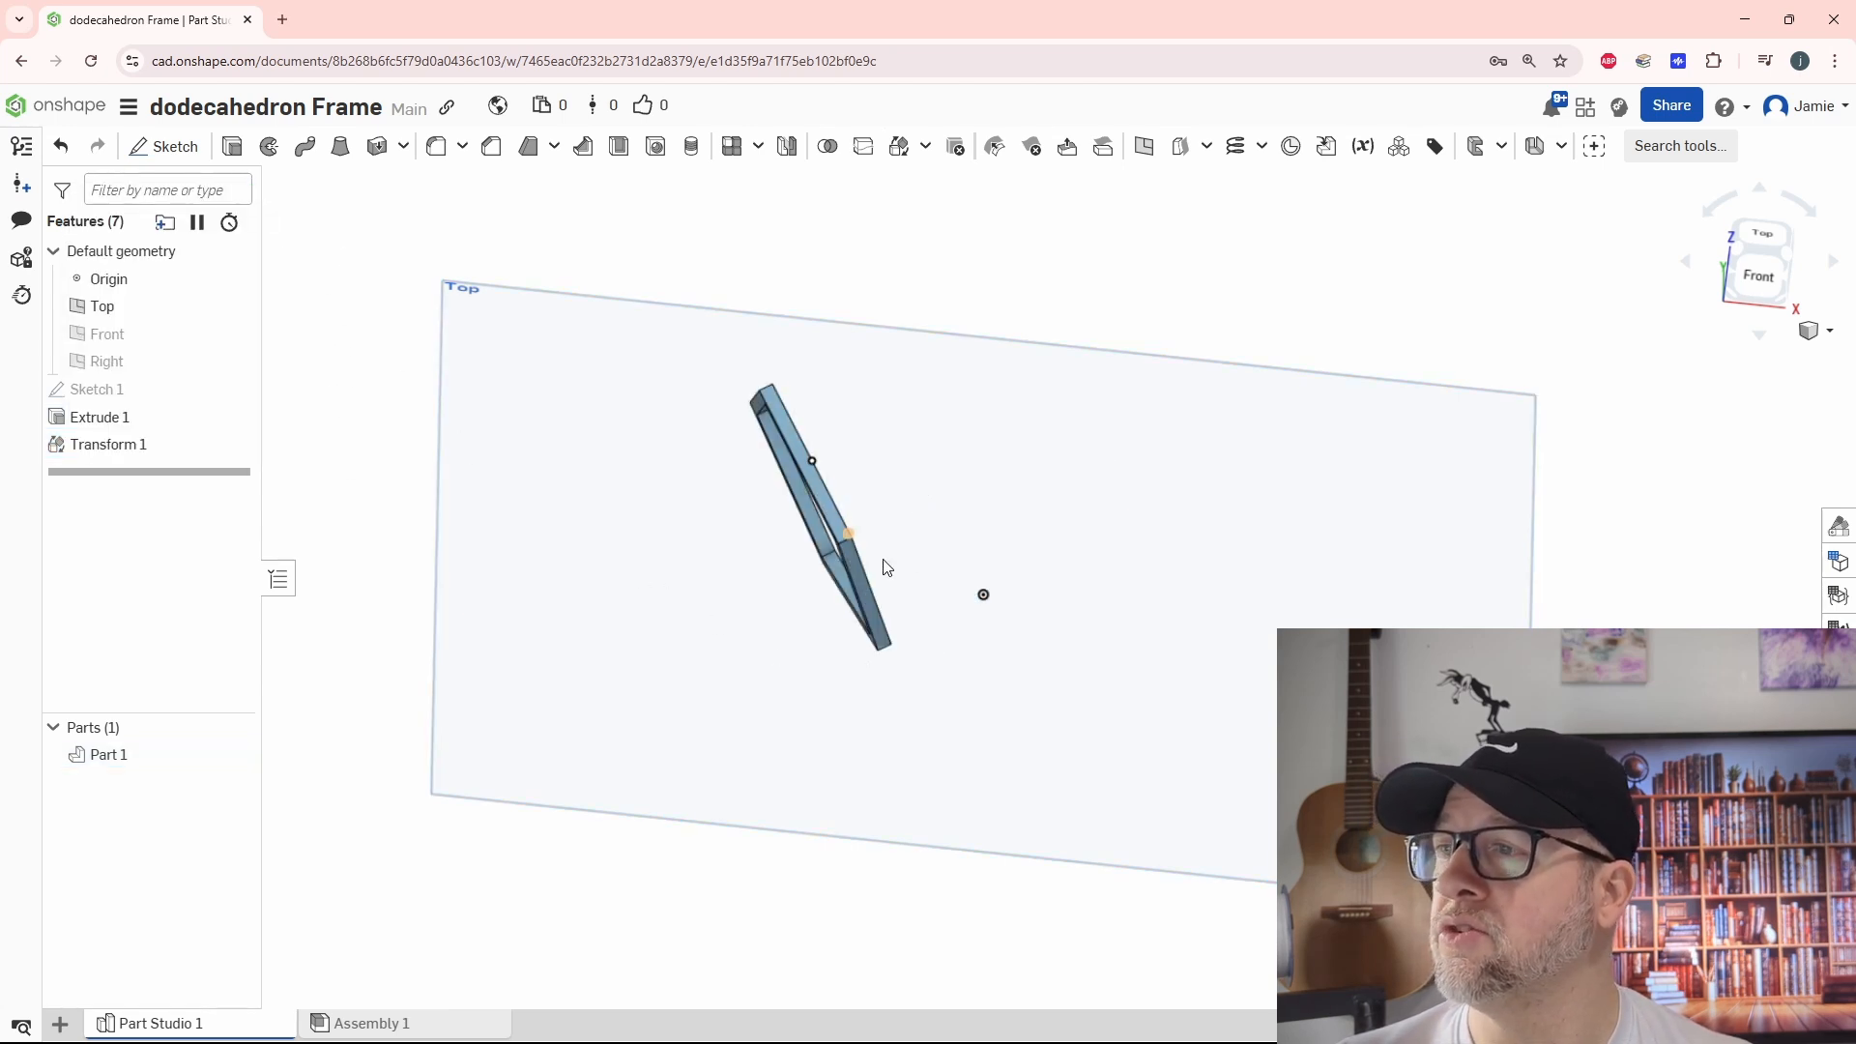
Edit the rotation transform to copy the part, keeping the flat pentagon frame as well
{"action": "right_click_drag", "start_coordinate": [1040, 665], "coordinate": [968, 645]}
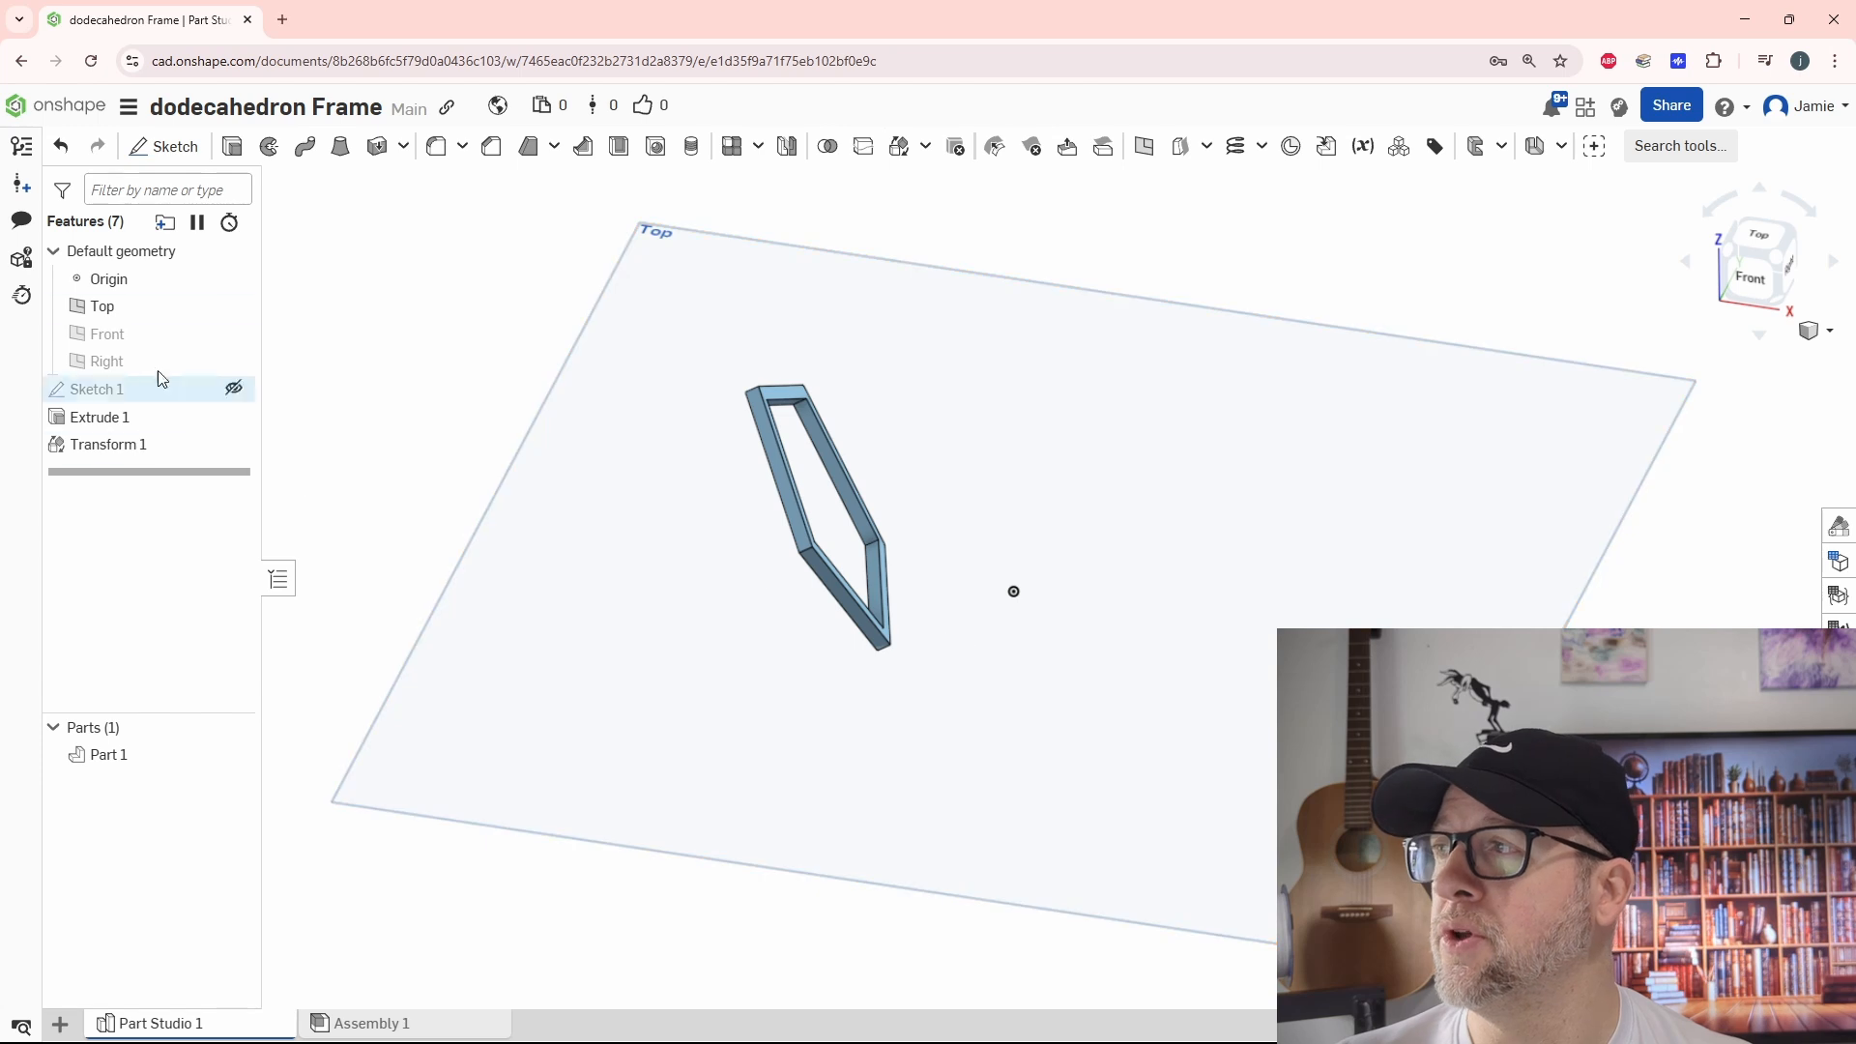
{"action": "left_click", "coordinate": [117, 451]}
{"action": "double_click", "coordinate": [116, 449]}
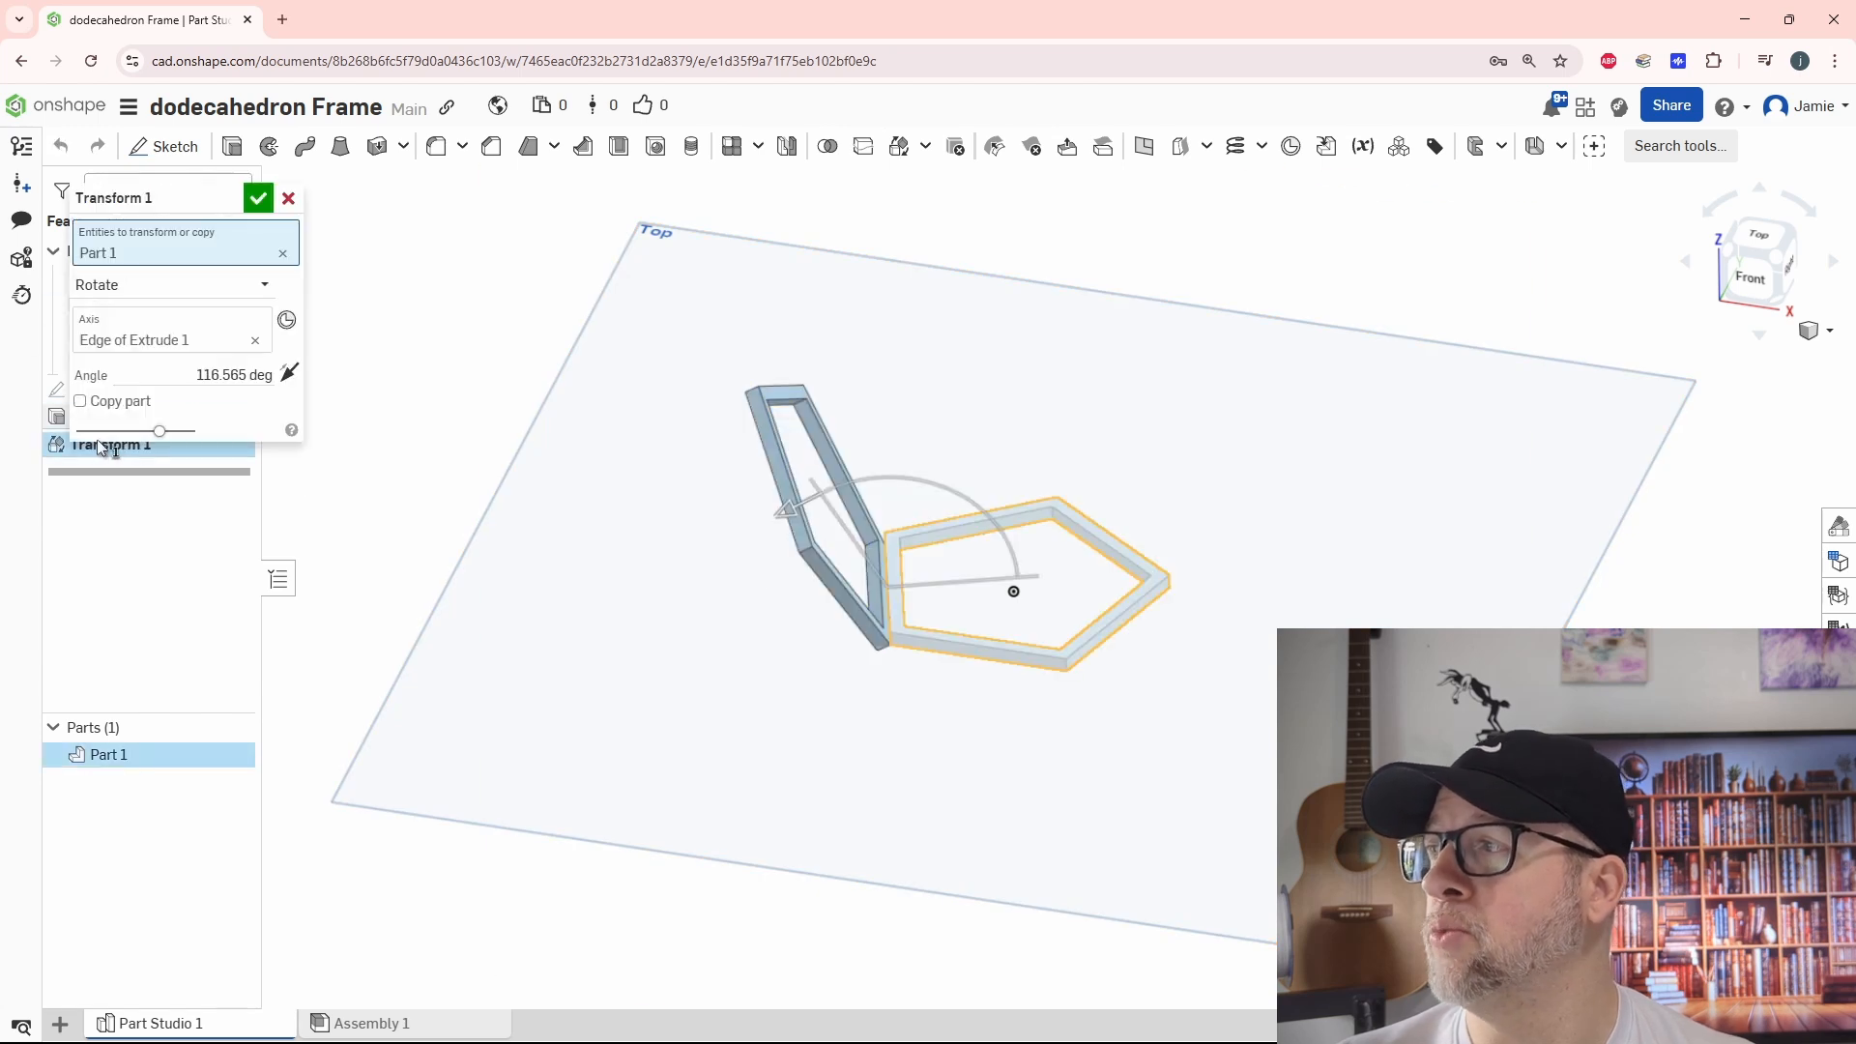
{"action": "left_click", "coordinate": [80, 400]}
{"action": "left_click", "coordinate": [258, 200]}
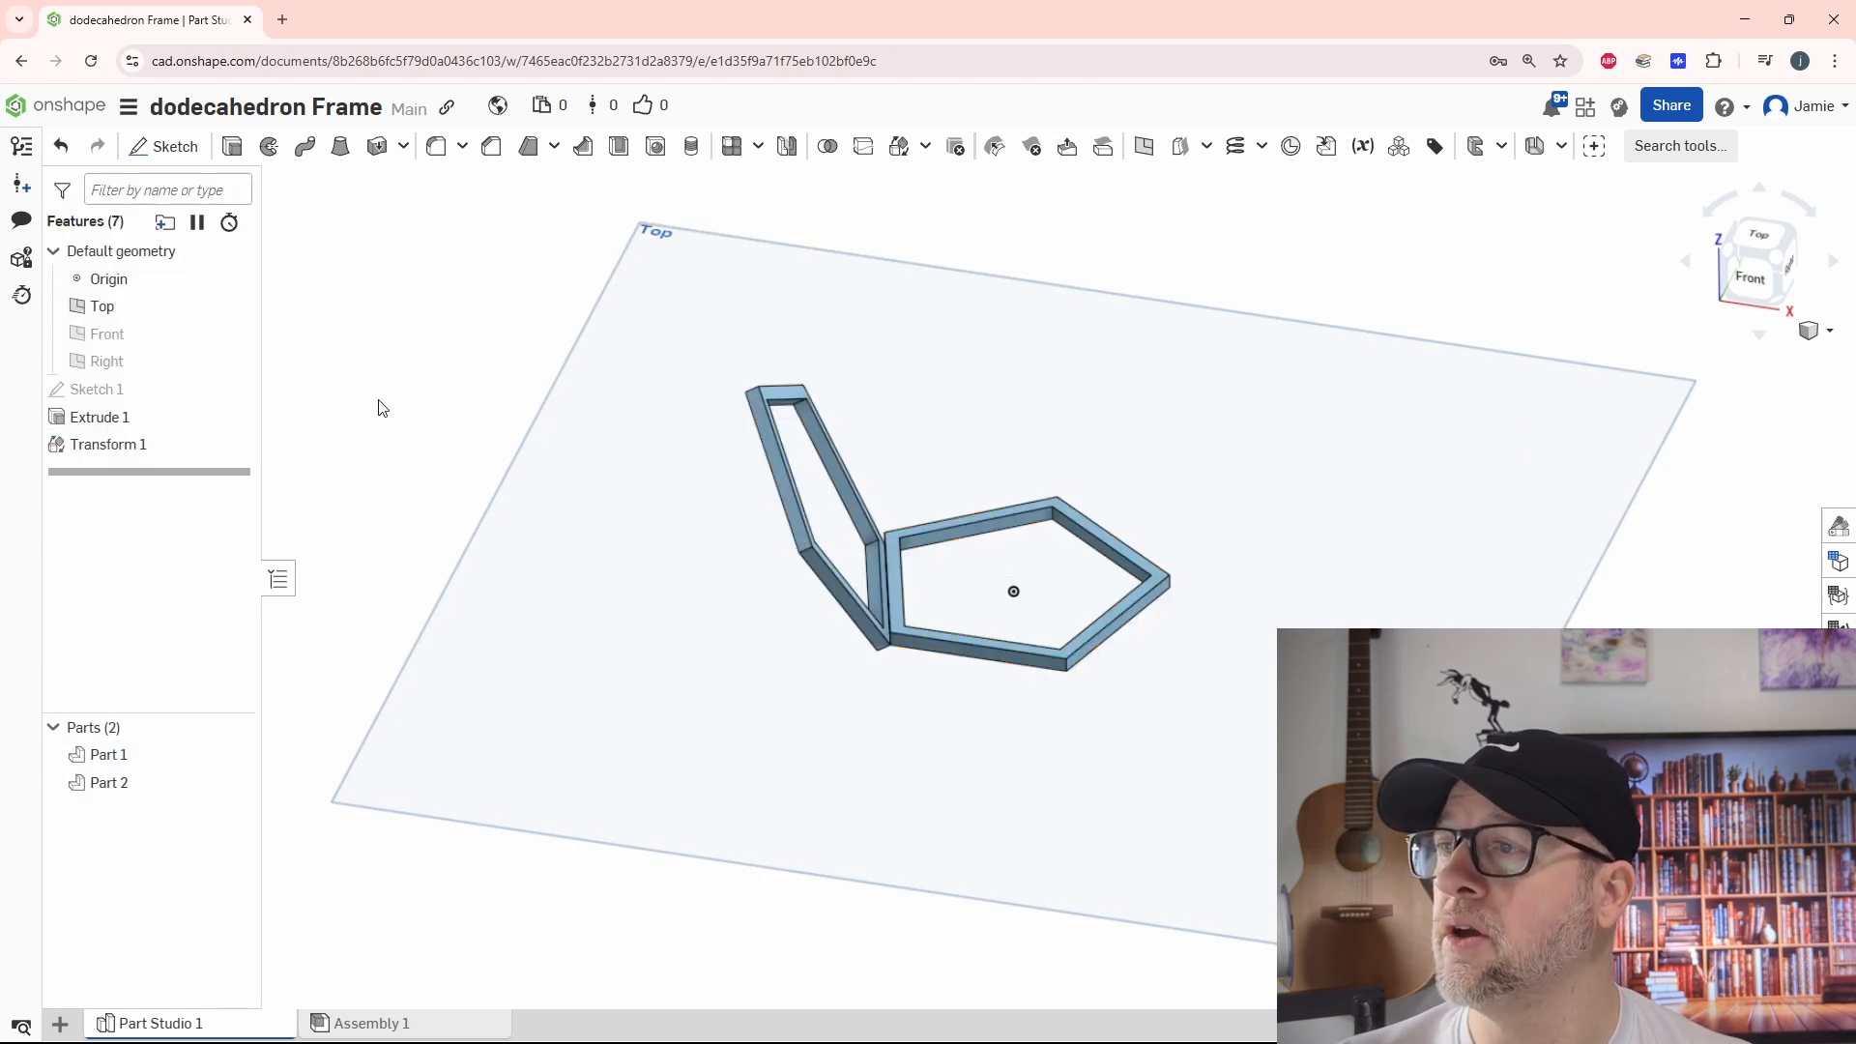
Apply a Boolean union to the flat pentagon frame and the tilted copy
{"action": "right_click_drag", "start_coordinate": [812, 734], "coordinate": [1069, 778]}
{"action": "scroll", "coordinate": [1070, 777], "scroll_direction": "up", "scroll_amount": 4}
{"action": "scroll", "coordinate": [1071, 778], "scroll_direction": "down", "scroll_amount": 2}
{"action": "middle_click_drag", "start_coordinate": [1155, 761], "coordinate": [1131, 806]}
{"action": "mouse_move", "coordinate": [1131, 805]}
{"action": "right_mouse_down"}
{"action": "mouse_move", "coordinate": [1106, 841]}
{"action": "mouse_move", "coordinate": [1150, 822]}
{"action": "right_mouse_up"}
{"action": "left_click", "coordinate": [828, 145]}
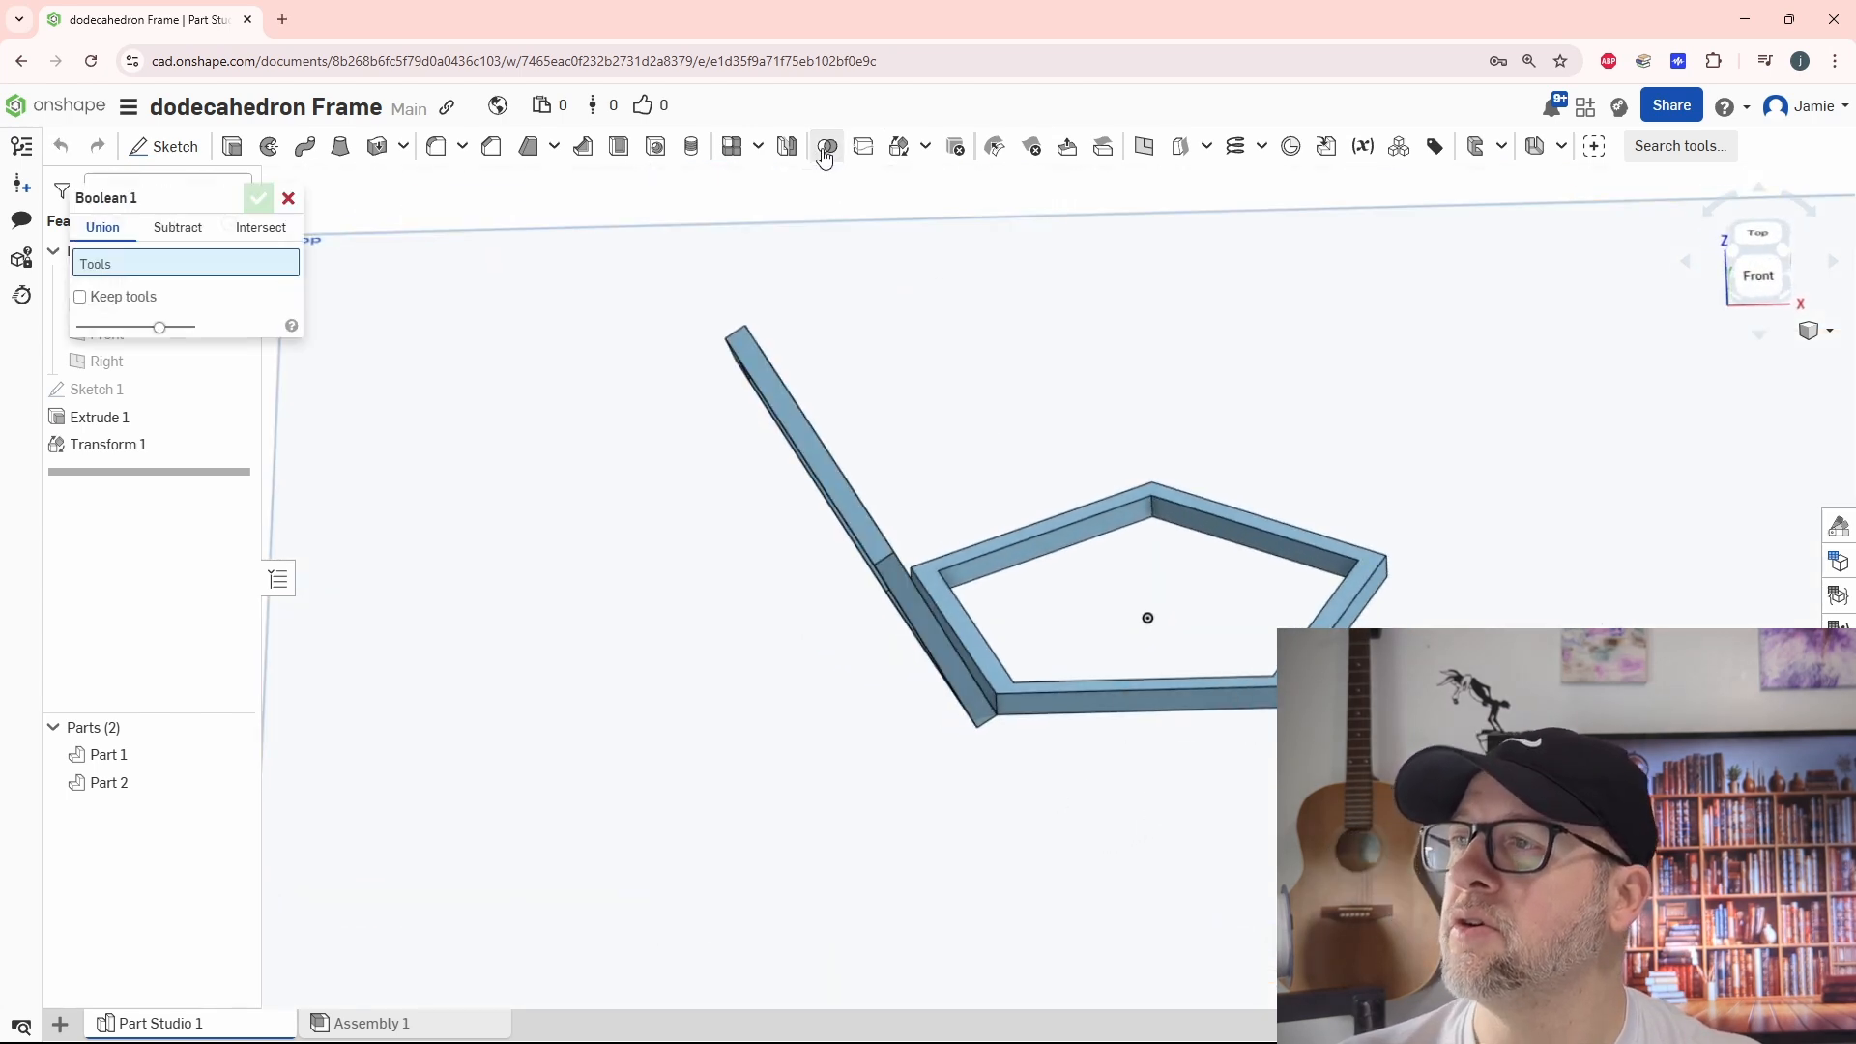
{"action": "left_click", "coordinate": [1031, 692]}
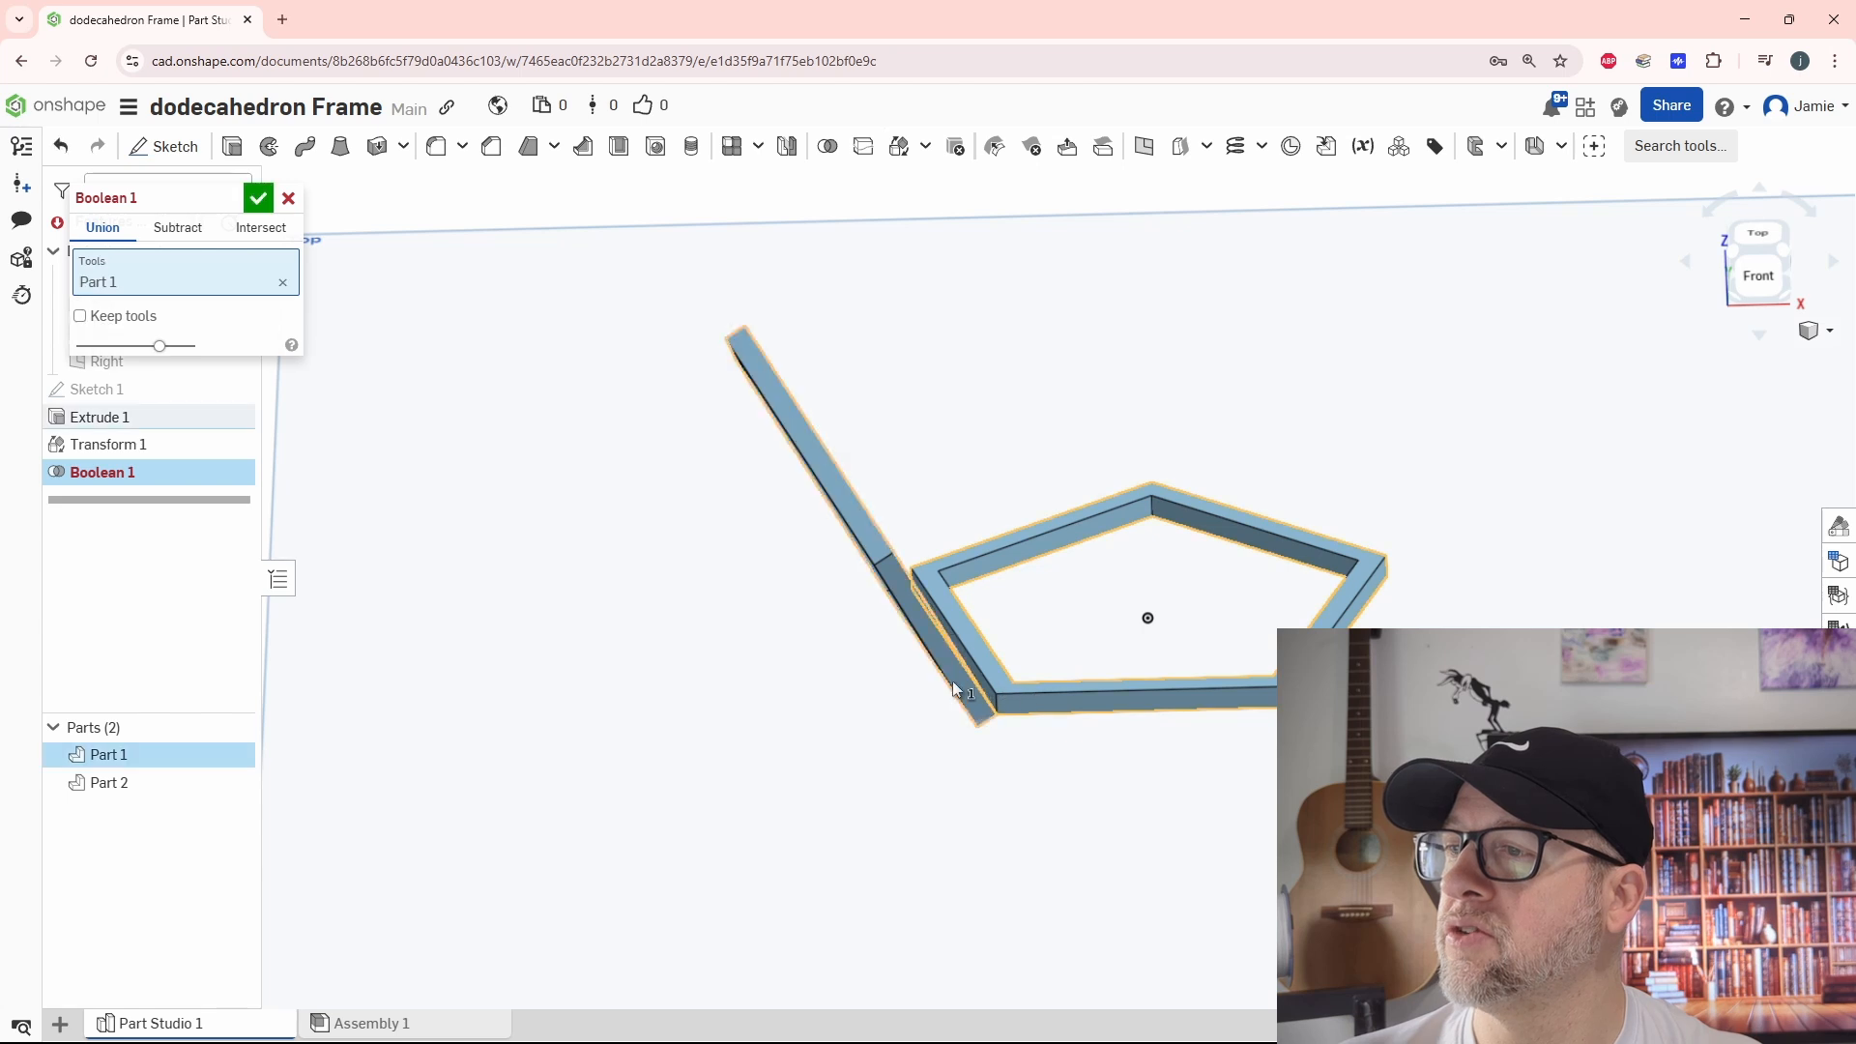
{"action": "left_click", "coordinate": [929, 638]}
{"action": "left_click", "coordinate": [256, 199]}
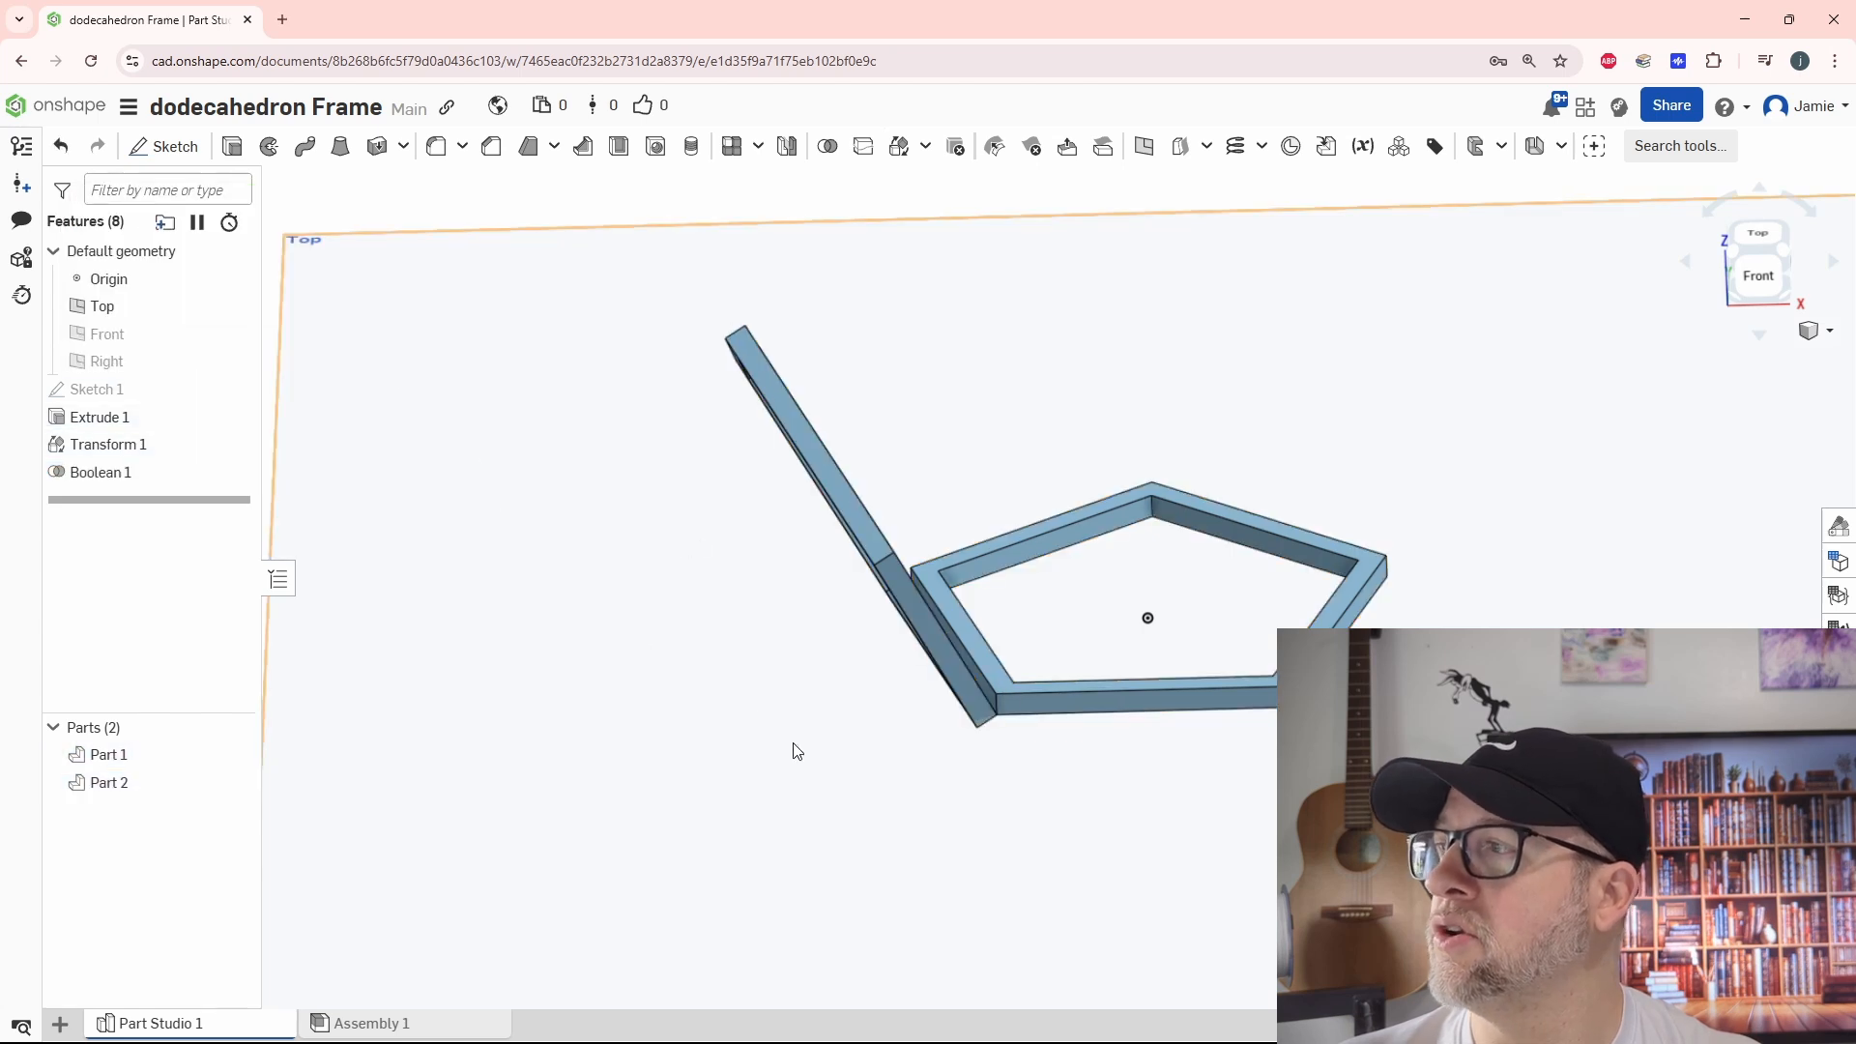
Thicken the tilted frame's inner face by 1 mm, adding the material to that frame
{"action": "right_click_drag", "start_coordinate": [809, 784], "coordinate": [866, 800]}
{"action": "scroll", "coordinate": [861, 793], "scroll_direction": "up", "scroll_amount": 5}
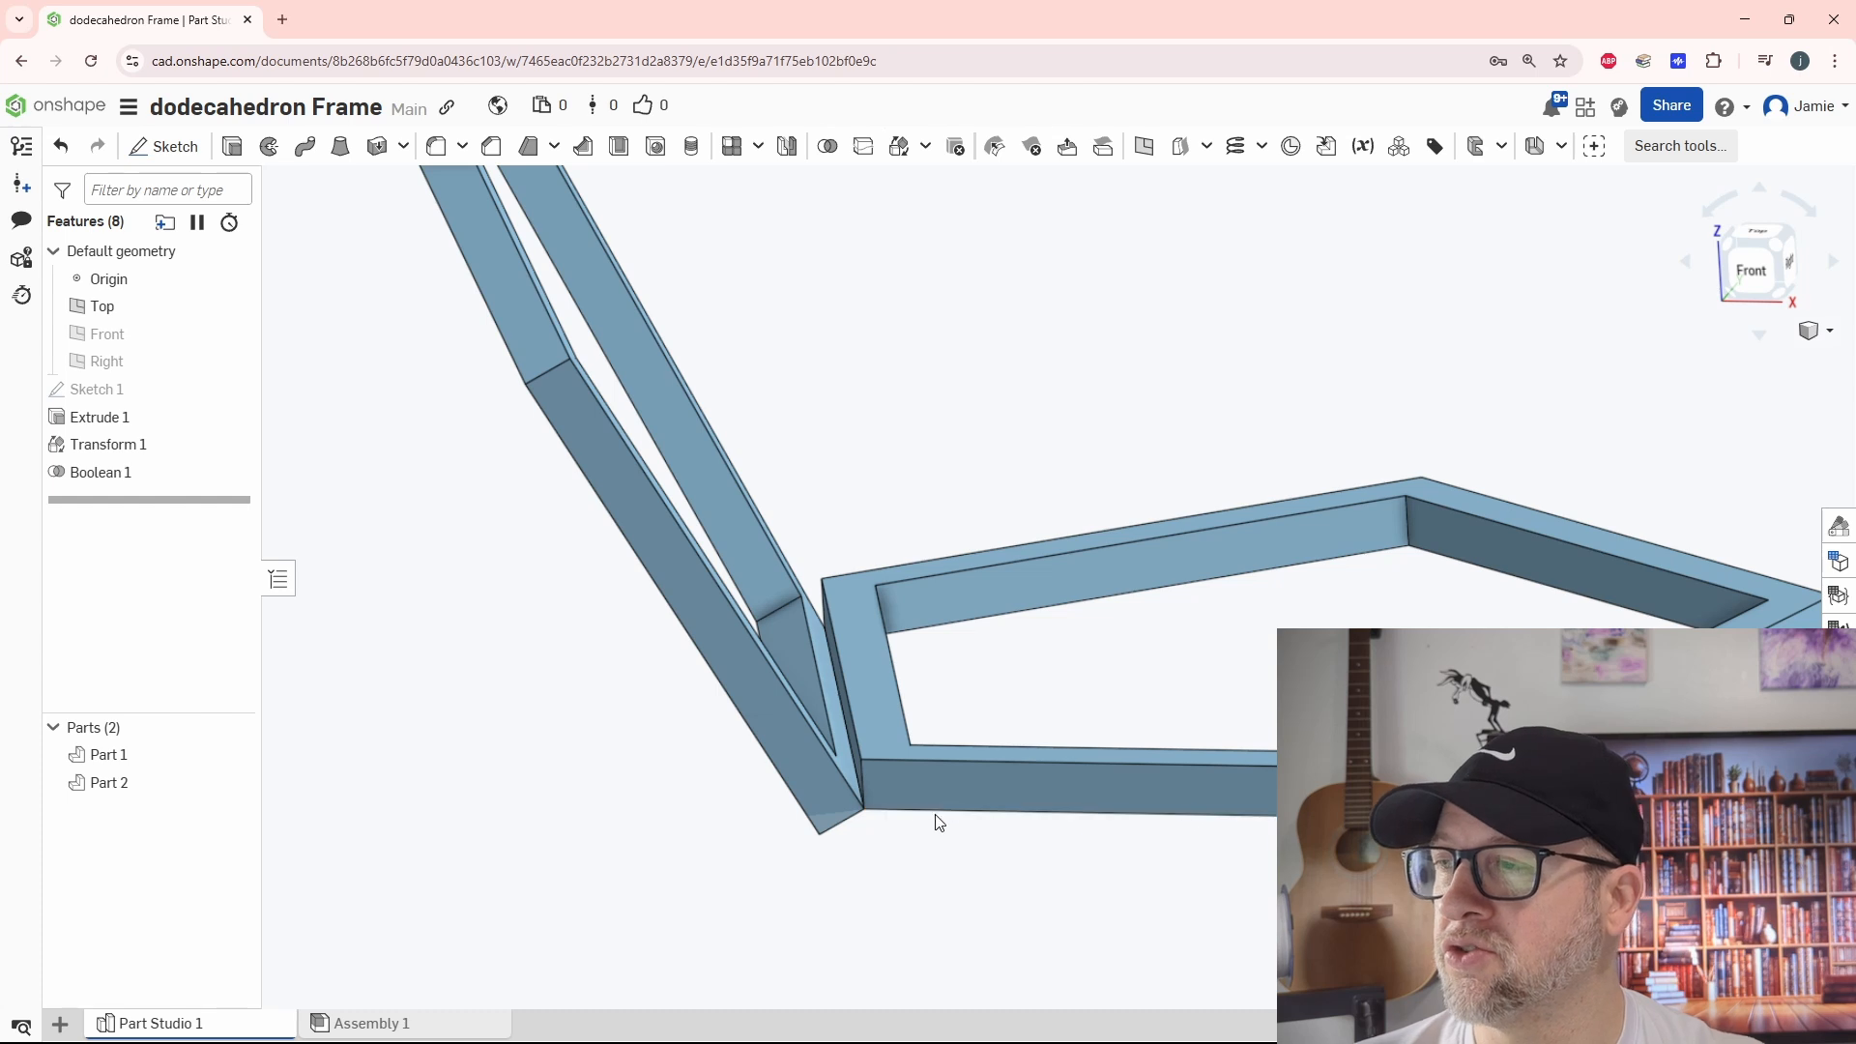
{"action": "right_click_drag", "start_coordinate": [1168, 639], "coordinate": [1042, 692]}
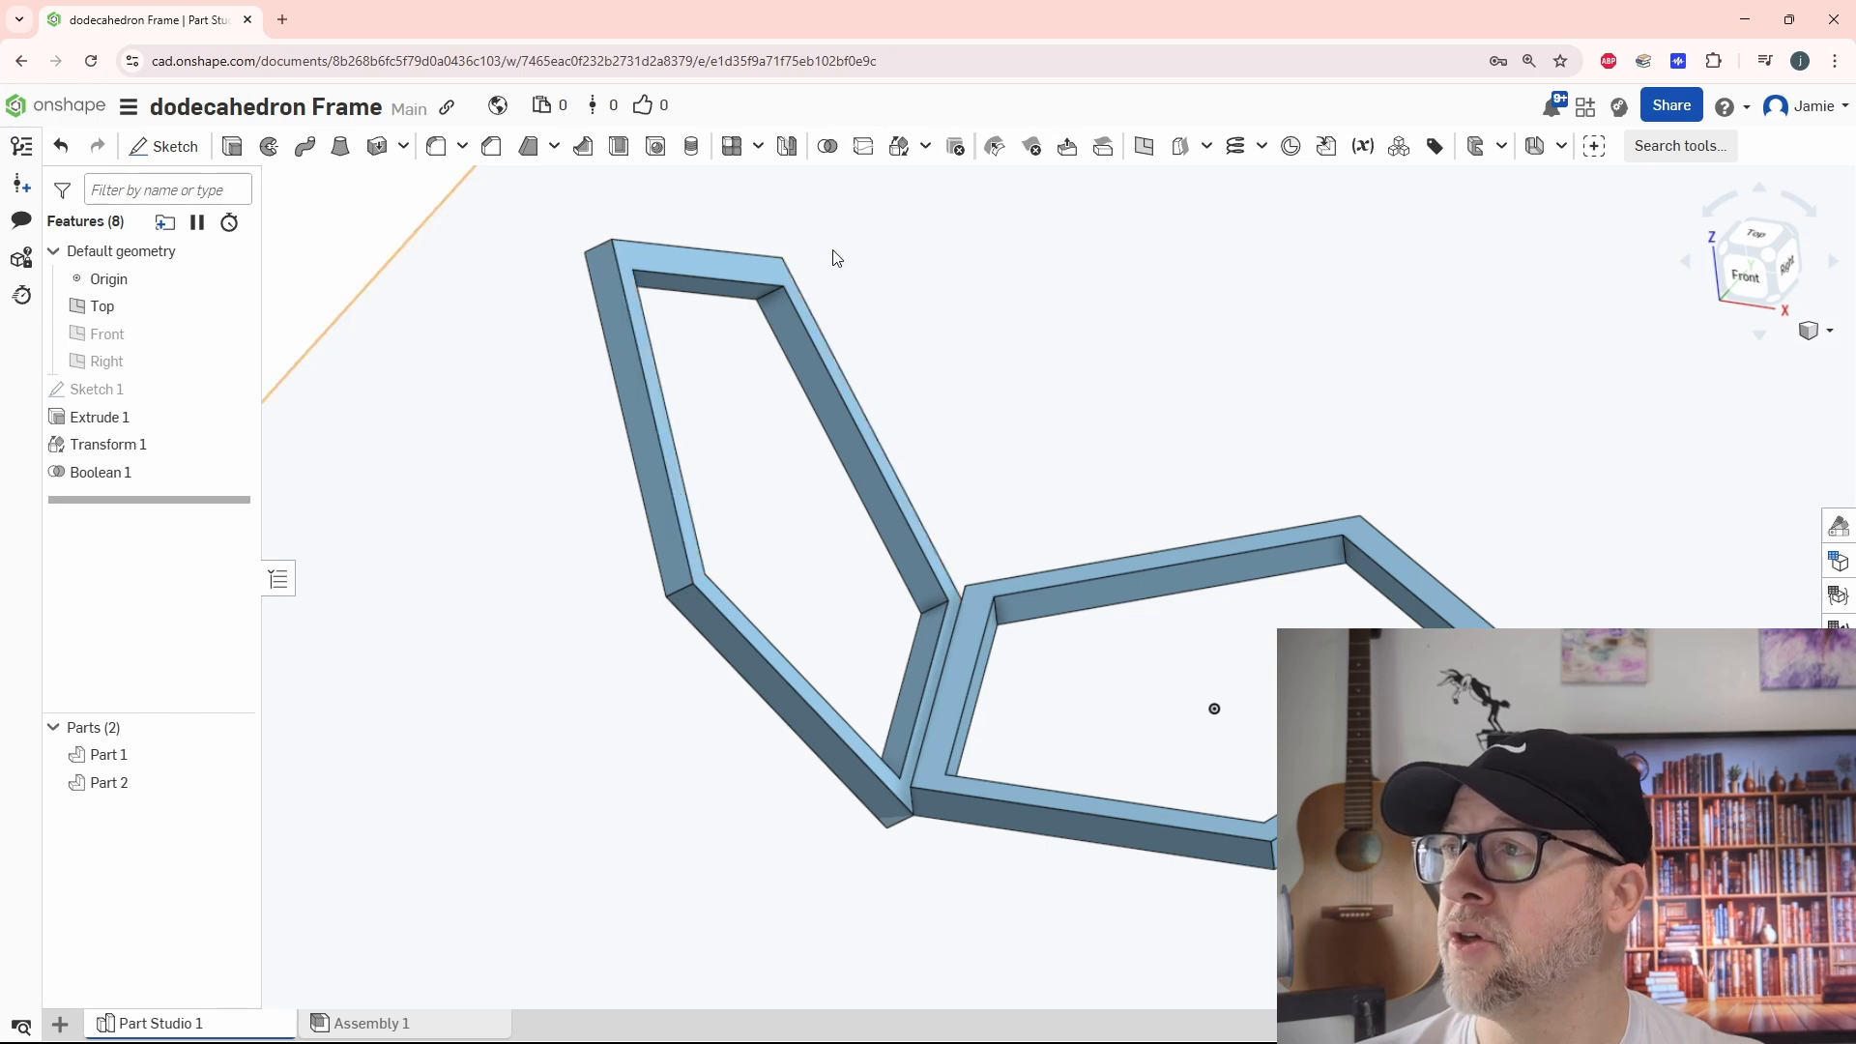
{"action": "left_click", "coordinate": [377, 146]}
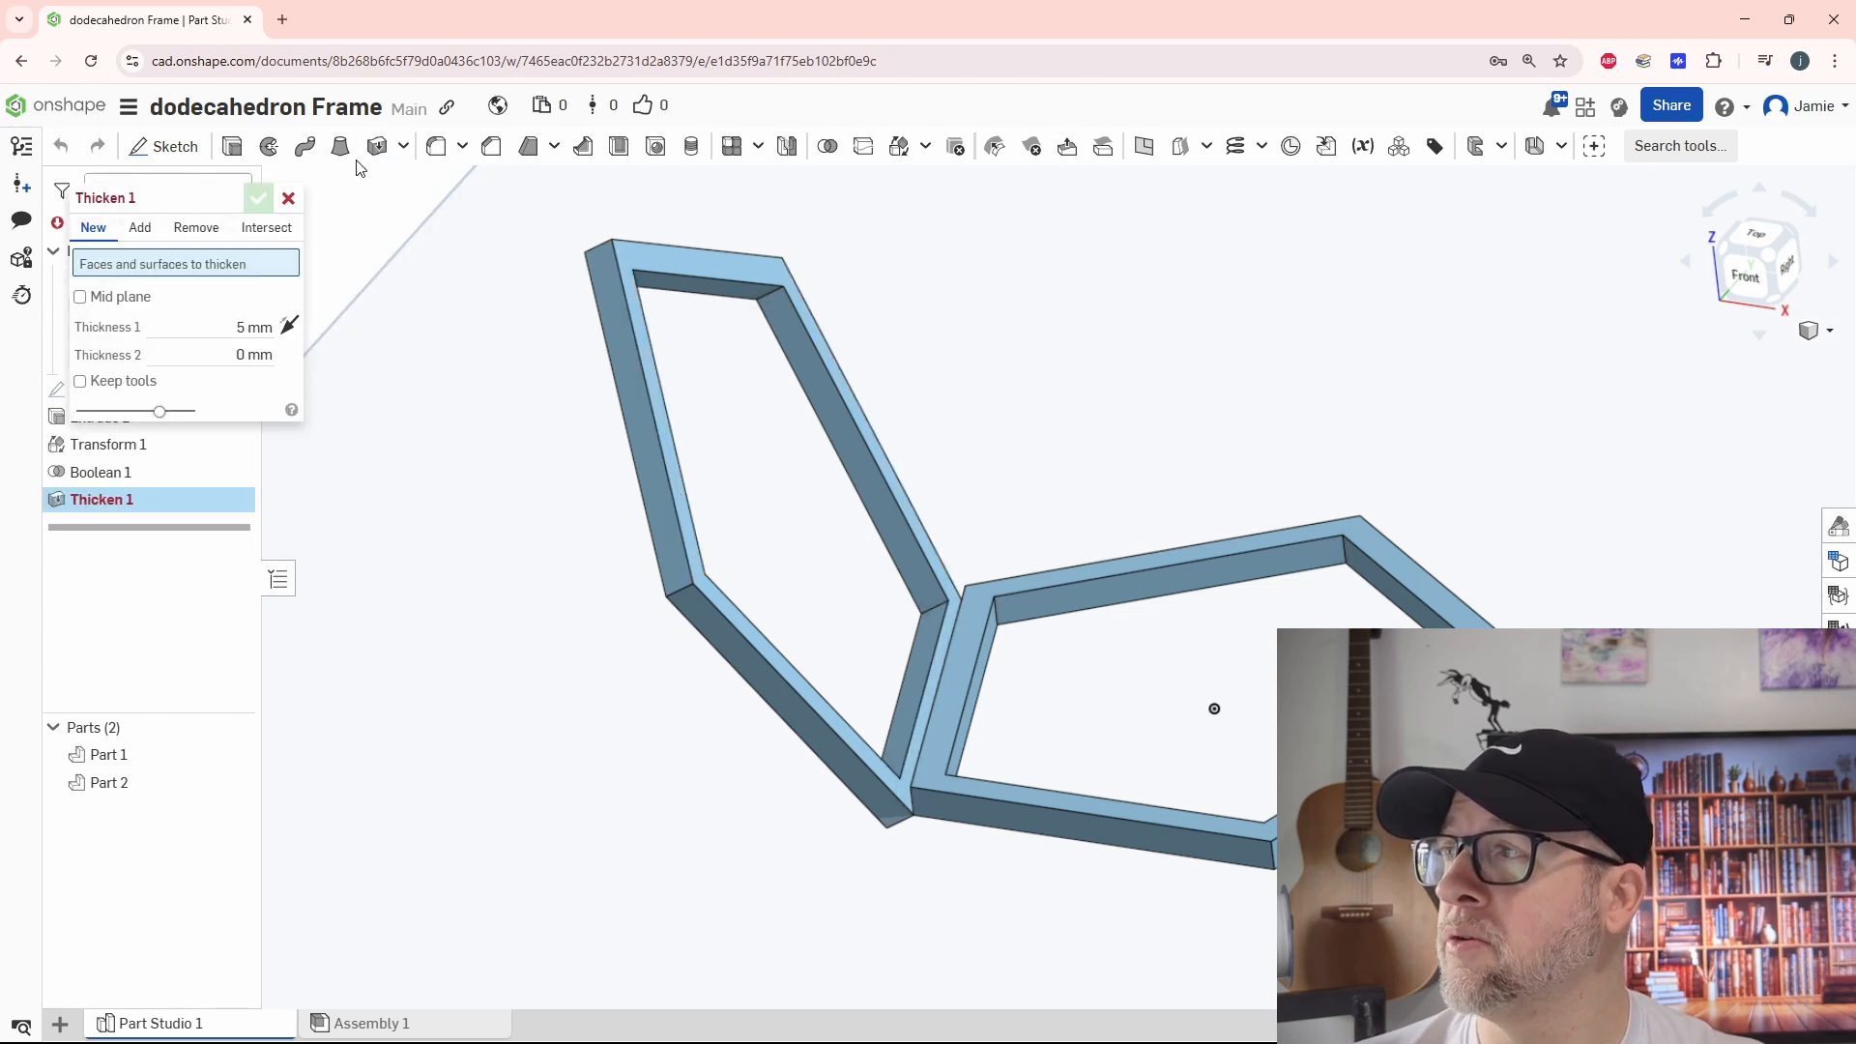
{"action": "left_click", "coordinate": [677, 261]}
{"action": "left_click", "coordinate": [225, 350]}
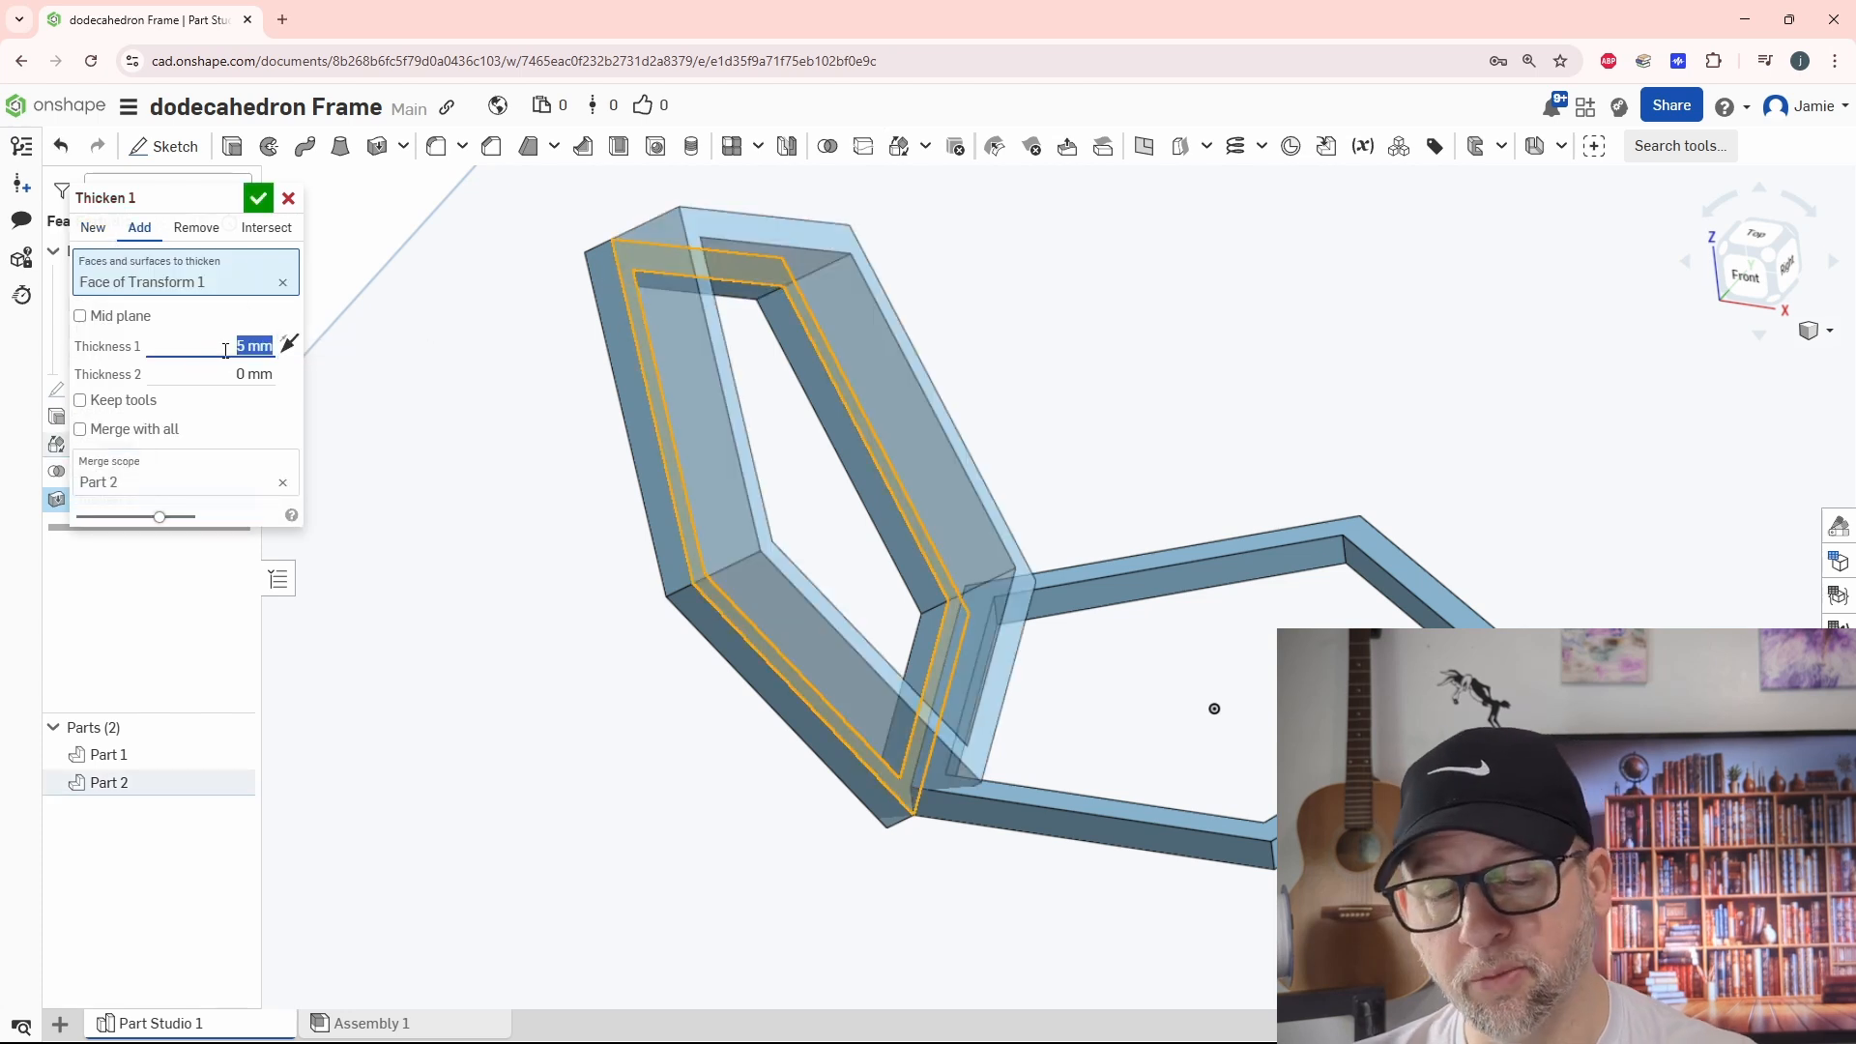
{"action": "left_click", "coordinate": [257, 198]}
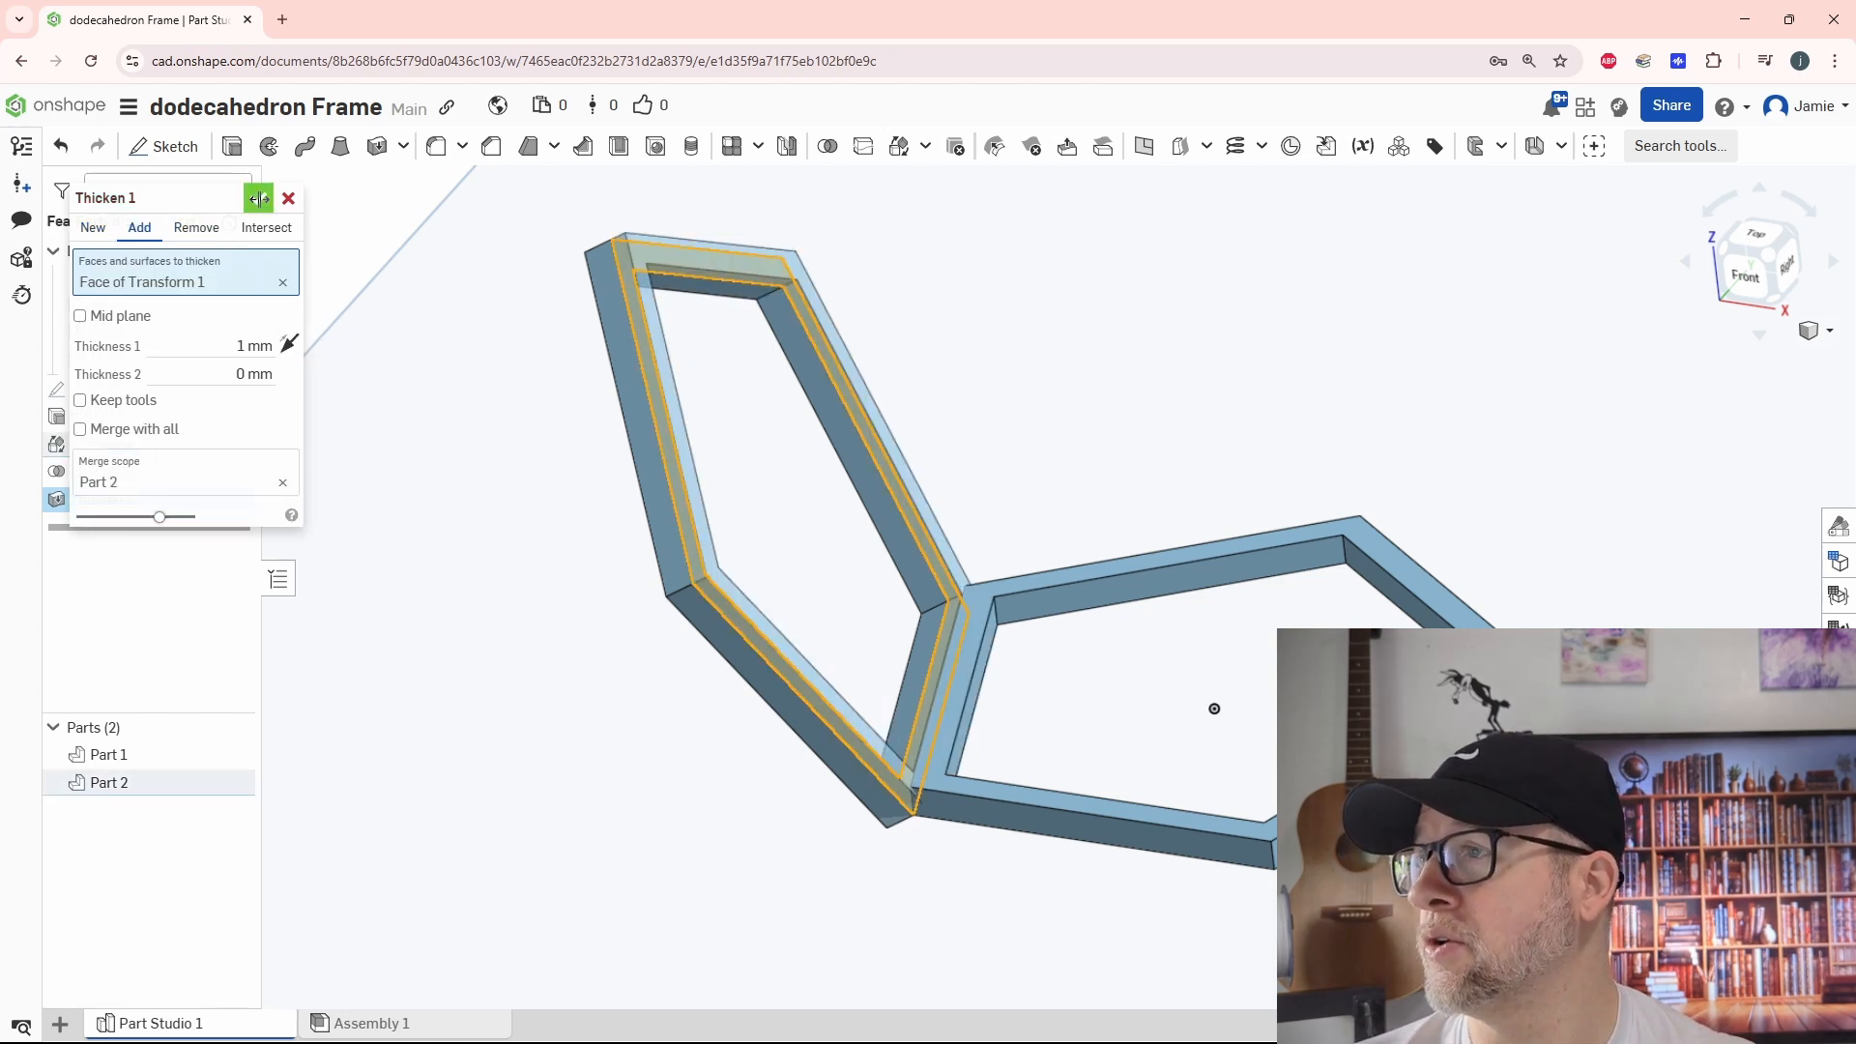
Remove 1 mm of material from the tilted frame's outer face with a Thicken operation
{"action": "right_click_drag", "start_coordinate": [548, 723], "coordinate": [619, 705]}
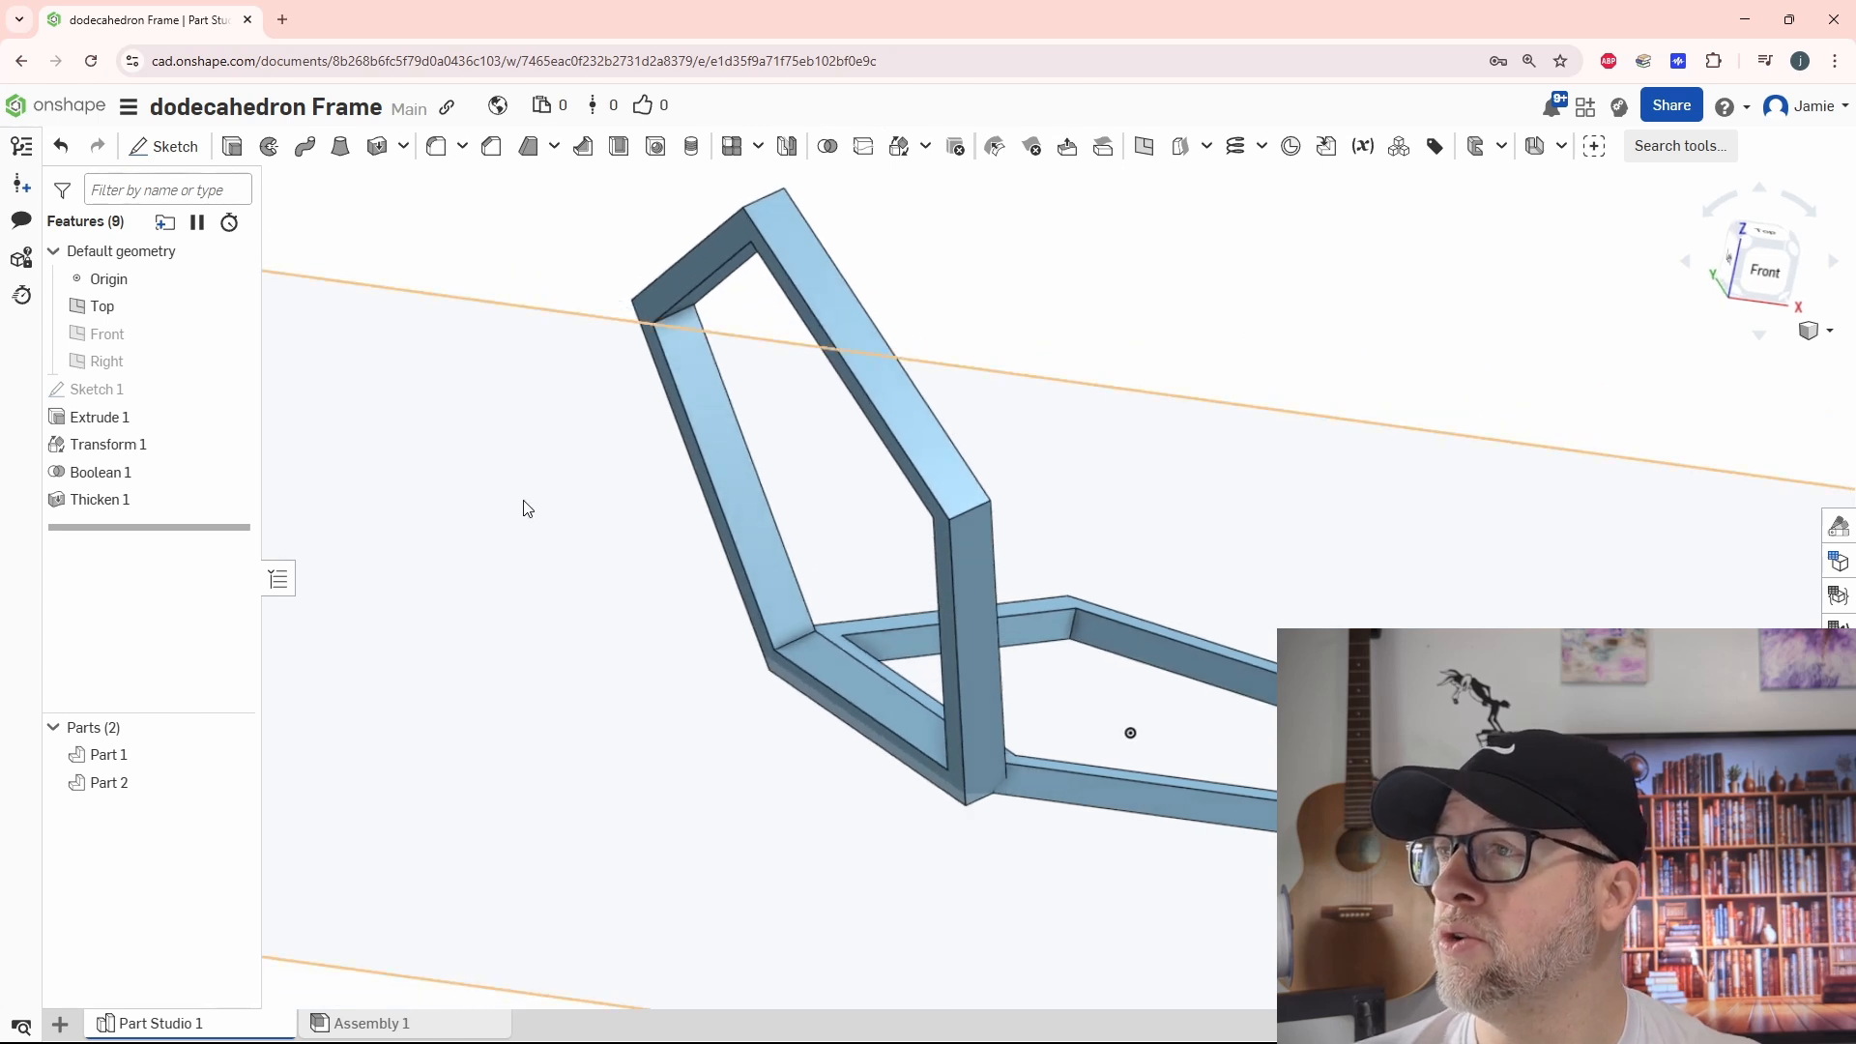
{"action": "left_click", "coordinate": [377, 146]}
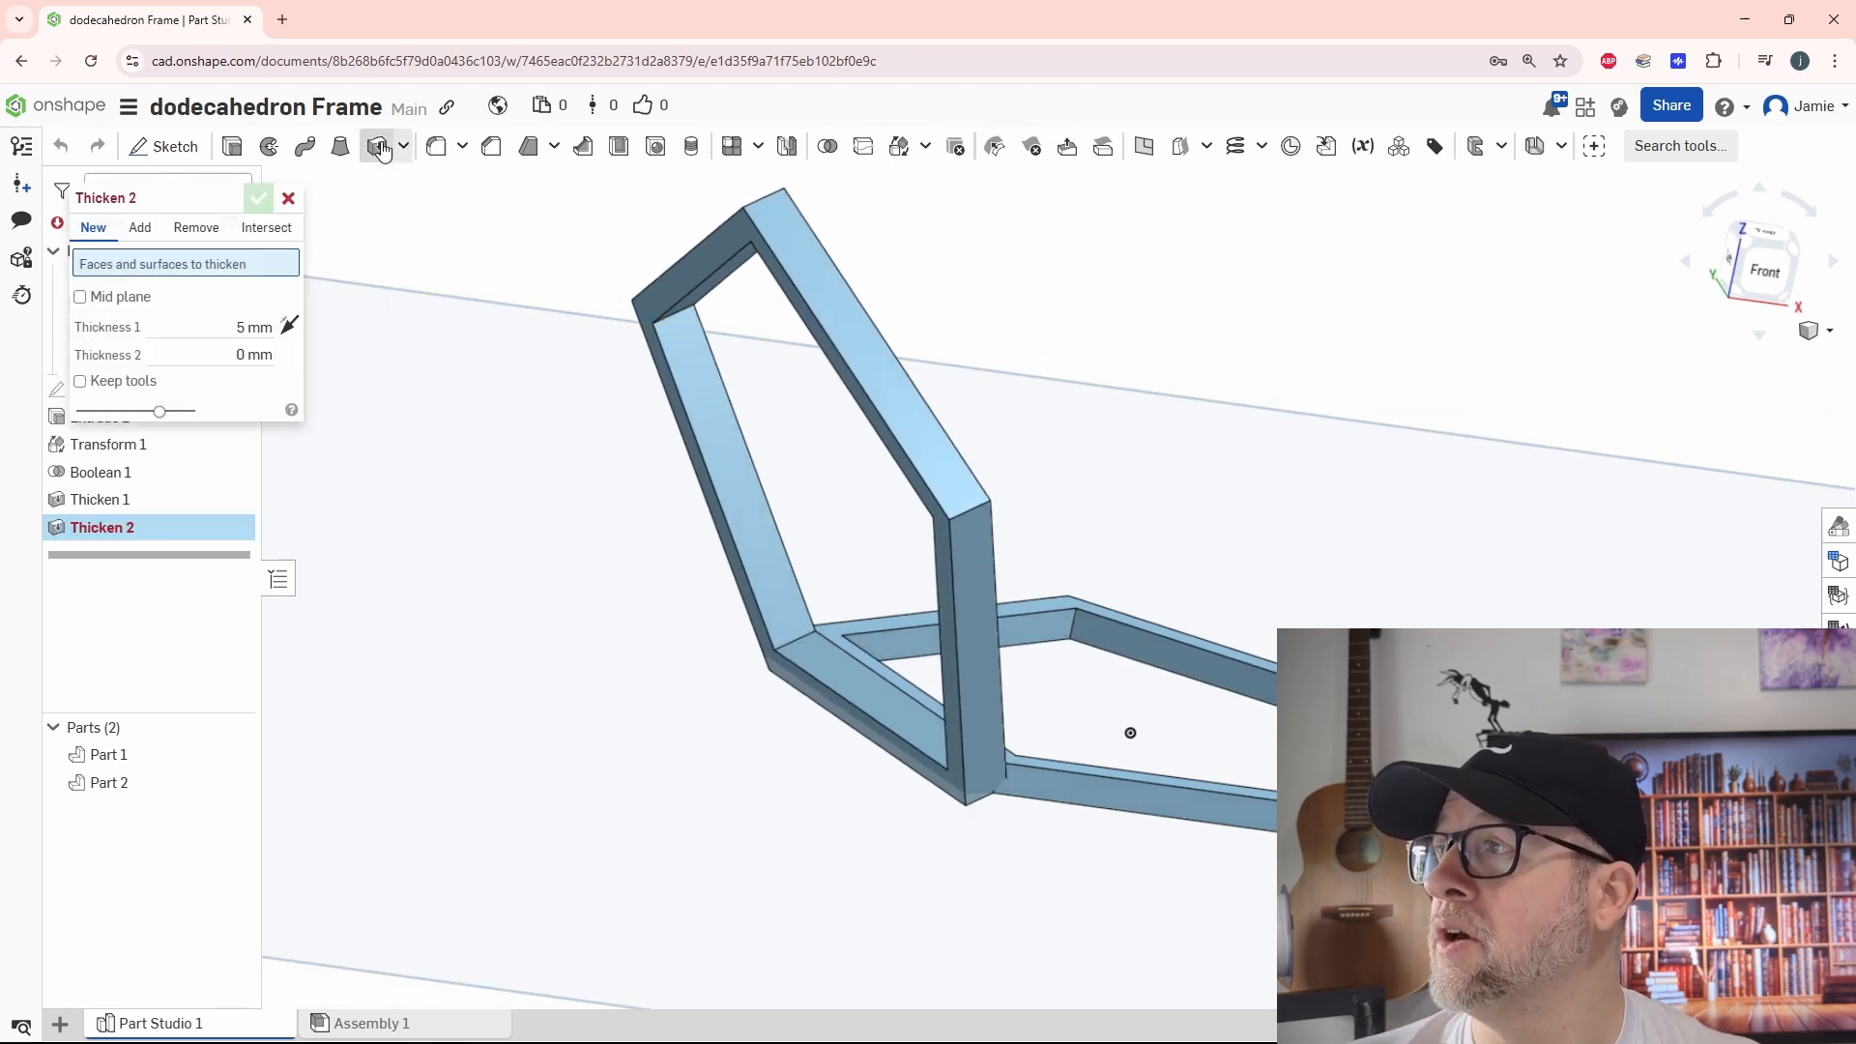
{"action": "left_click", "coordinate": [199, 228]}
{"action": "left_click", "coordinate": [671, 286]}
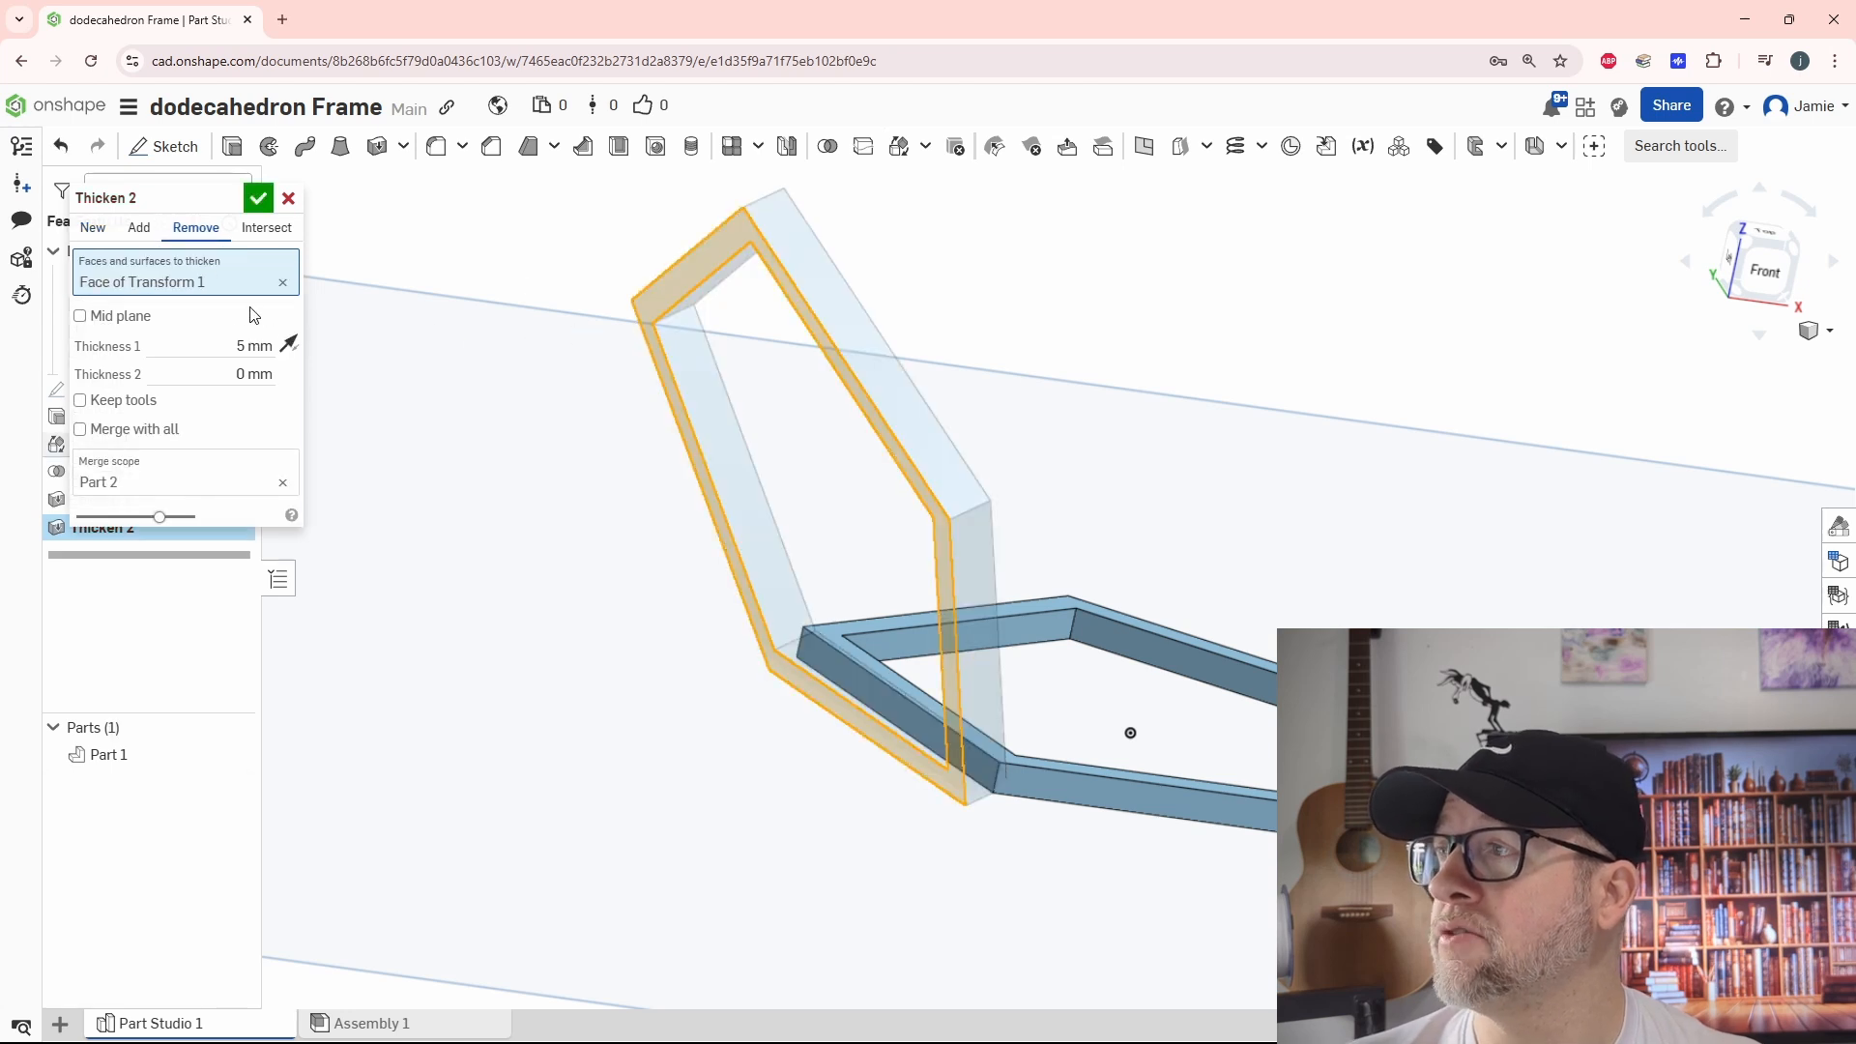
{"action": "left_click", "coordinate": [215, 346]}
{"action": "type", "text": "1"}
{"action": "key", "text": "Return"}
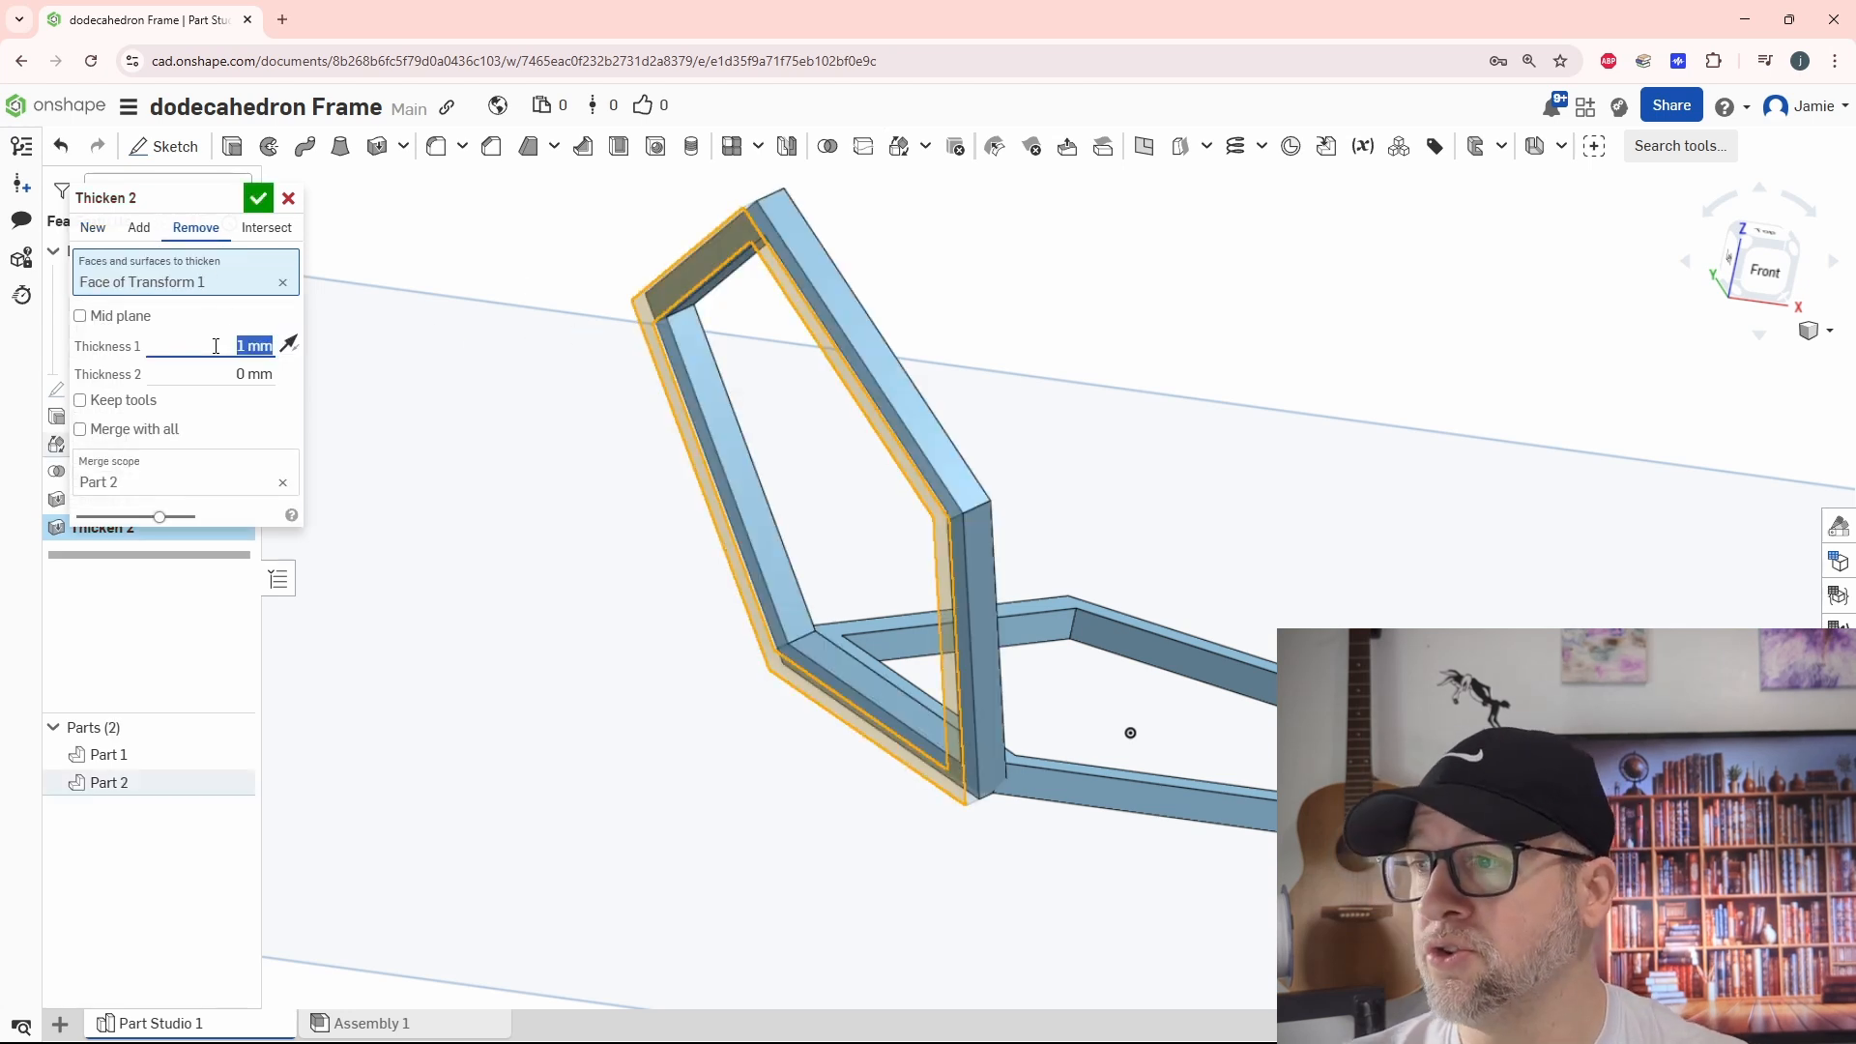
{"action": "left_click", "coordinate": [258, 199]}
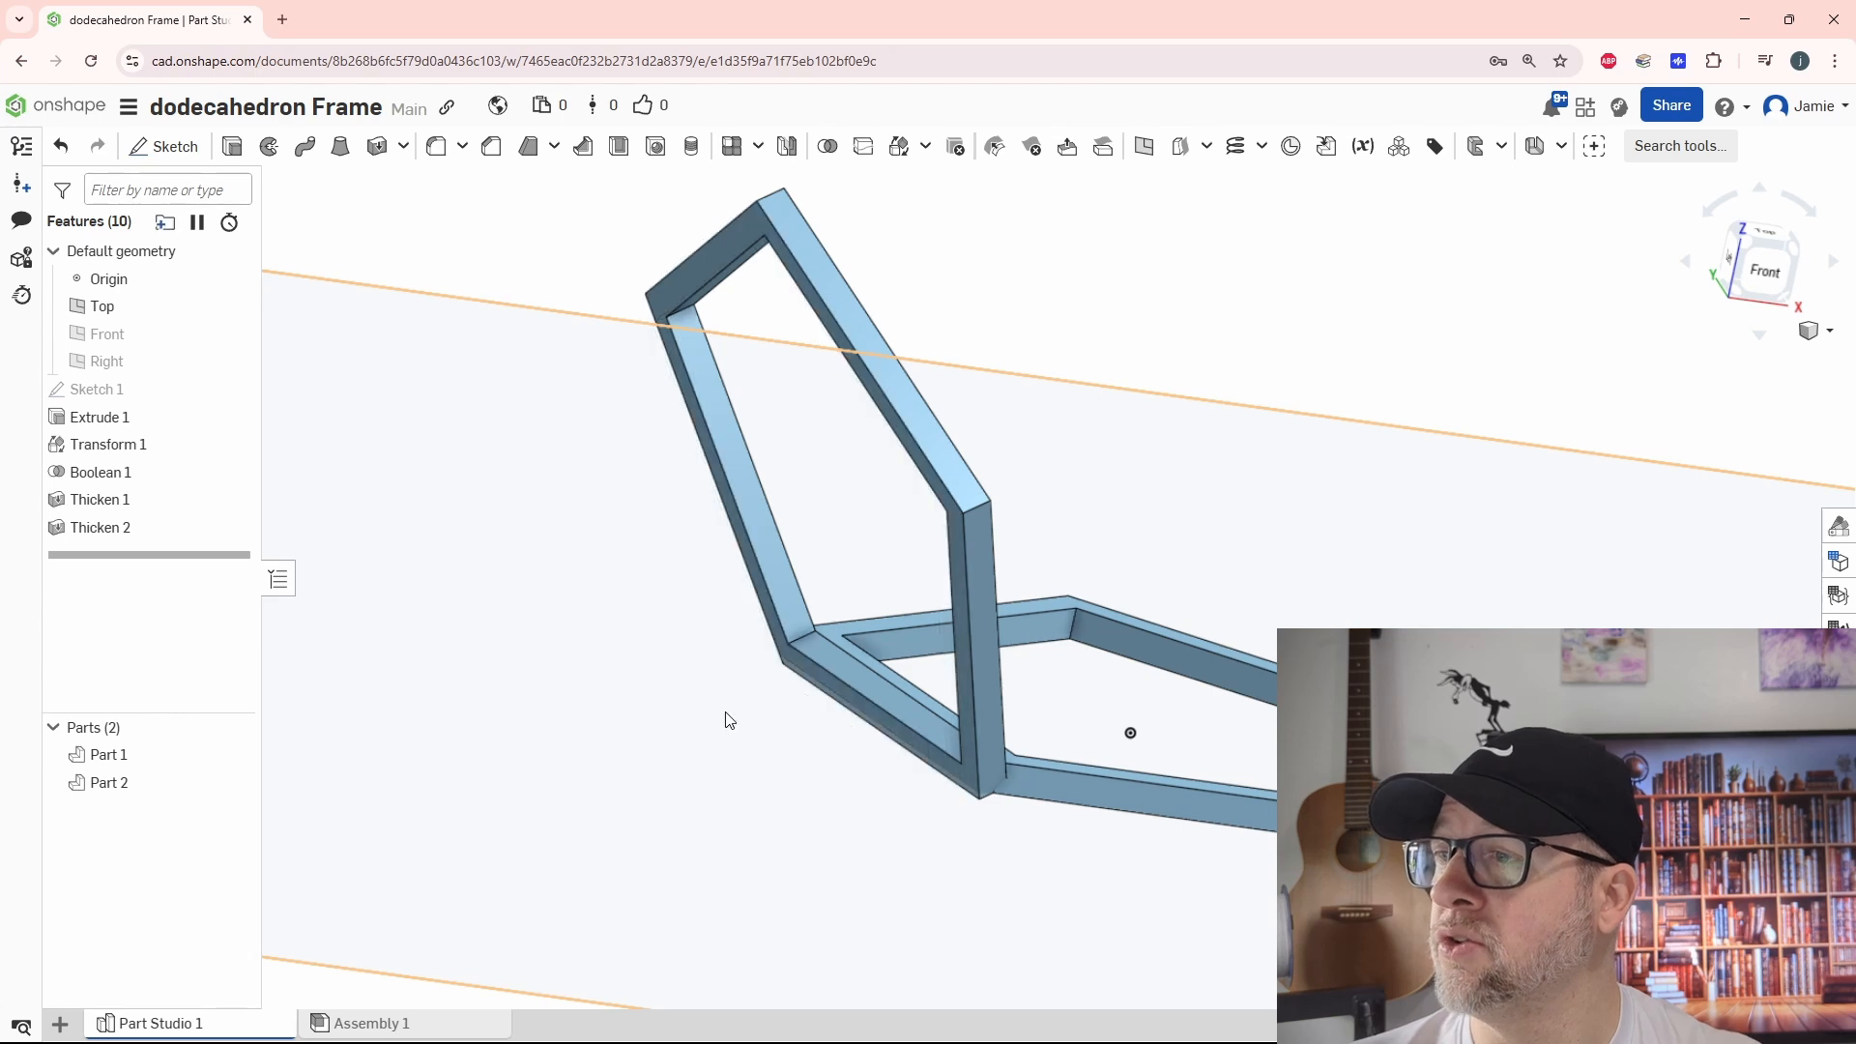
{"action": "mouse_move", "coordinate": [726, 713]}
{"action": "right_mouse_down"}
{"action": "mouse_move", "coordinate": [701, 639]}
{"action": "mouse_move", "coordinate": [705, 551]}
{"action": "mouse_move", "coordinate": [708, 746]}
{"action": "right_mouse_up"}
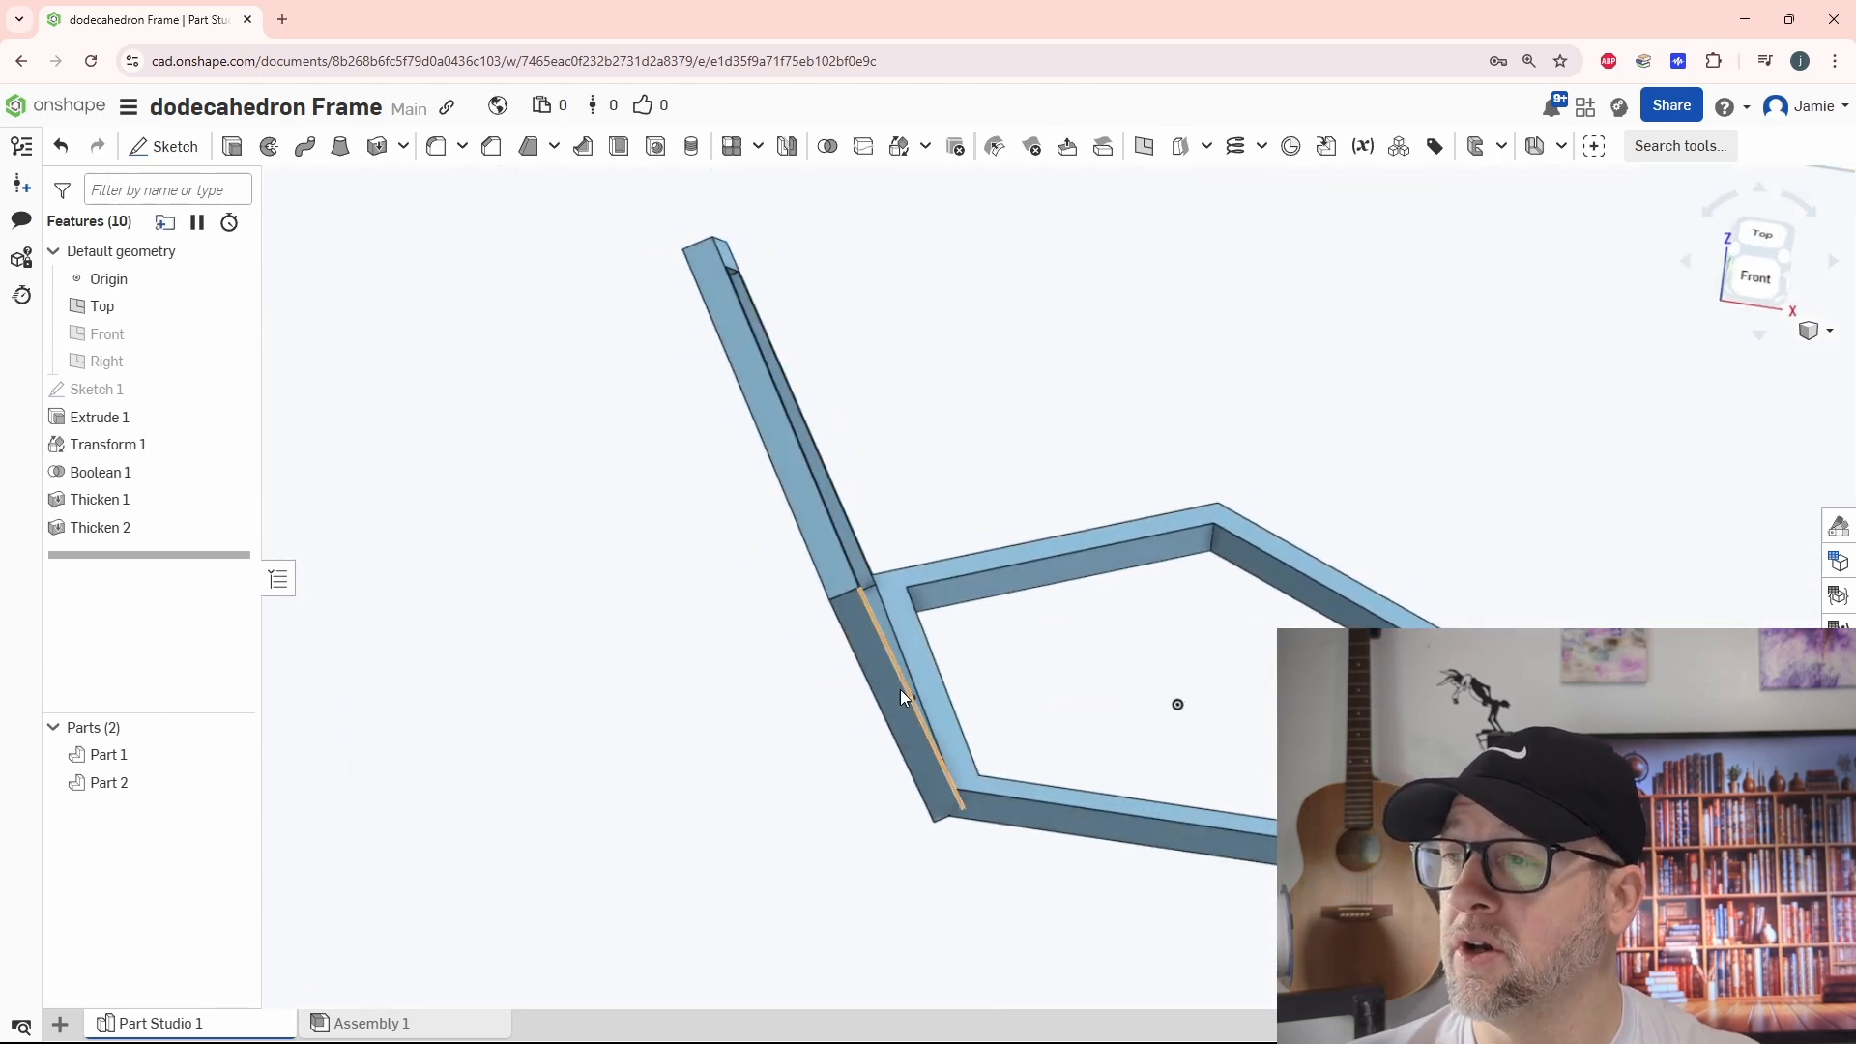
{"action": "right_click_drag", "start_coordinate": [1126, 718], "coordinate": [1026, 686]}
{"action": "scroll", "coordinate": [1028, 685], "scroll_direction": "down", "scroll_amount": 2}
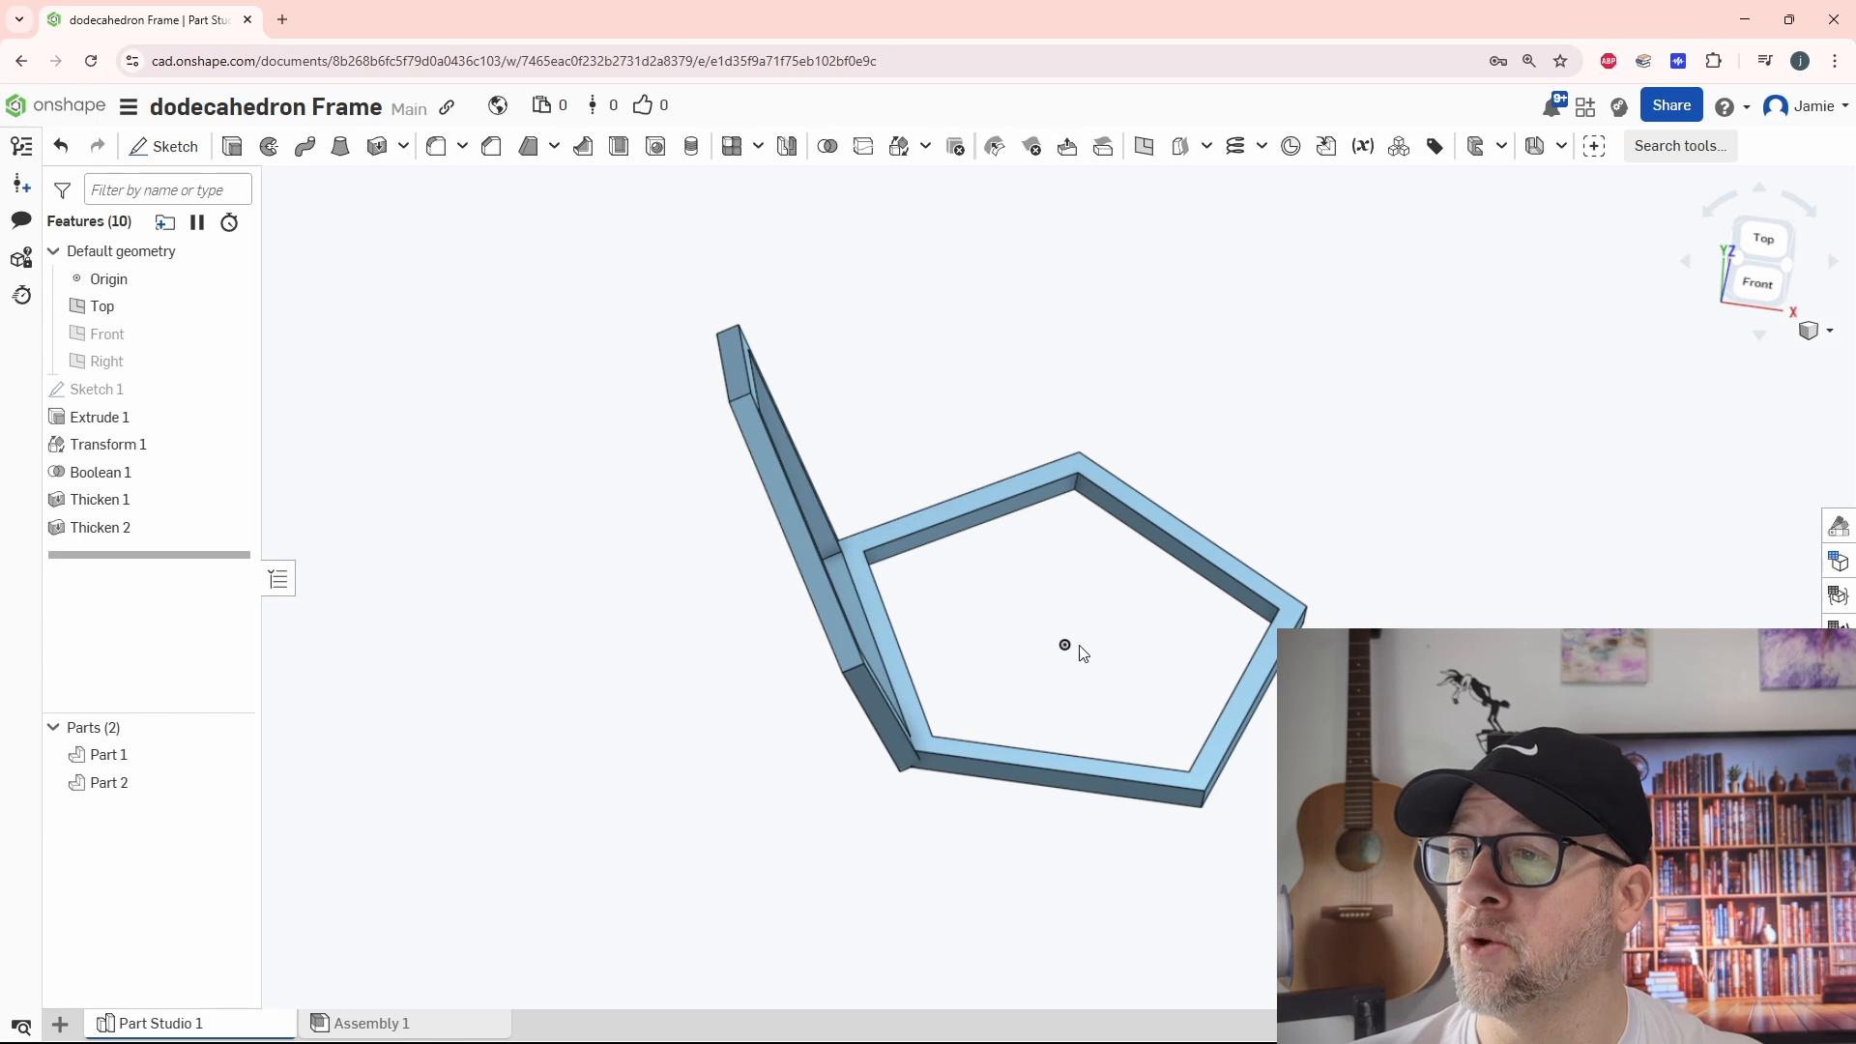
{"action": "left_click", "coordinate": [899, 151]}
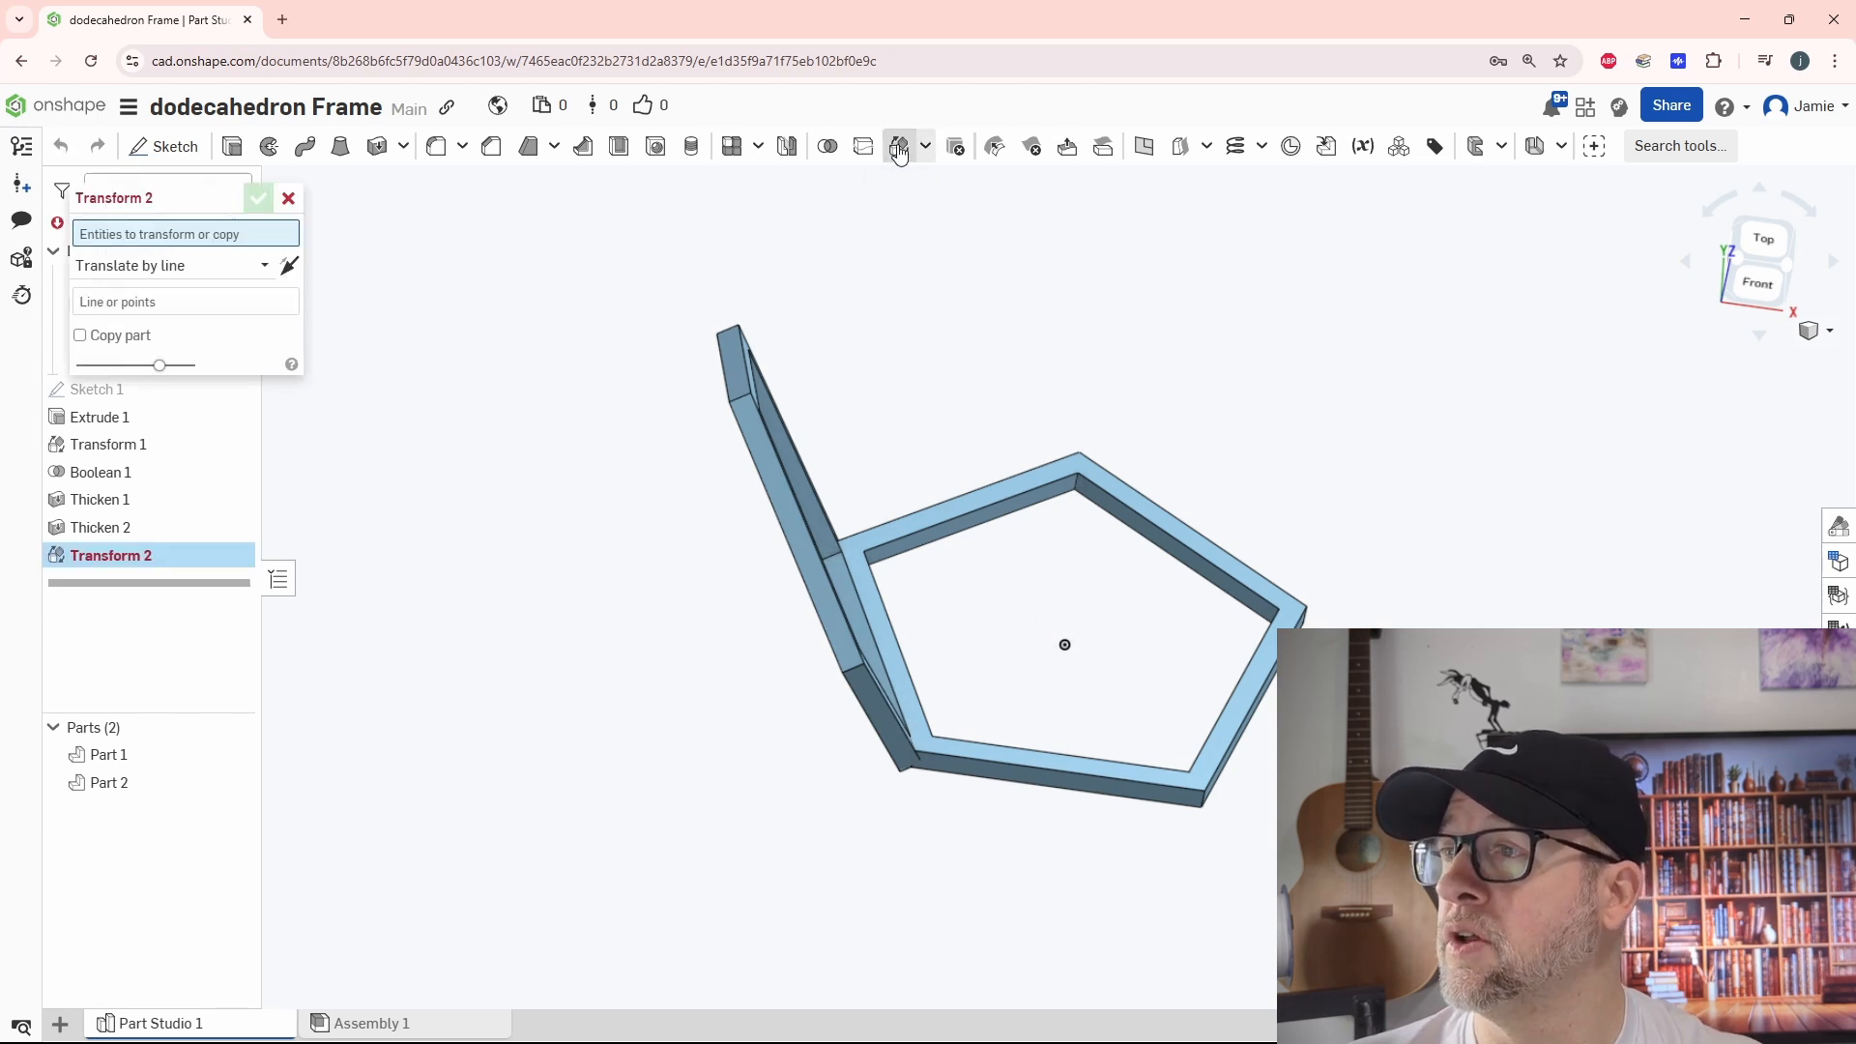
{"action": "left_click", "coordinate": [289, 199]}
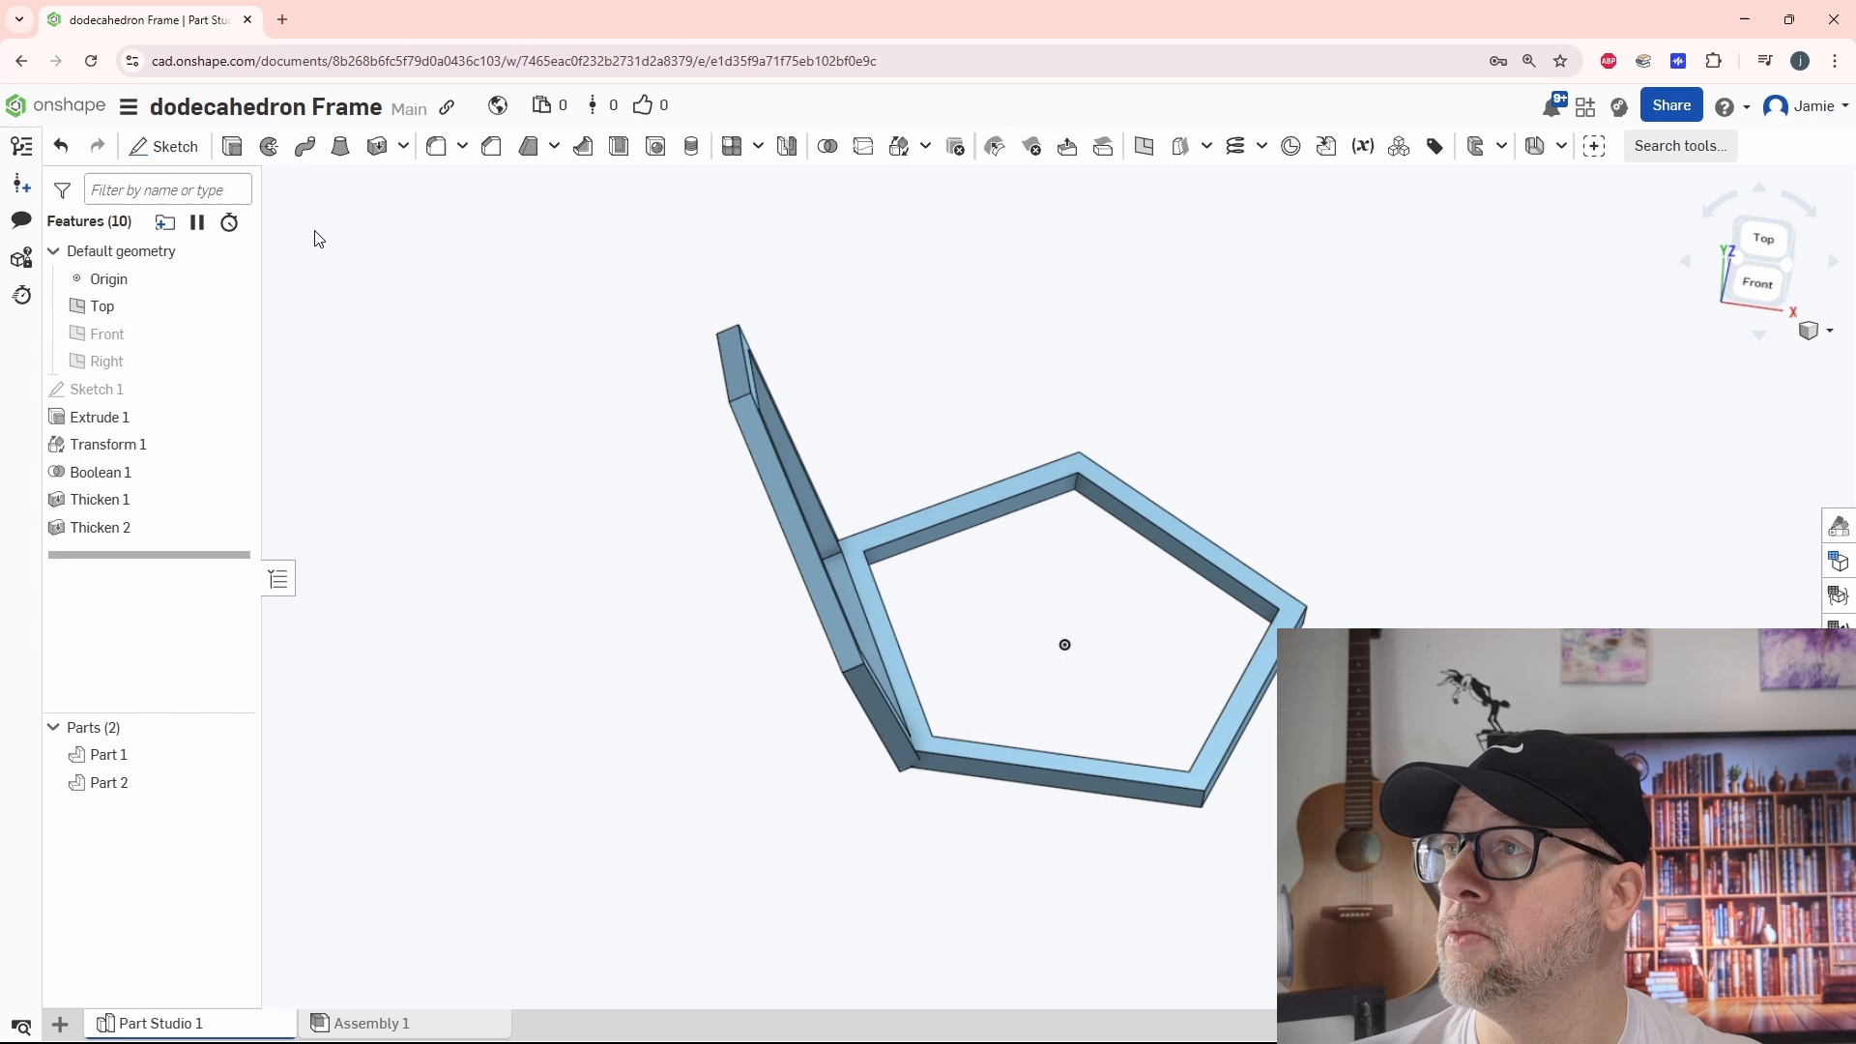
Circular-pattern the tilted frame as new parts about the vertical axis at the origin, with 5 equally spaced instances over 360 degrees
{"action": "left_click", "coordinate": [760, 148]}
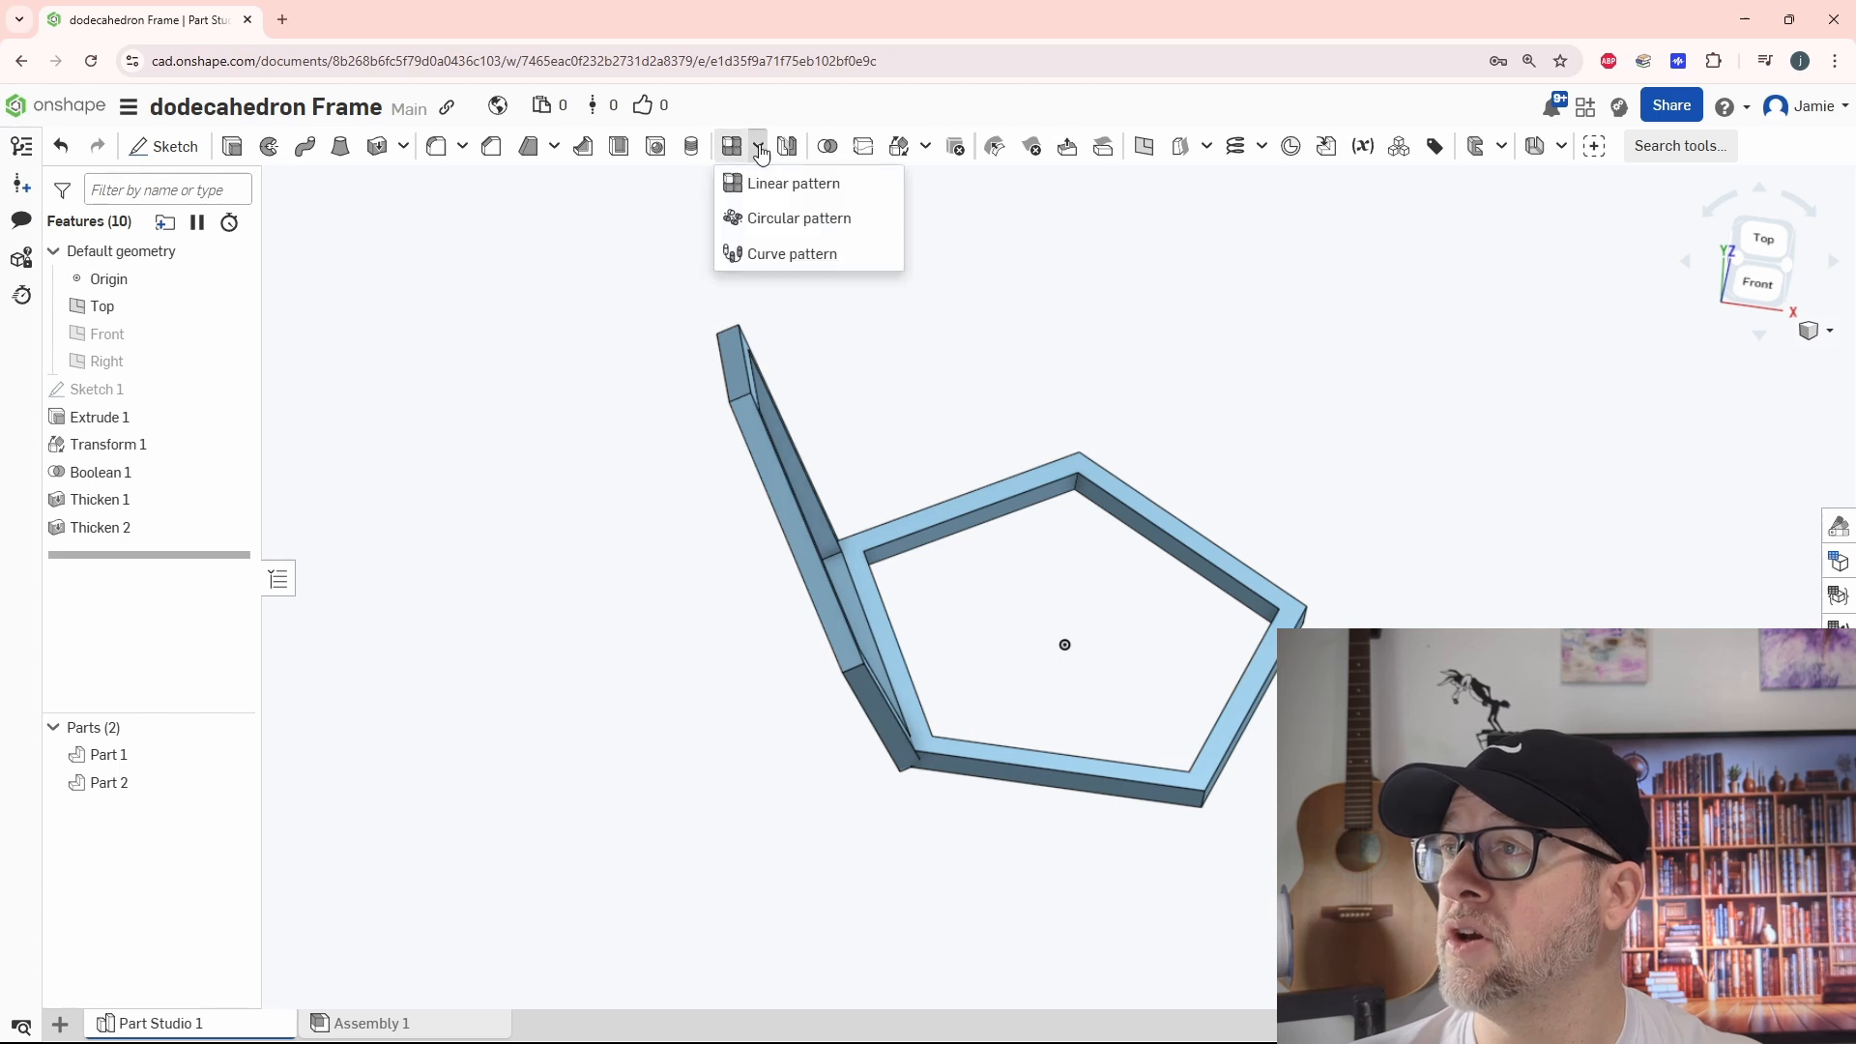
{"action": "left_click", "coordinate": [770, 225]}
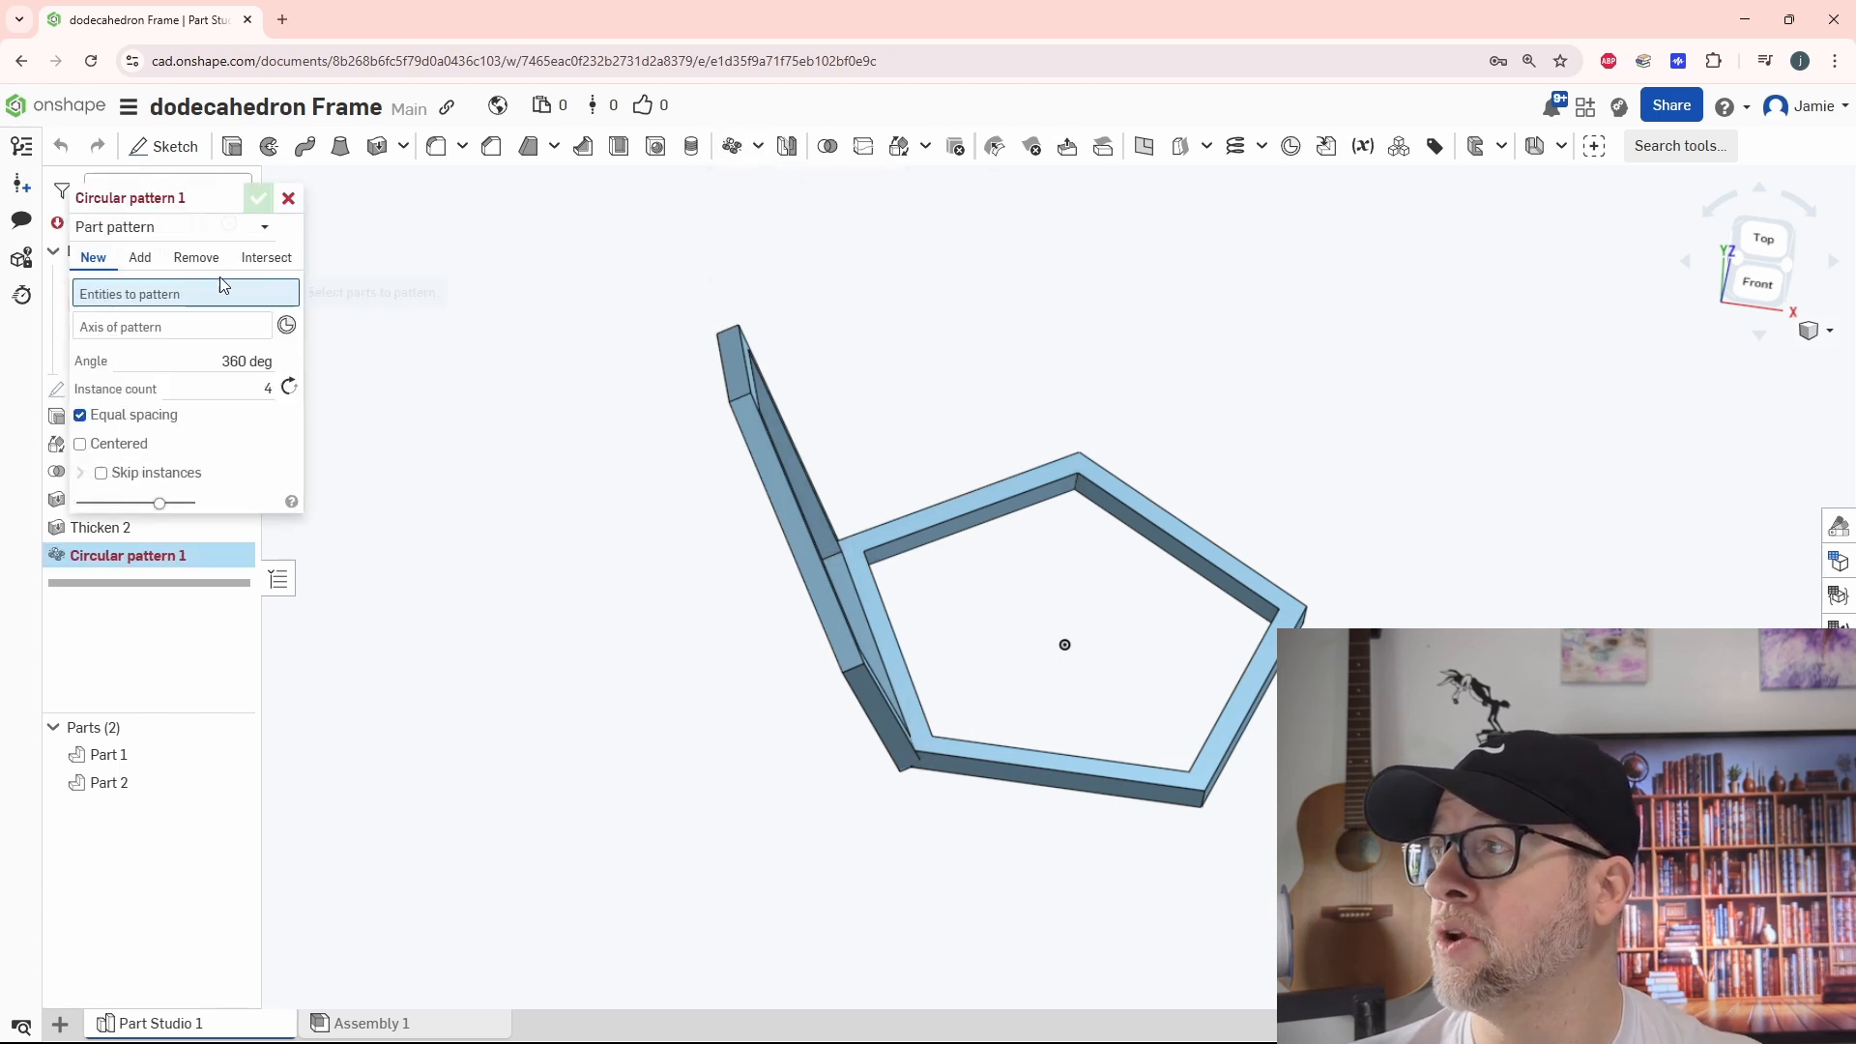
{"action": "left_click", "coordinate": [770, 446]}
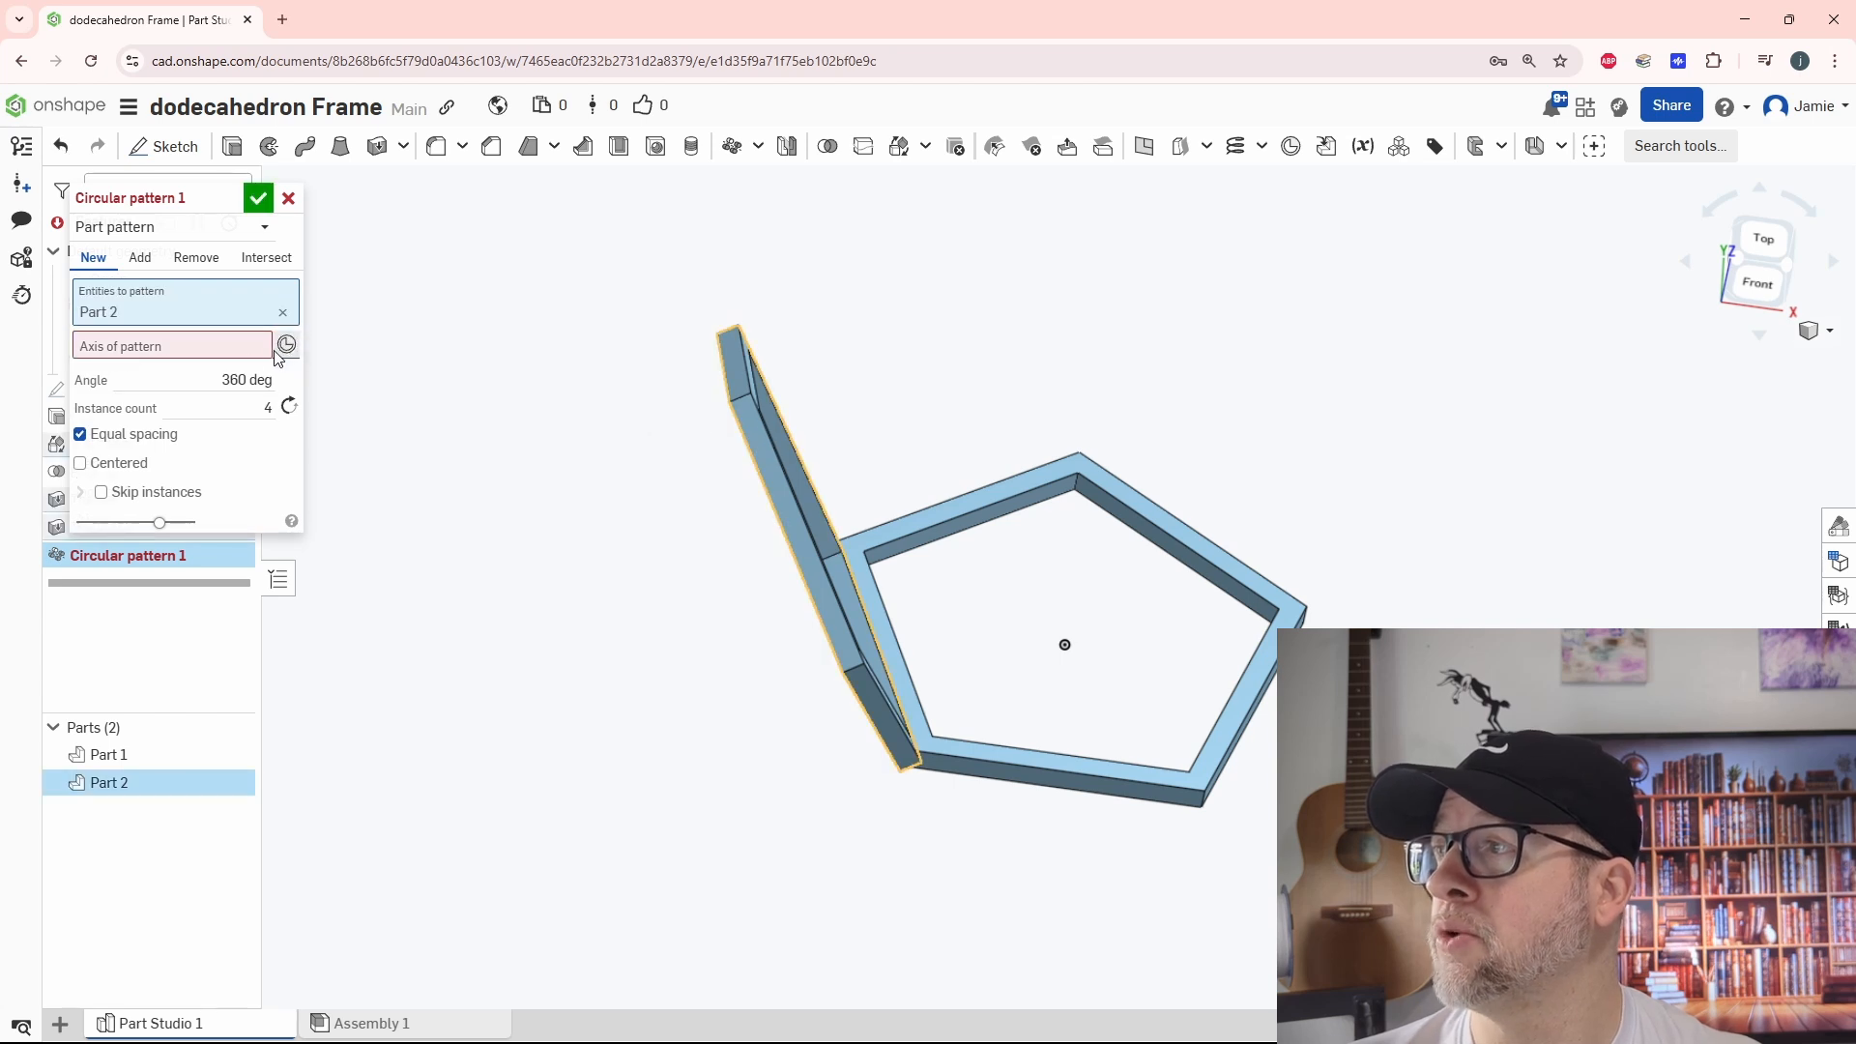
{"action": "left_click", "coordinate": [135, 348]}
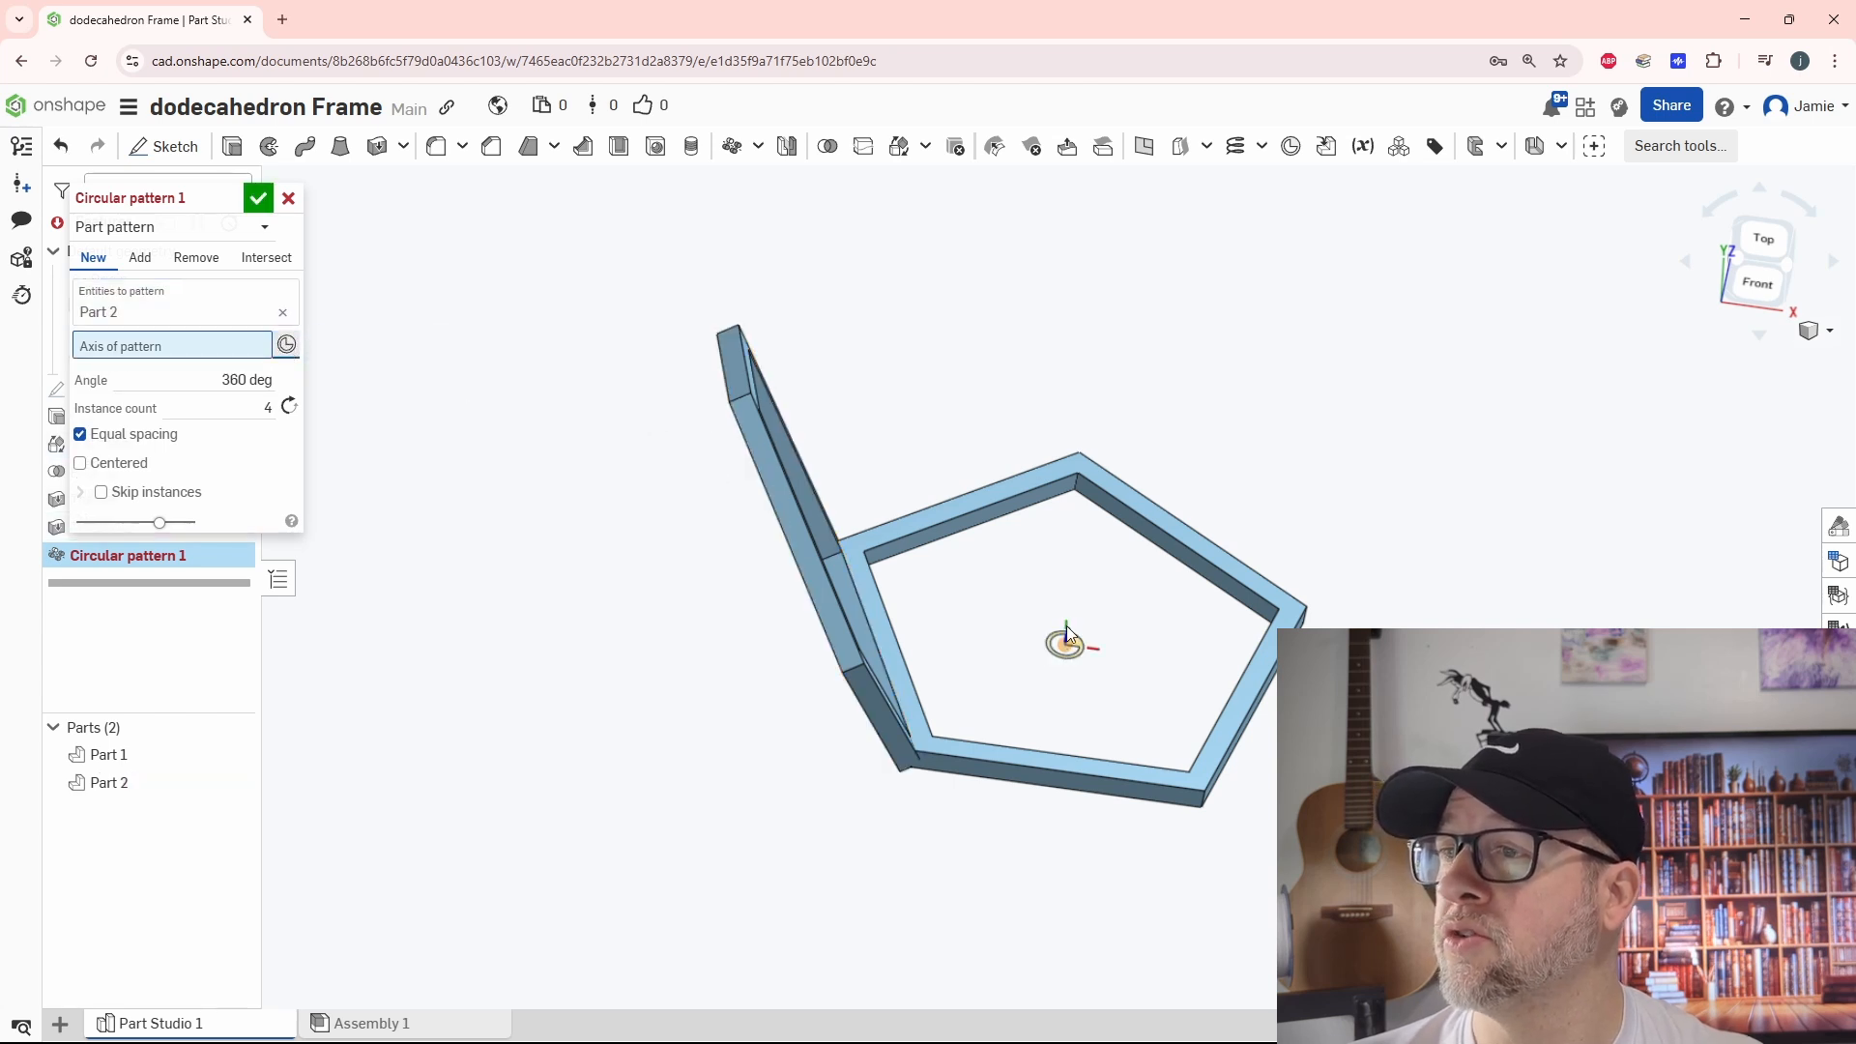
{"action": "right_click_drag", "start_coordinate": [1090, 572], "coordinate": [1082, 616]}
{"action": "left_click", "coordinate": [1070, 597]}
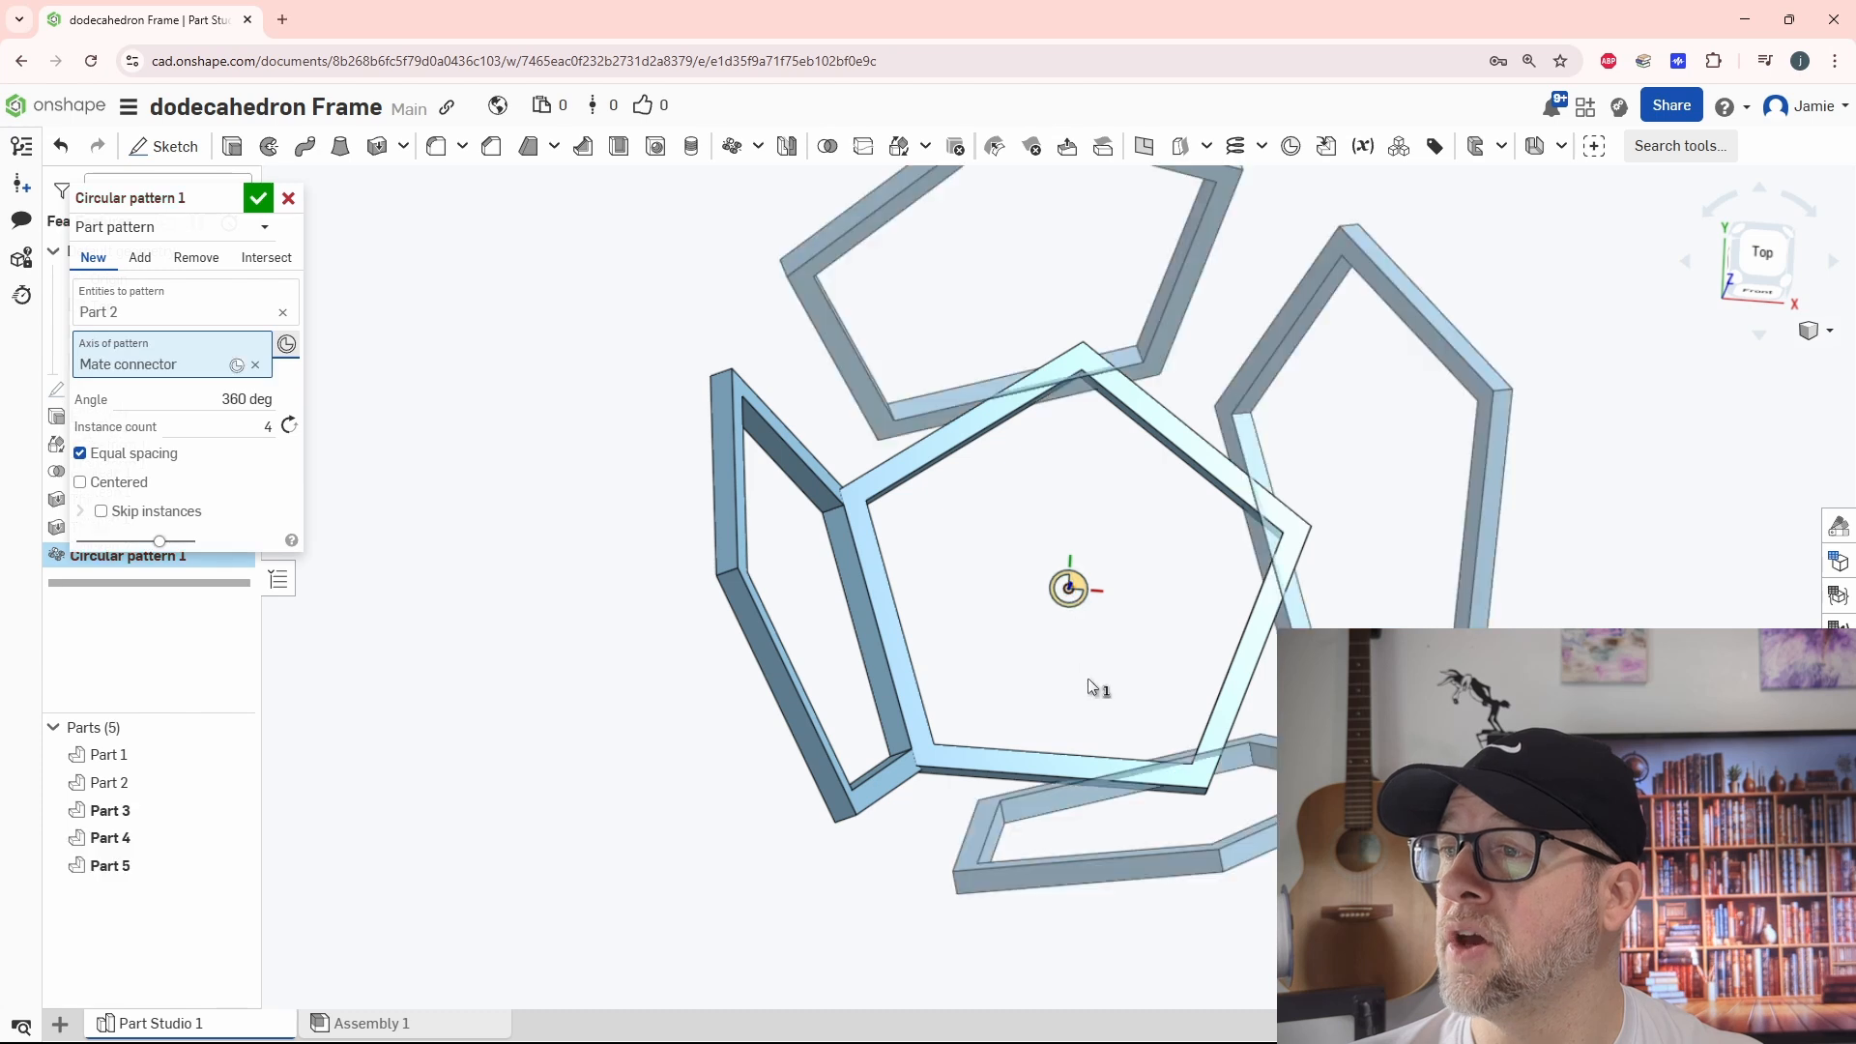
{"action": "left_click", "coordinate": [258, 430]}
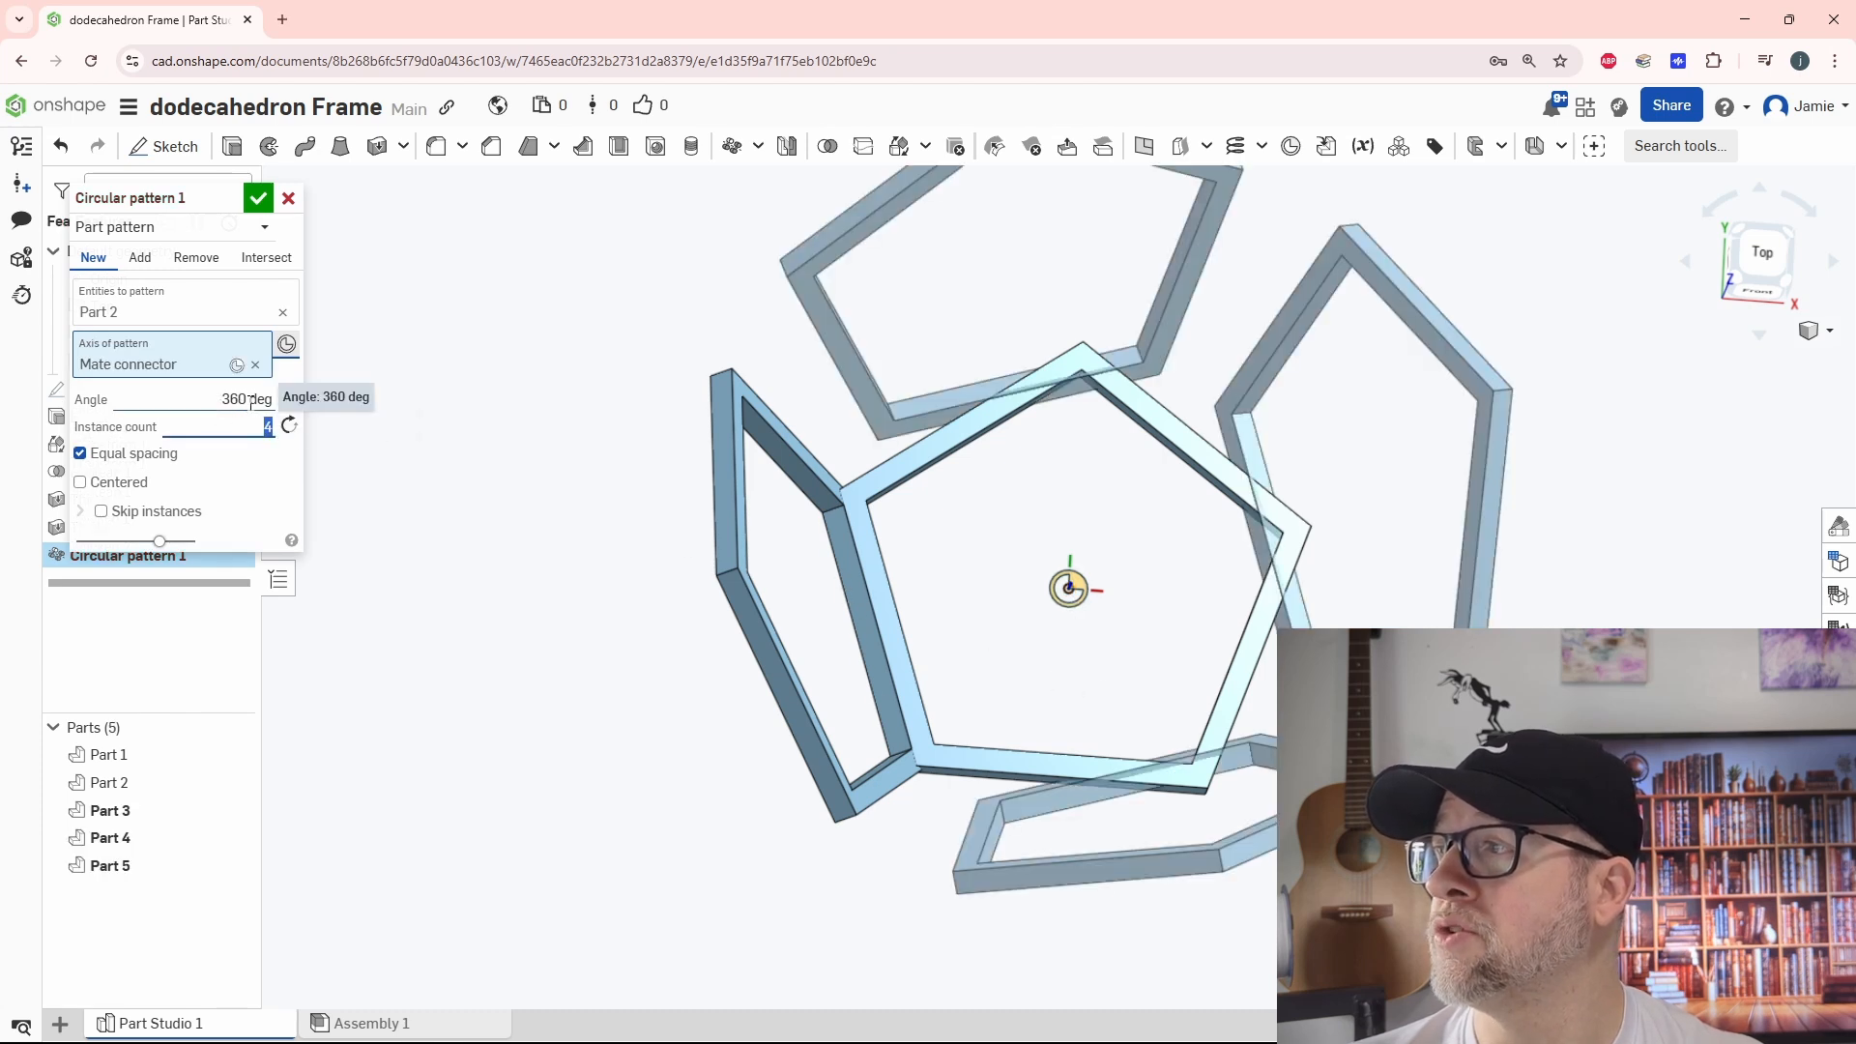
{"action": "key", "text": "Up"}
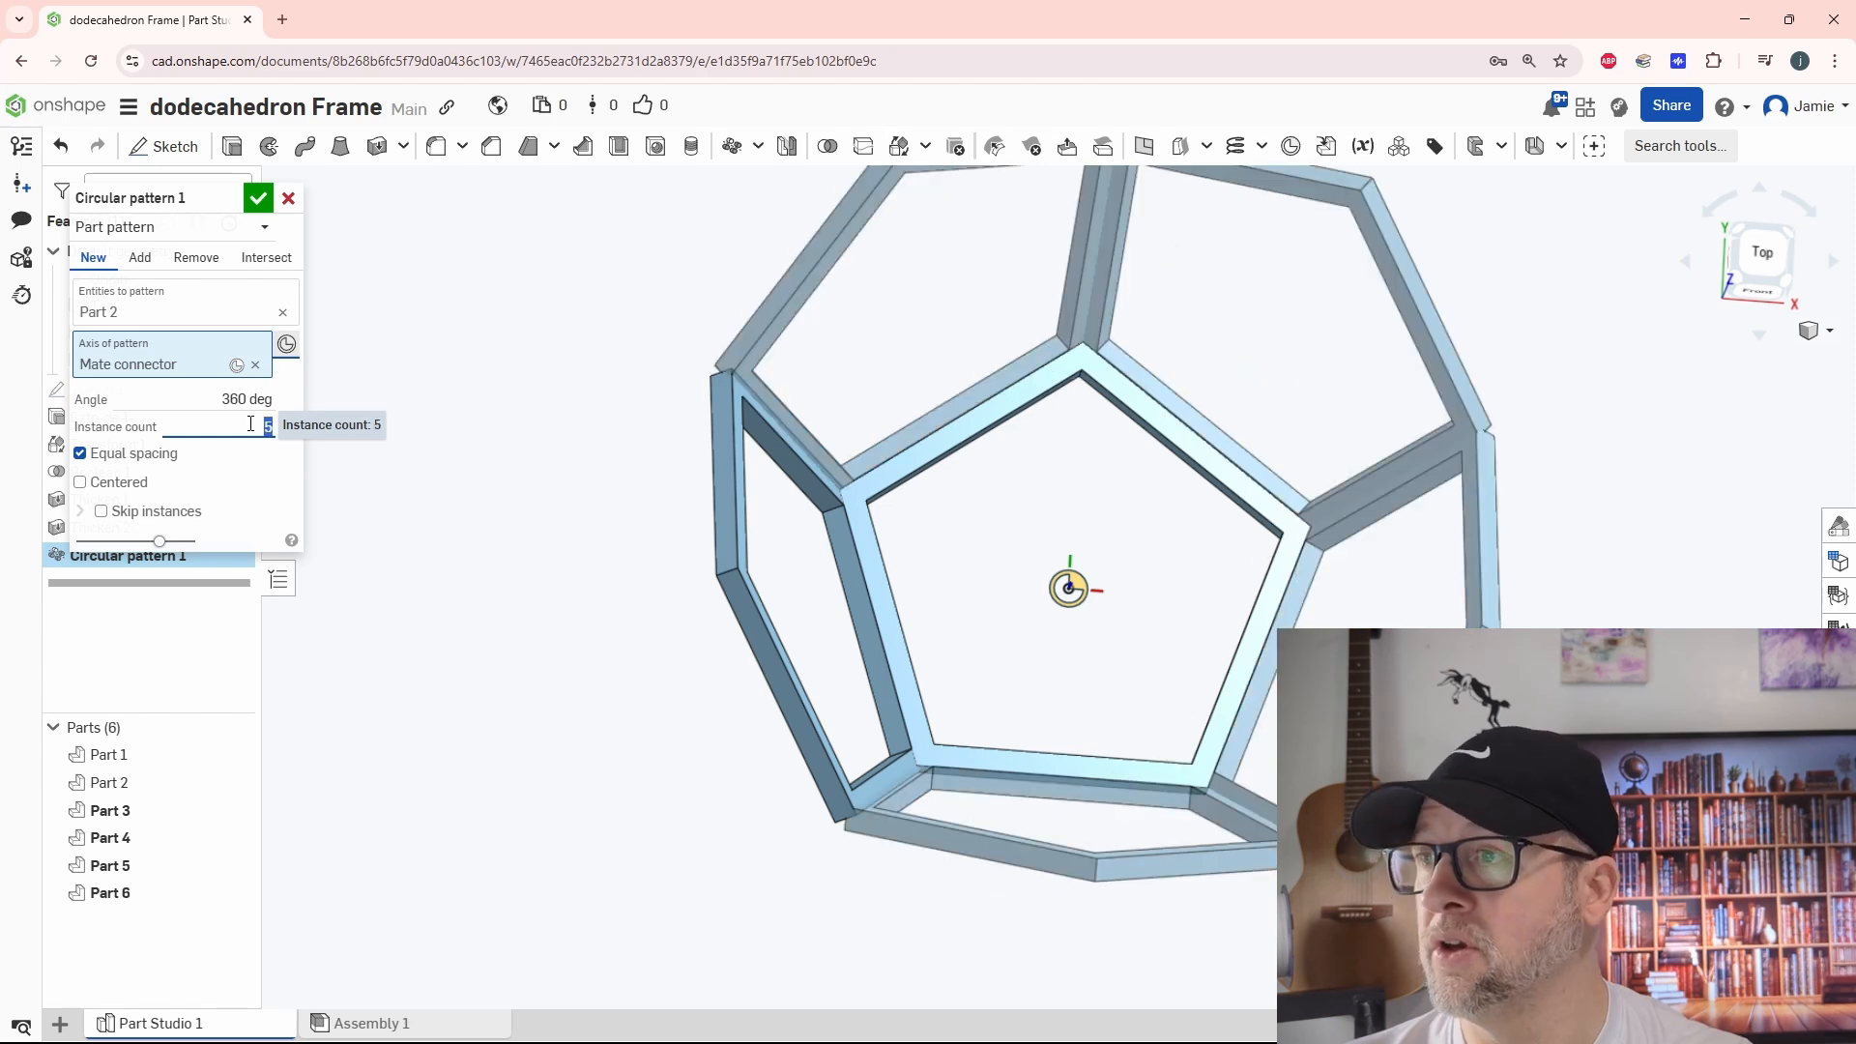
{"action": "left_click", "coordinate": [265, 204]}
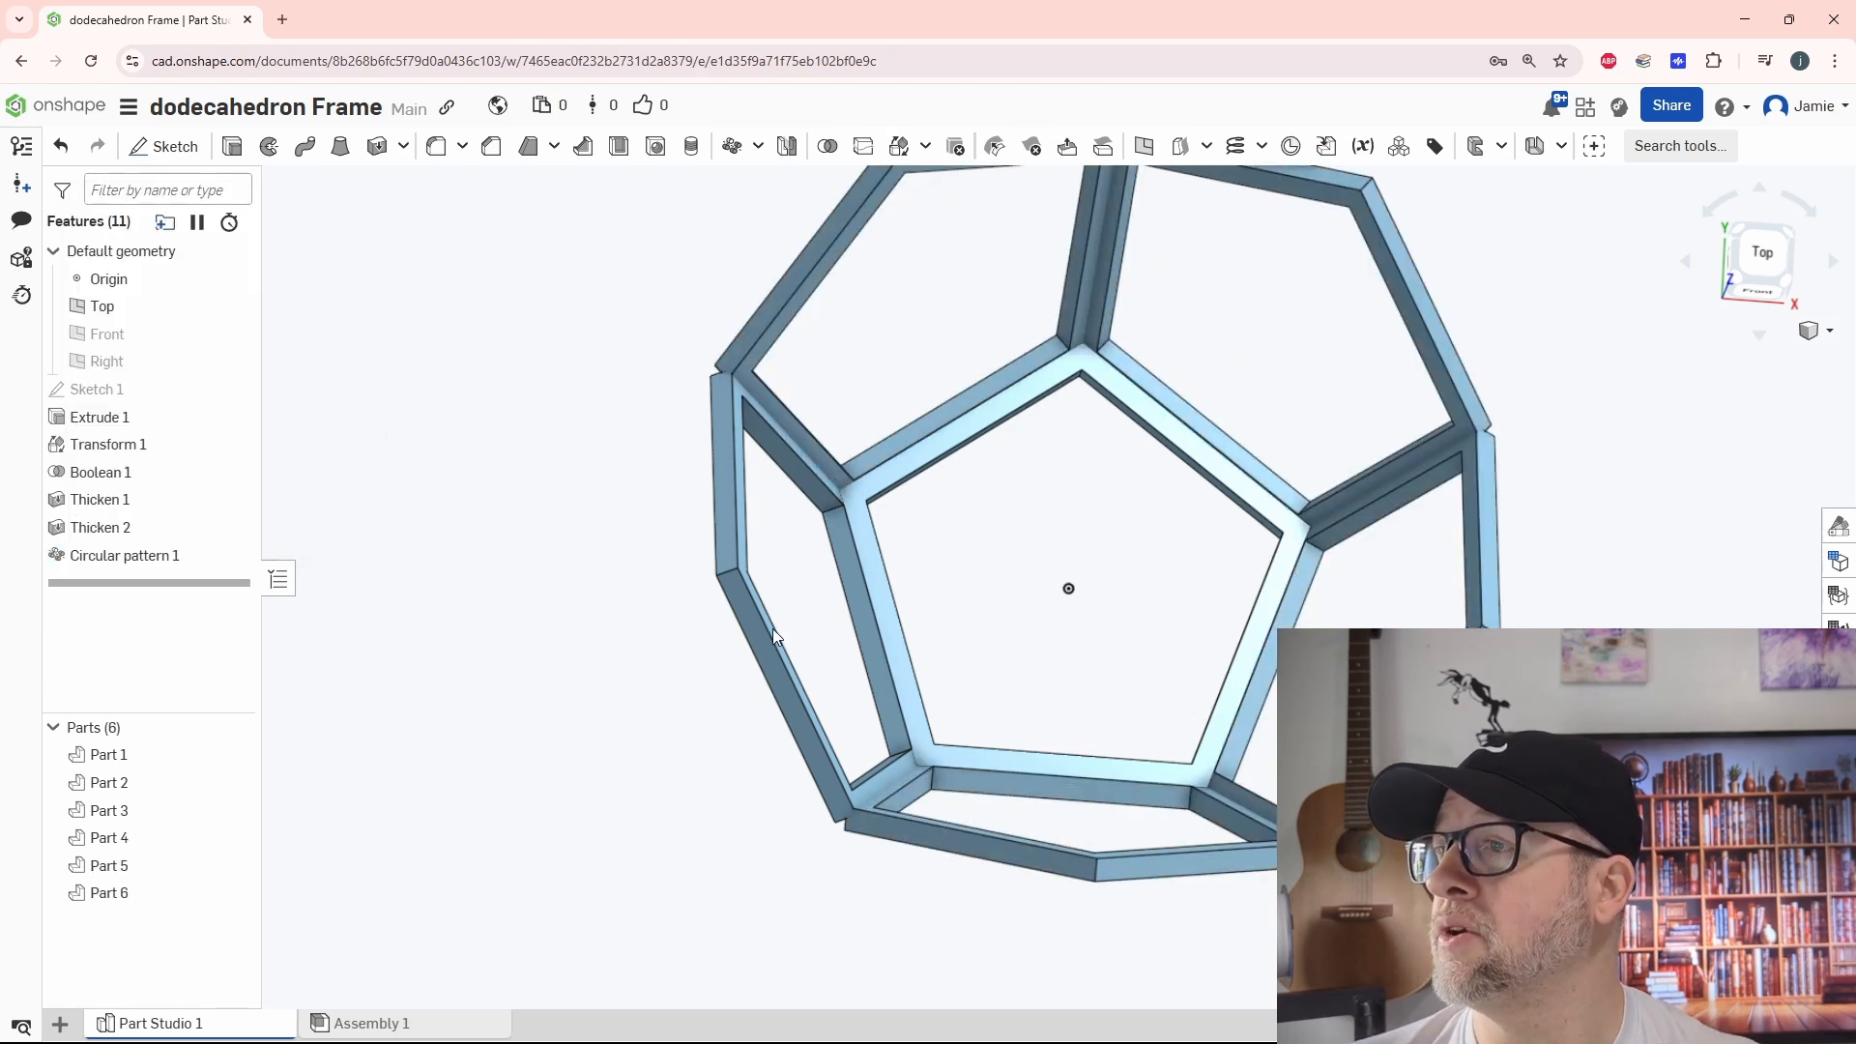
Examine the joints between neighbouring side frames and review the settings of the rotated-copy transform
{"action": "right_click_drag", "start_coordinate": [774, 629], "coordinate": [834, 552]}
{"action": "scroll", "coordinate": [909, 476], "scroll_direction": "up", "scroll_amount": 10}
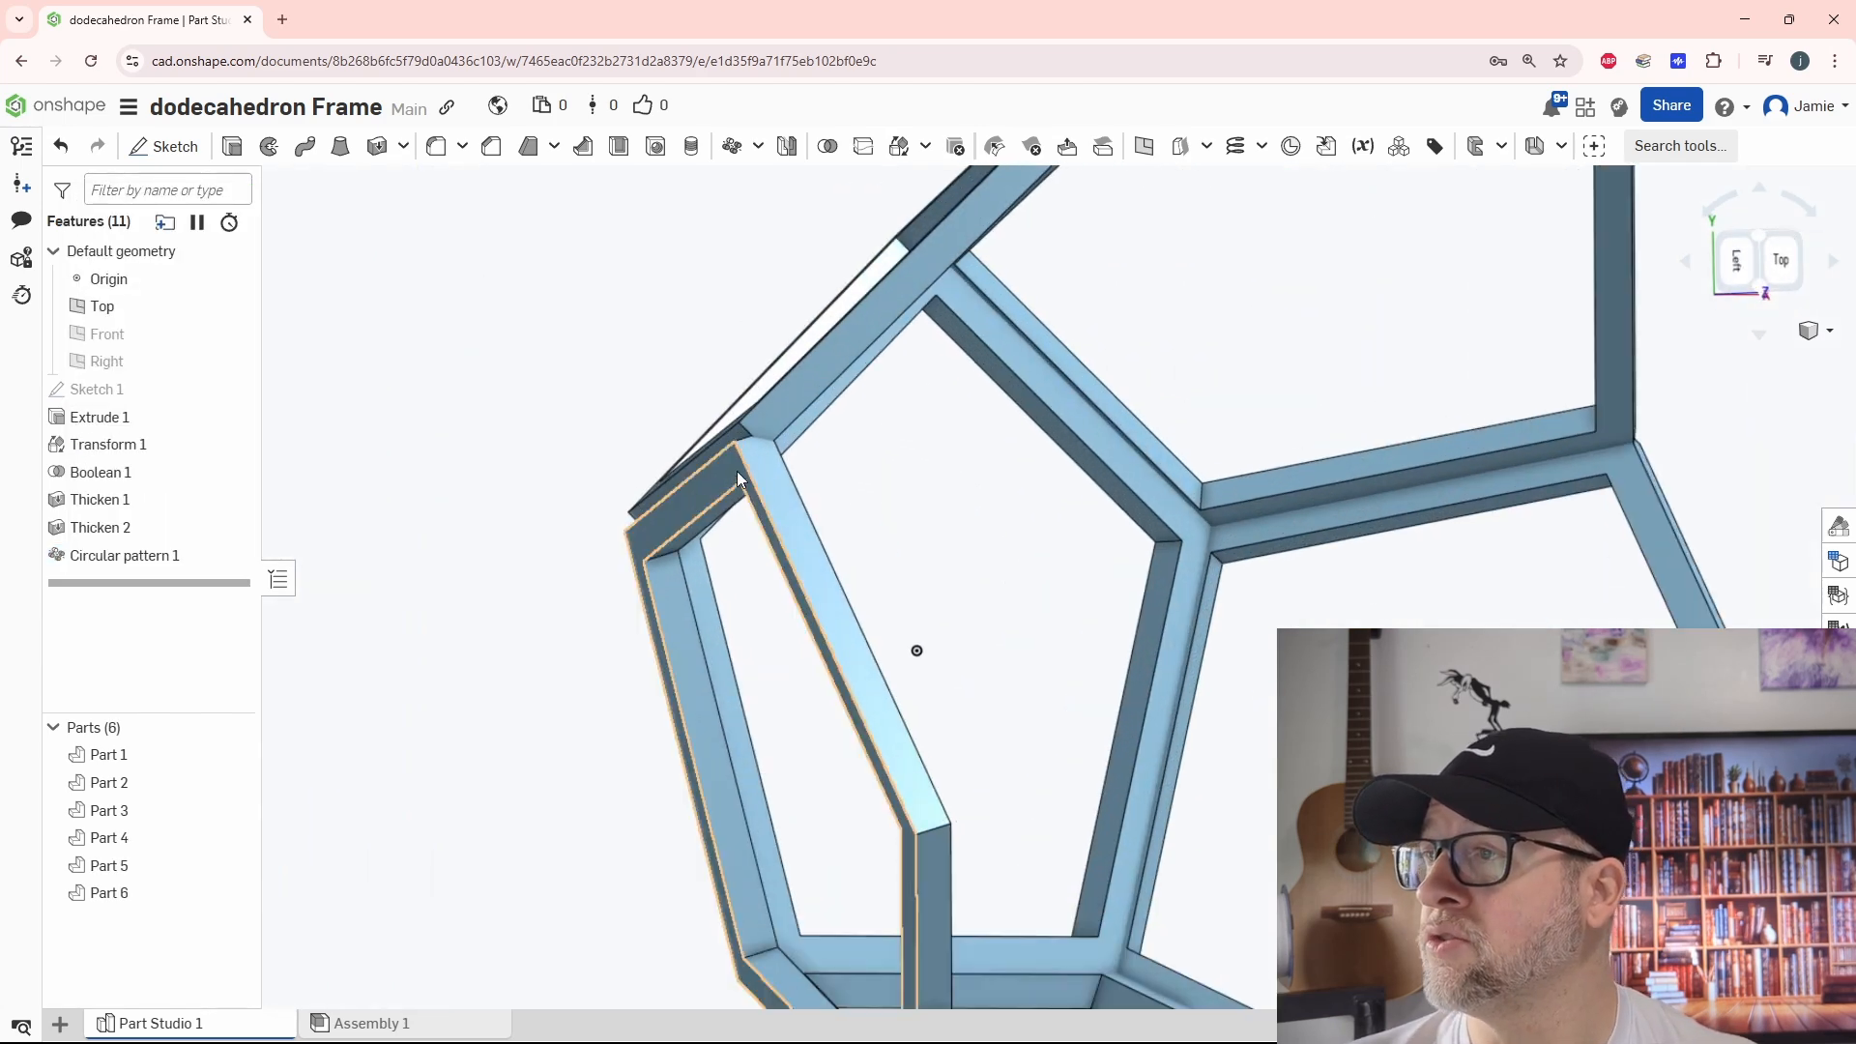
{"action": "scroll", "coordinate": [604, 557], "scroll_direction": "up", "scroll_amount": 3}
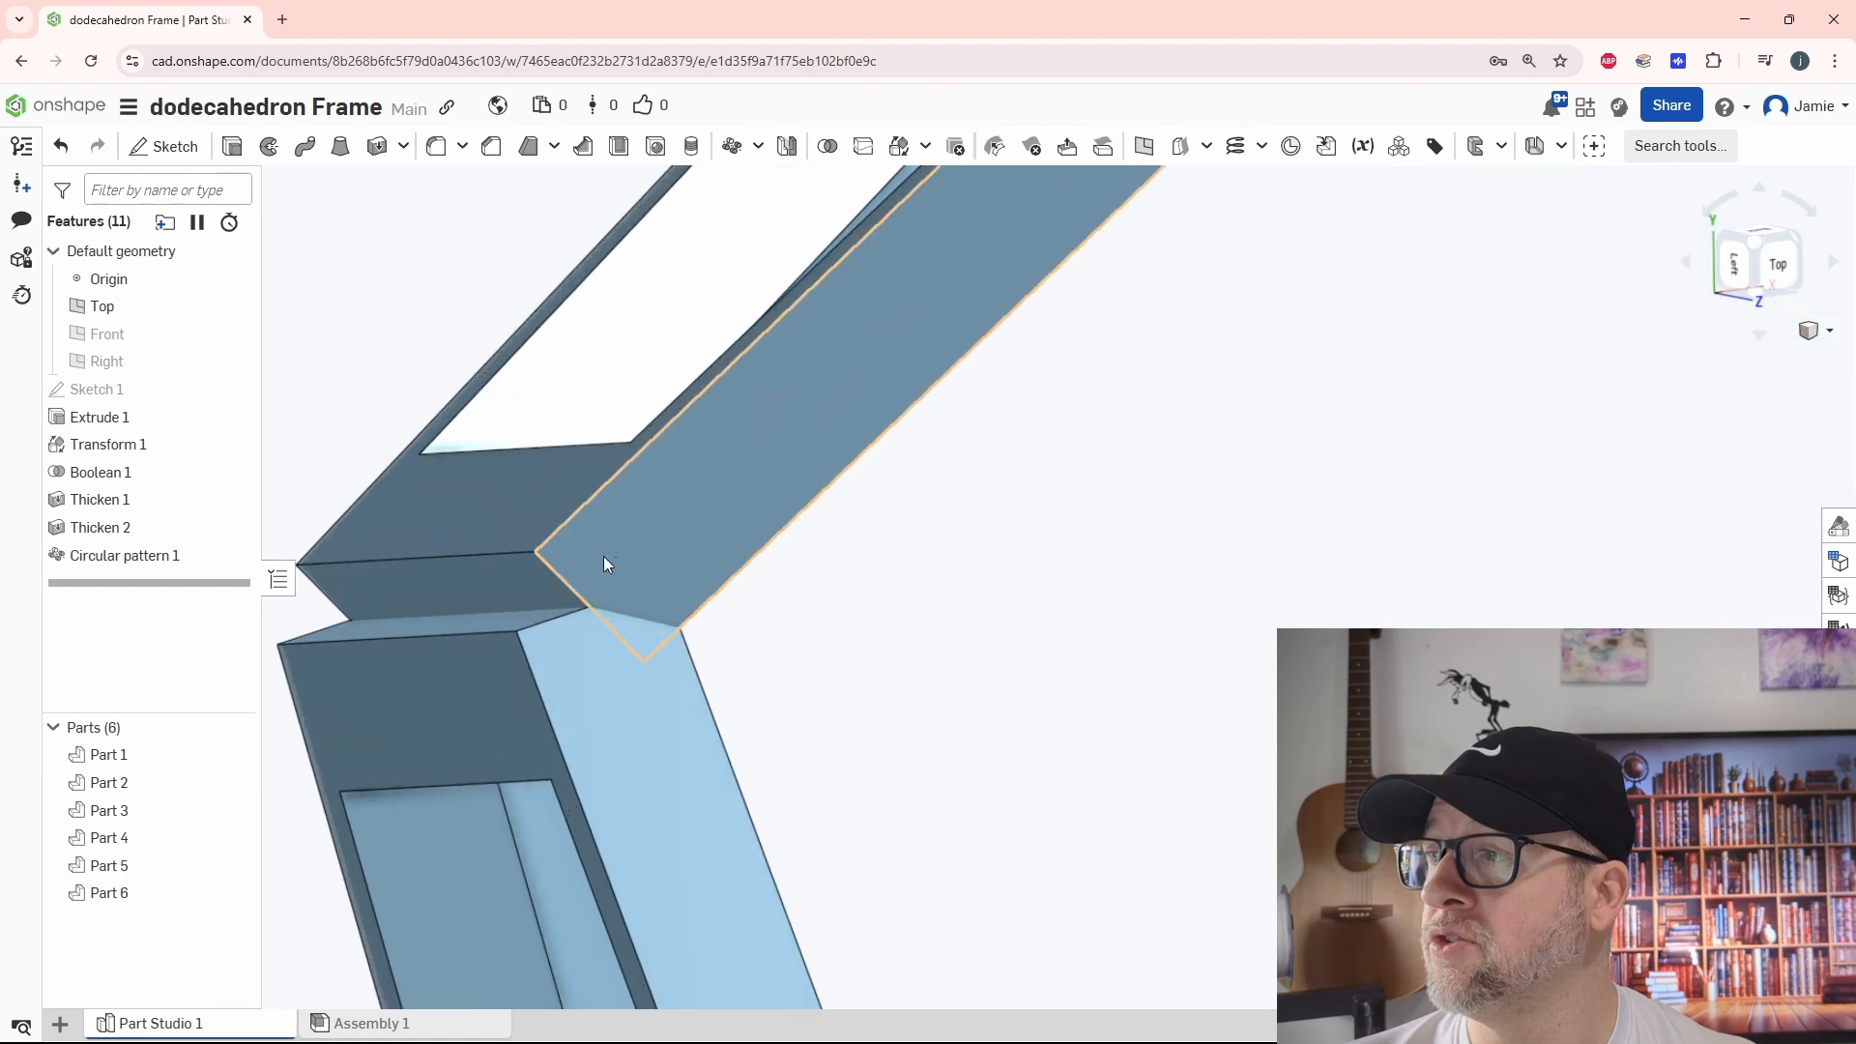
{"action": "scroll", "coordinate": [793, 619], "scroll_direction": "down", "scroll_amount": 5}
{"action": "scroll", "coordinate": [987, 735], "scroll_direction": "down", "scroll_amount": 2}
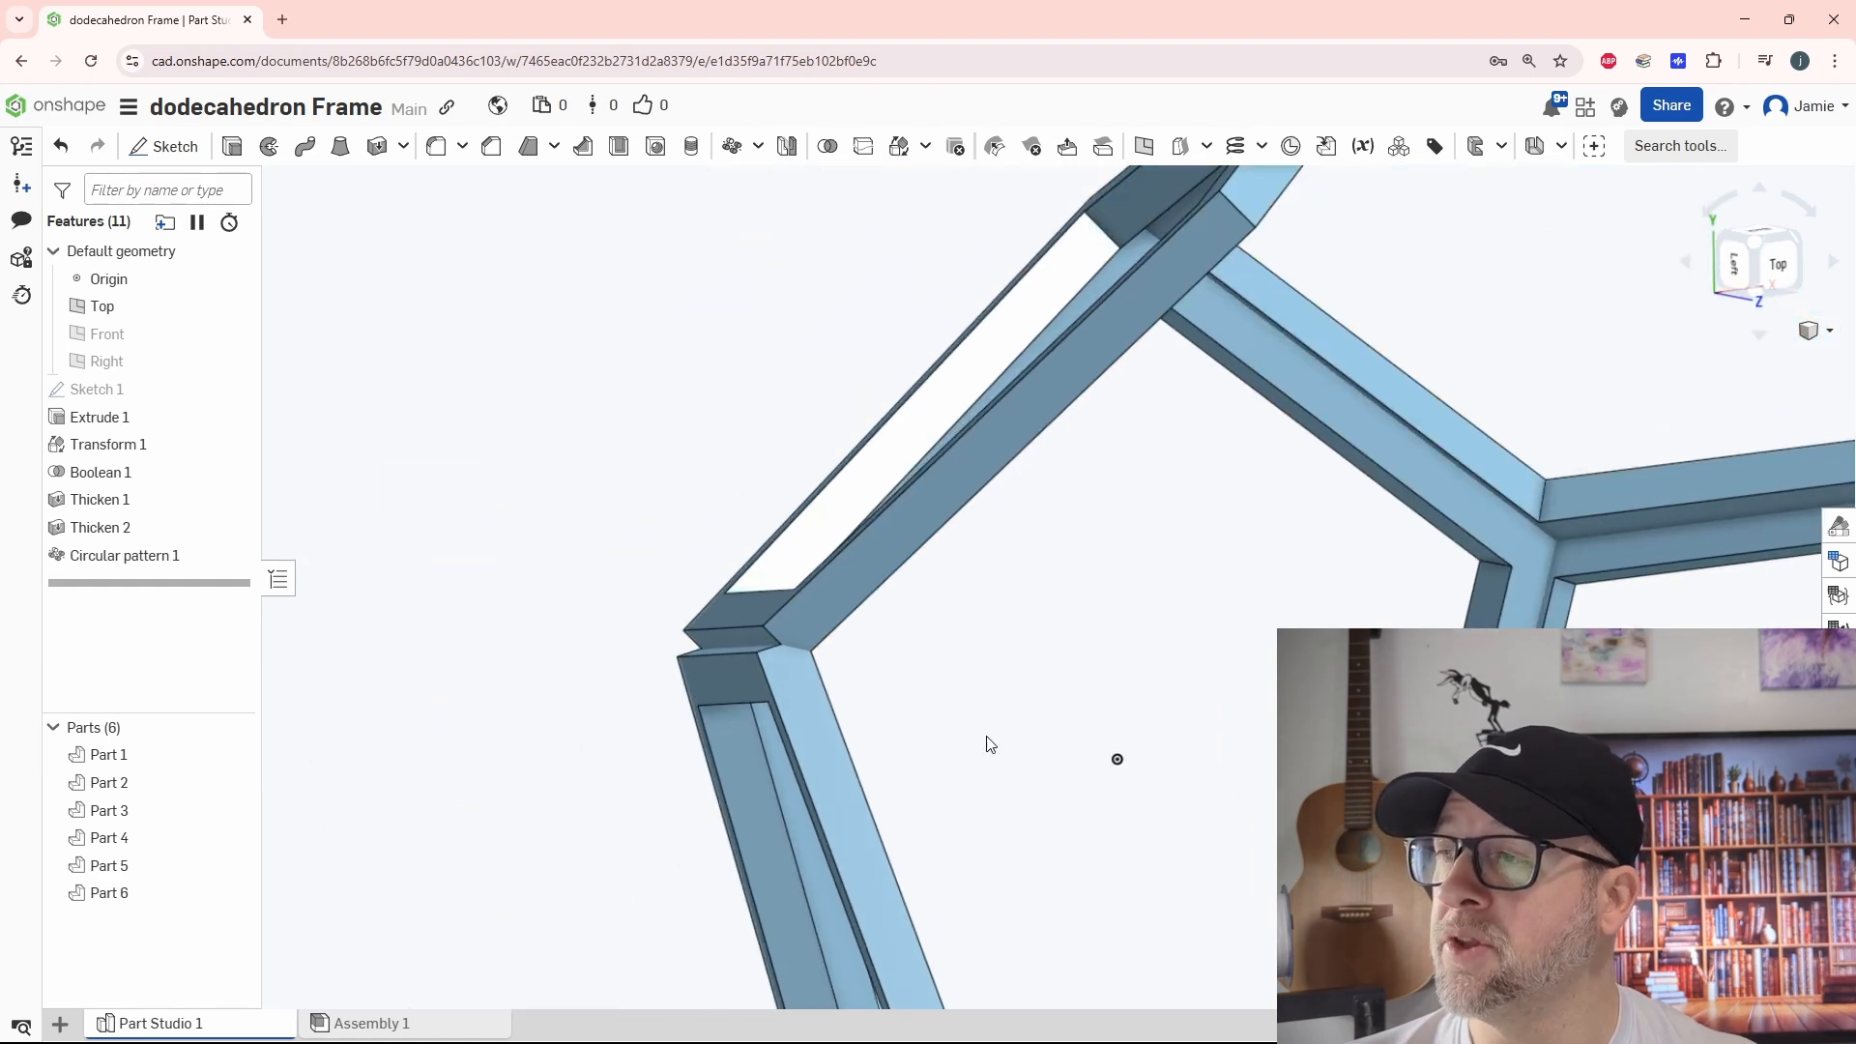
{"action": "right_click_drag", "start_coordinate": [1057, 773], "coordinate": [1139, 705]}
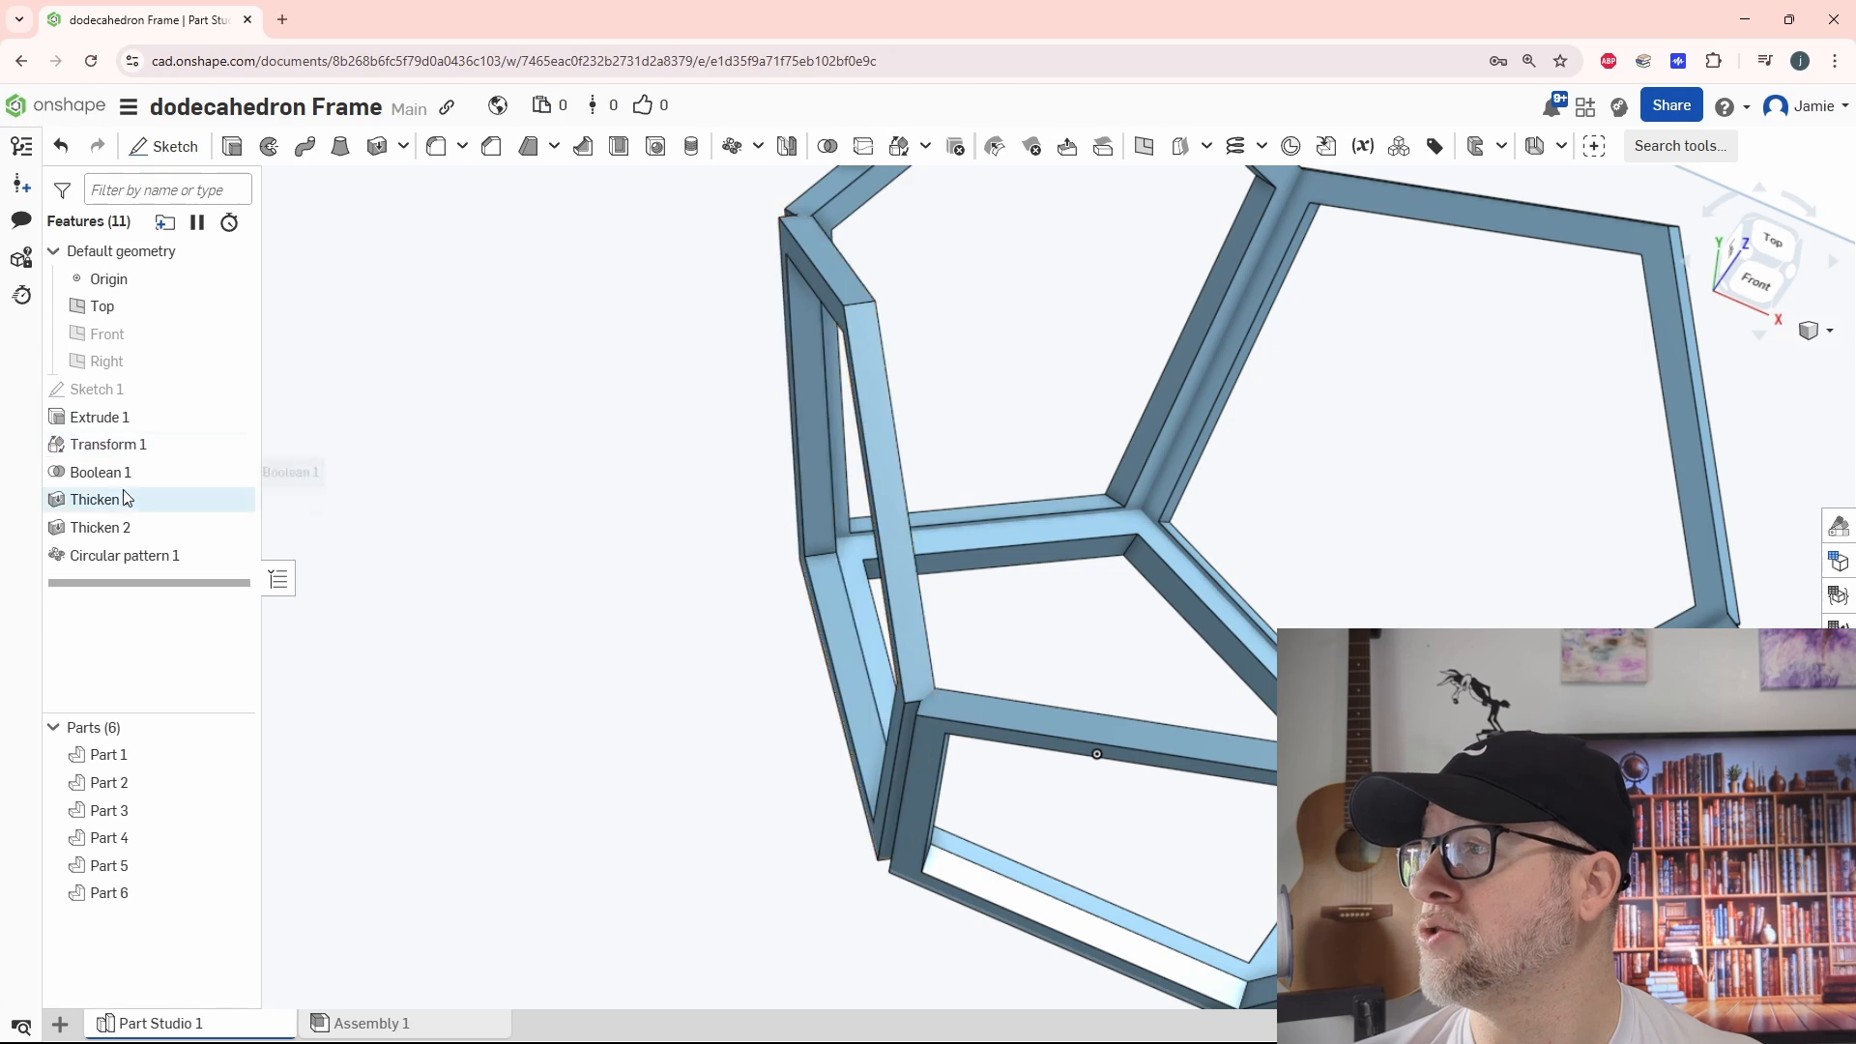
{"action": "double_click", "coordinate": [121, 454]}
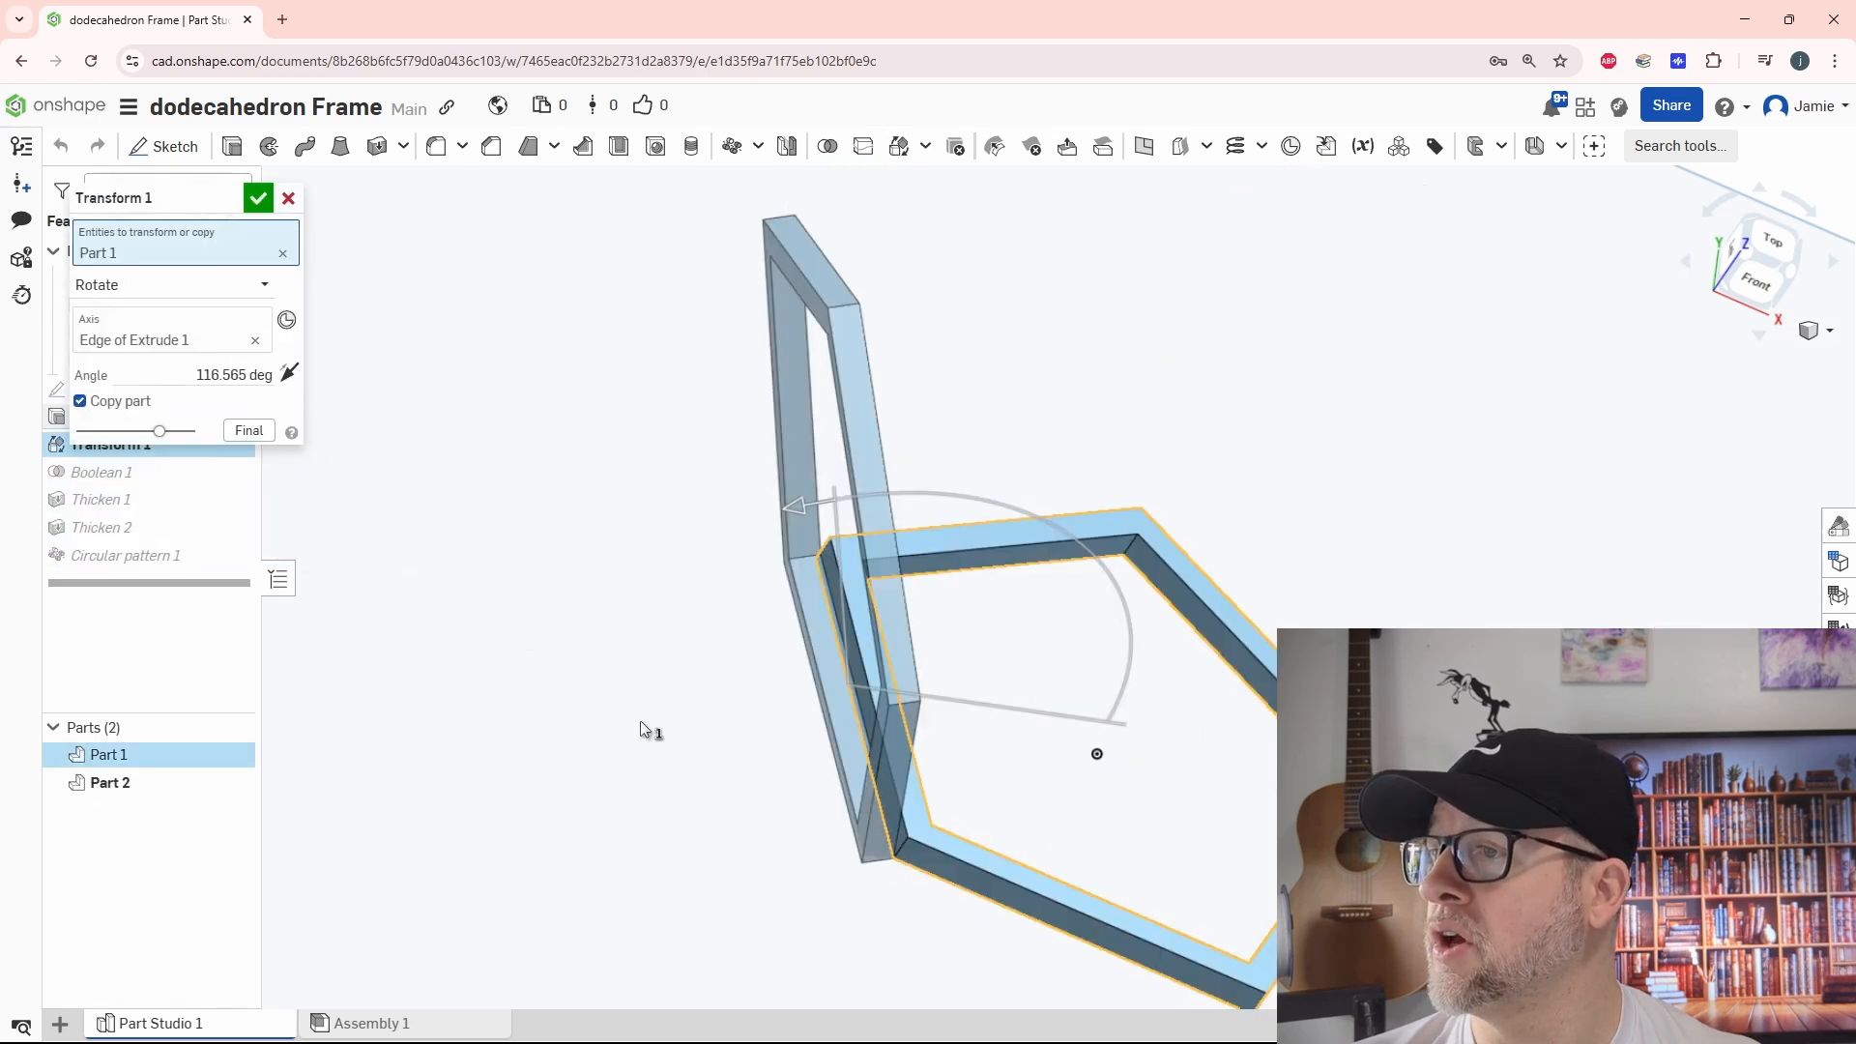
{"action": "right_click_drag", "start_coordinate": [641, 722], "coordinate": [899, 638]}
{"action": "left_click", "coordinate": [287, 200]}
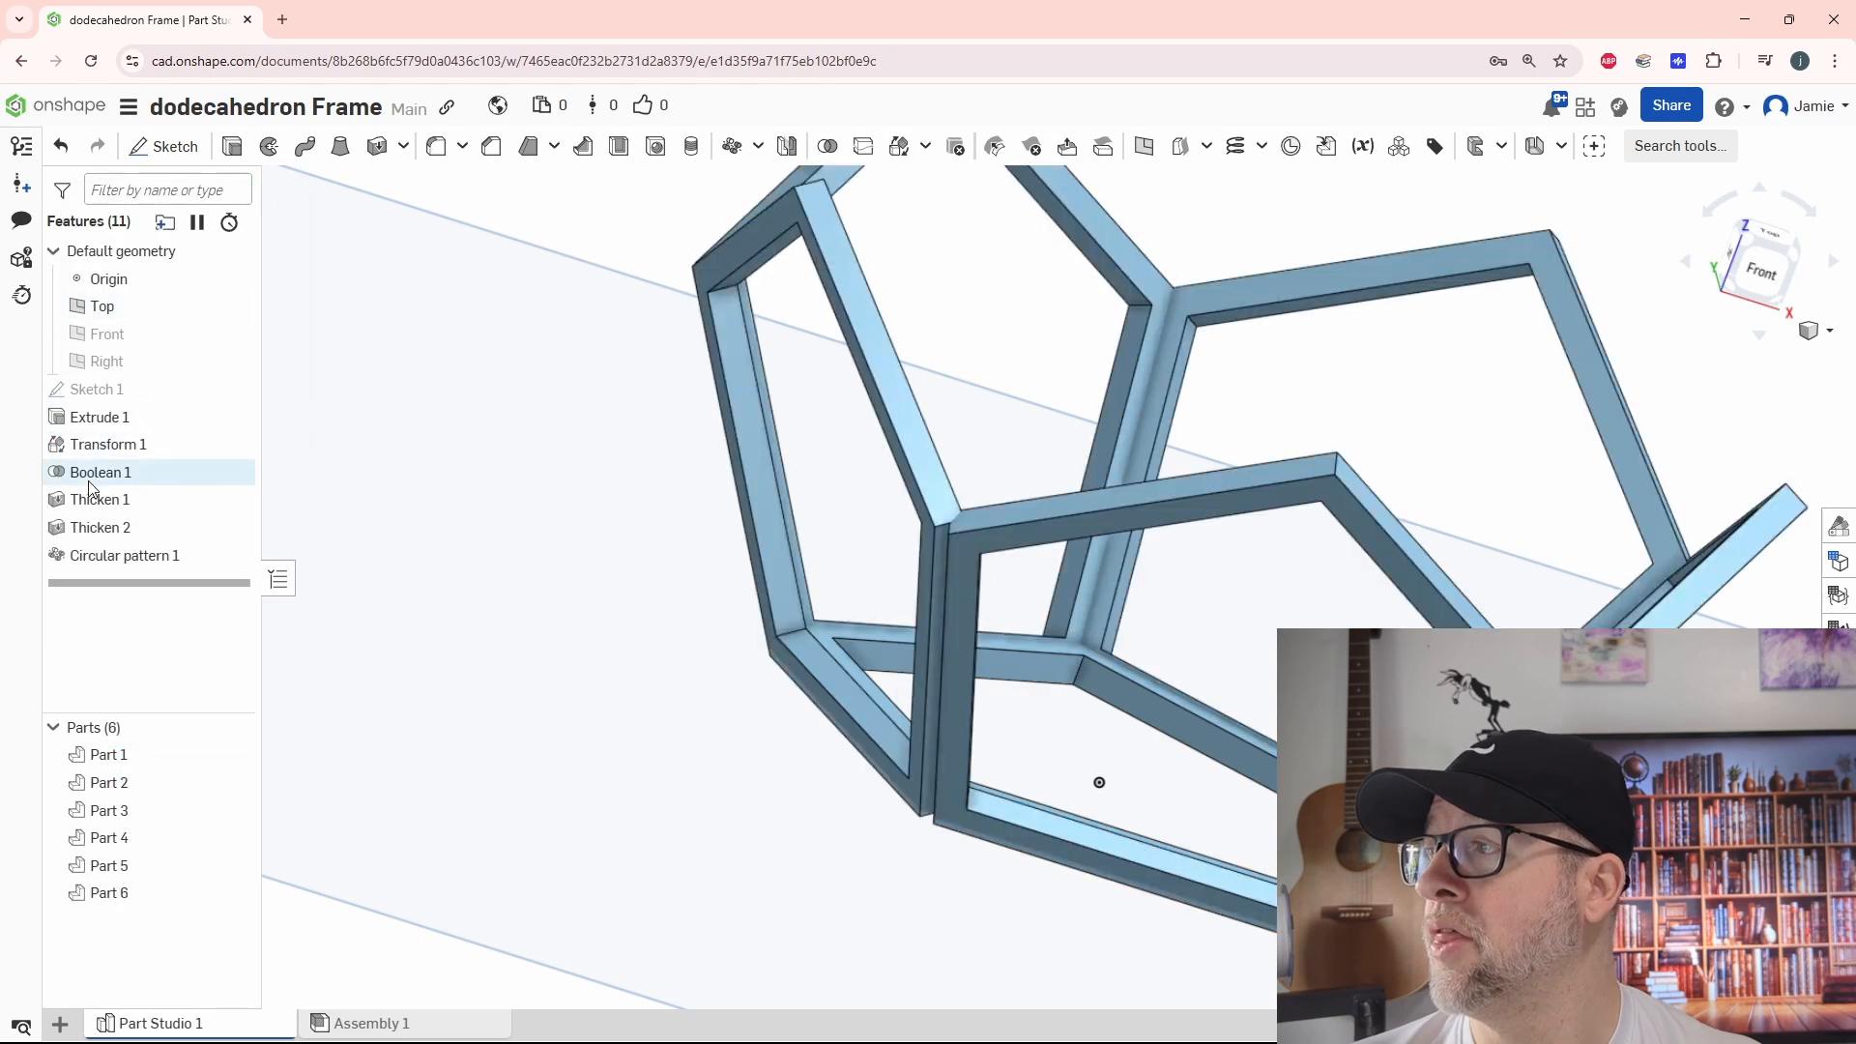
Thicken one outer side face of the tilted frame by 1 mm, adding the material to that frame
{"action": "scroll", "coordinate": [967, 592], "scroll_direction": "up", "scroll_amount": 3}
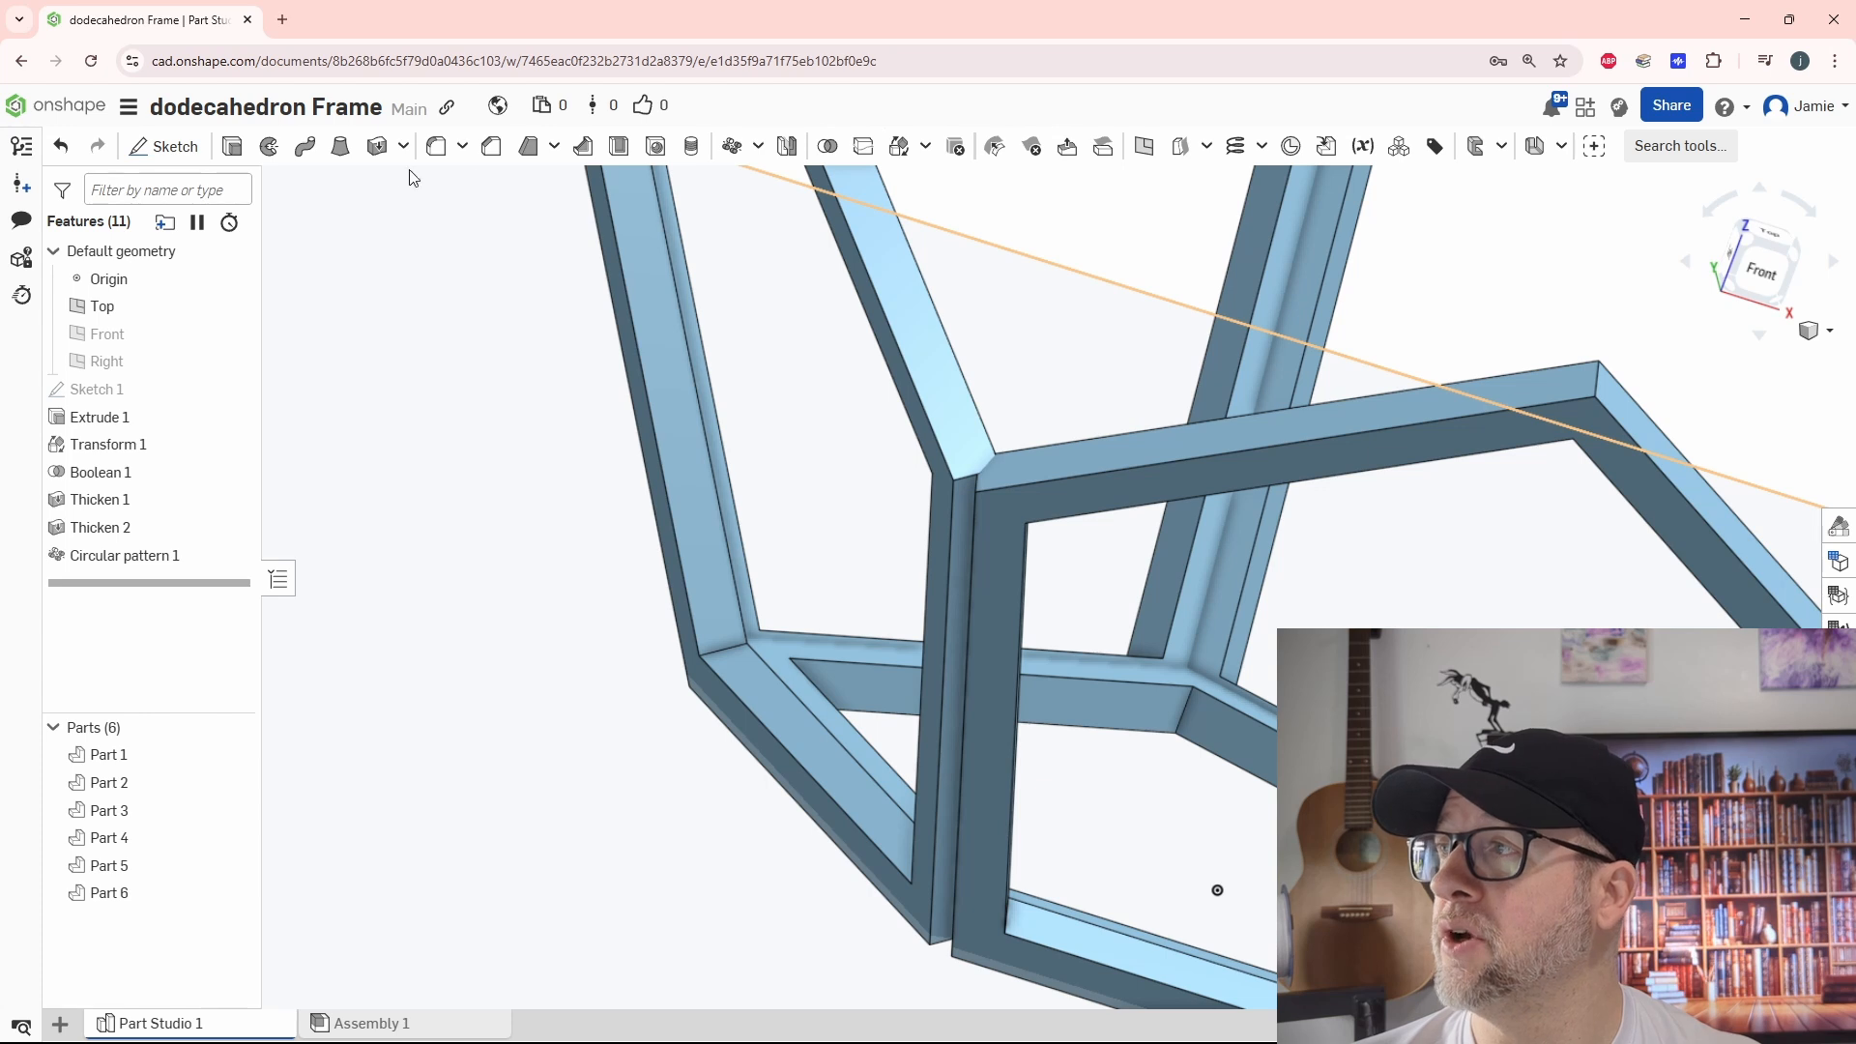
{"action": "left_click", "coordinate": [376, 147]}
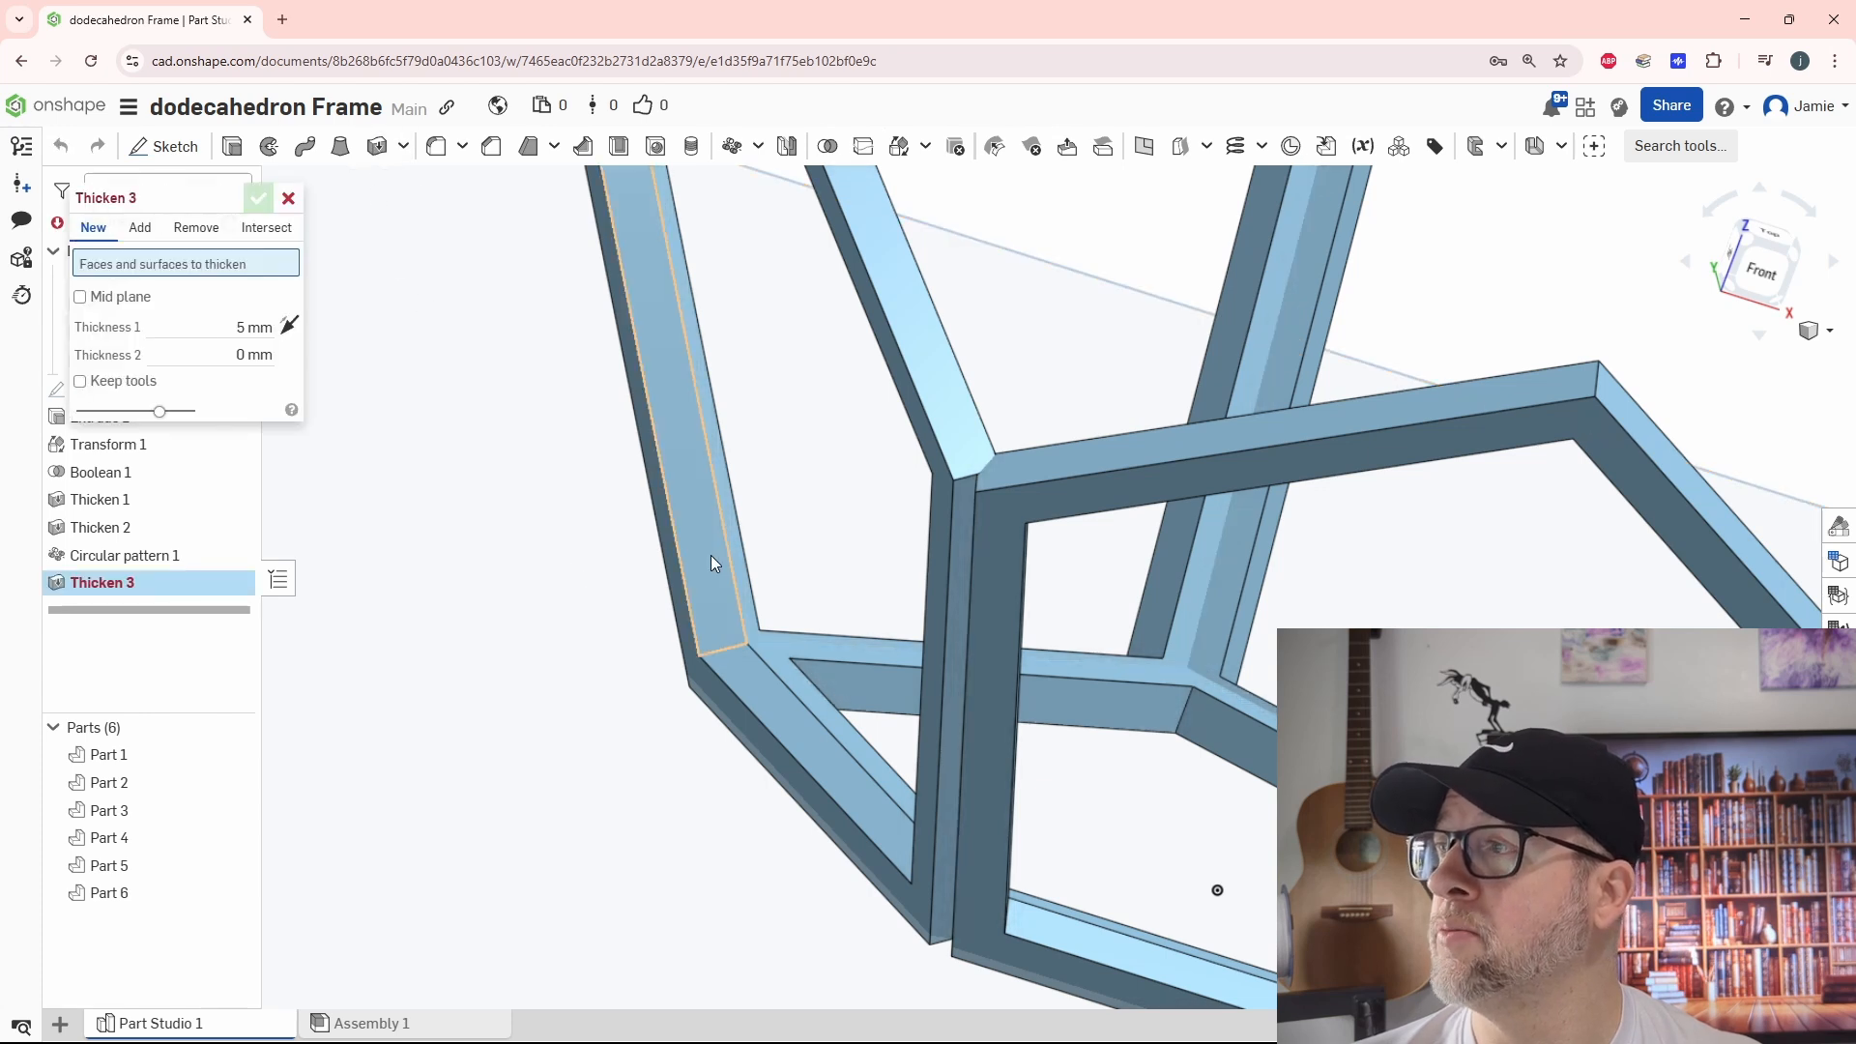
{"action": "left_click", "coordinate": [961, 534]}
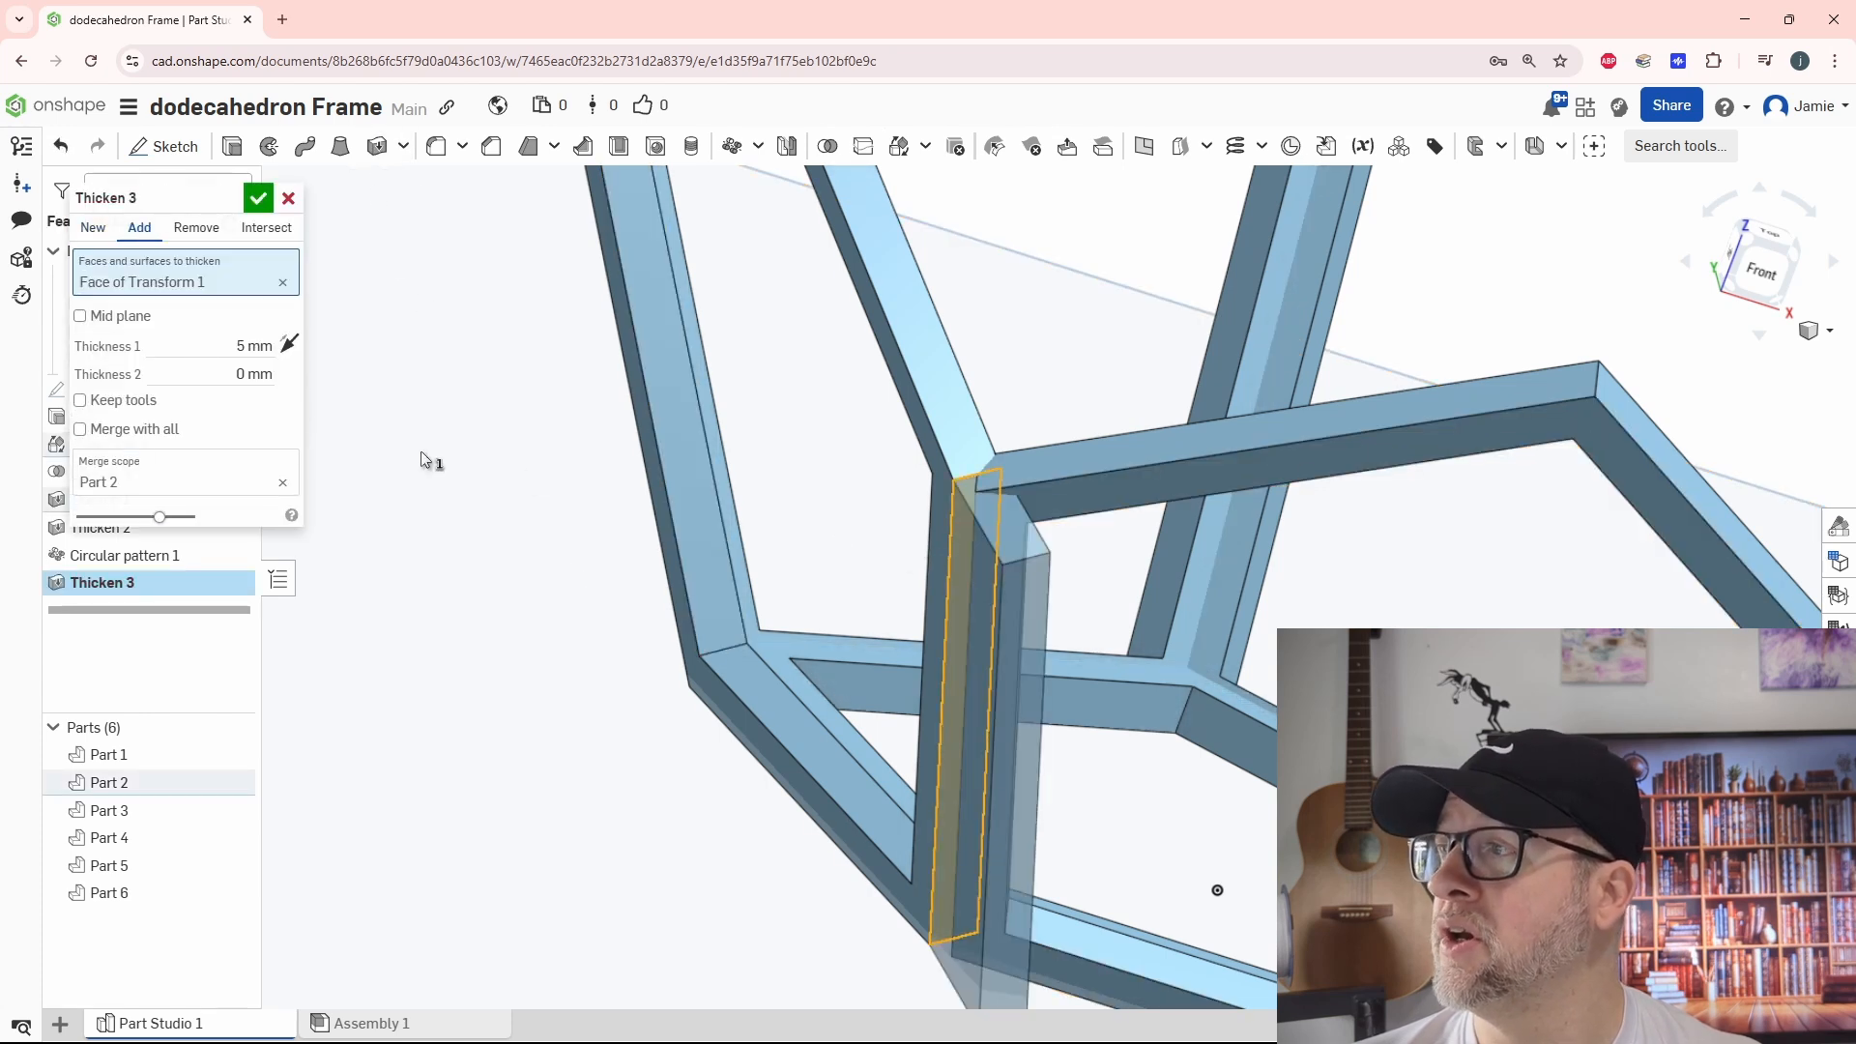
{"action": "left_click", "coordinate": [219, 343]}
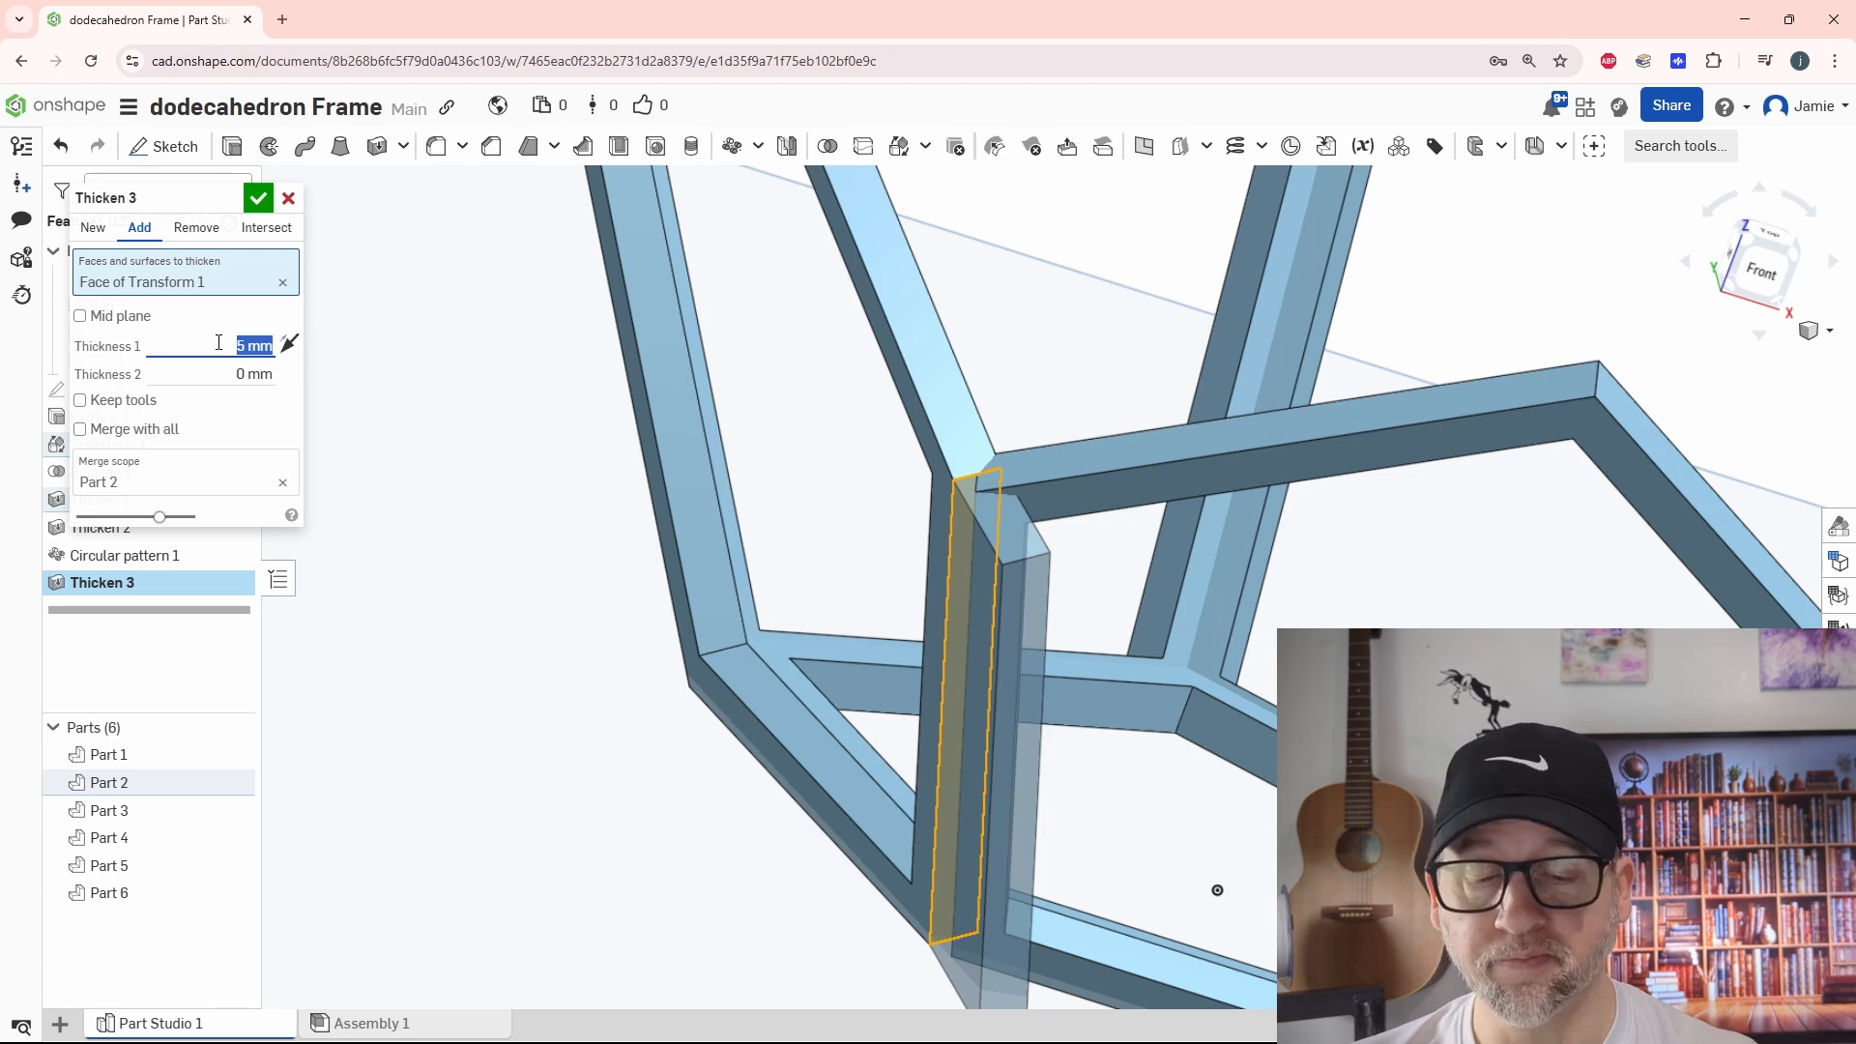
{"action": "key", "text": "Return"}
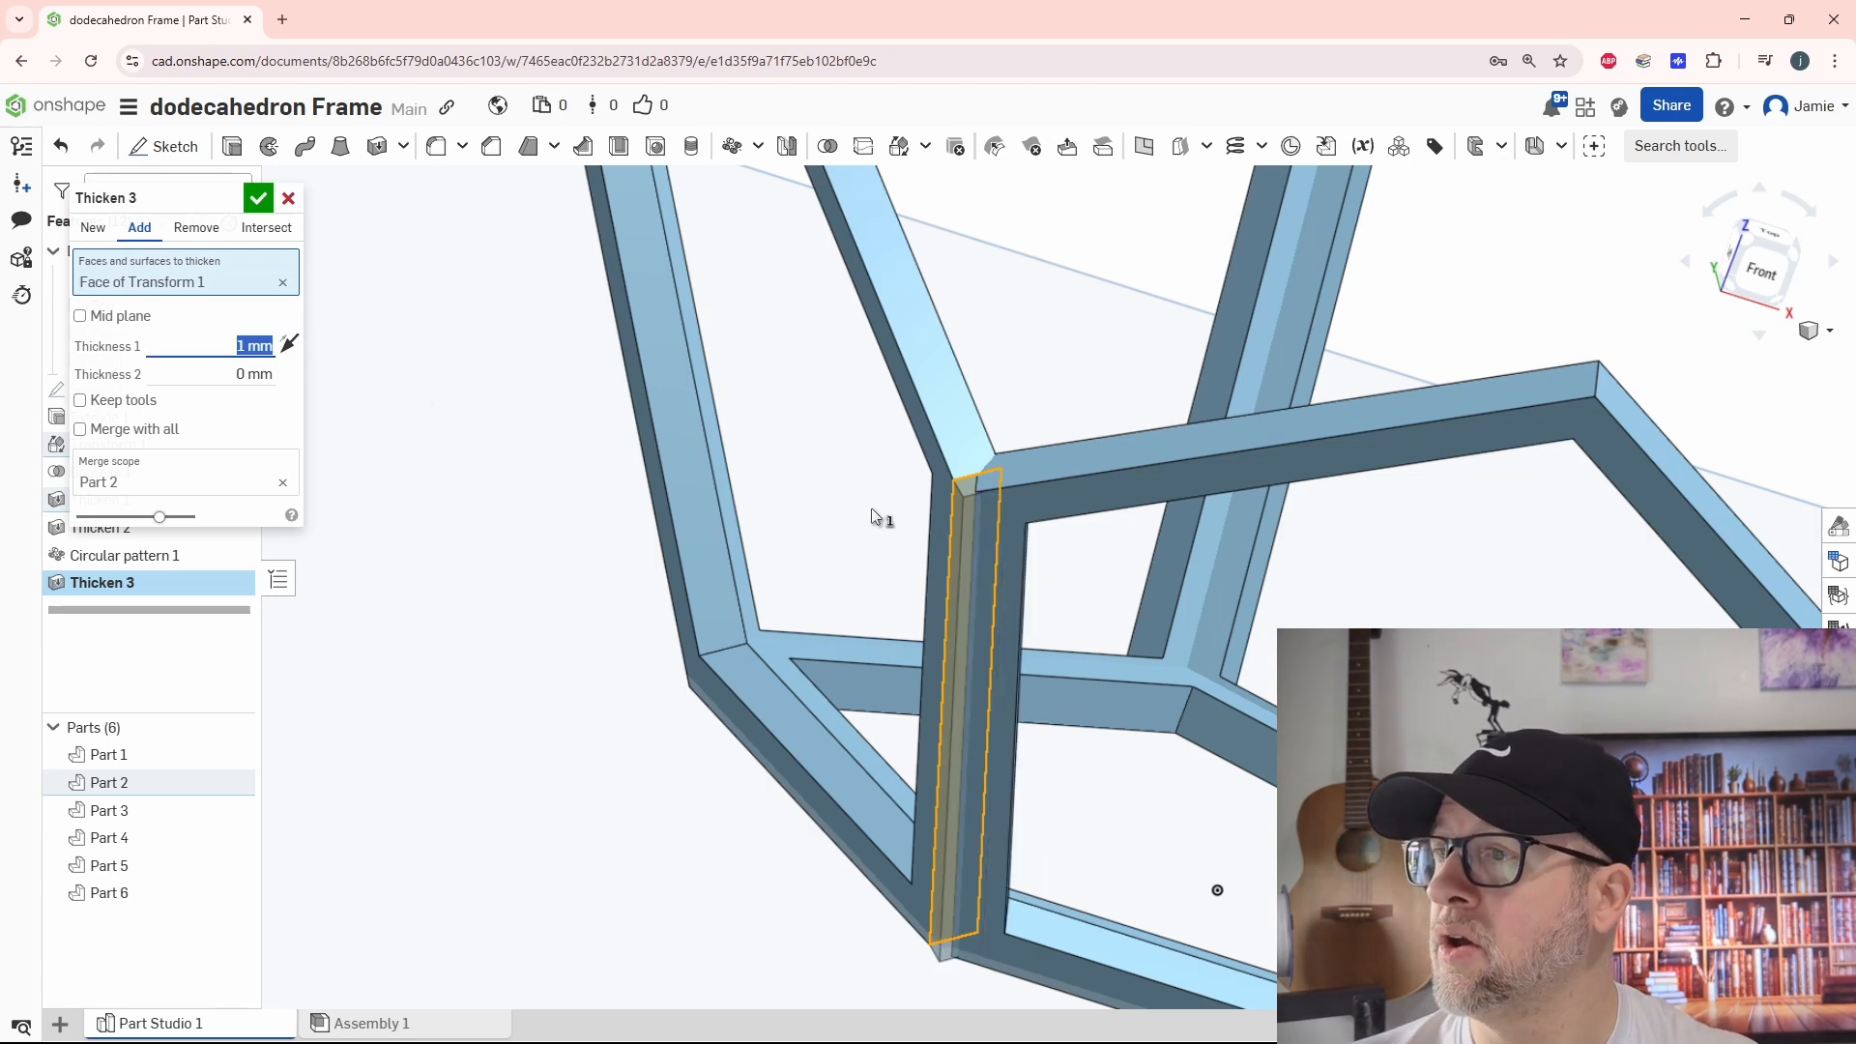
Include the tilted frame's other three outer side faces in the Thicken operation and apply it
{"action": "mouse_move", "coordinate": [872, 507]}
{"action": "right_mouse_down"}
{"action": "mouse_move", "coordinate": [746, 445]}
{"action": "mouse_move", "coordinate": [896, 507]}
{"action": "right_mouse_up"}
{"action": "scroll", "coordinate": [896, 507], "scroll_direction": "up", "scroll_amount": 5}
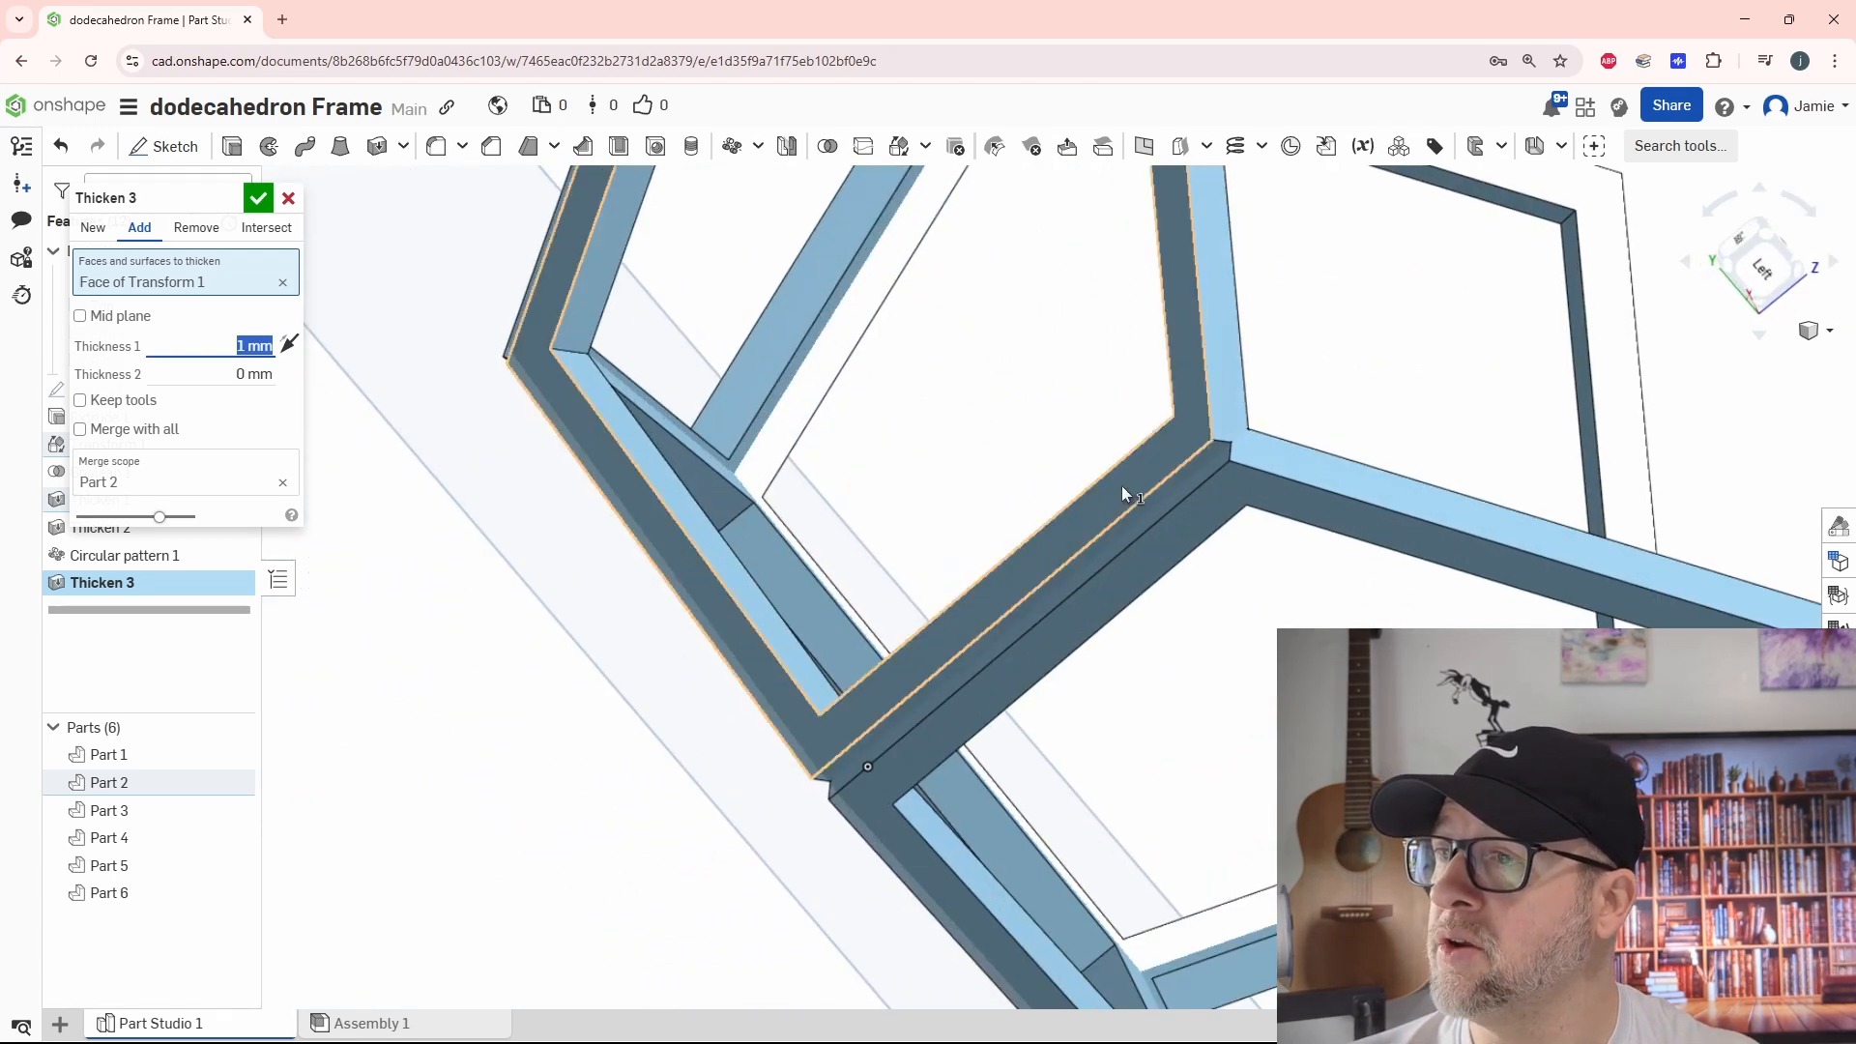
{"action": "left_click", "coordinate": [1184, 489]}
{"action": "left_click", "coordinate": [1335, 471]}
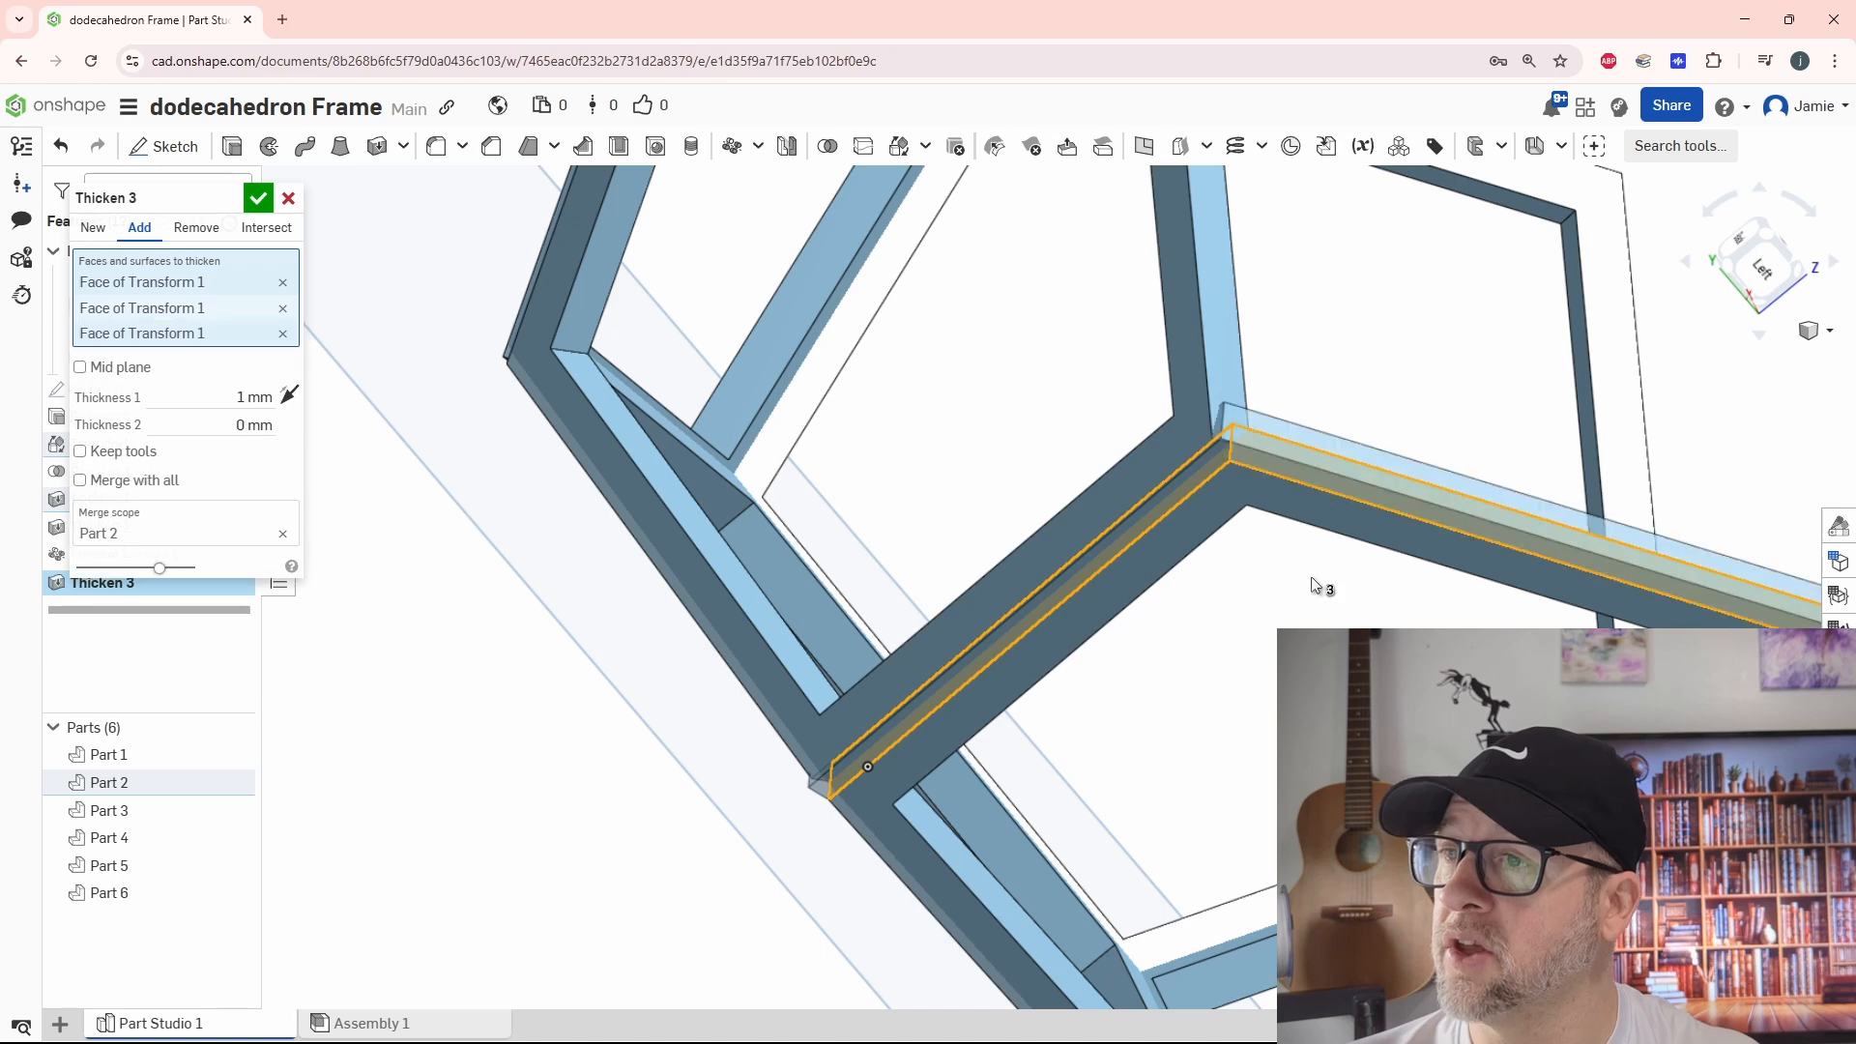
{"action": "right_click_drag", "start_coordinate": [1311, 576], "coordinate": [1349, 497]}
{"action": "left_click", "coordinate": [1350, 497]}
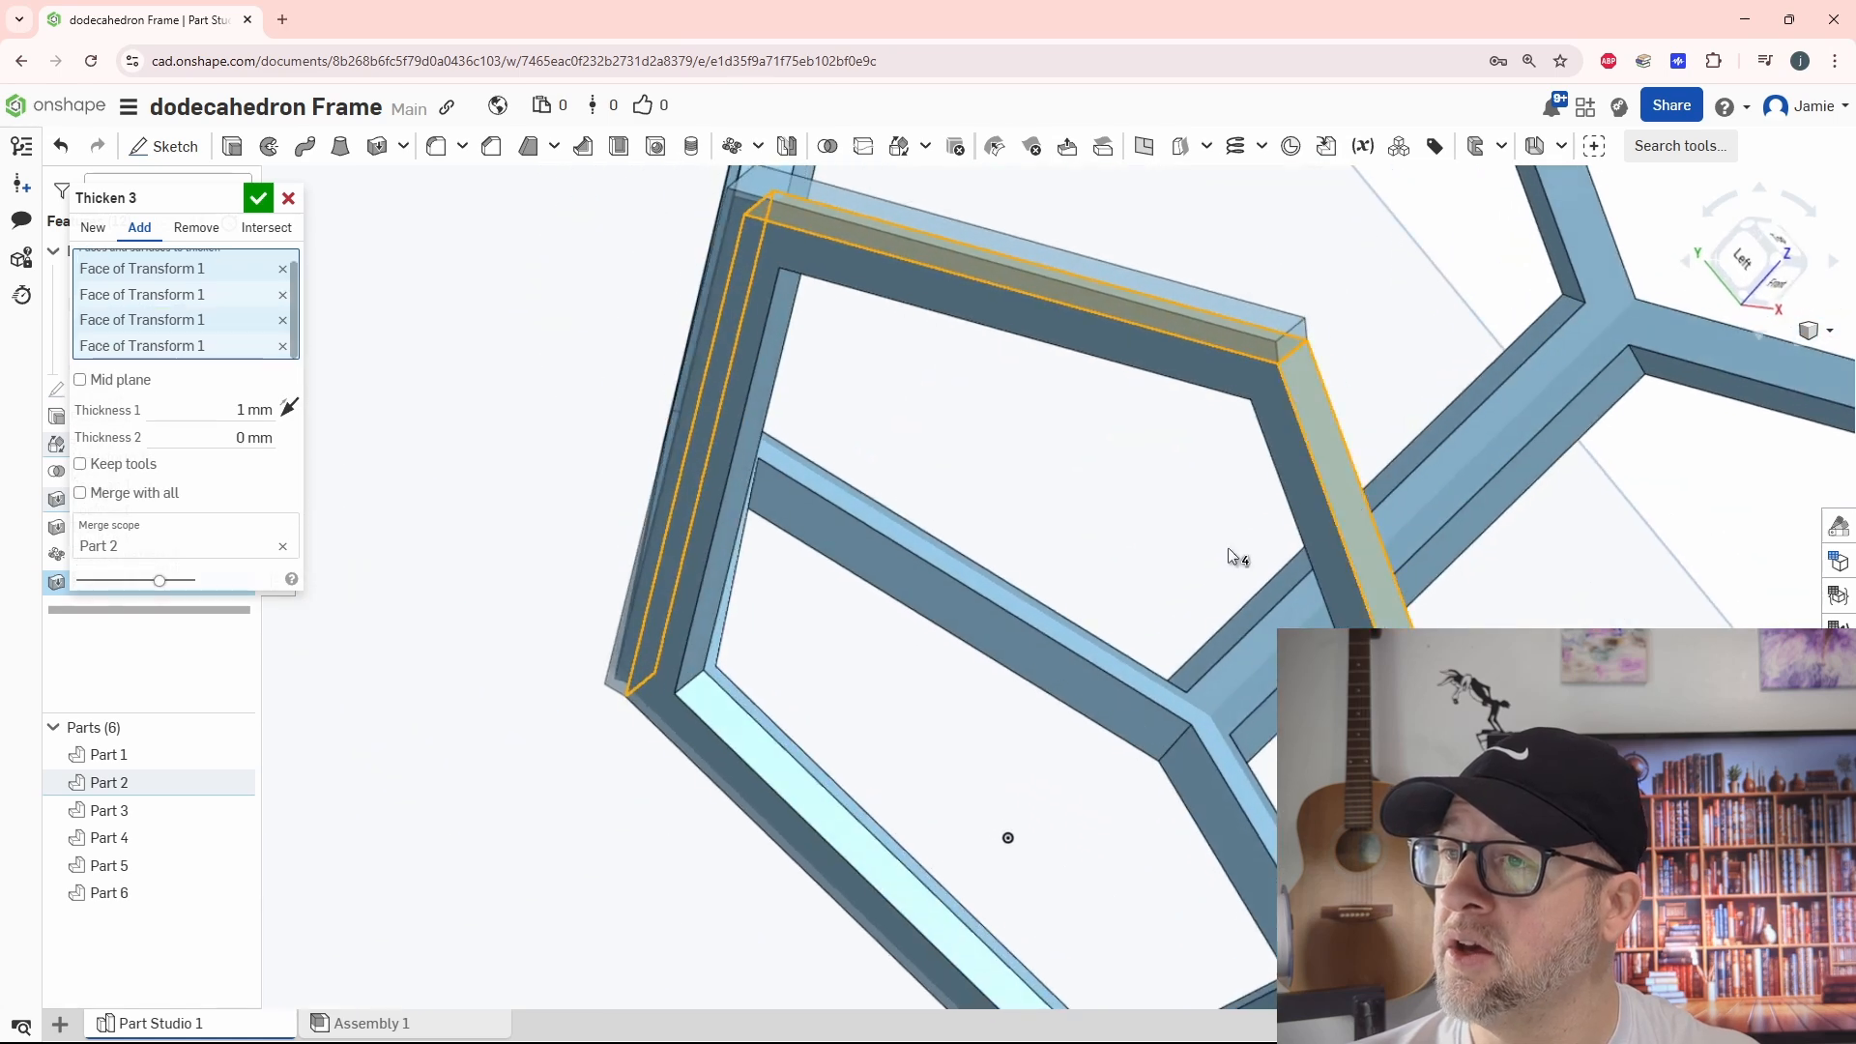
{"action": "right_click_drag", "start_coordinate": [1228, 547], "coordinate": [1175, 723]}
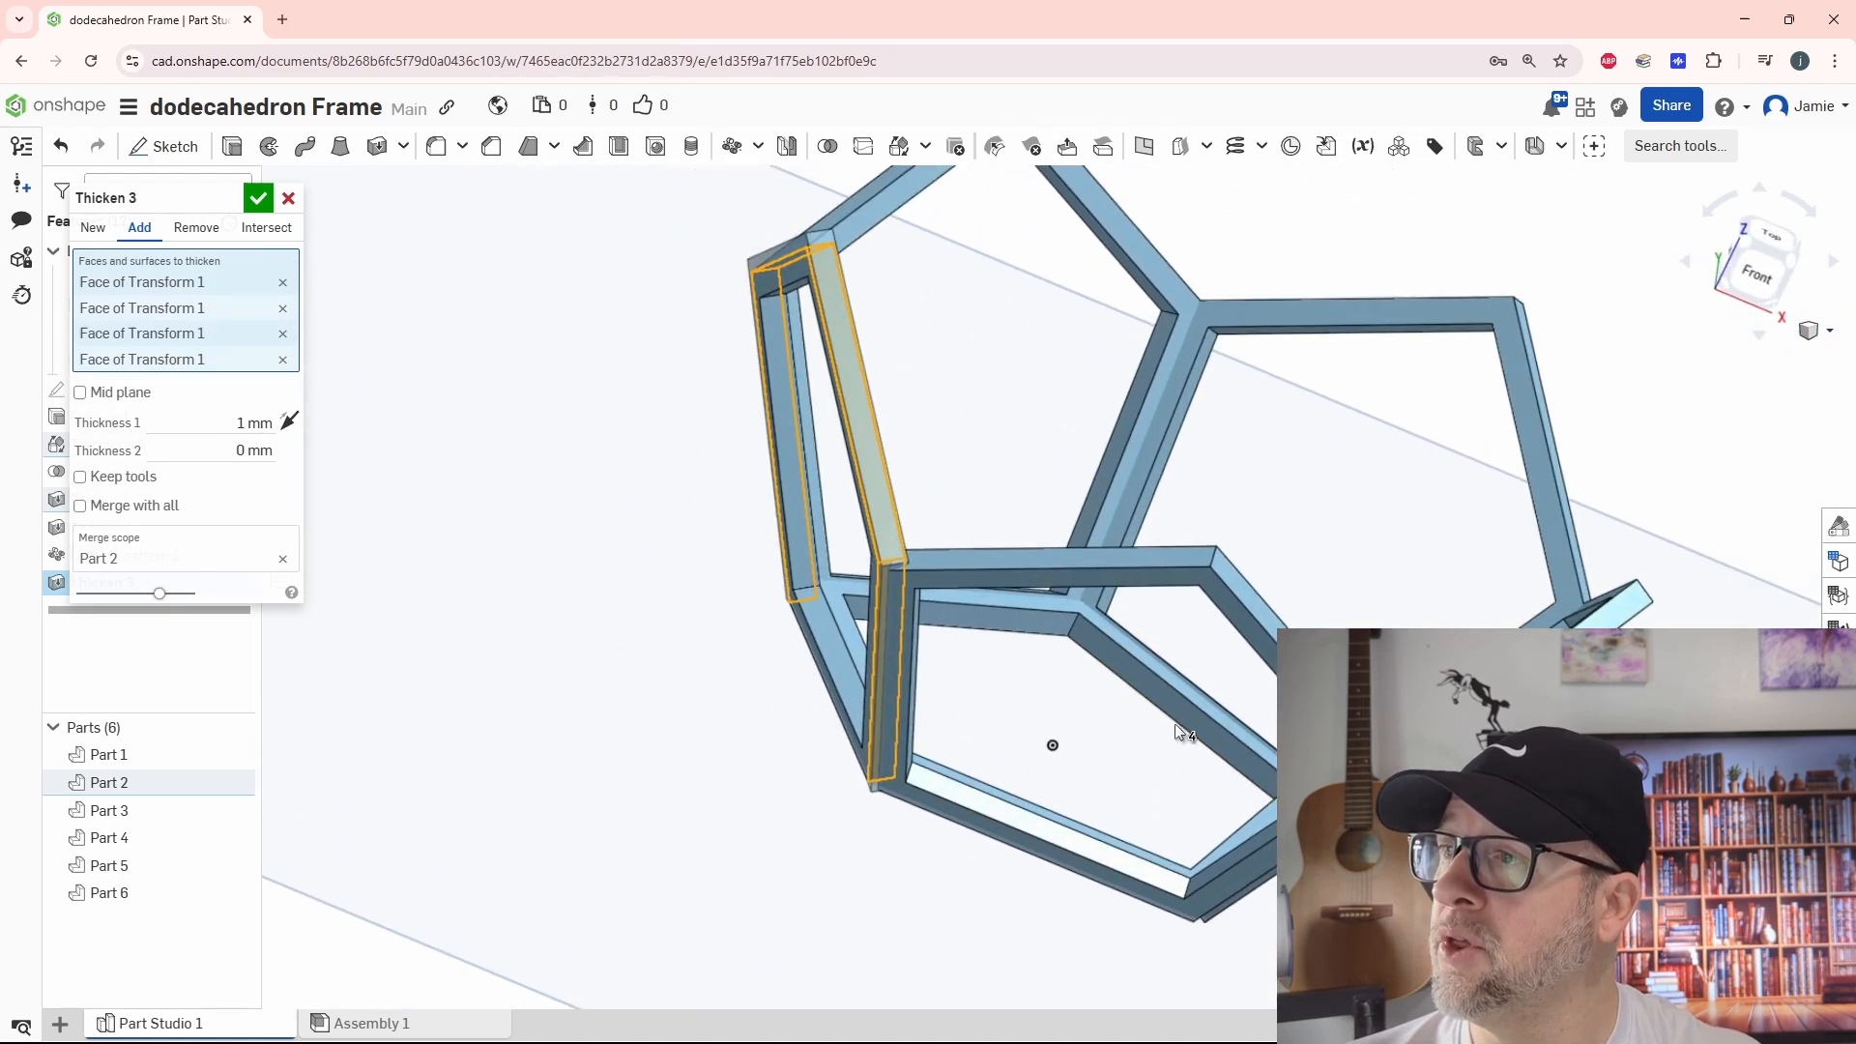
{"action": "left_click", "coordinate": [258, 200]}
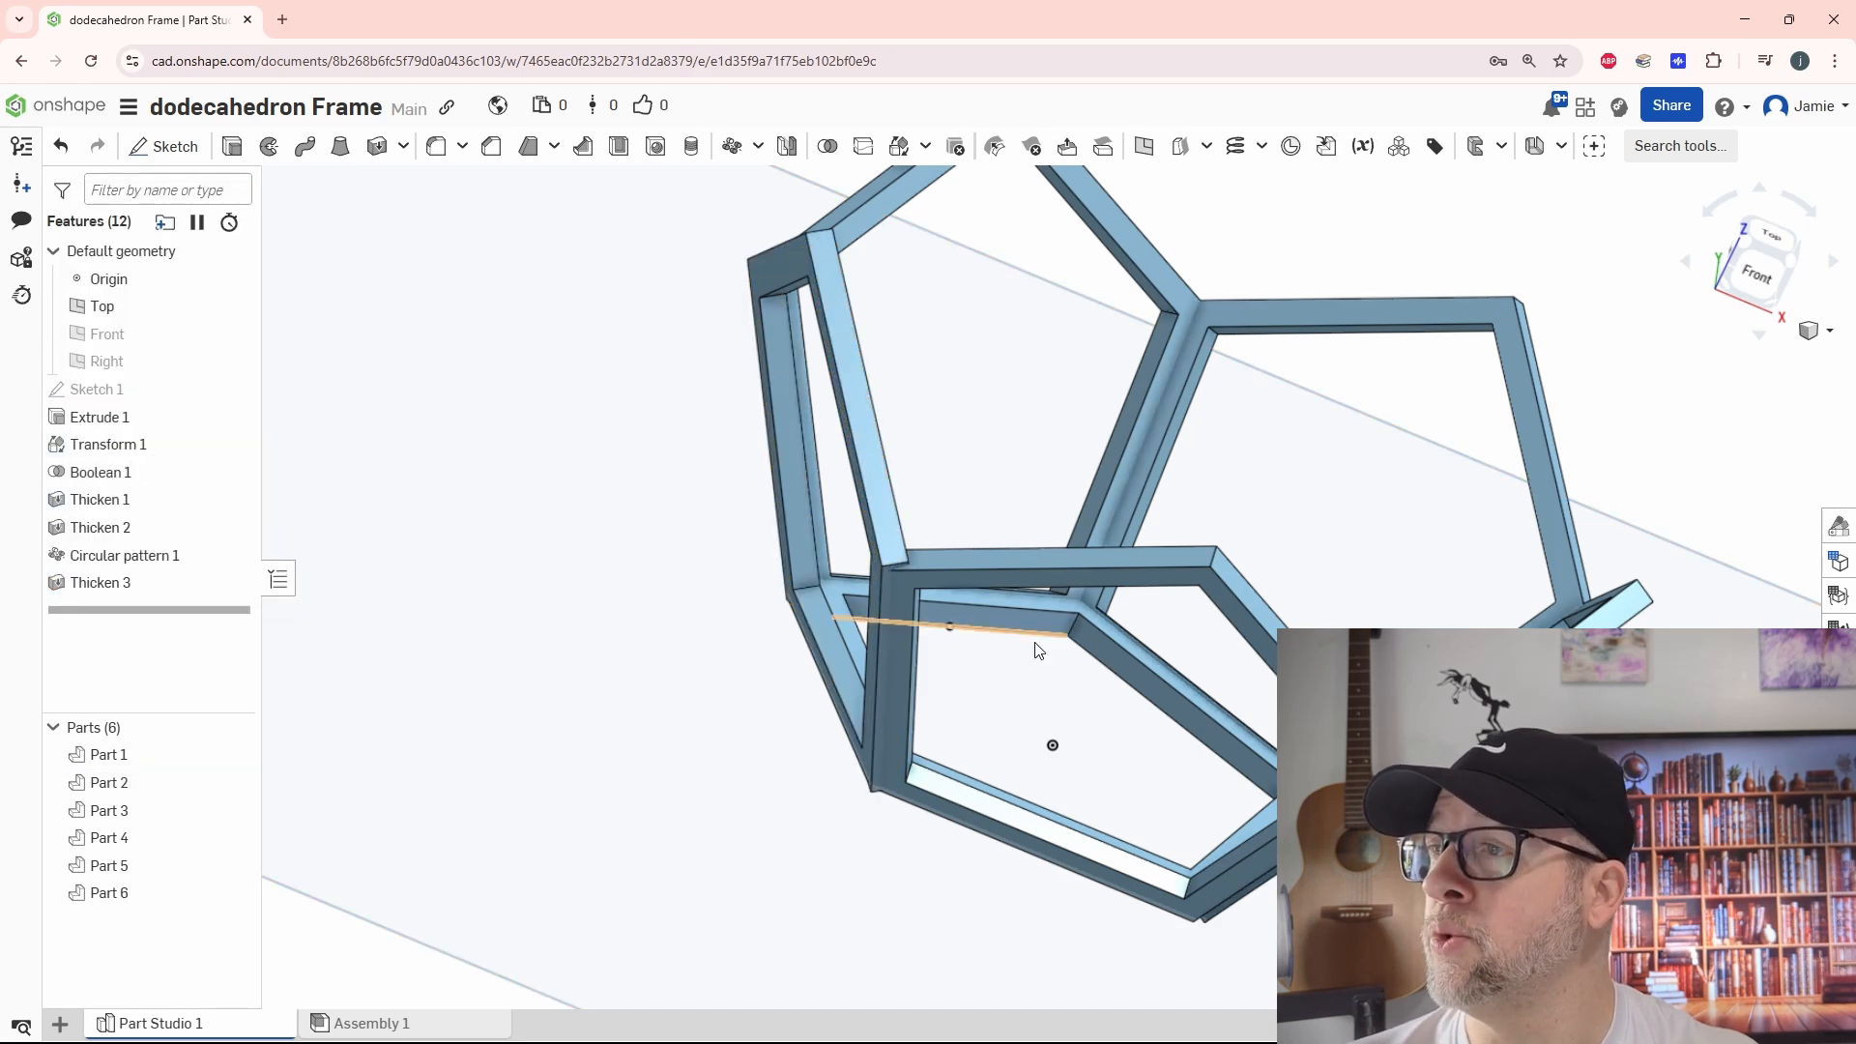
Reorder the side-face Thicken feature so it comes directly after Transform 1 and before Boolean 1, leaving nothing selected
{"action": "right_click_drag", "start_coordinate": [1038, 648], "coordinate": [861, 567]}
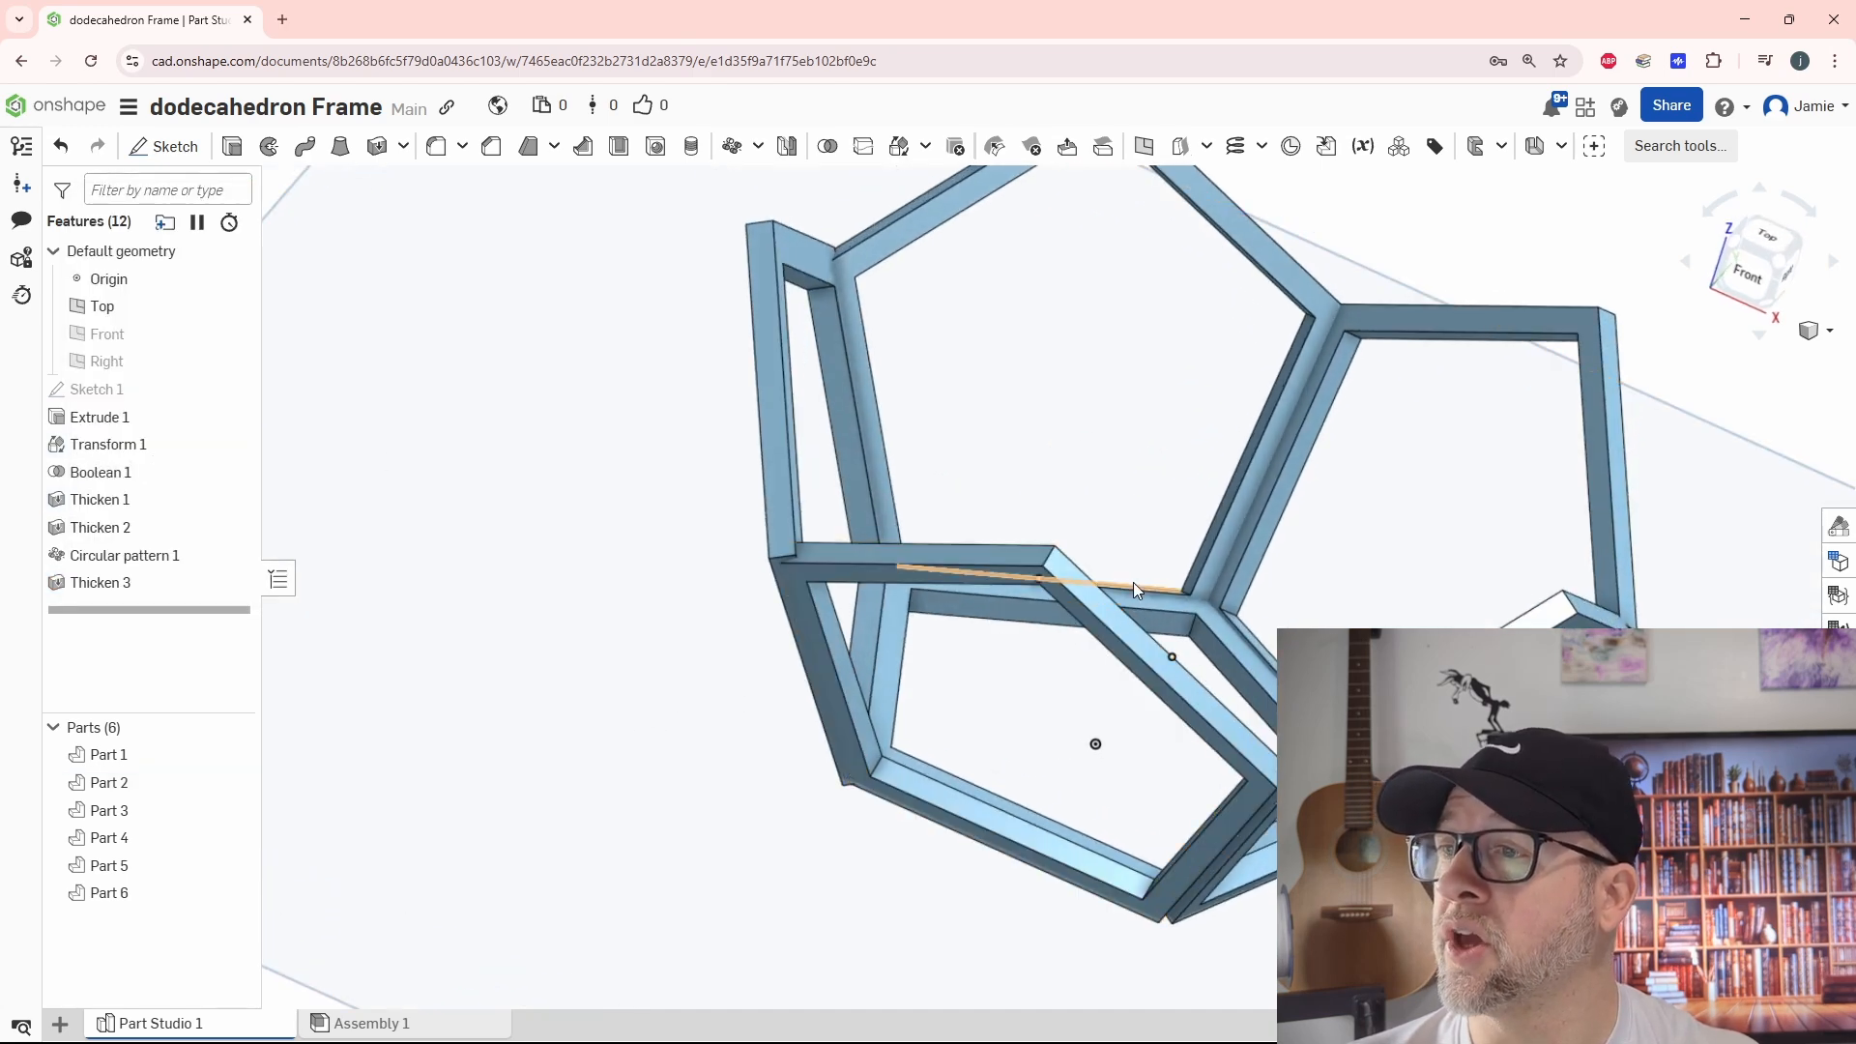
{"action": "left_click", "coordinate": [114, 585]}
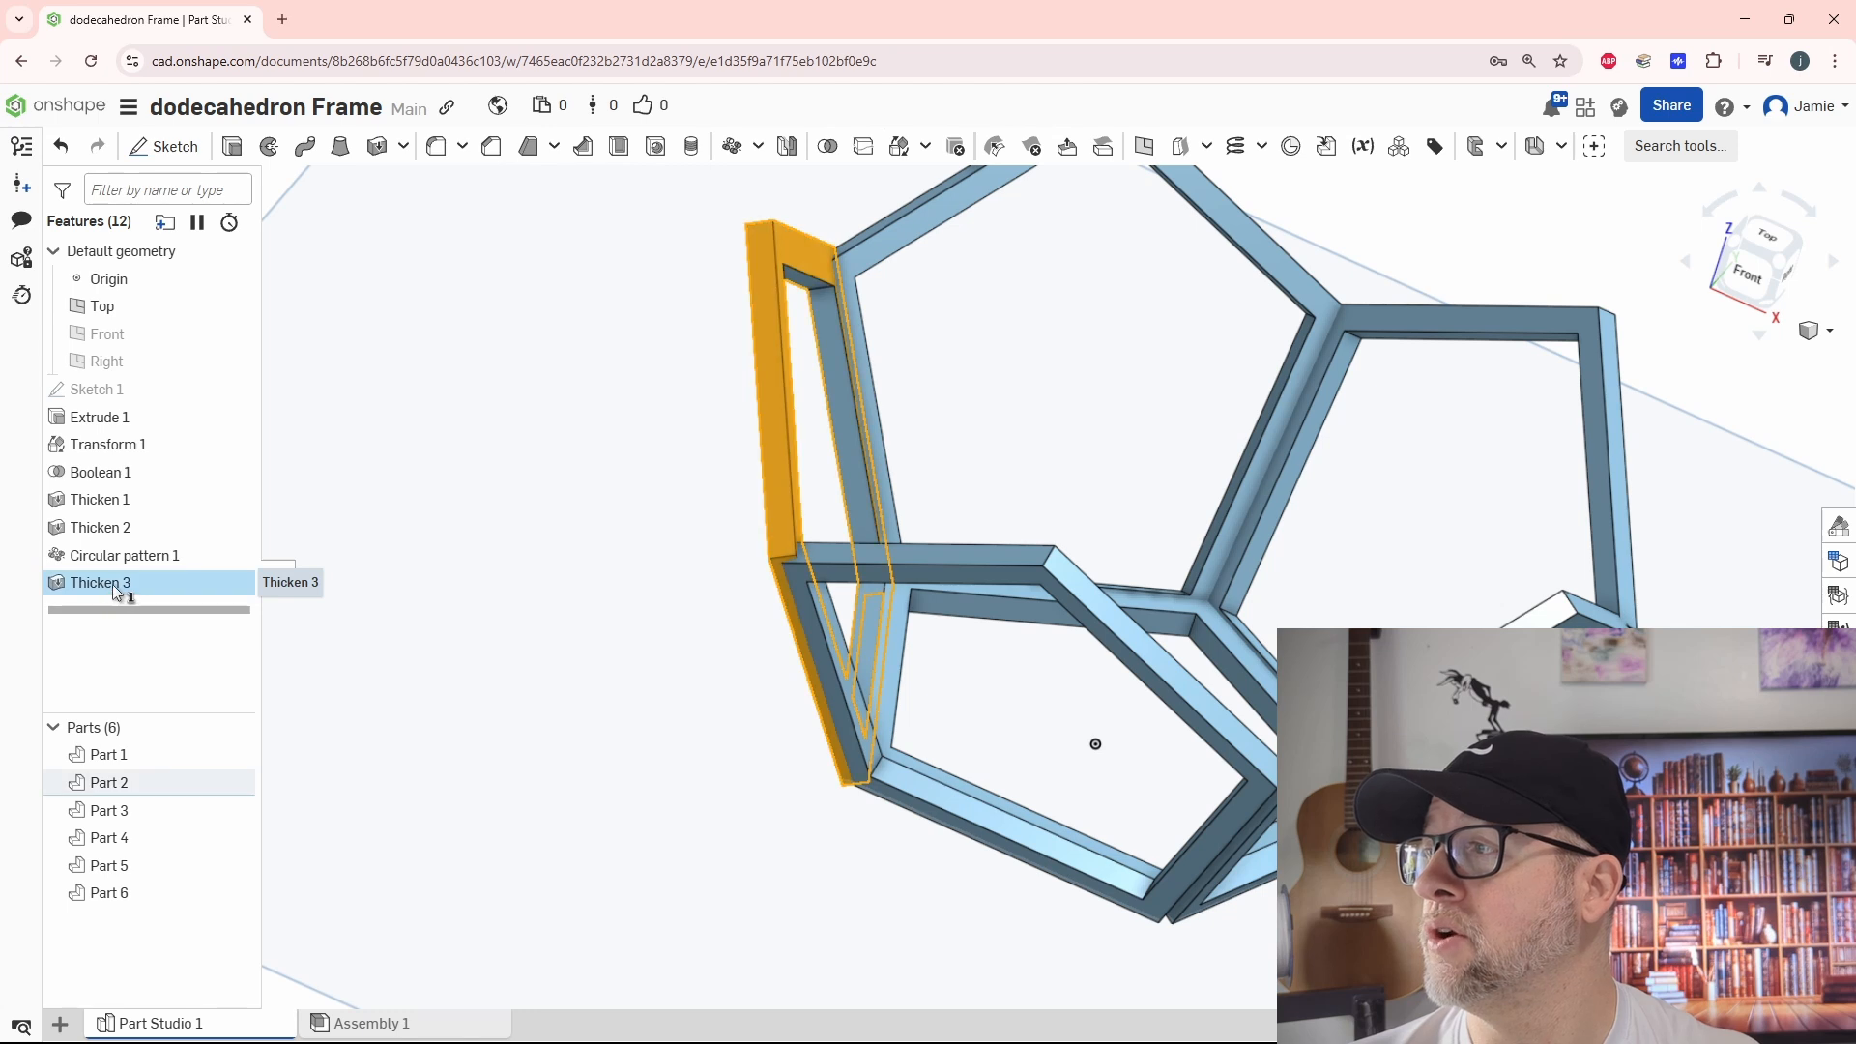
{"action": "left_click_drag", "start_coordinate": [109, 588], "coordinate": [132, 462]}
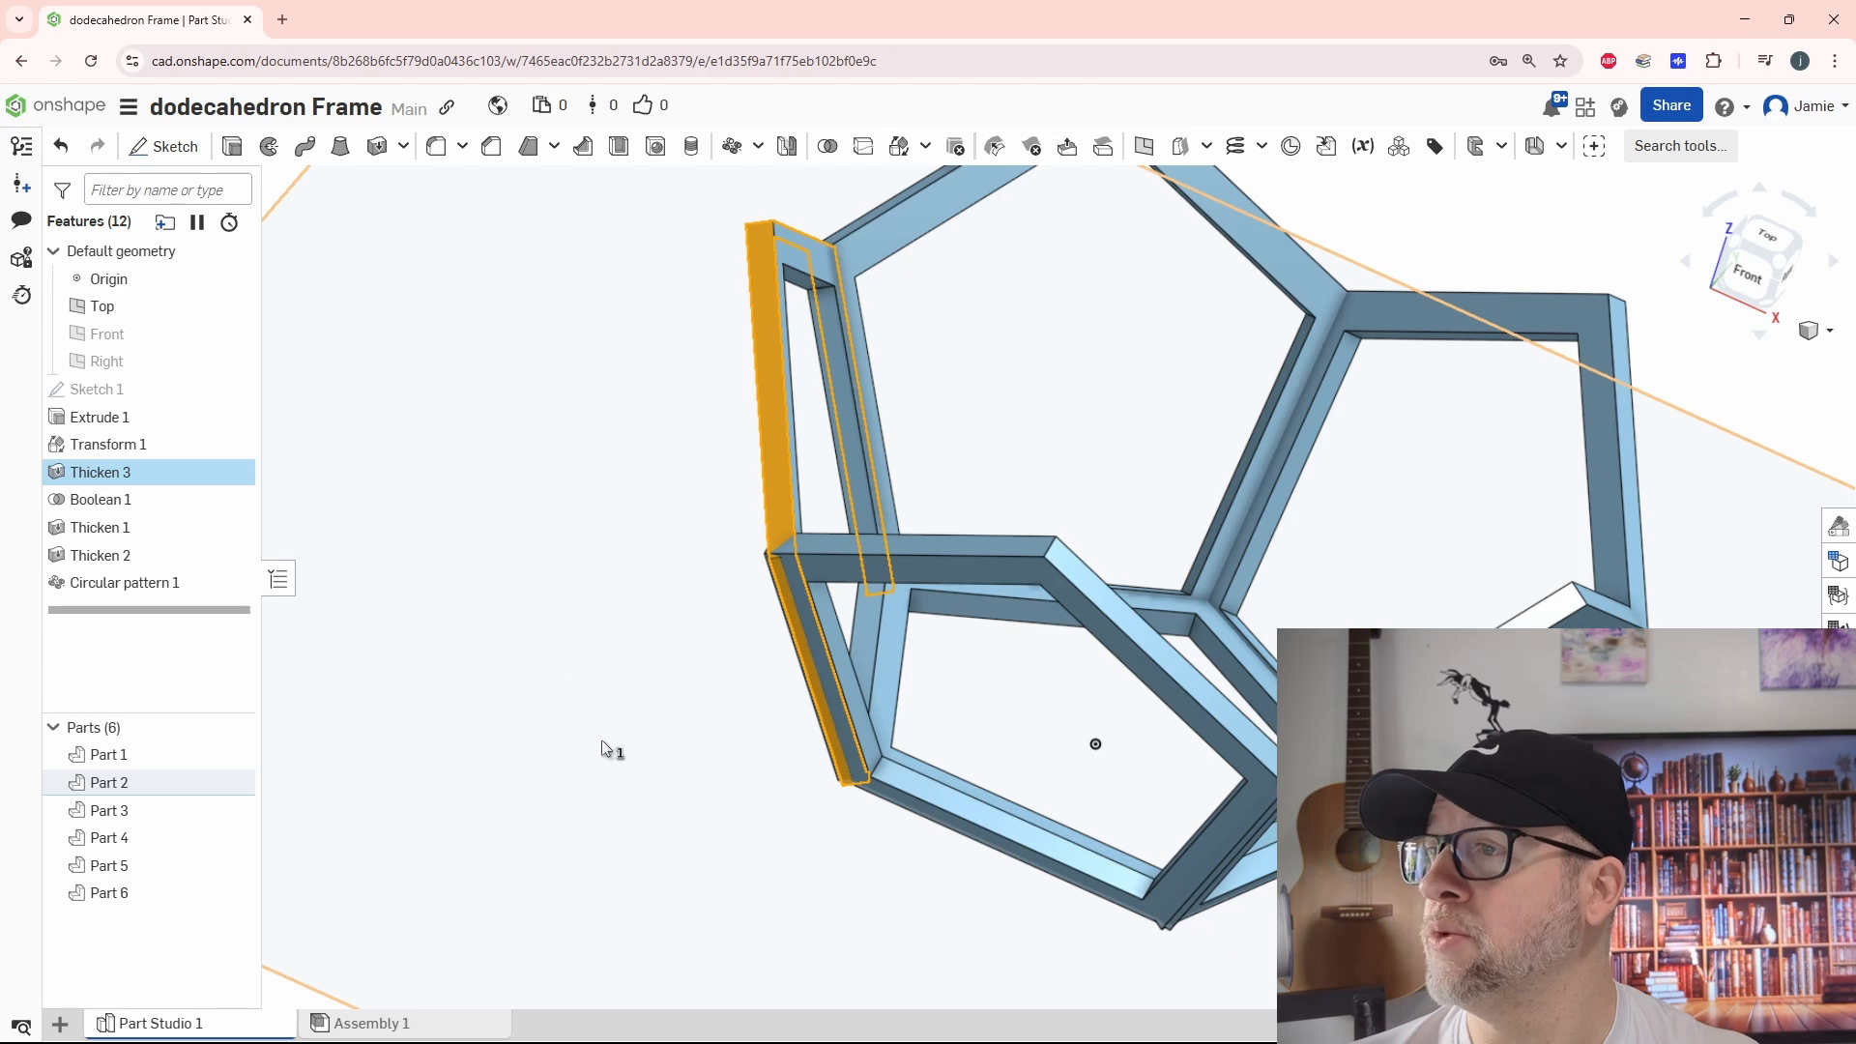
{"action": "right_click_drag", "start_coordinate": [602, 740], "coordinate": [646, 756]}
{"action": "right_click_drag", "start_coordinate": [953, 623], "coordinate": [986, 718]}
{"action": "scroll", "coordinate": [773, 594], "scroll_direction": "up", "scroll_amount": 3}
{"action": "left_click", "coordinate": [752, 597]}
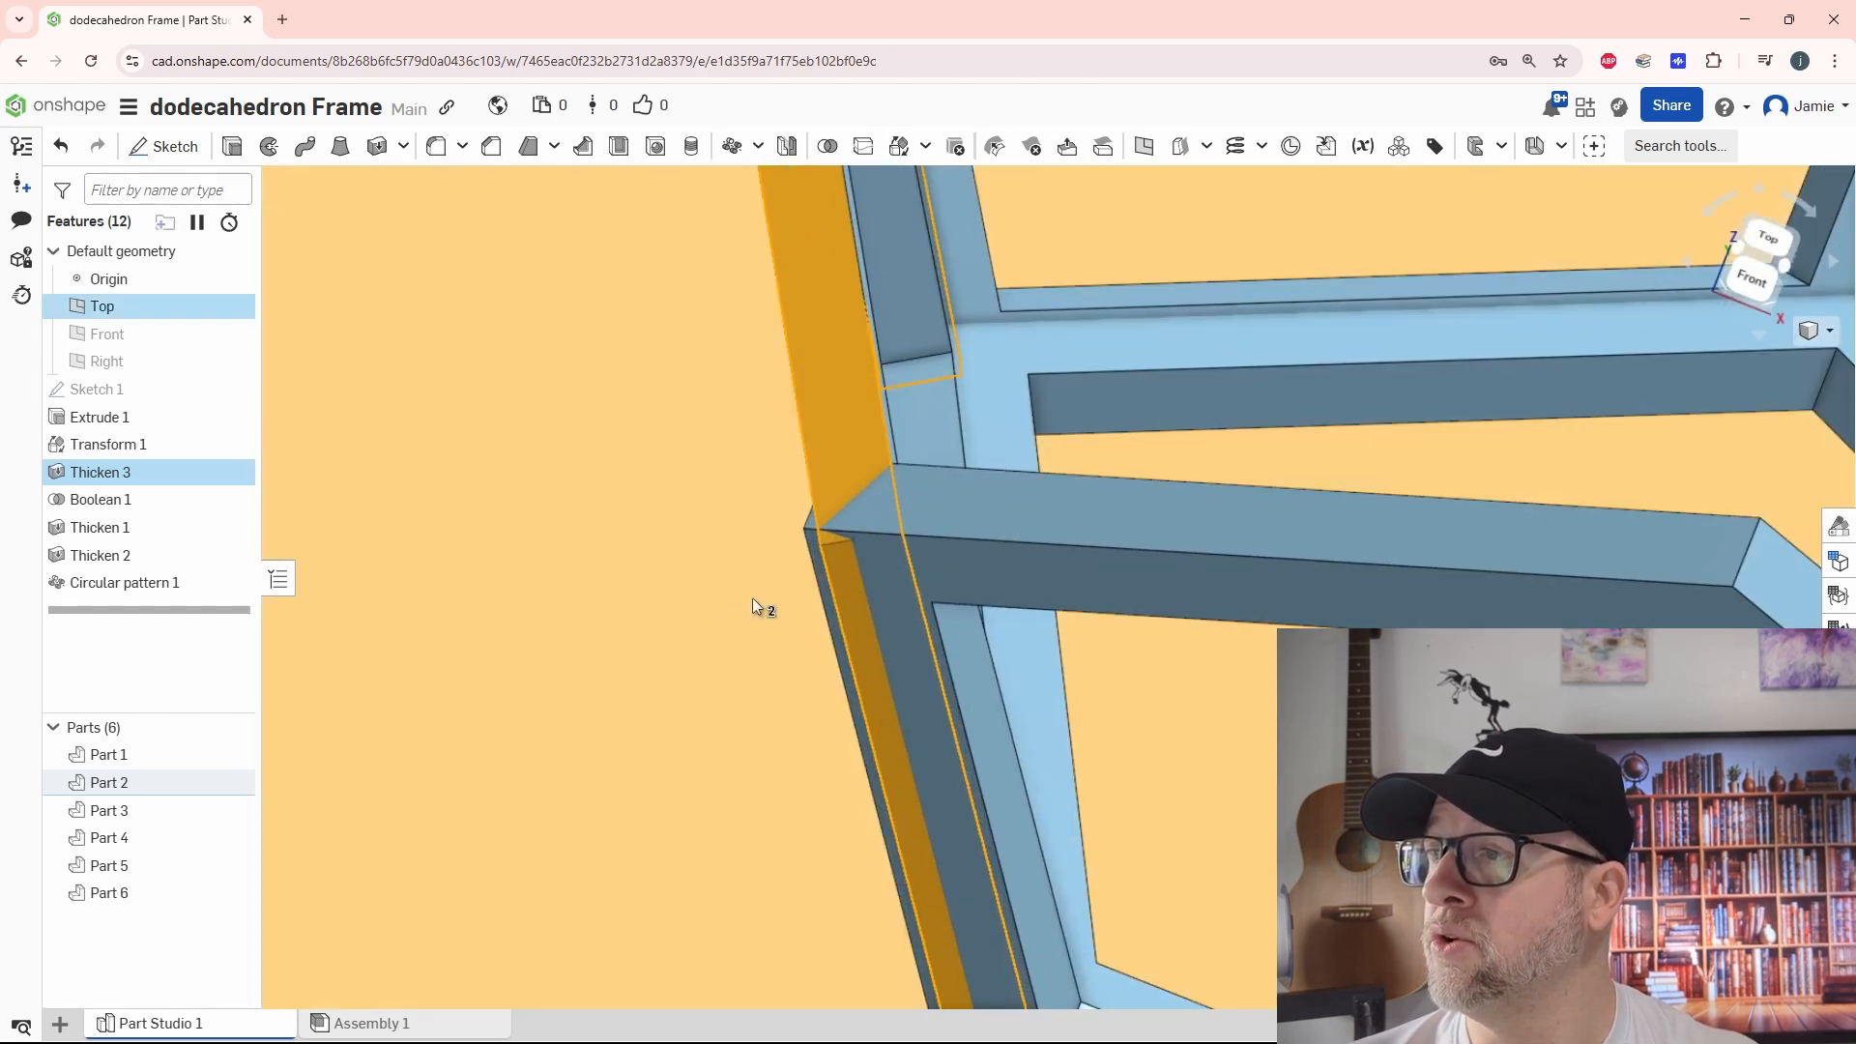
{"action": "scroll", "coordinate": [970, 667], "scroll_direction": "down", "scroll_amount": 3}
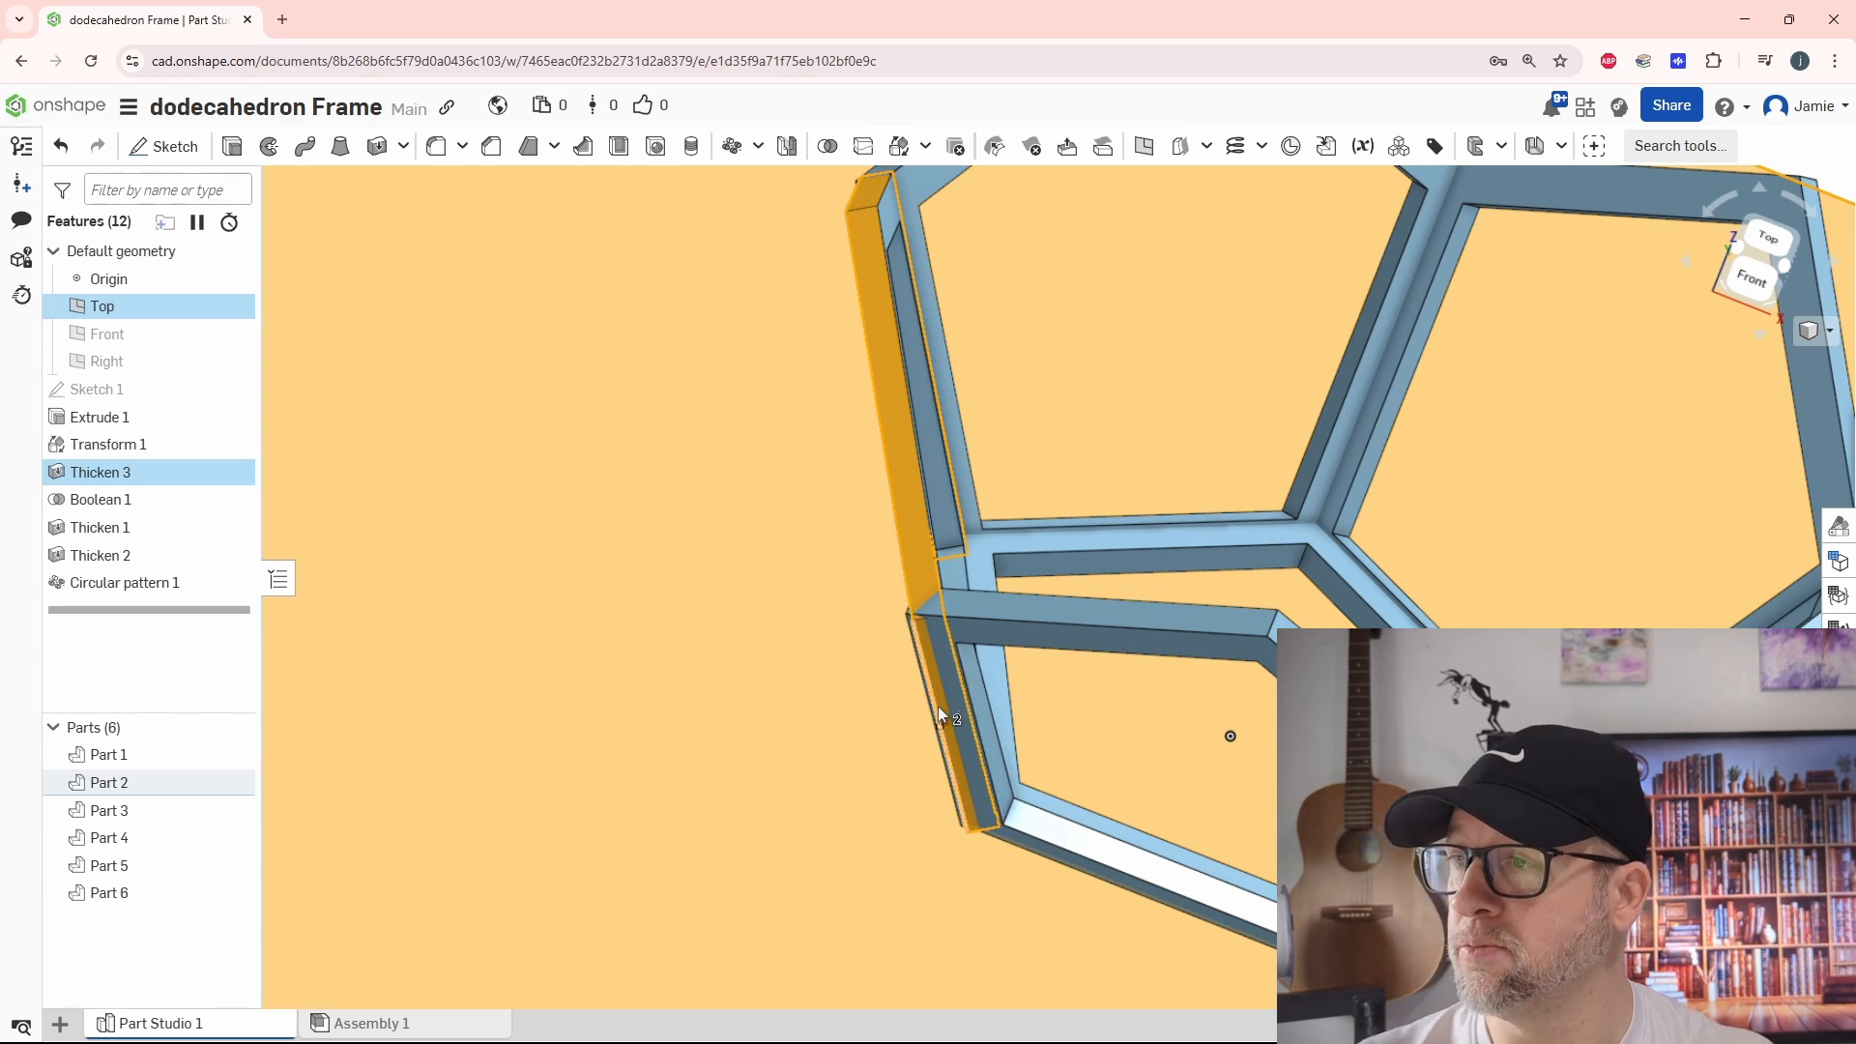
{"action": "scroll", "coordinate": [938, 706], "scroll_direction": "down", "scroll_amount": 2}
{"action": "left_click", "coordinate": [1576, 485]}
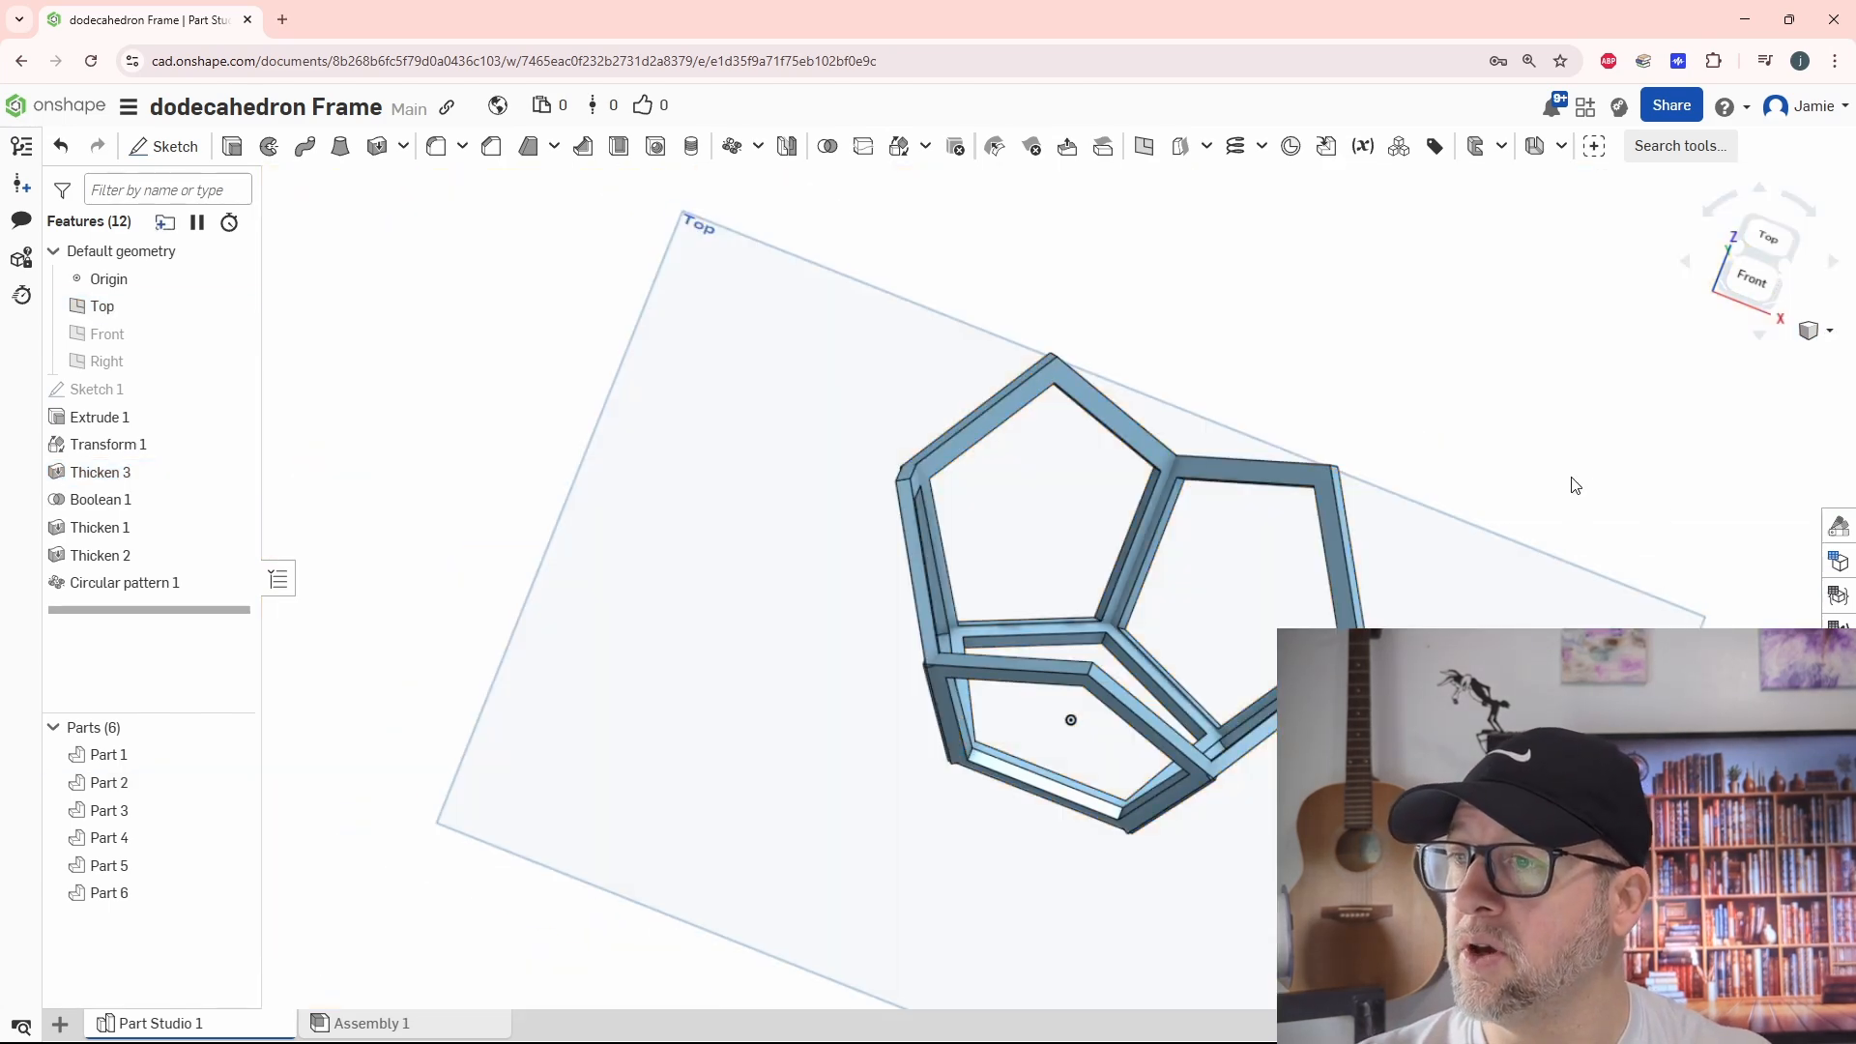
Set the first thickness of the side-face Thicken feature to 0.7 mm
{"action": "scroll", "coordinate": [1015, 696], "scroll_direction": "up", "scroll_amount": 6}
{"action": "left_click", "coordinate": [126, 472]}
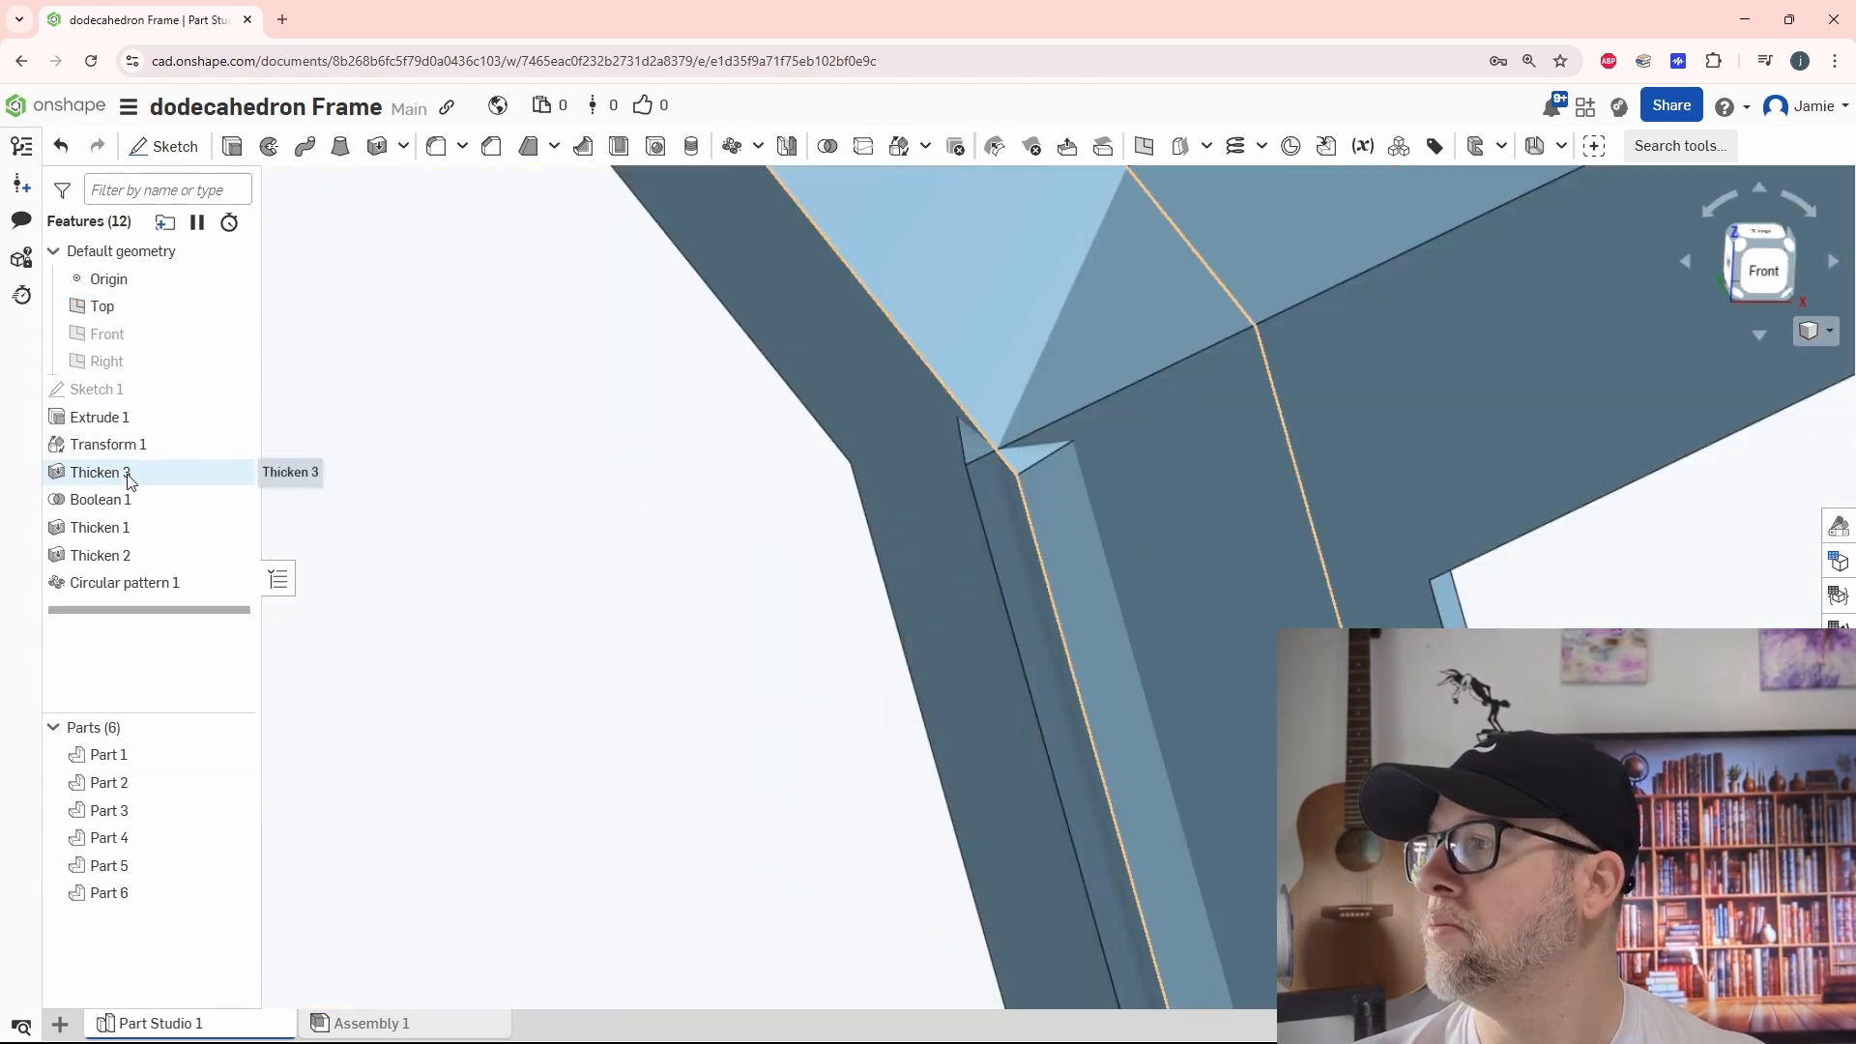
{"action": "double_click", "coordinate": [126, 473]}
{"action": "left_click", "coordinate": [195, 413]}
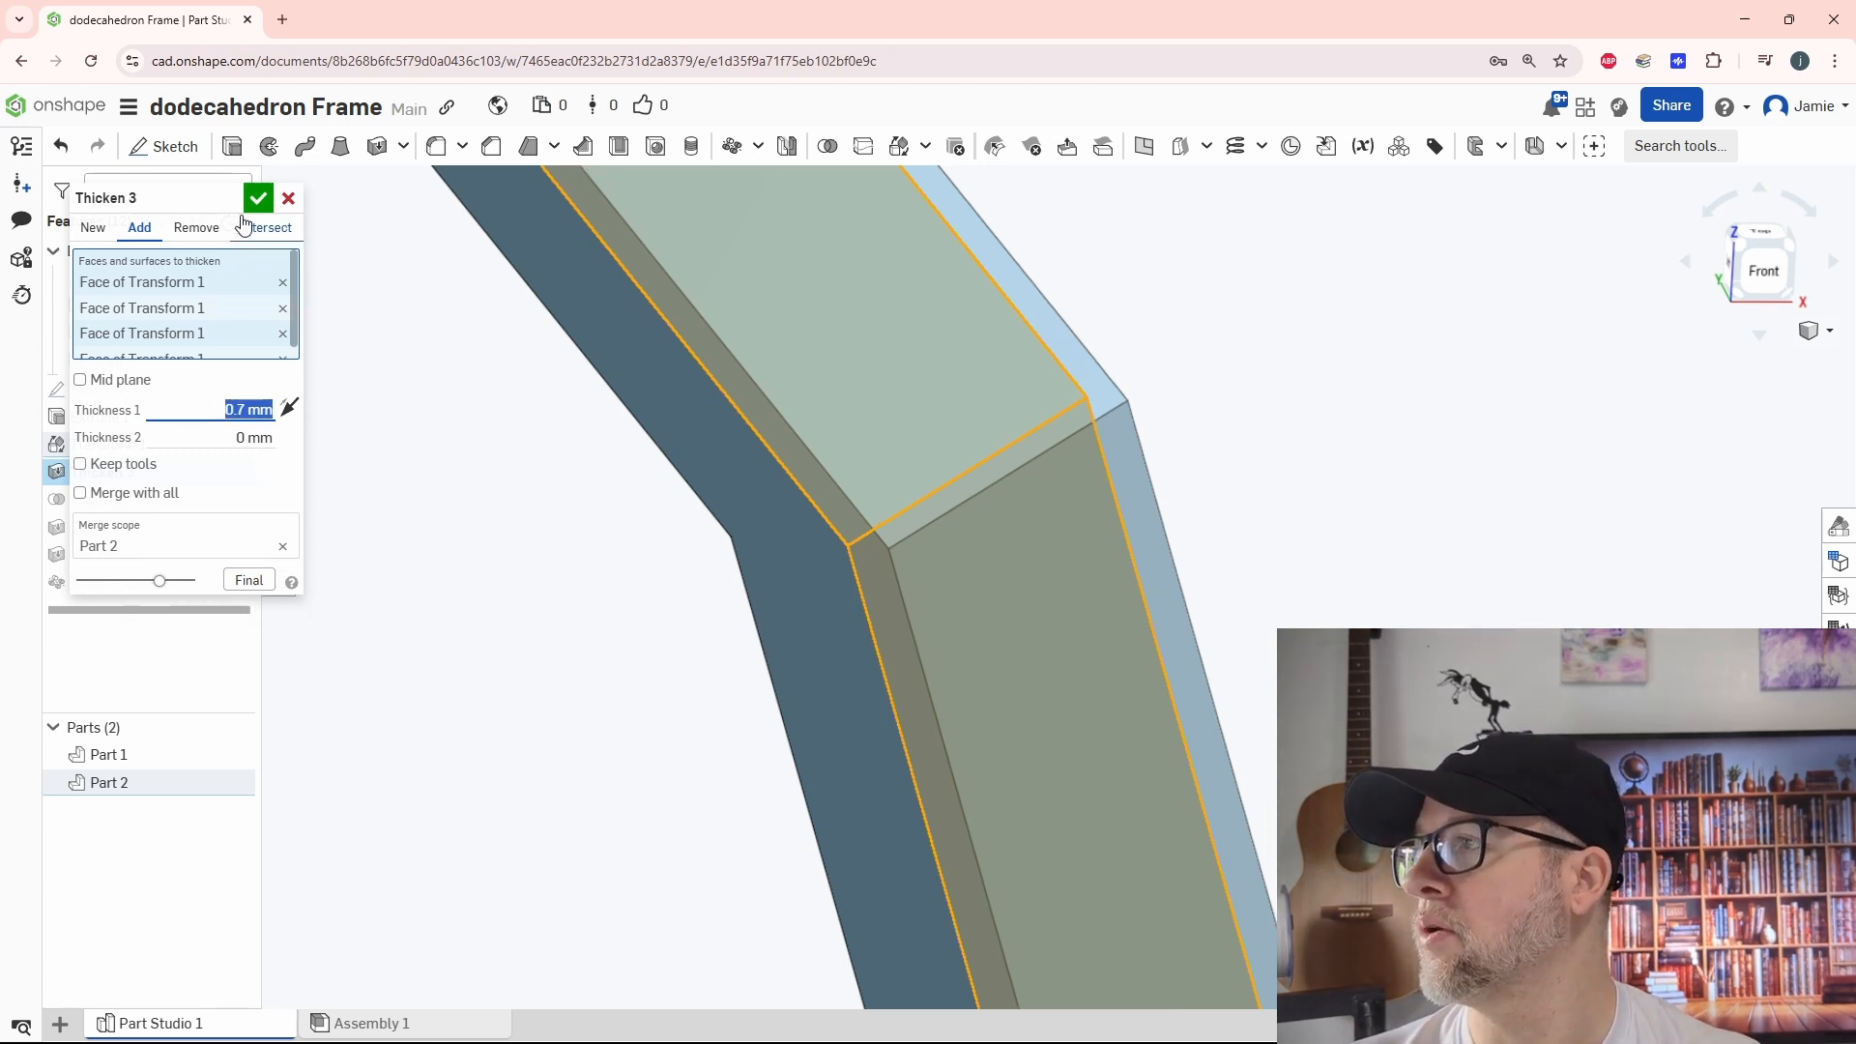
{"action": "key", "text": "Return"}
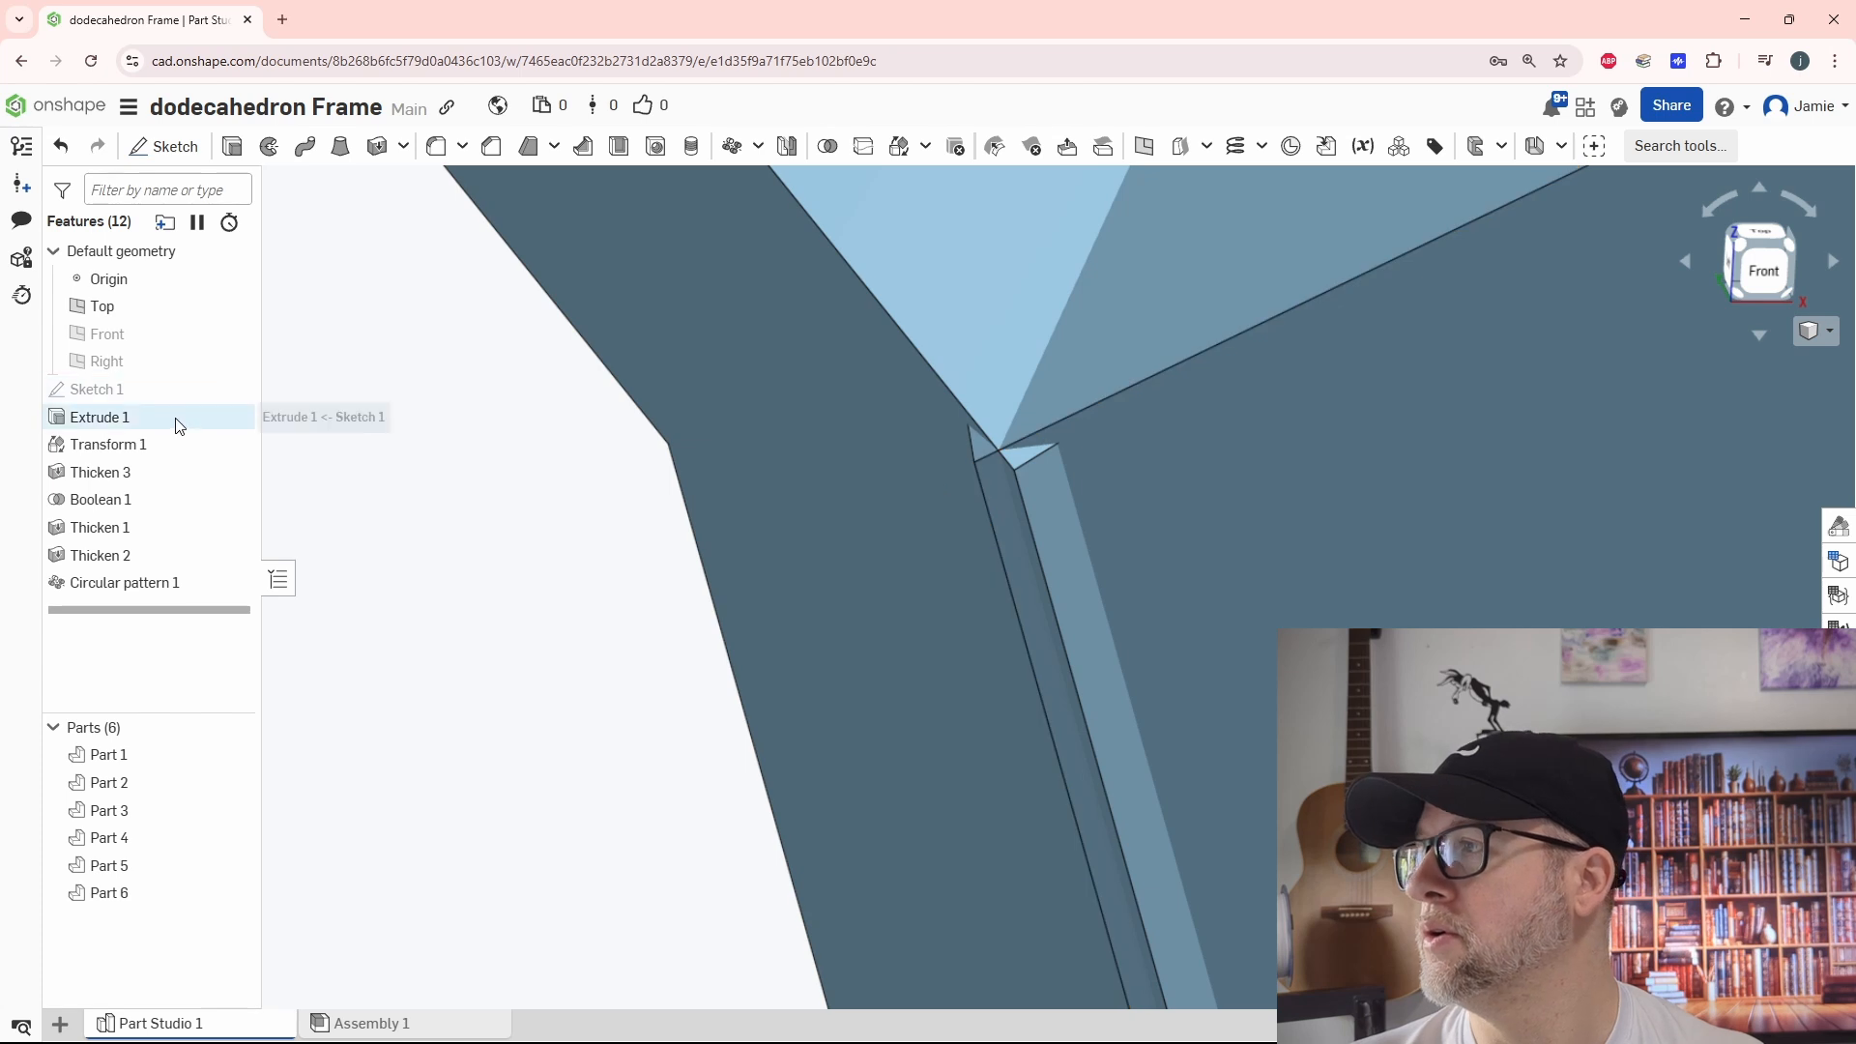
Set the first thickness of the side-face Thicken feature to 0.5 mm
{"action": "left_click", "coordinate": [129, 474]}
{"action": "double_click", "coordinate": [130, 472]}
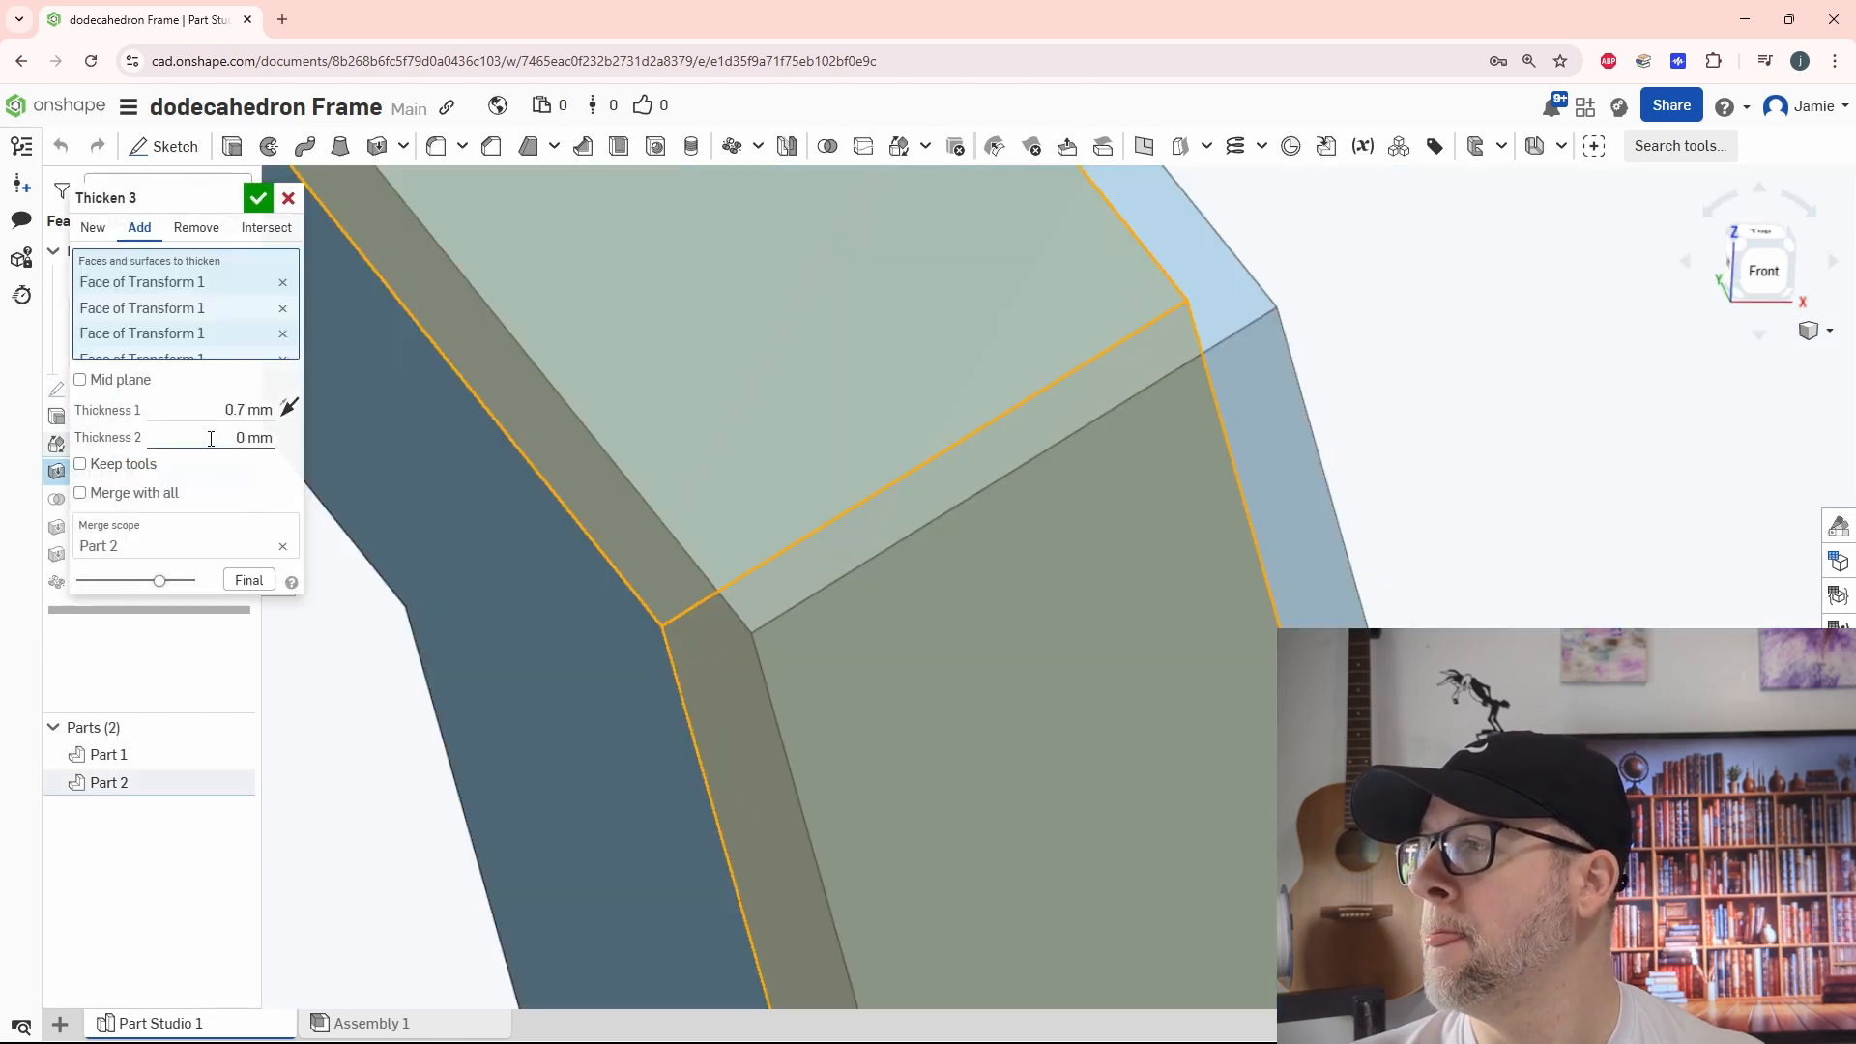
{"action": "left_click", "coordinate": [199, 407]}
{"action": "type", "text": "0.5"}
{"action": "key", "text": "Return"}
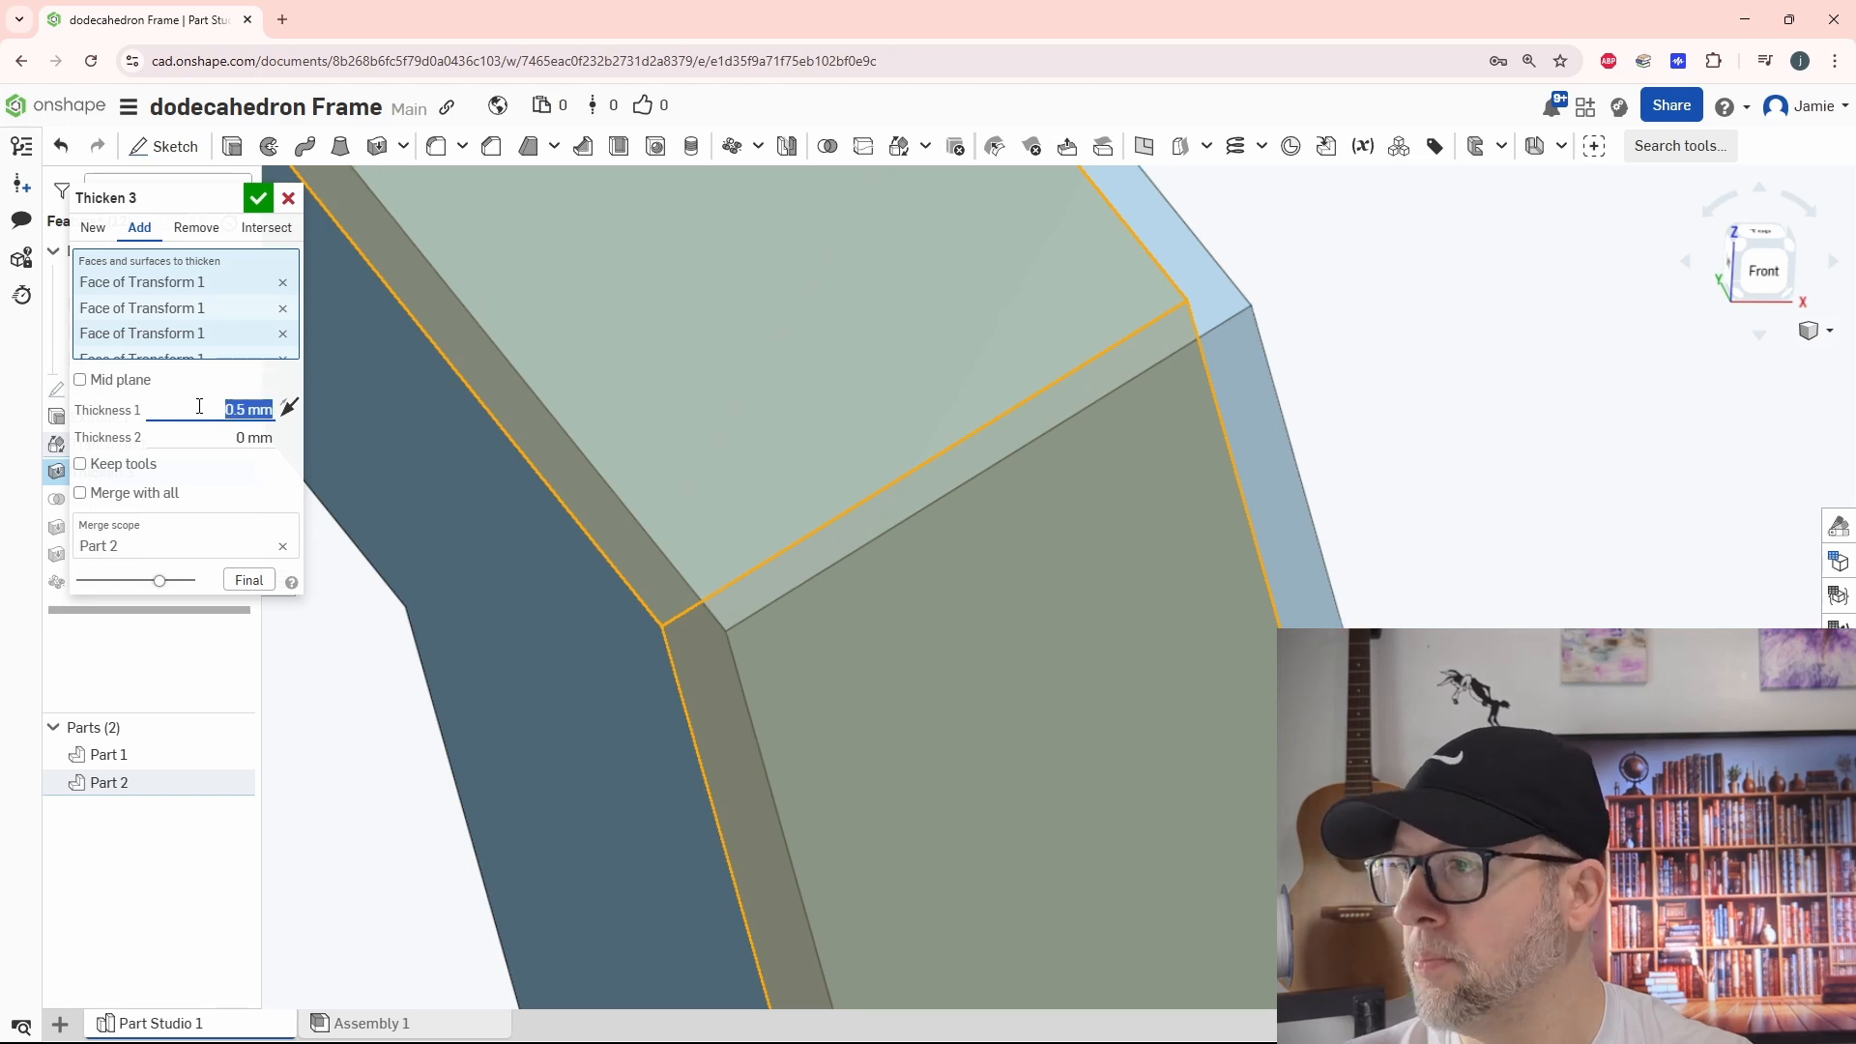
{"action": "left_click", "coordinate": [264, 205]}
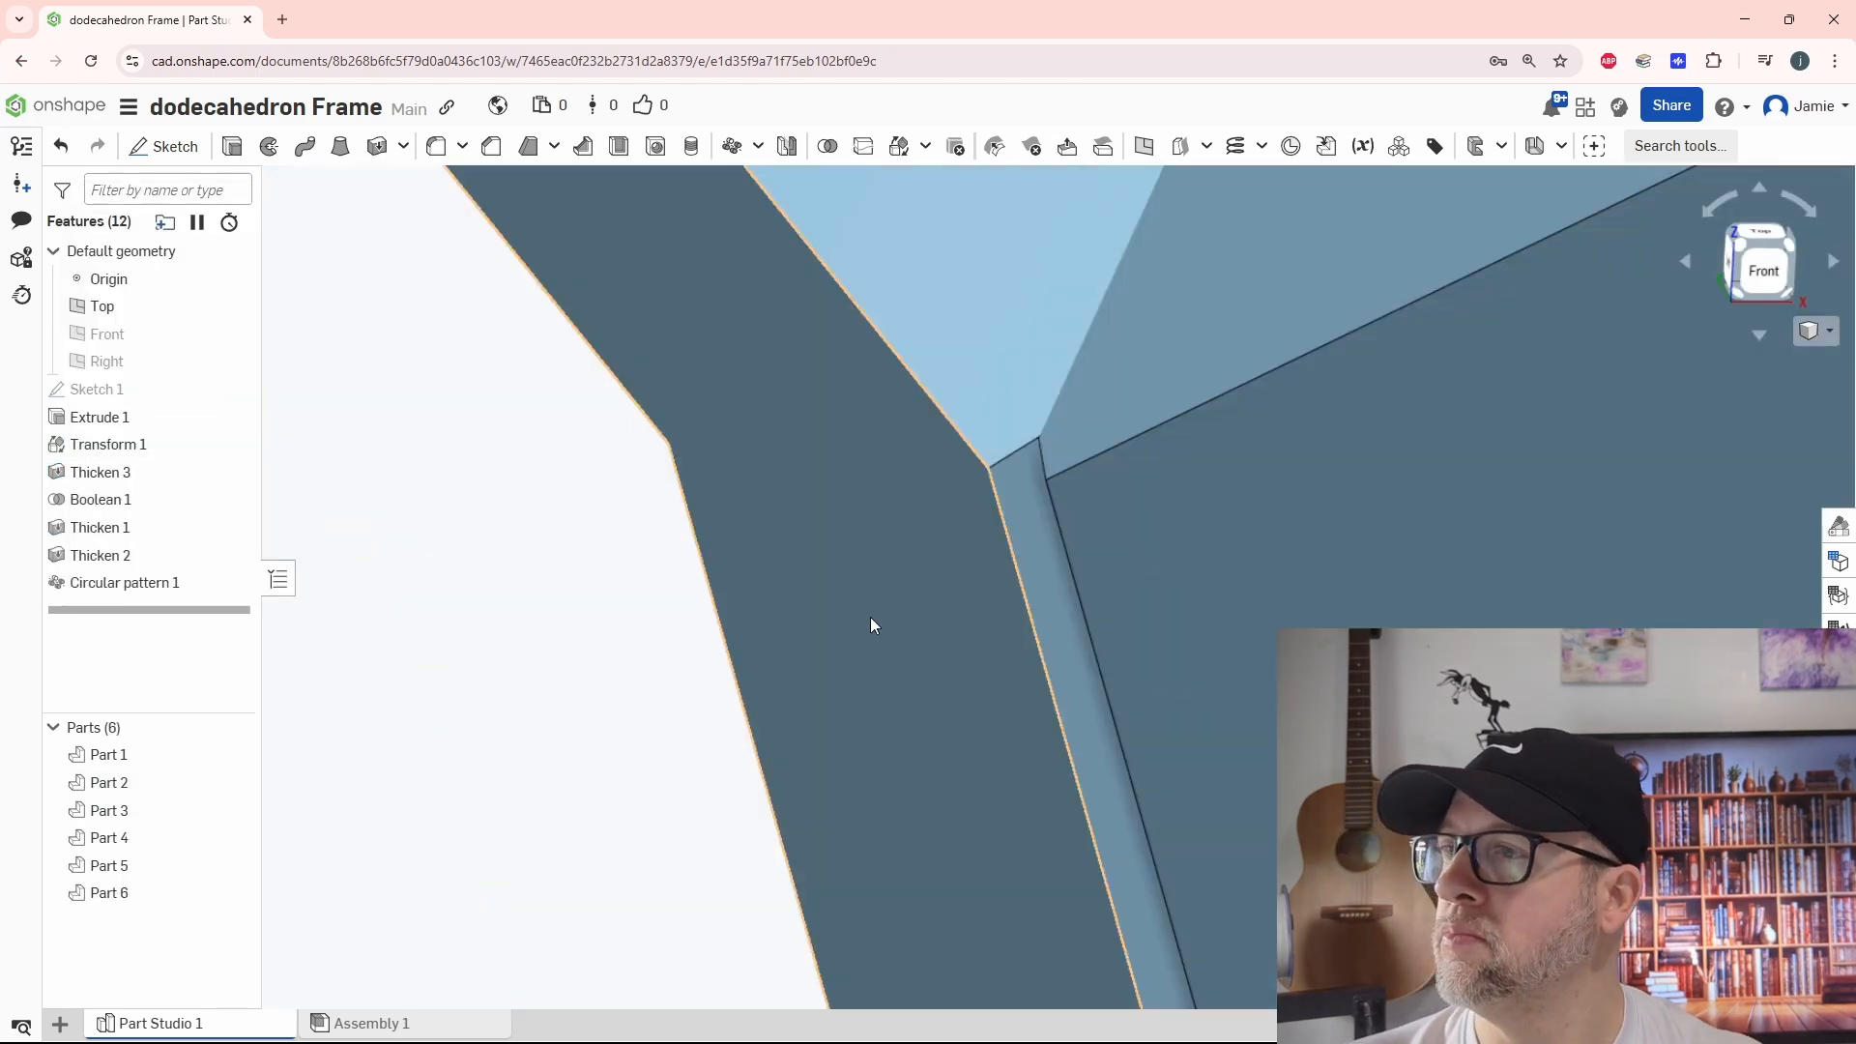
Use Replace Face to swap the tilted frame's narrow gap-side face for the neighbouring patterned frame's outer face
{"action": "scroll", "coordinate": [873, 619], "scroll_direction": "down", "scroll_amount": 3}
{"action": "mouse_move", "coordinate": [1027, 698]}
{"action": "right_mouse_down"}
{"action": "mouse_move", "coordinate": [1058, 710]}
{"action": "mouse_move", "coordinate": [1050, 670]}
{"action": "mouse_move", "coordinate": [1040, 699]}
{"action": "right_mouse_up"}
{"action": "scroll", "coordinate": [1040, 698], "scroll_direction": "down", "scroll_amount": 3}
{"action": "scroll", "coordinate": [1040, 698], "scroll_direction": "down", "scroll_amount": 10}
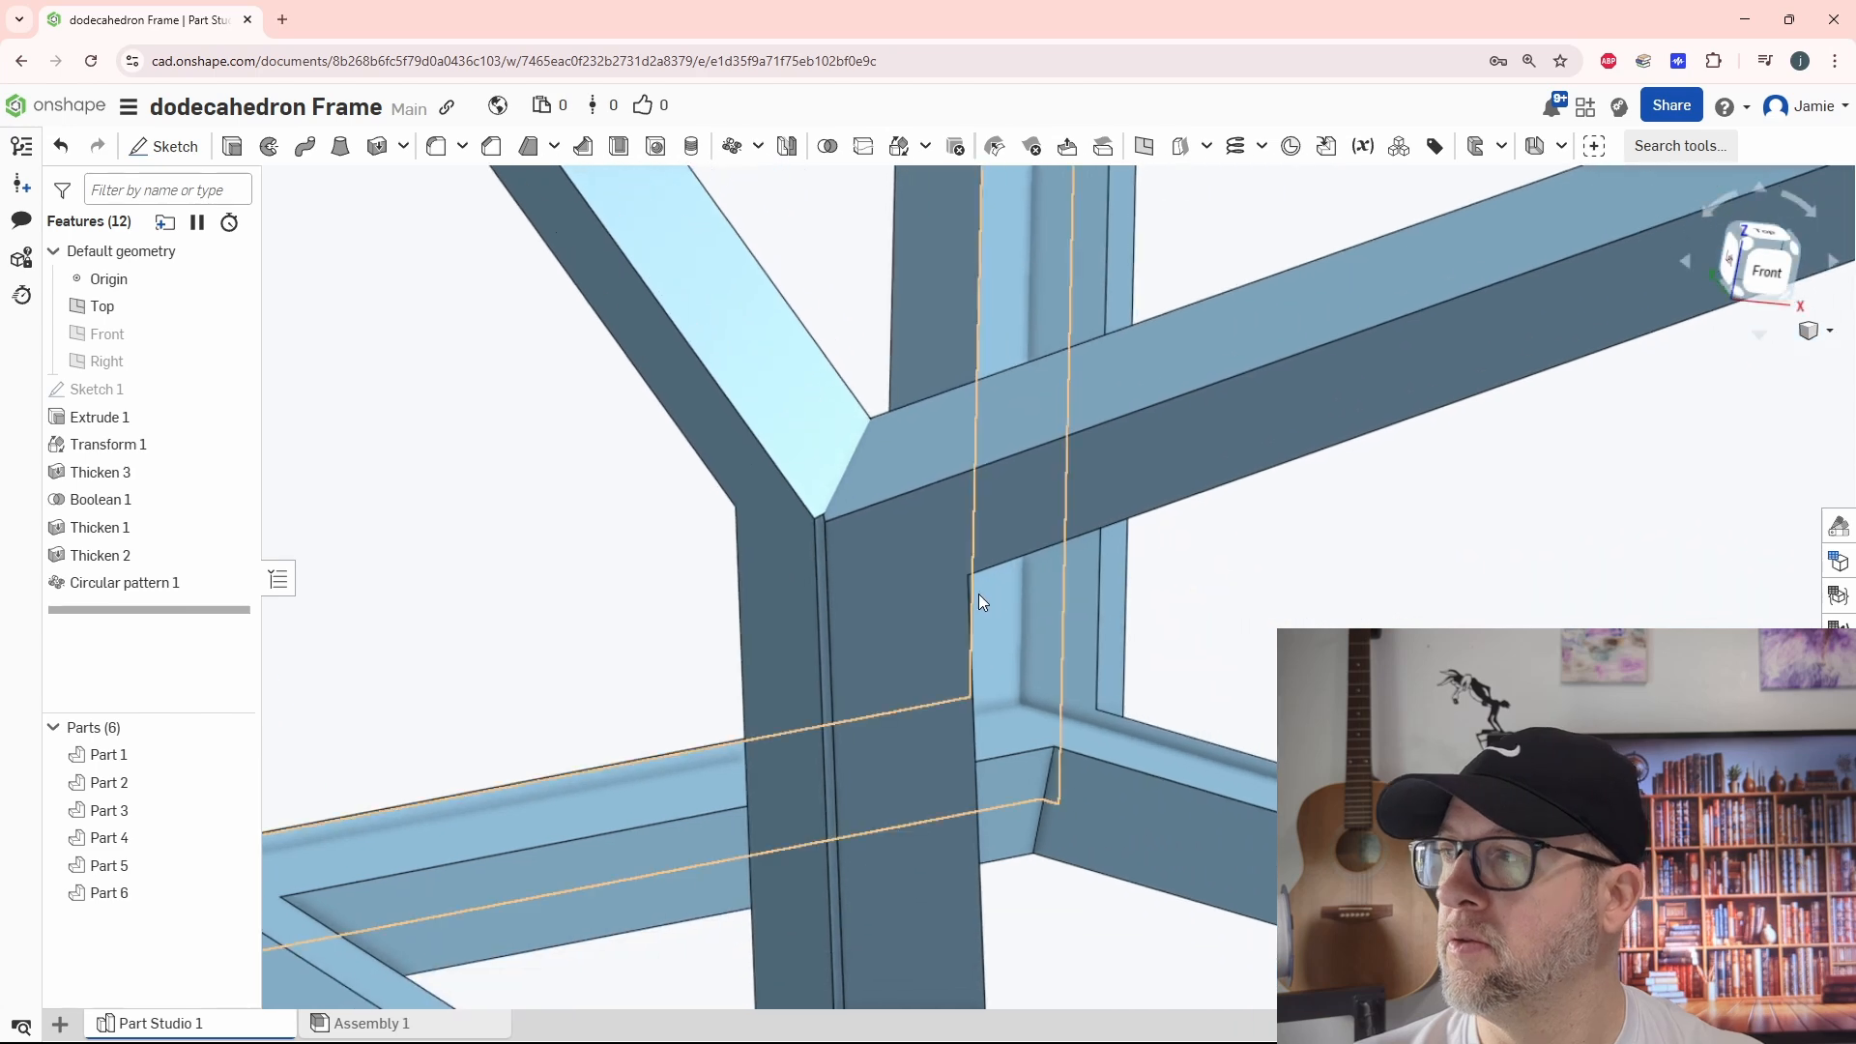
{"action": "scroll", "coordinate": [971, 617], "scroll_direction": "up", "scroll_amount": 10}
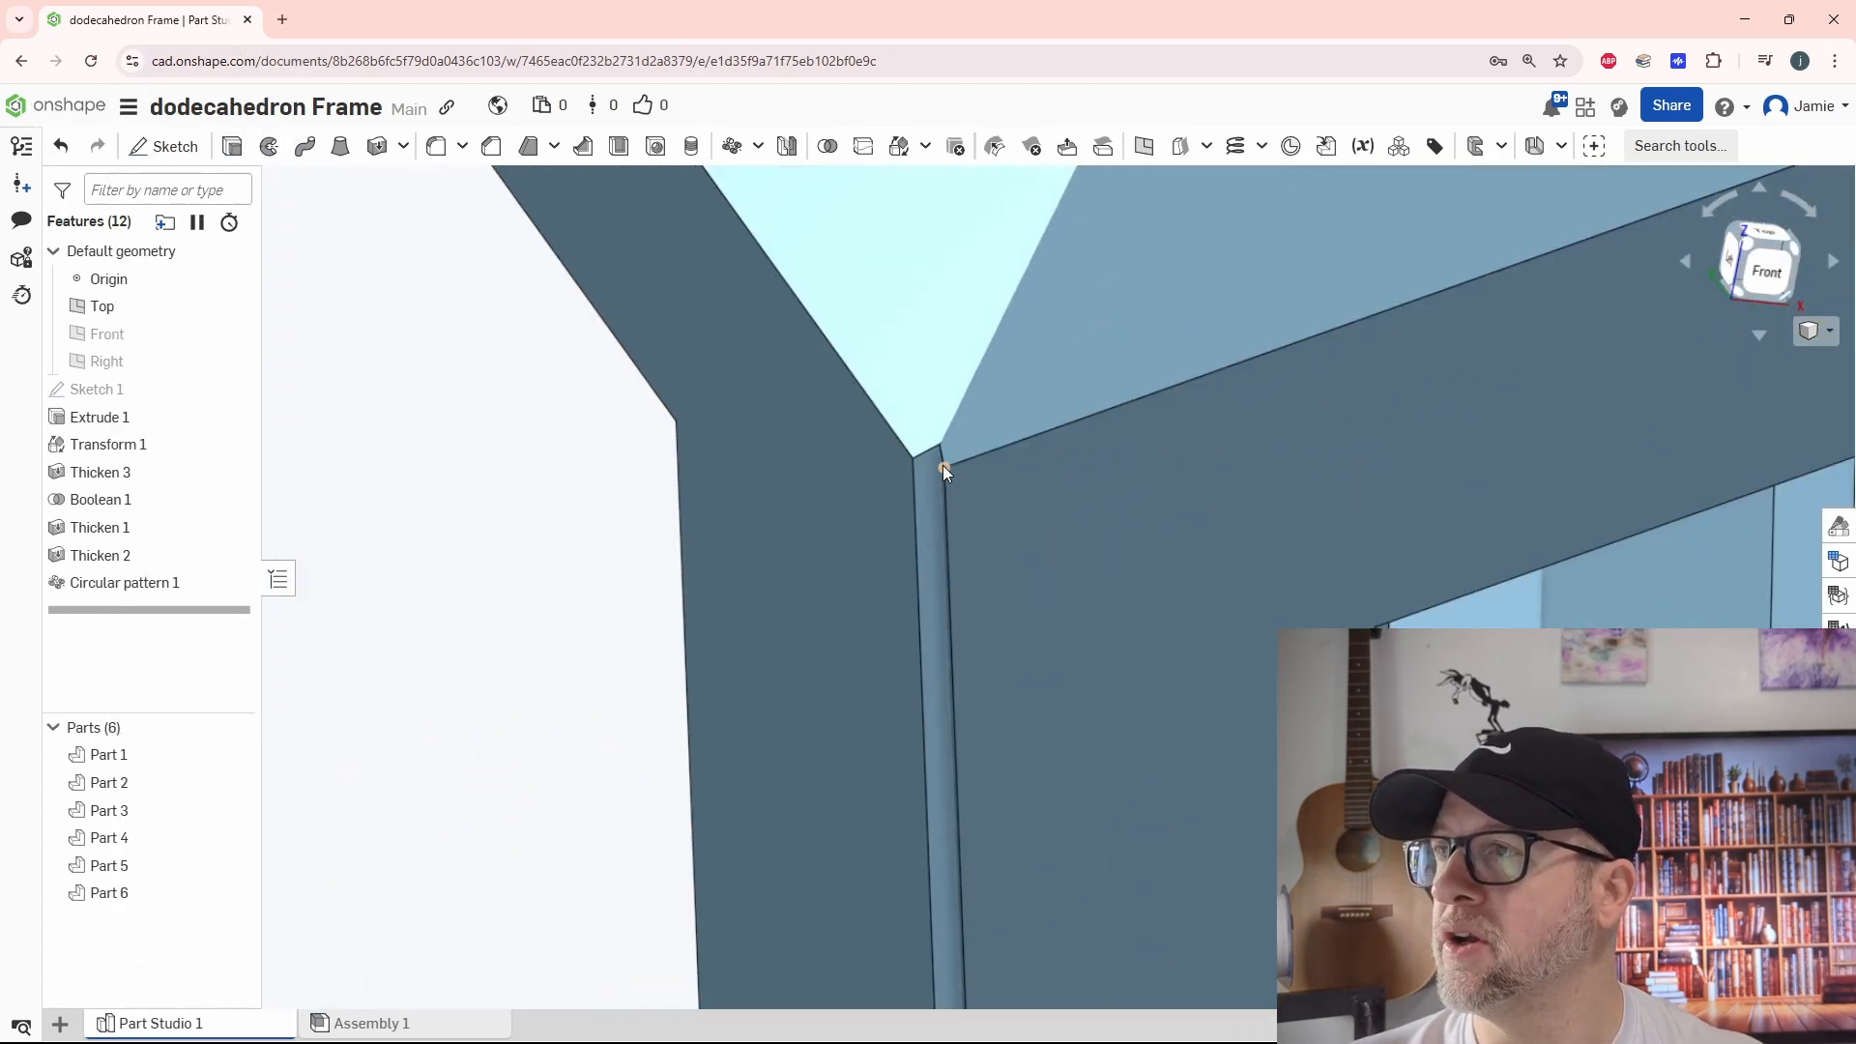
{"action": "scroll", "coordinate": [936, 482], "scroll_direction": "down", "scroll_amount": 2}
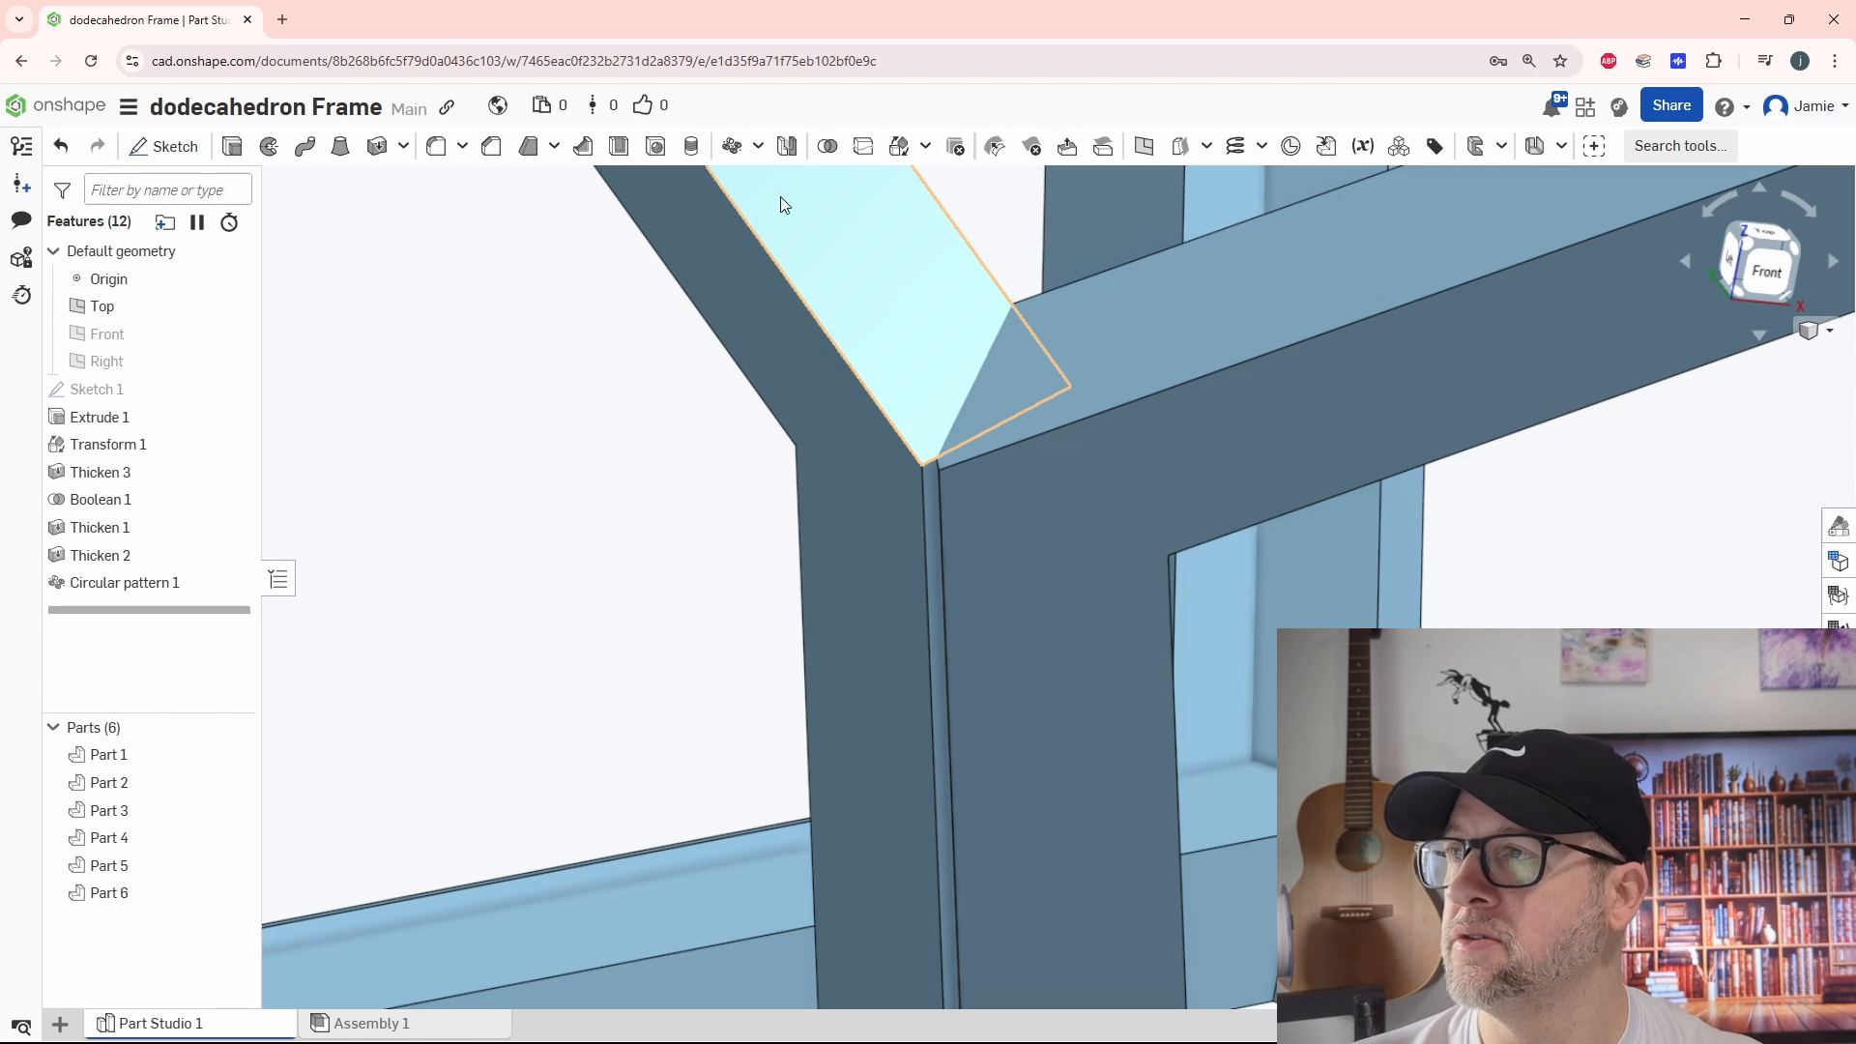
{"action": "middle_click_drag", "start_coordinate": [915, 406], "coordinate": [750, 431]}
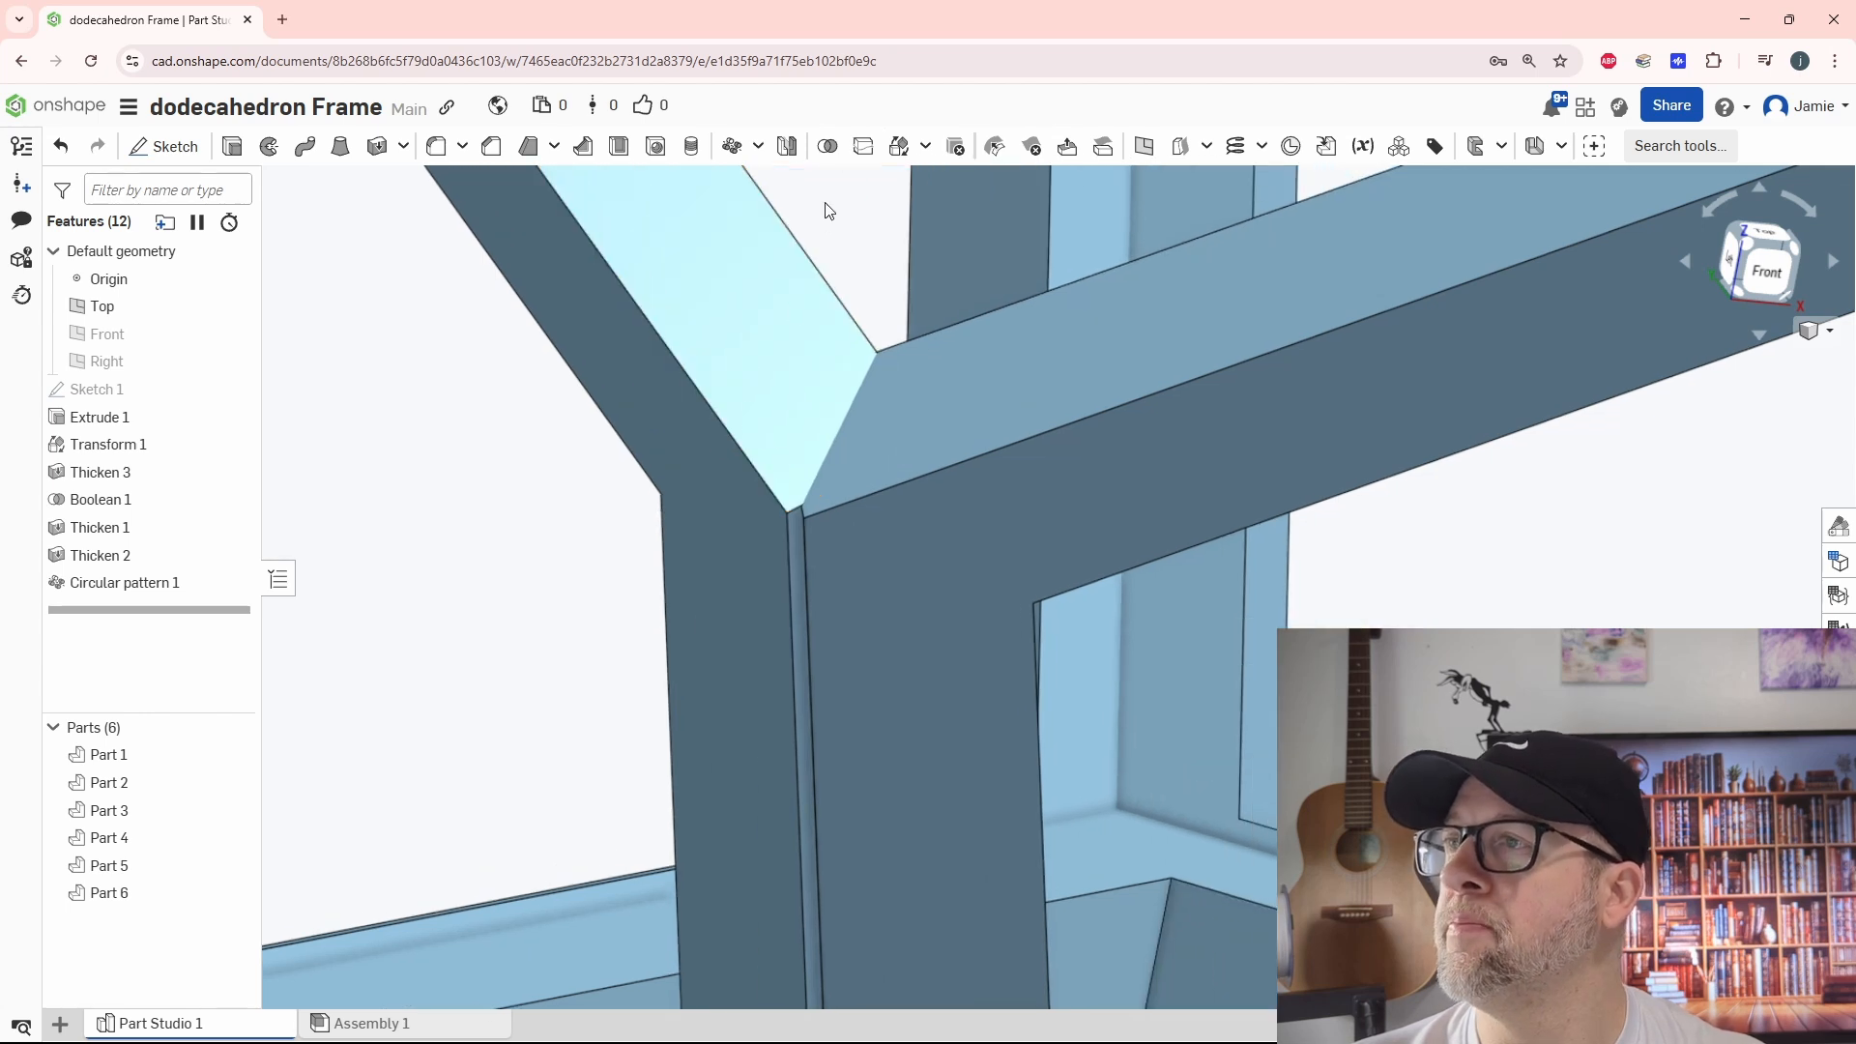
{"action": "left_click", "coordinate": [1103, 147]}
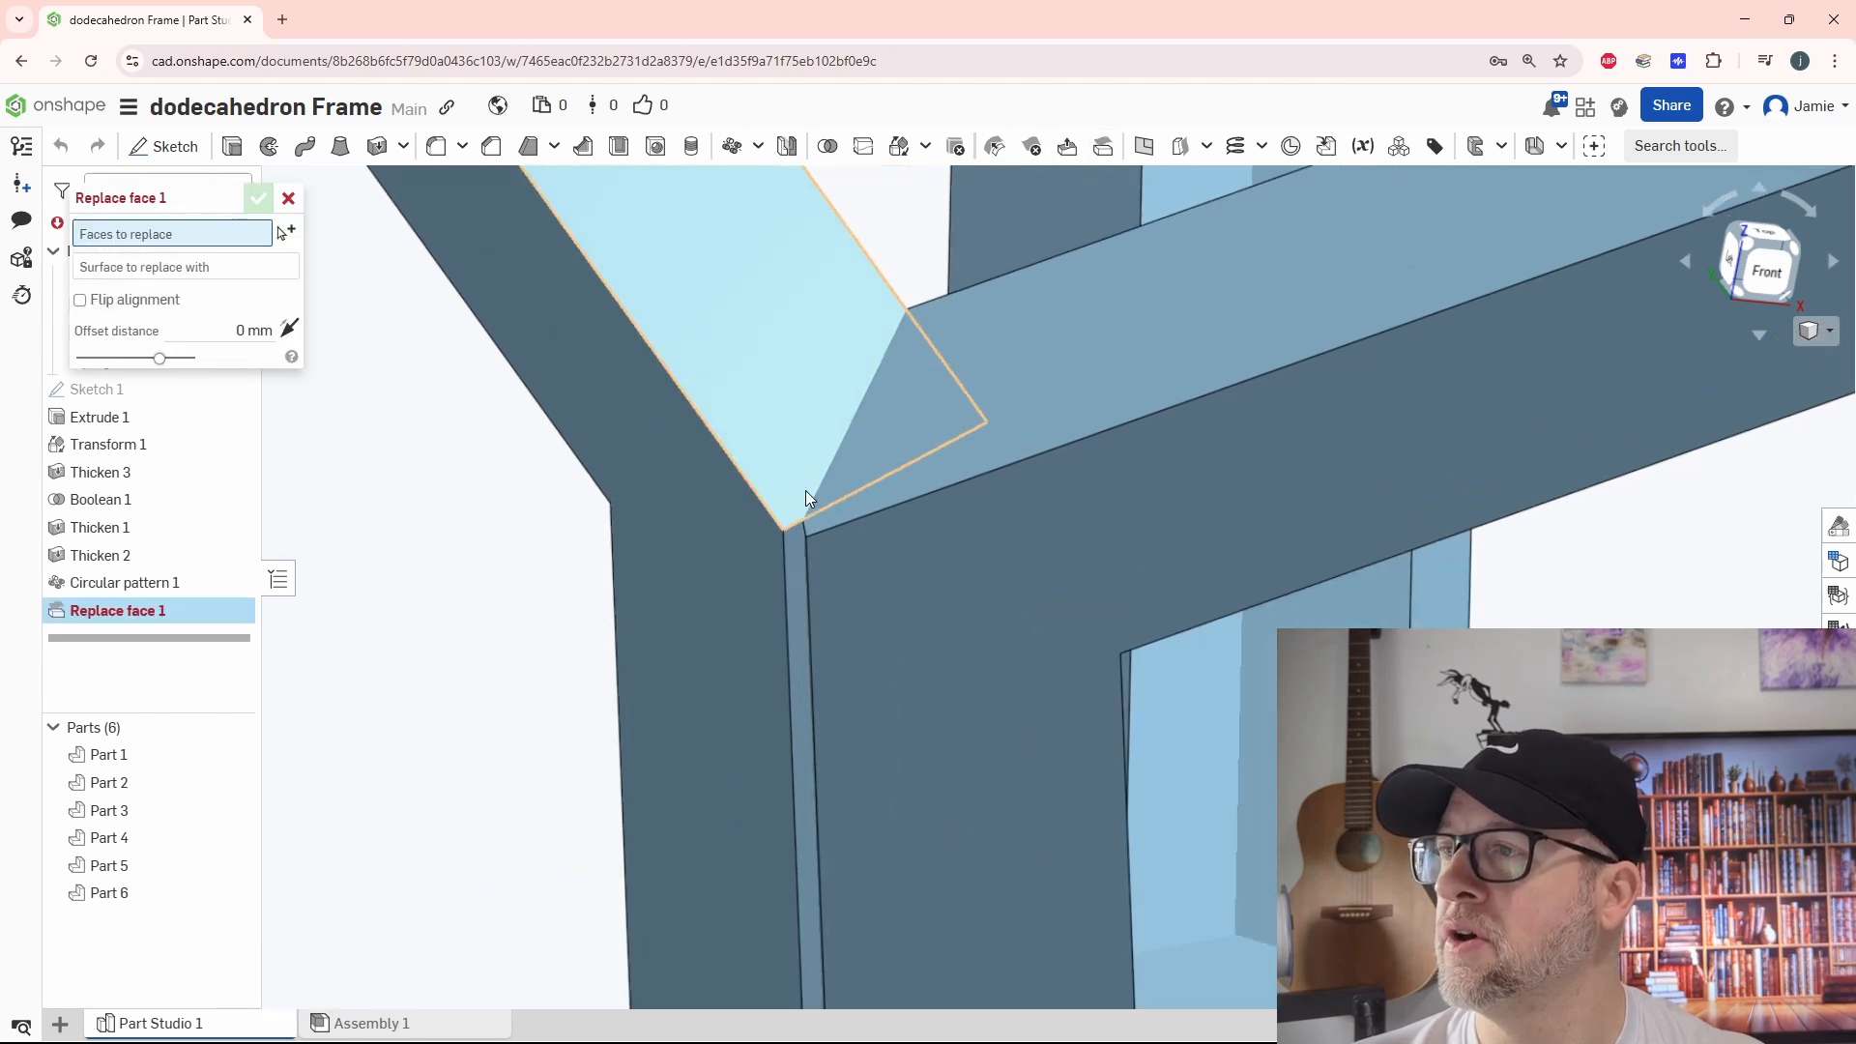
{"action": "scroll", "coordinate": [783, 571], "scroll_direction": "up", "scroll_amount": 3}
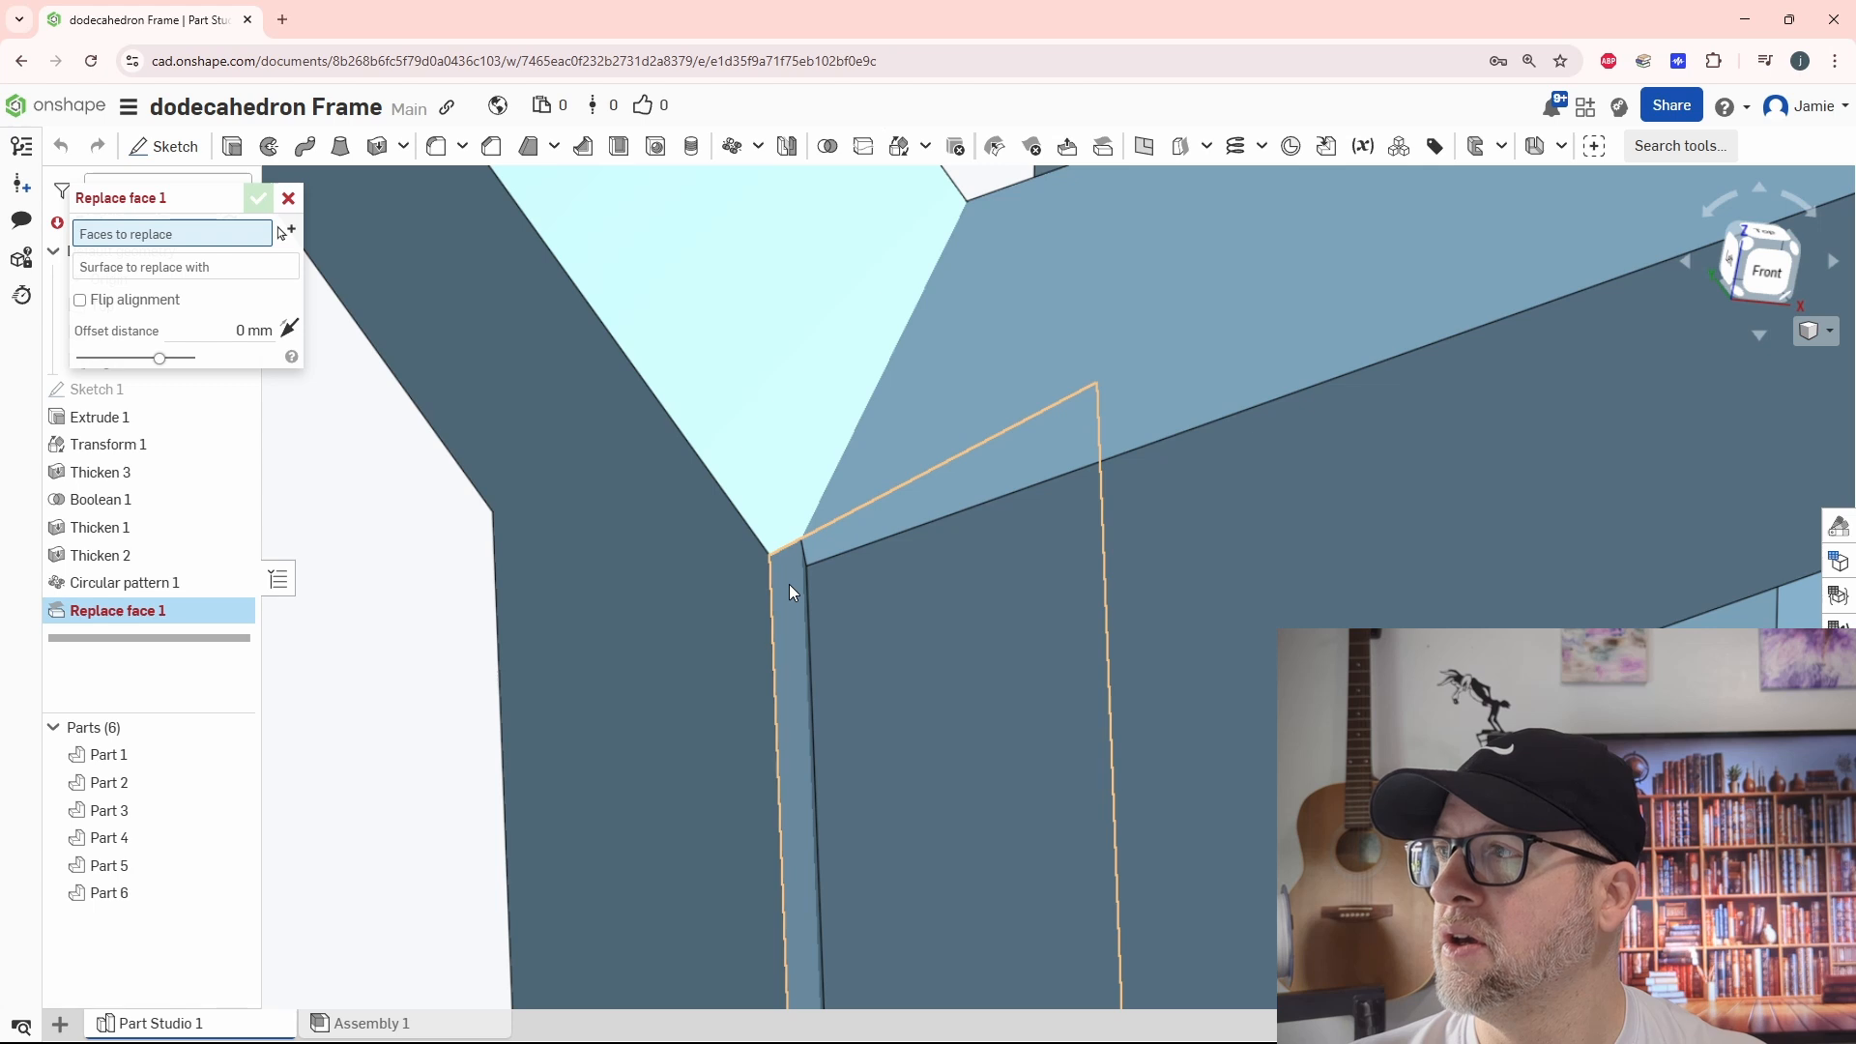
{"action": "left_click", "coordinate": [789, 592]}
{"action": "left_click", "coordinate": [811, 580]}
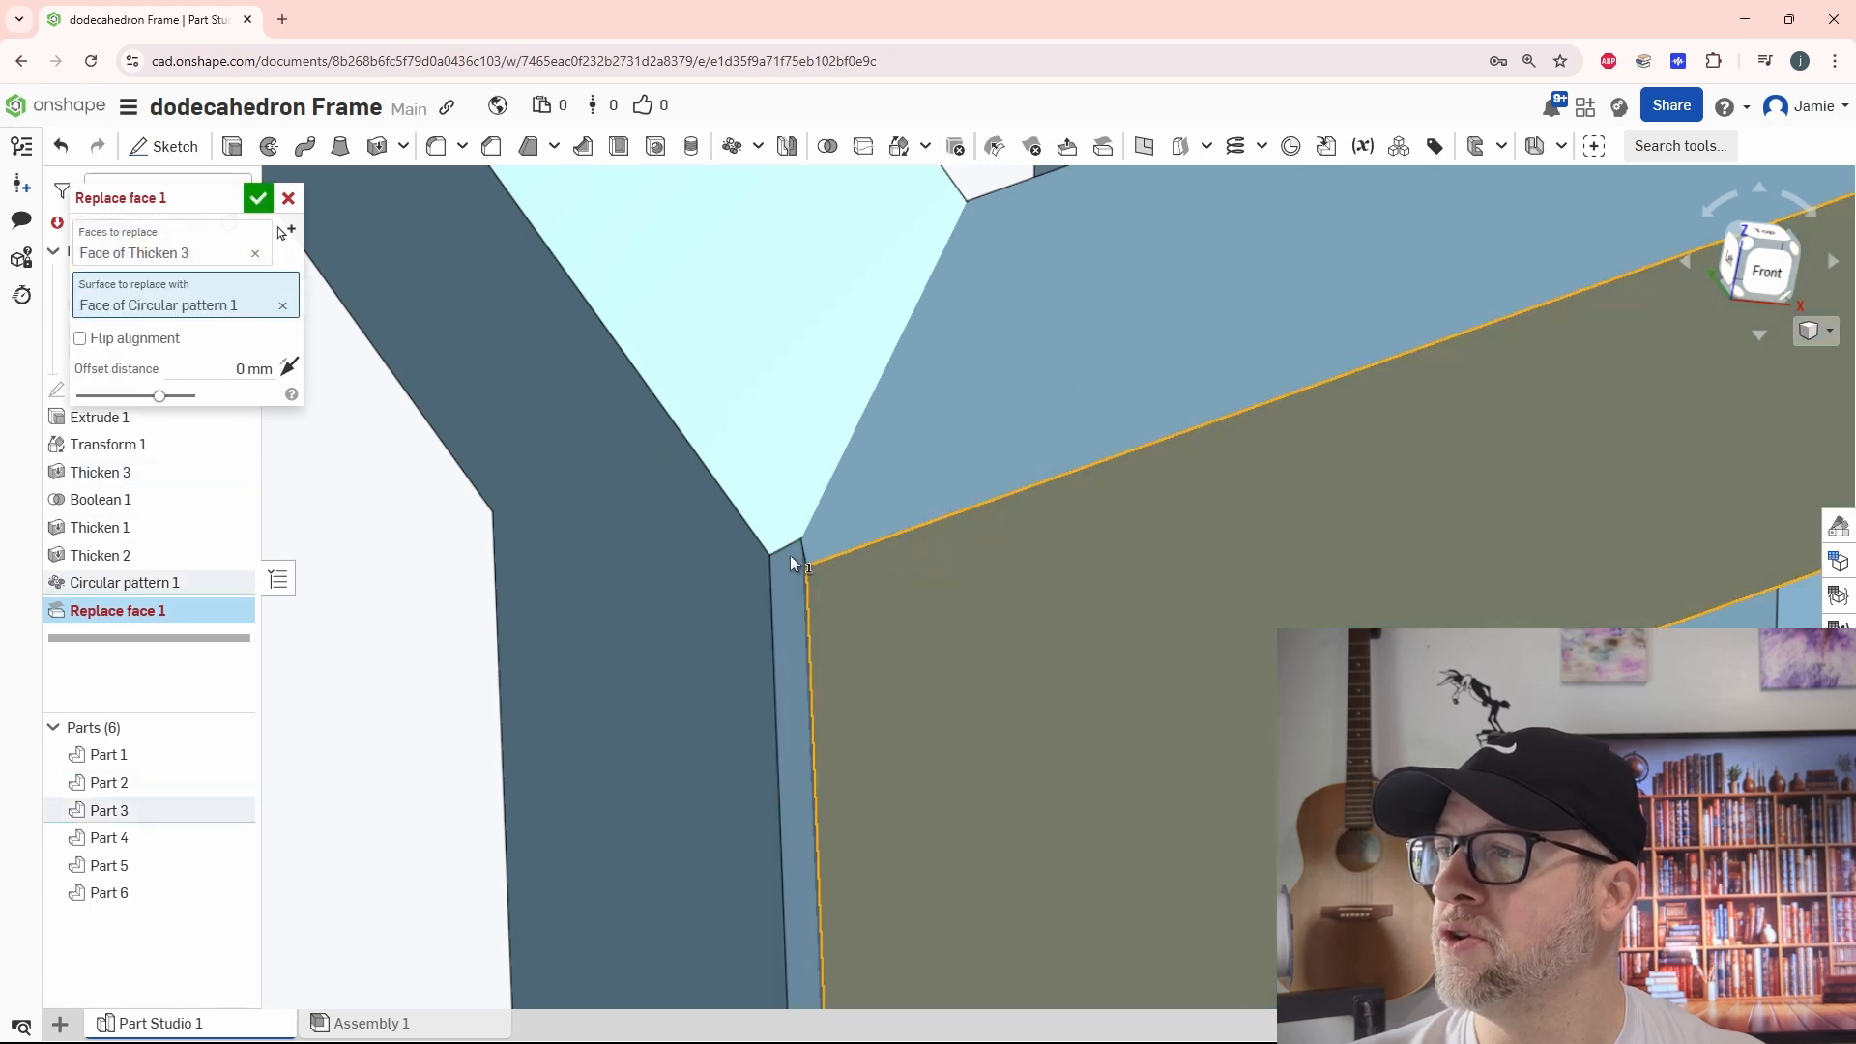
{"action": "left_click", "coordinate": [257, 197]}
Replace the patterned frame's narrow gap-side face at the next open joint with the outer face of the adjacent frame
{"action": "scroll", "coordinate": [717, 578], "scroll_direction": "down", "scroll_amount": 5}
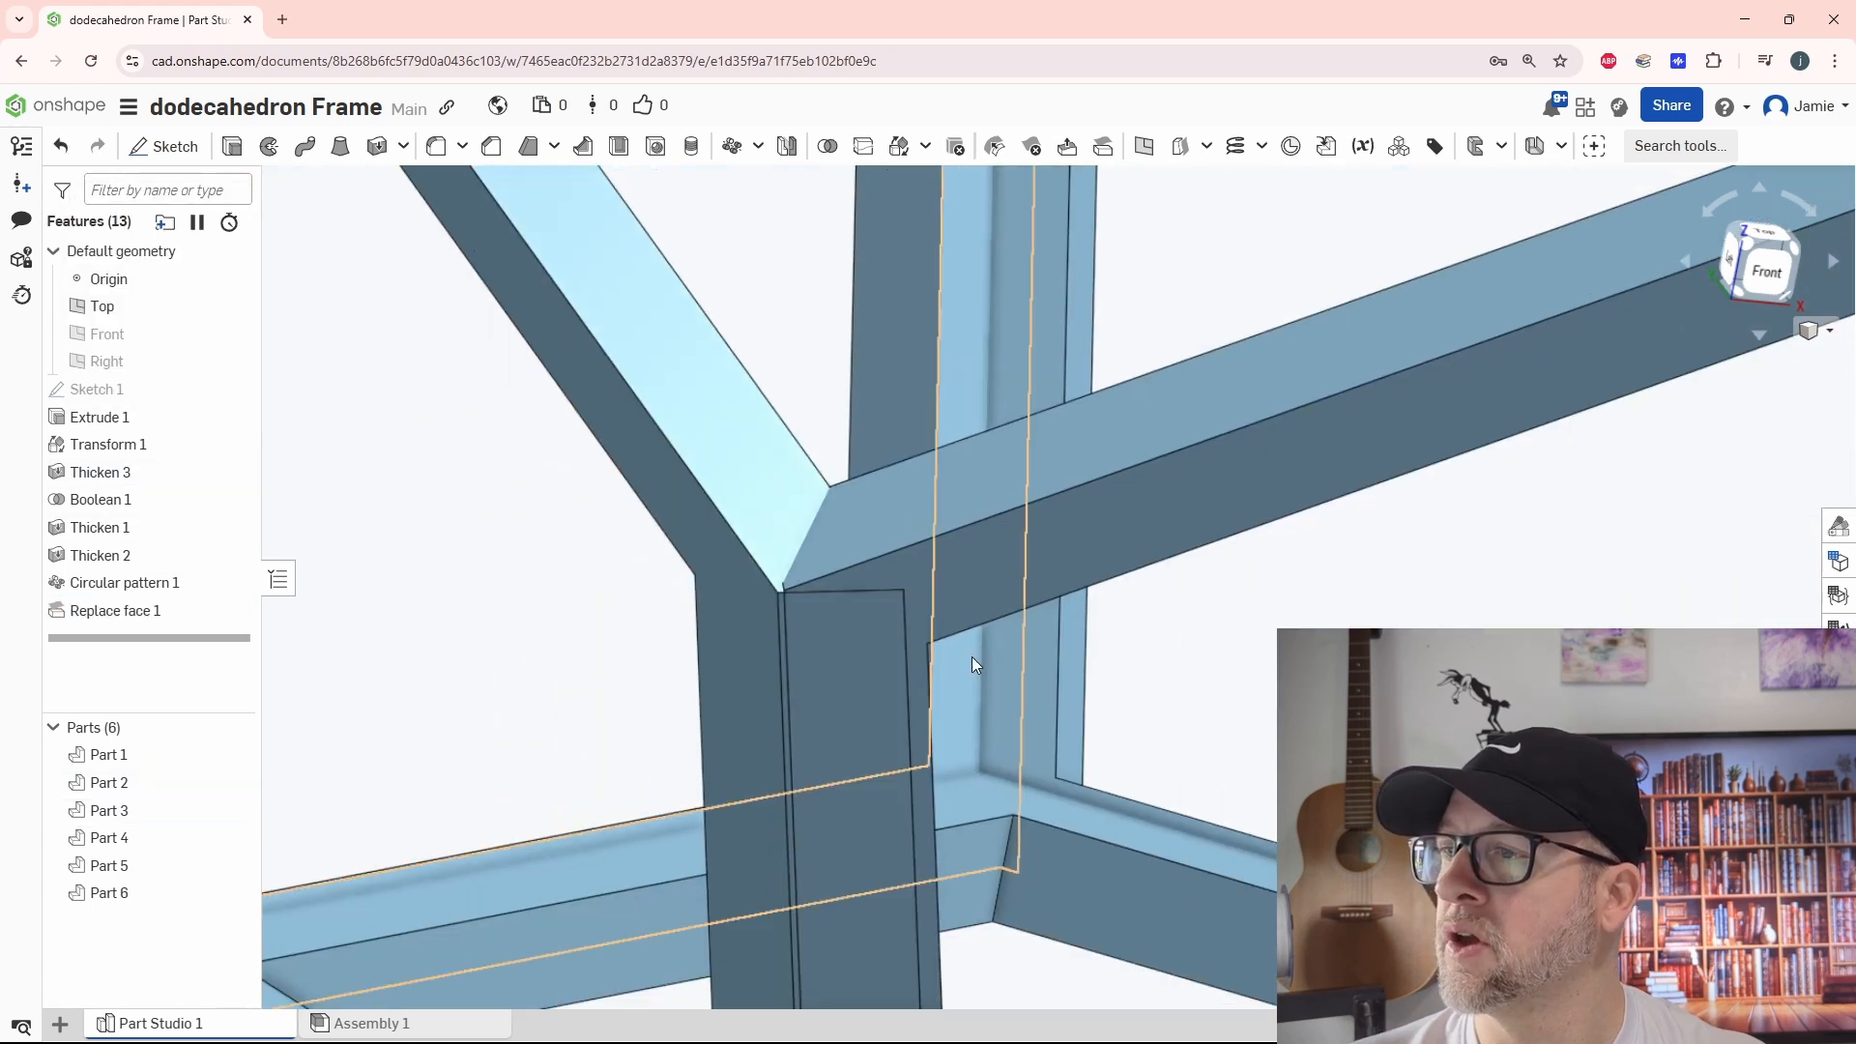
{"action": "scroll", "coordinate": [973, 660], "scroll_direction": "down", "scroll_amount": 4}
{"action": "middle_click_drag", "start_coordinate": [1259, 776], "coordinate": [1233, 562]}
{"action": "right_click_drag", "start_coordinate": [1199, 694], "coordinate": [1075, 604]}
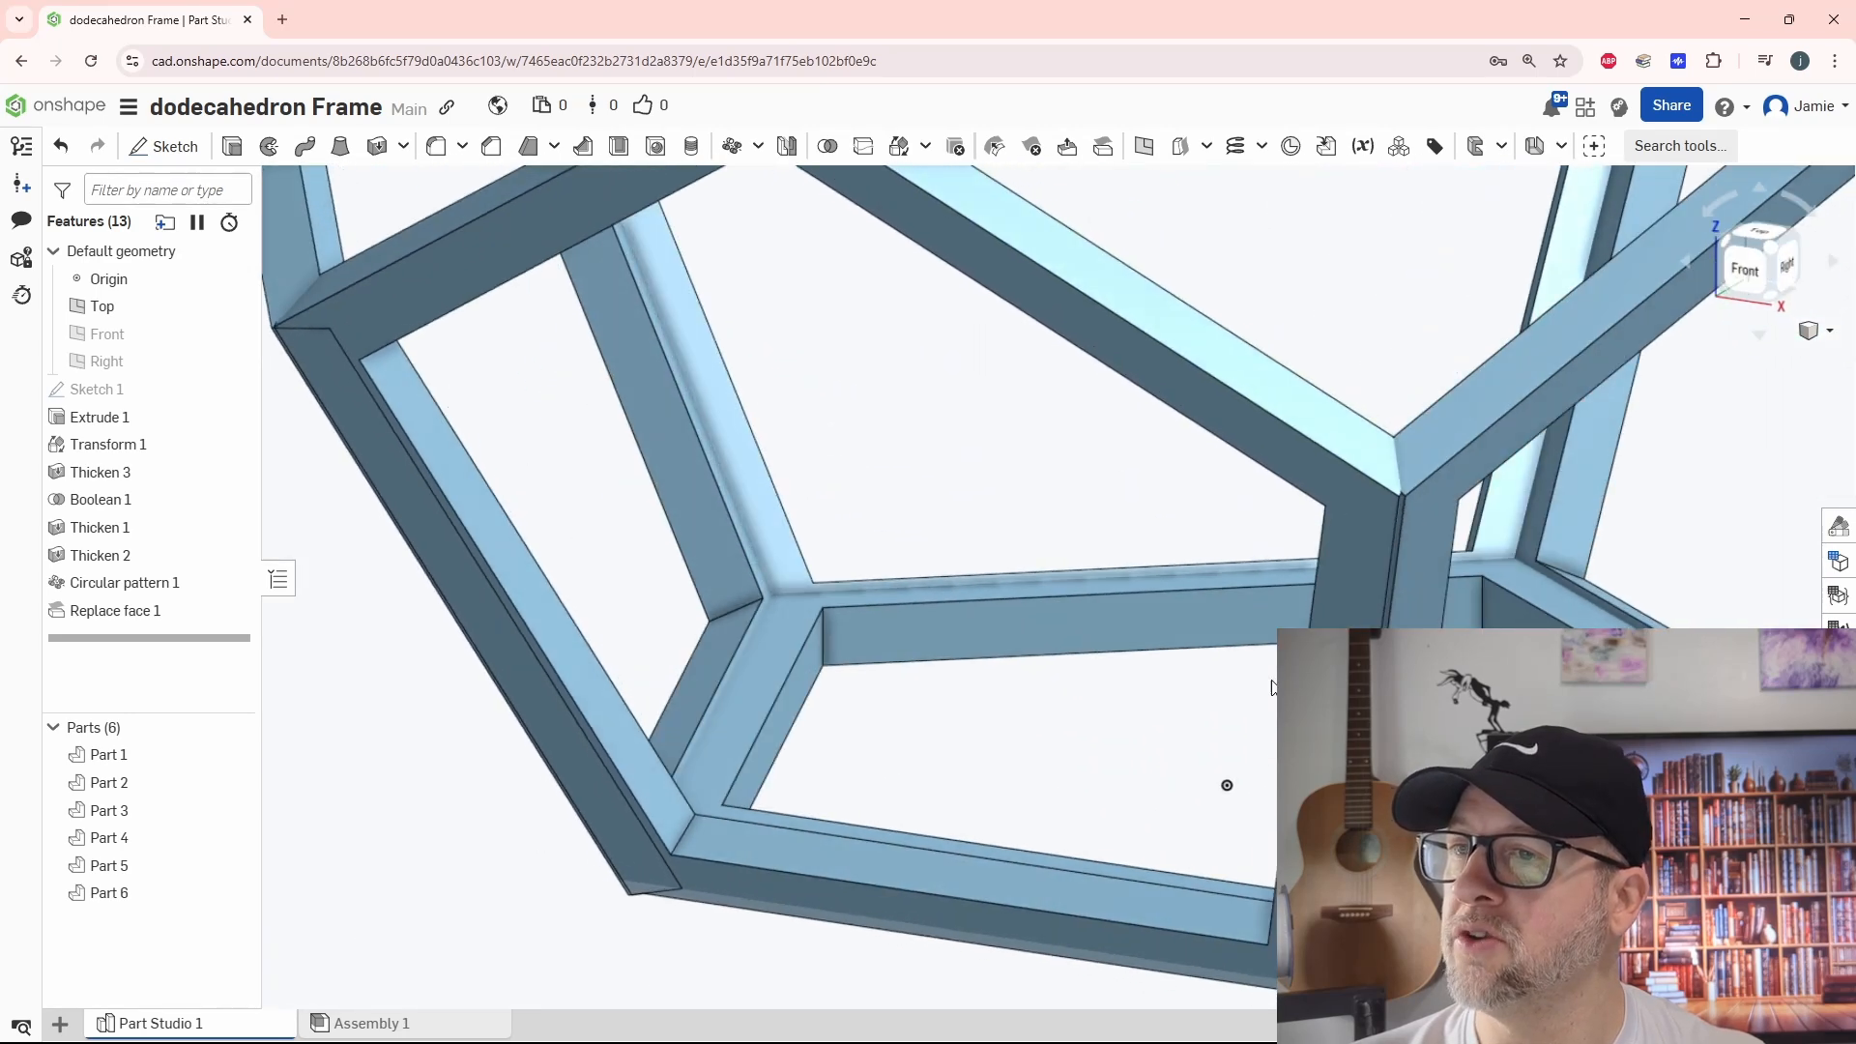
{"action": "scroll", "coordinate": [1443, 515], "scroll_direction": "up", "scroll_amount": 5}
{"action": "middle_click_drag", "start_coordinate": [1420, 571], "coordinate": [1055, 535]}
{"action": "right_click_drag", "start_coordinate": [1056, 536], "coordinate": [1093, 595]}
{"action": "left_click", "coordinate": [1109, 155]}
{"action": "scroll", "coordinate": [897, 541], "scroll_direction": "up", "scroll_amount": 2}
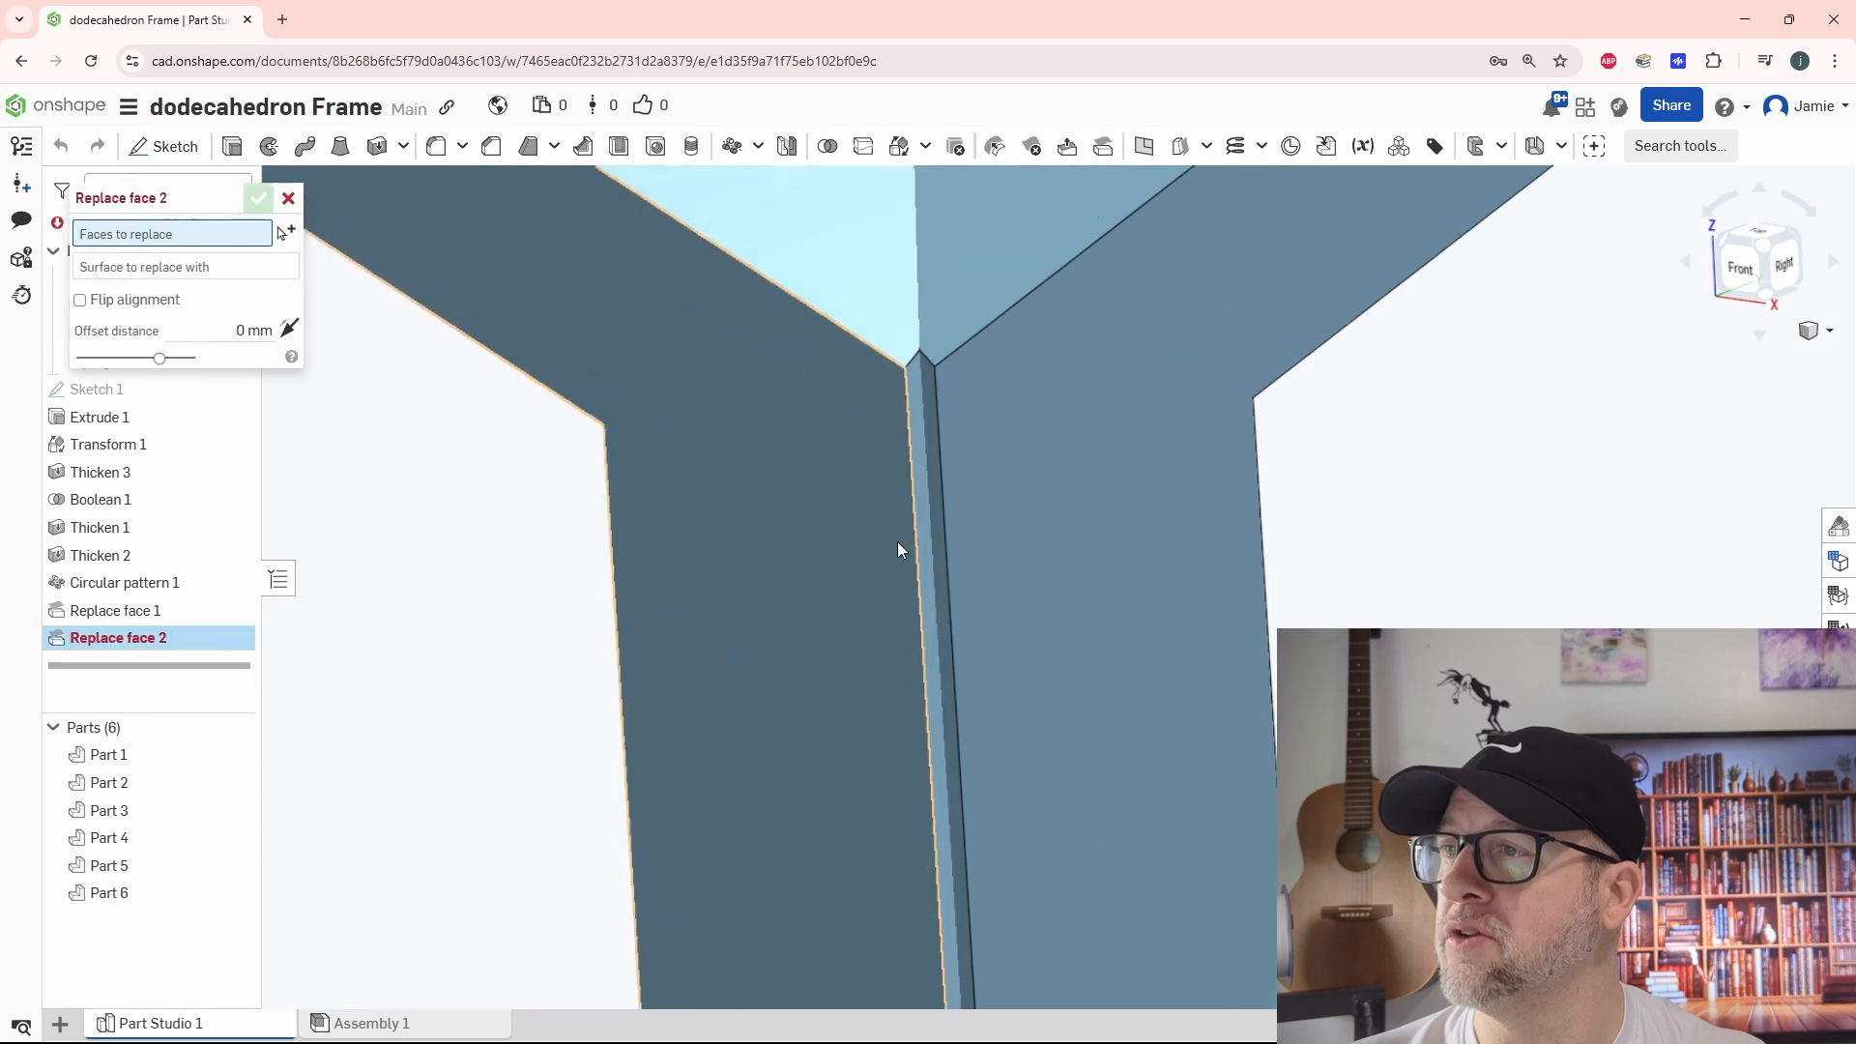
{"action": "left_click", "coordinate": [926, 466]}
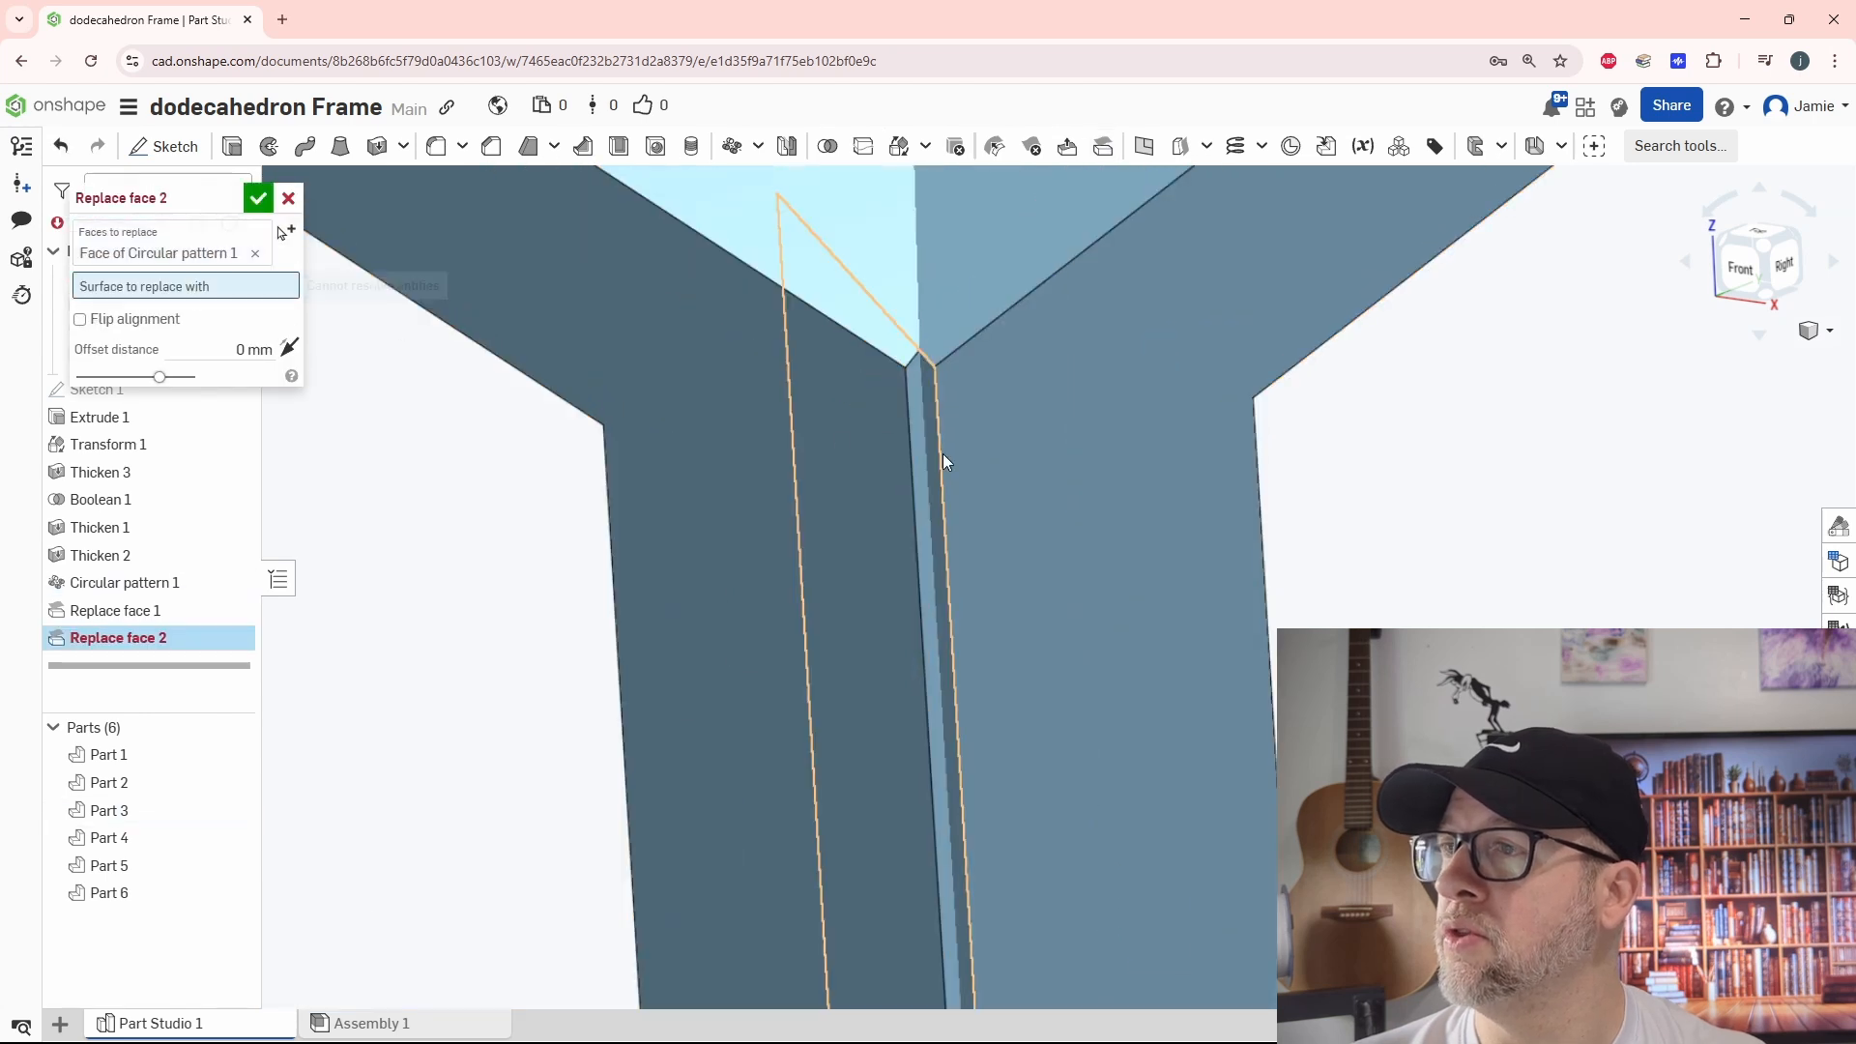
{"action": "left_click", "coordinate": [966, 451]}
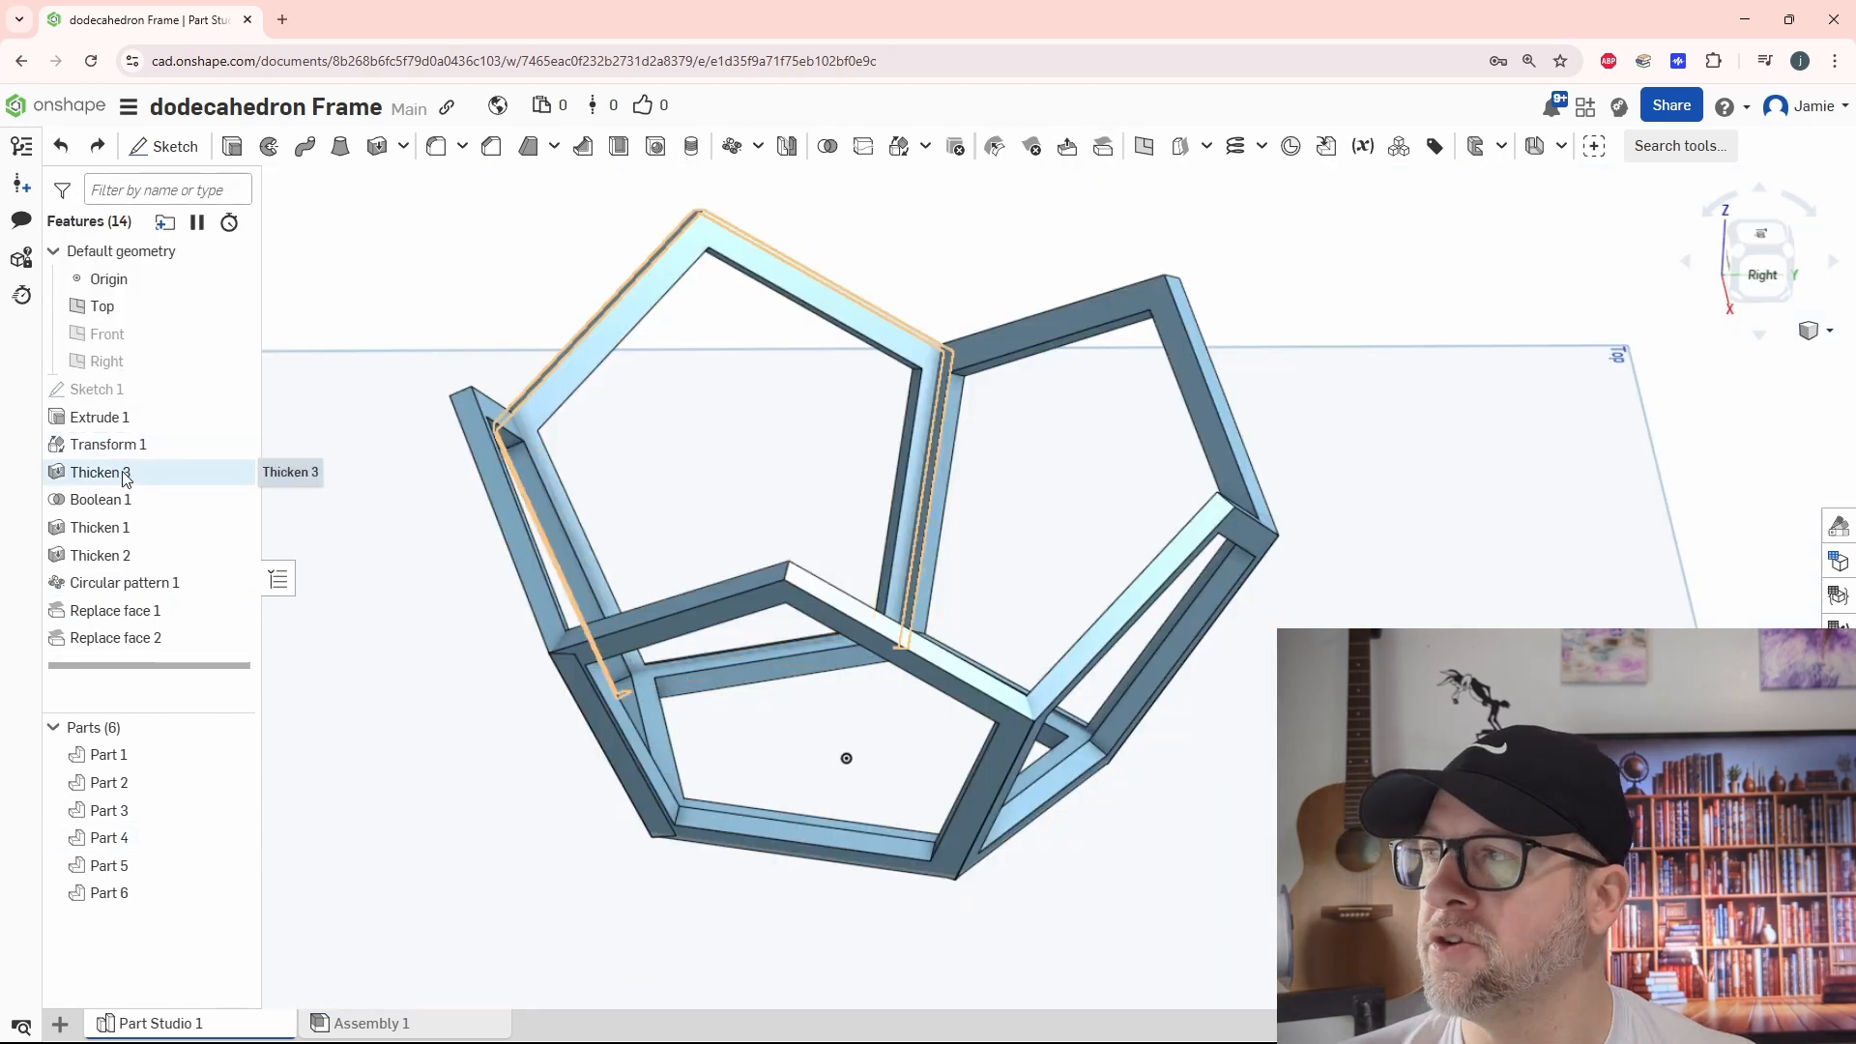
Review the side-face Thicken feature's settings and examine the joints between neighbouring side frames for remaining gaps
{"action": "double_click", "coordinate": [124, 474]}
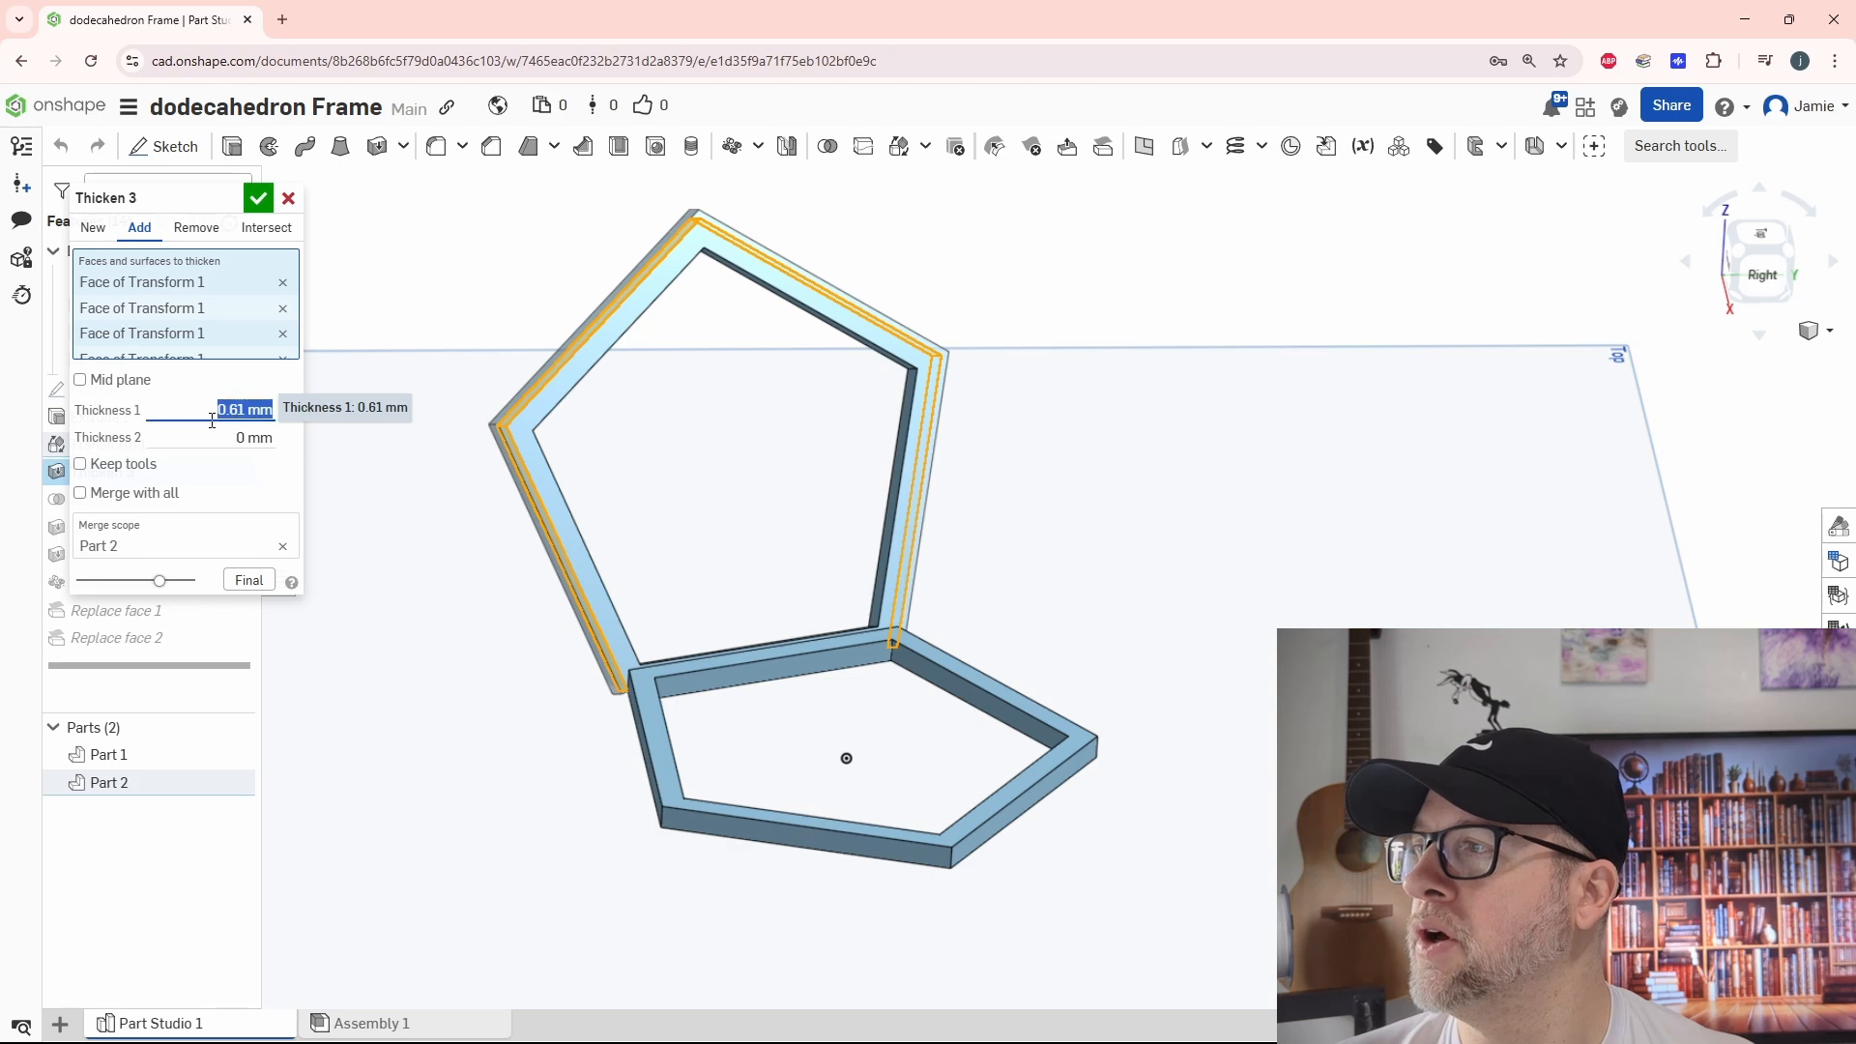
{"action": "left_click", "coordinate": [256, 205]}
{"action": "right_click_drag", "start_coordinate": [688, 742], "coordinate": [736, 675]}
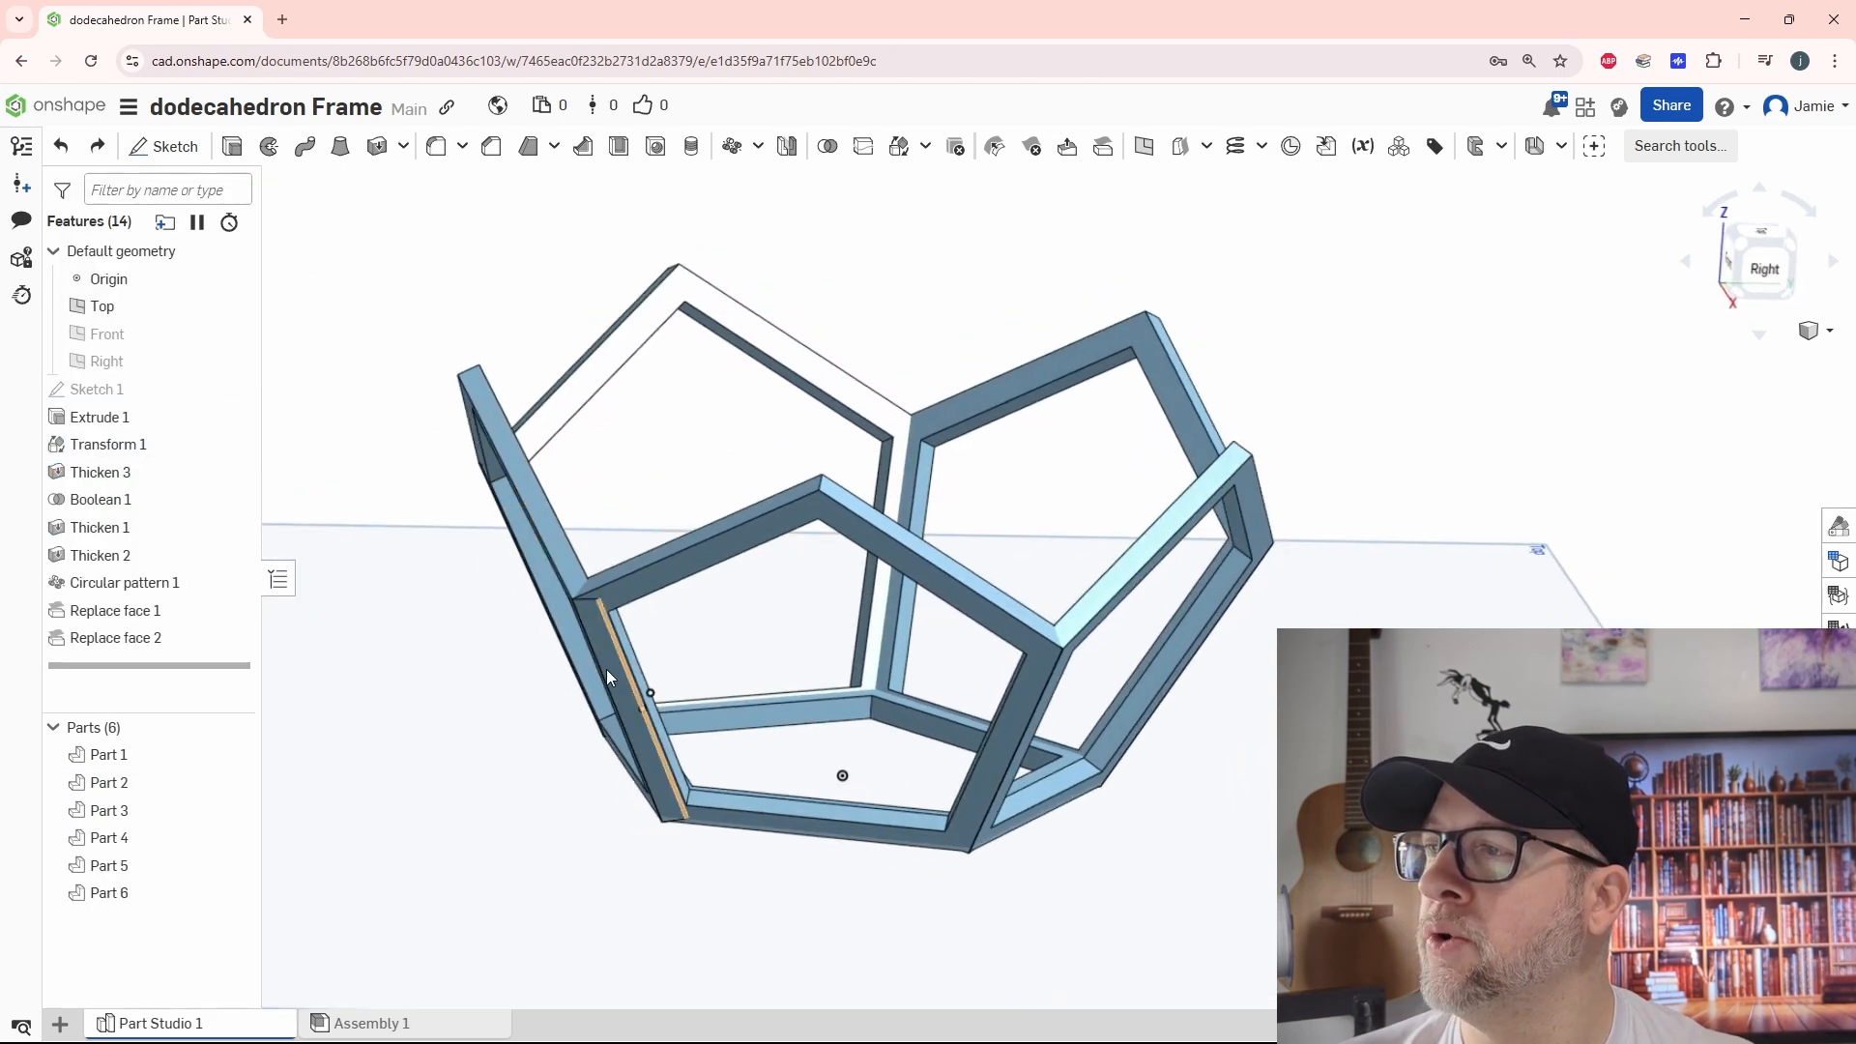
{"action": "scroll", "coordinate": [599, 663], "scroll_direction": "up", "scroll_amount": 5}
{"action": "scroll", "coordinate": [576, 655], "scroll_direction": "up", "scroll_amount": 4}
{"action": "scroll", "coordinate": [654, 375], "scroll_direction": "down", "scroll_amount": 8}
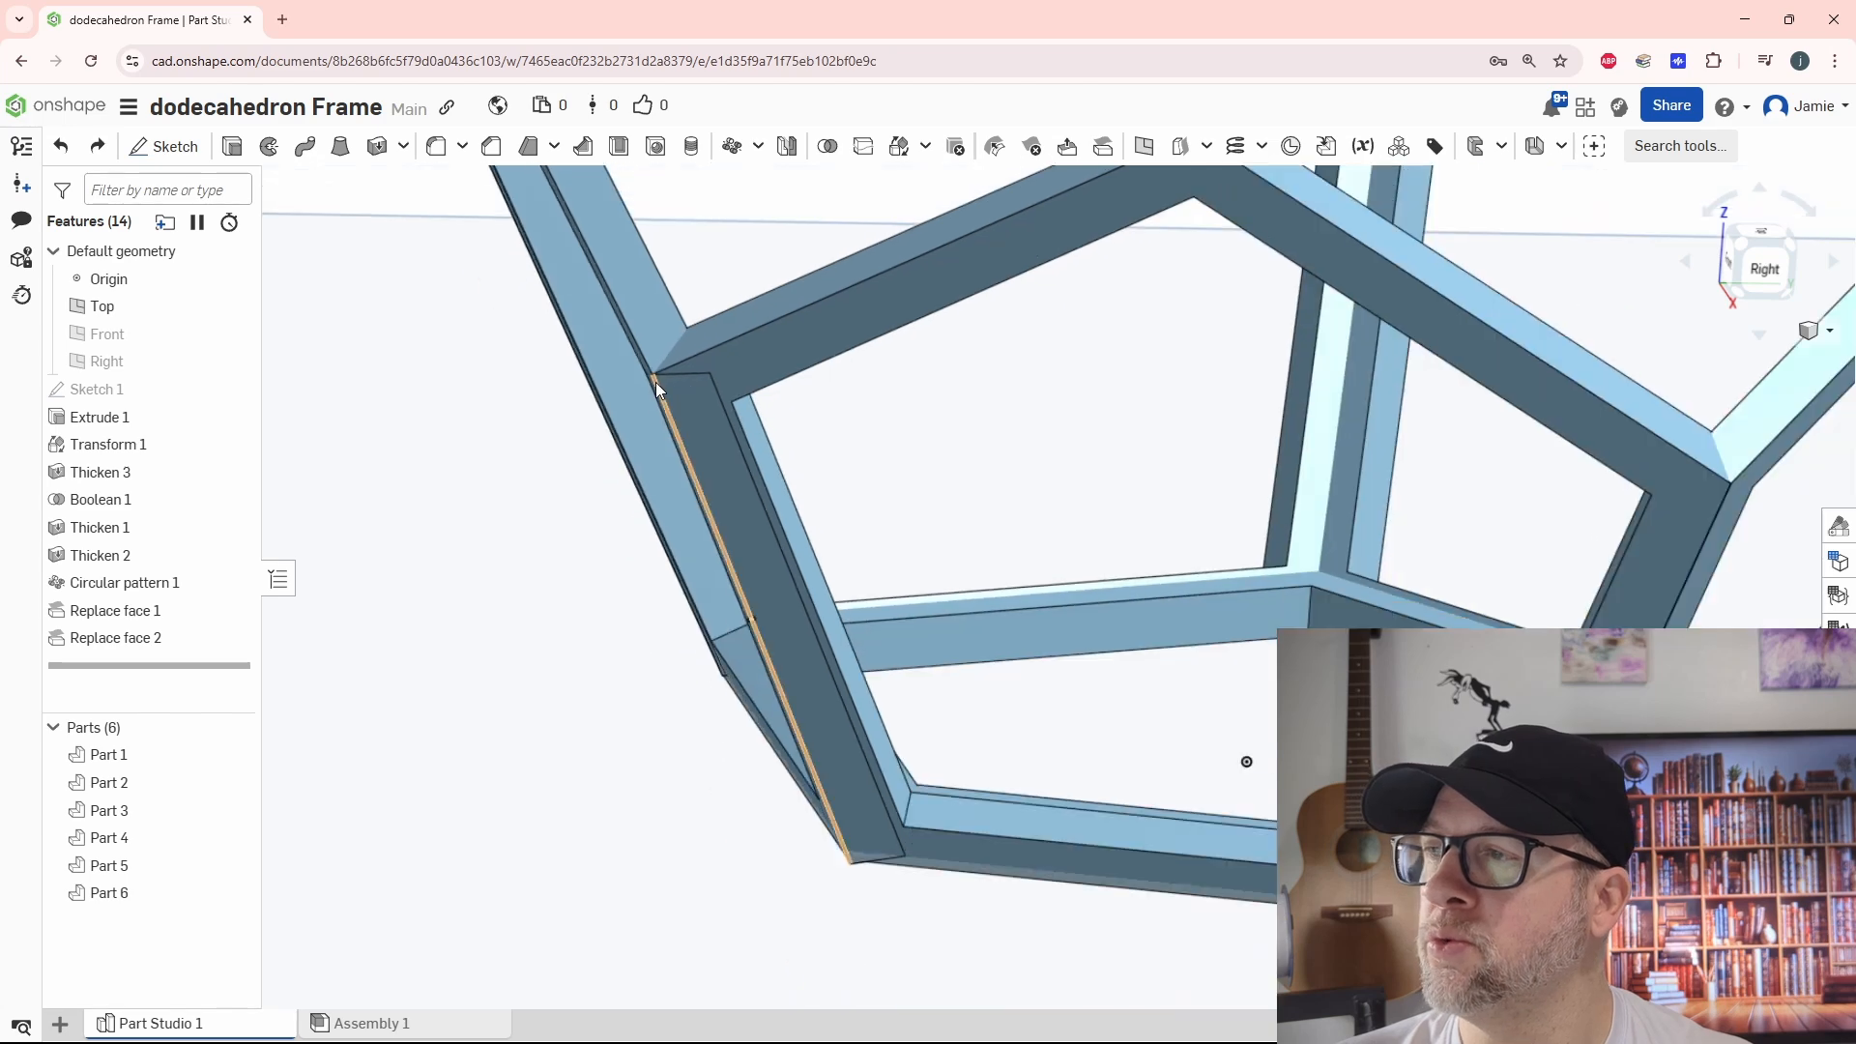
{"action": "right_click_drag", "start_coordinate": [900, 428], "coordinate": [895, 451]}
{"action": "middle_click_drag", "start_coordinate": [914, 453], "coordinate": [874, 617]}
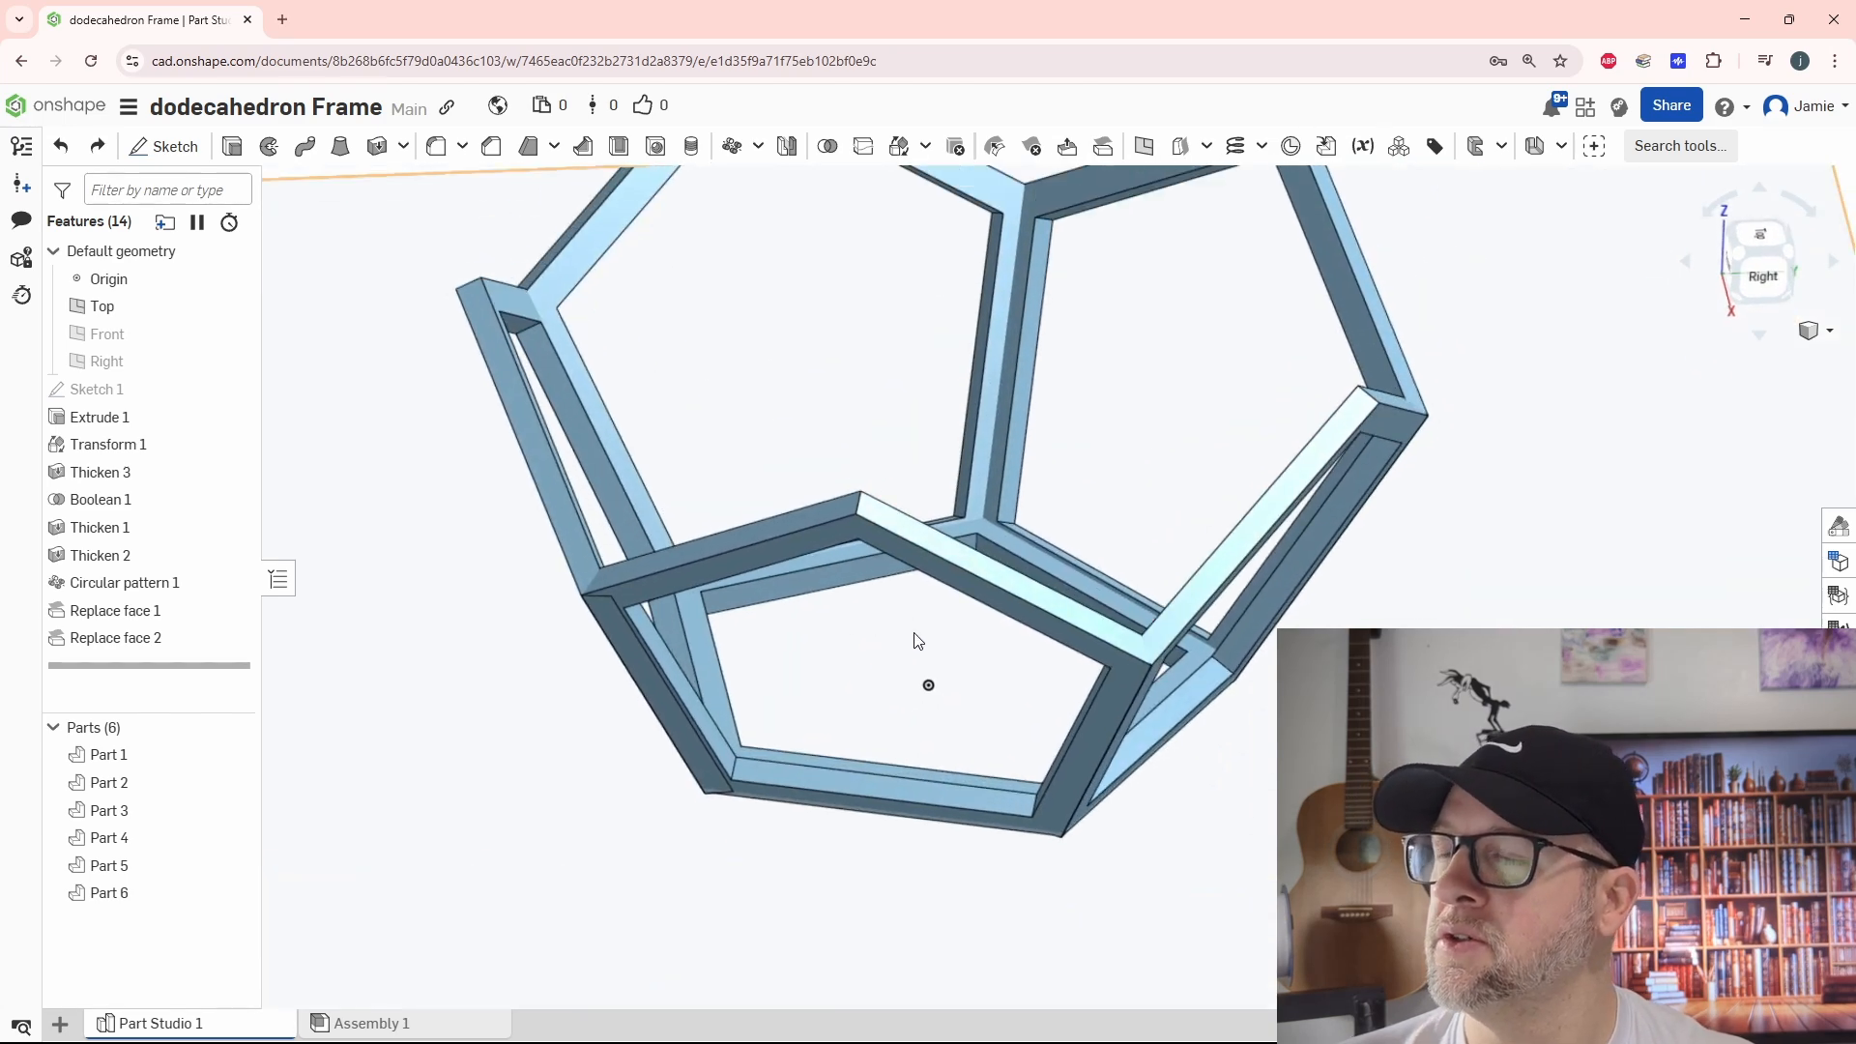
{"action": "right_click_drag", "start_coordinate": [946, 662], "coordinate": [941, 683]}
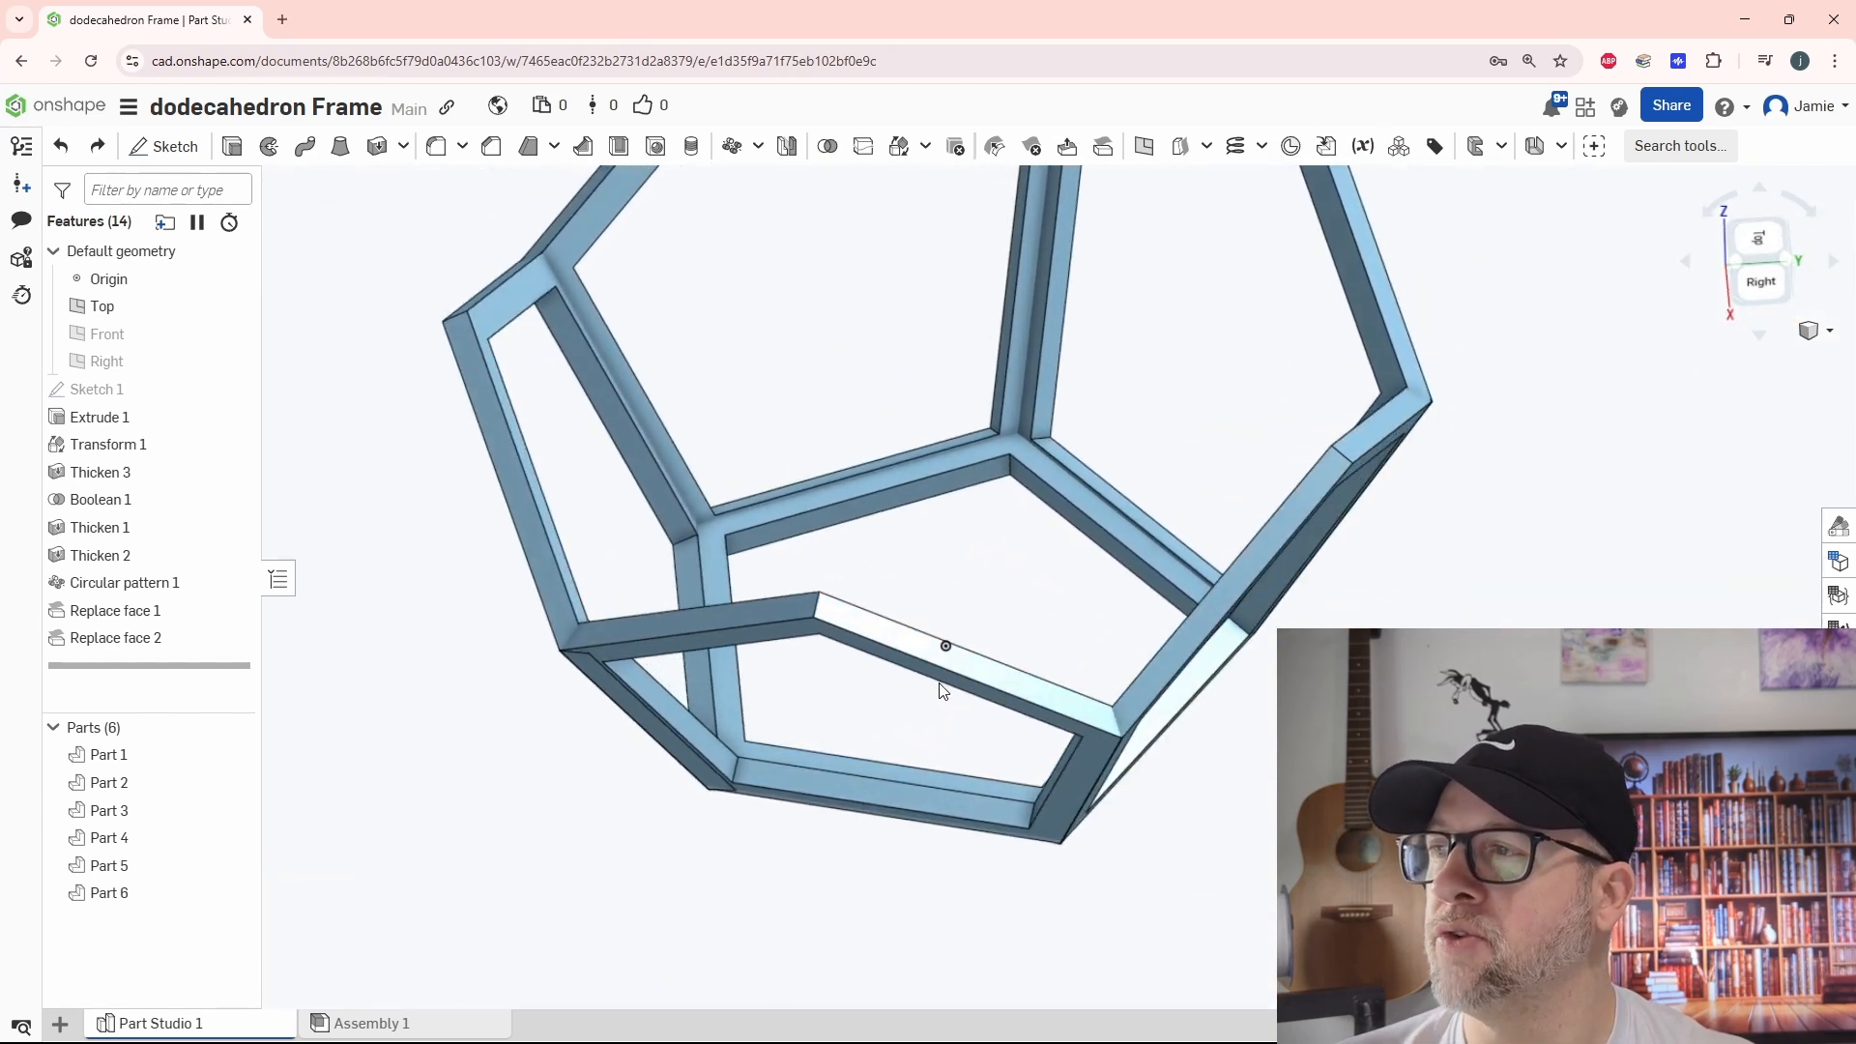
{"action": "scroll", "coordinate": [629, 691], "scroll_direction": "up", "scroll_amount": 5}
{"action": "right_click_drag", "start_coordinate": [650, 663], "coordinate": [712, 651]}
{"action": "scroll", "coordinate": [592, 543], "scroll_direction": "up", "scroll_amount": 6}
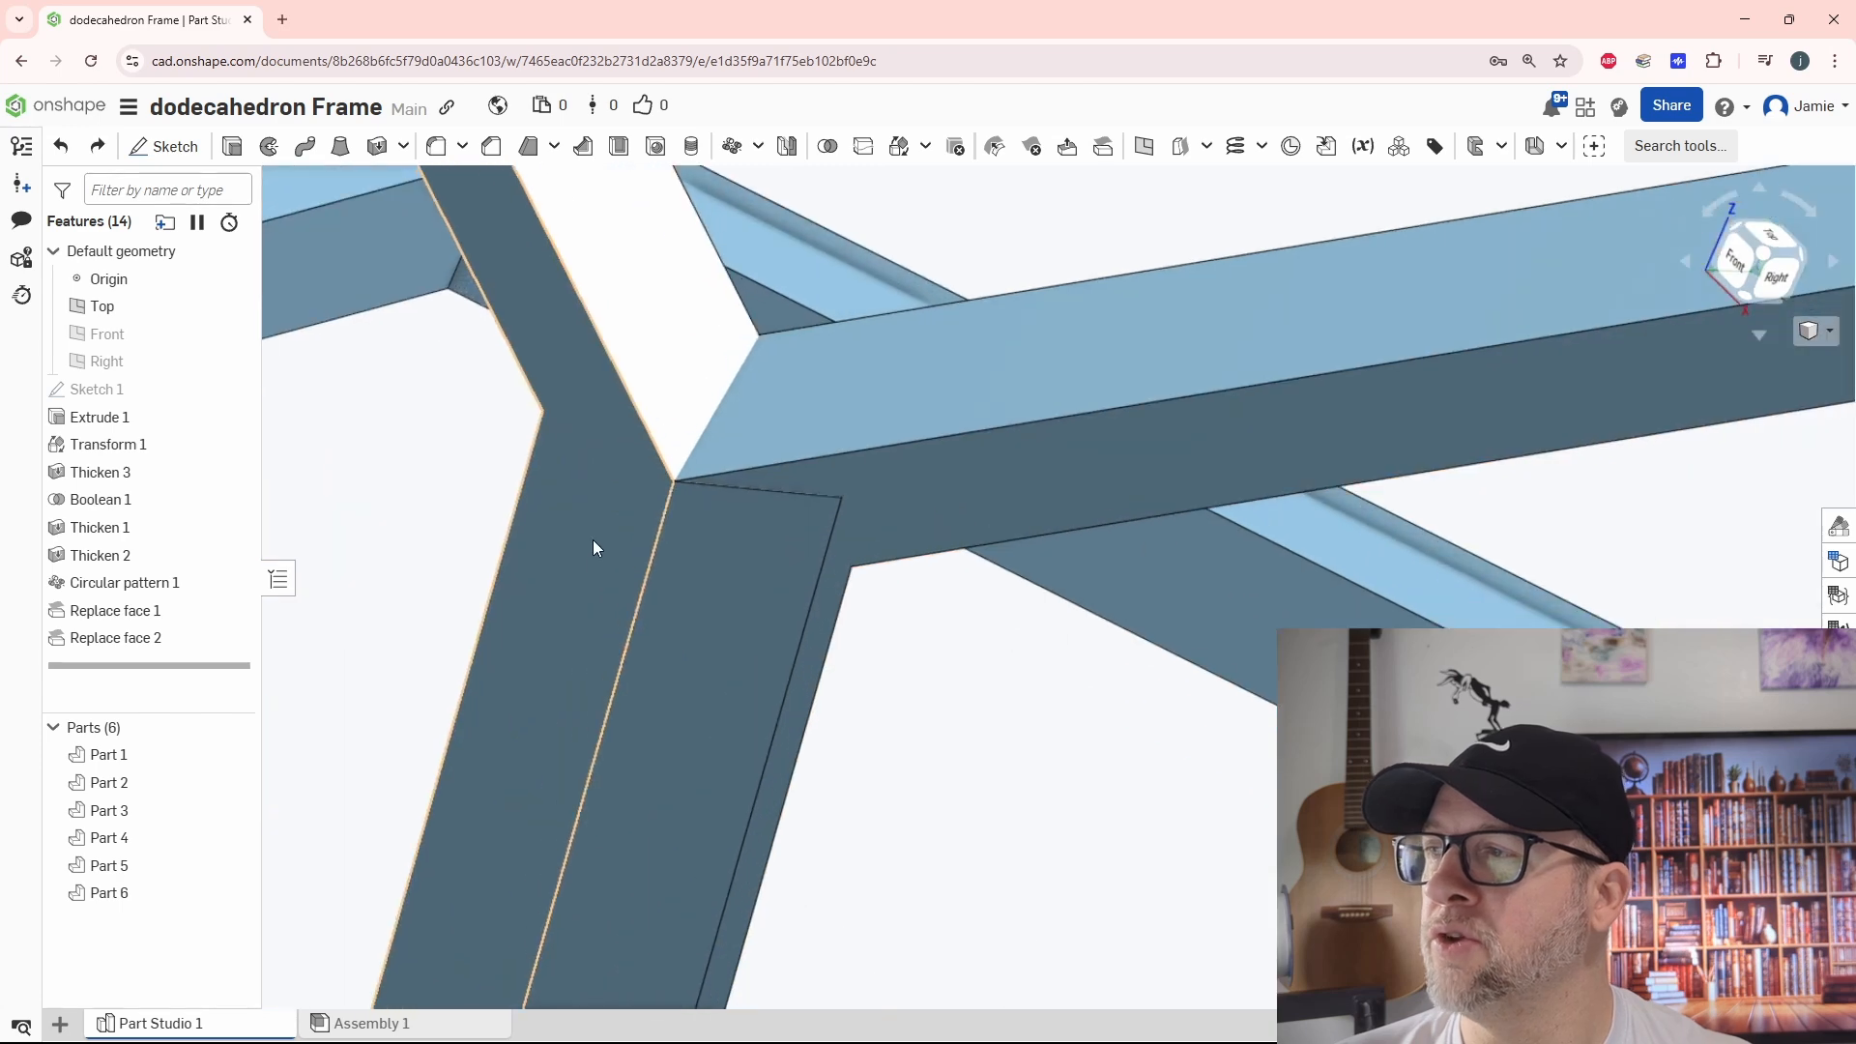
{"action": "scroll", "coordinate": [676, 479], "scroll_direction": "up", "scroll_amount": 1}
{"action": "scroll", "coordinate": [773, 604], "scroll_direction": "down", "scroll_amount": 5}
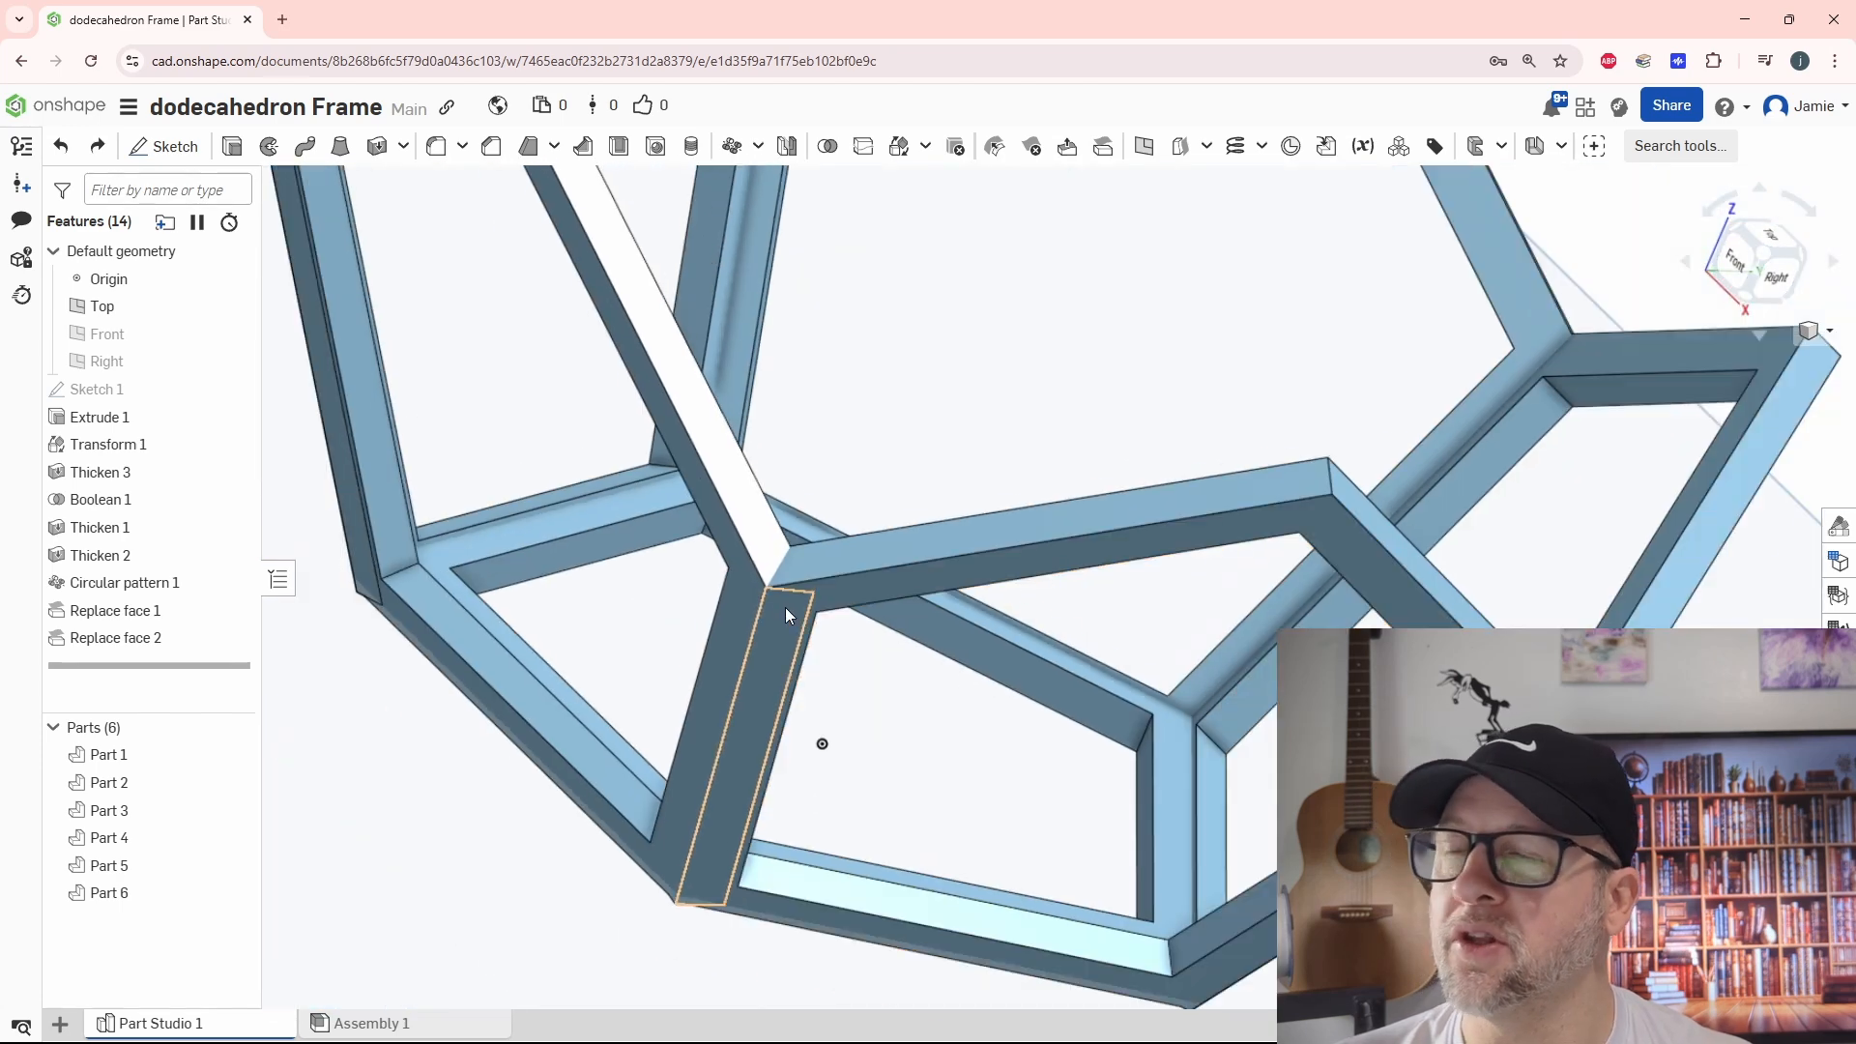
Unite all six frame parts, Part 1 through Part 6, into one body with a Boolean Union
{"action": "scroll", "coordinate": [779, 613], "scroll_direction": "down", "scroll_amount": 6}
{"action": "right_click_drag", "start_coordinate": [1052, 647], "coordinate": [999, 649]}
{"action": "right_click_drag", "start_coordinate": [827, 667], "coordinate": [791, 744]}
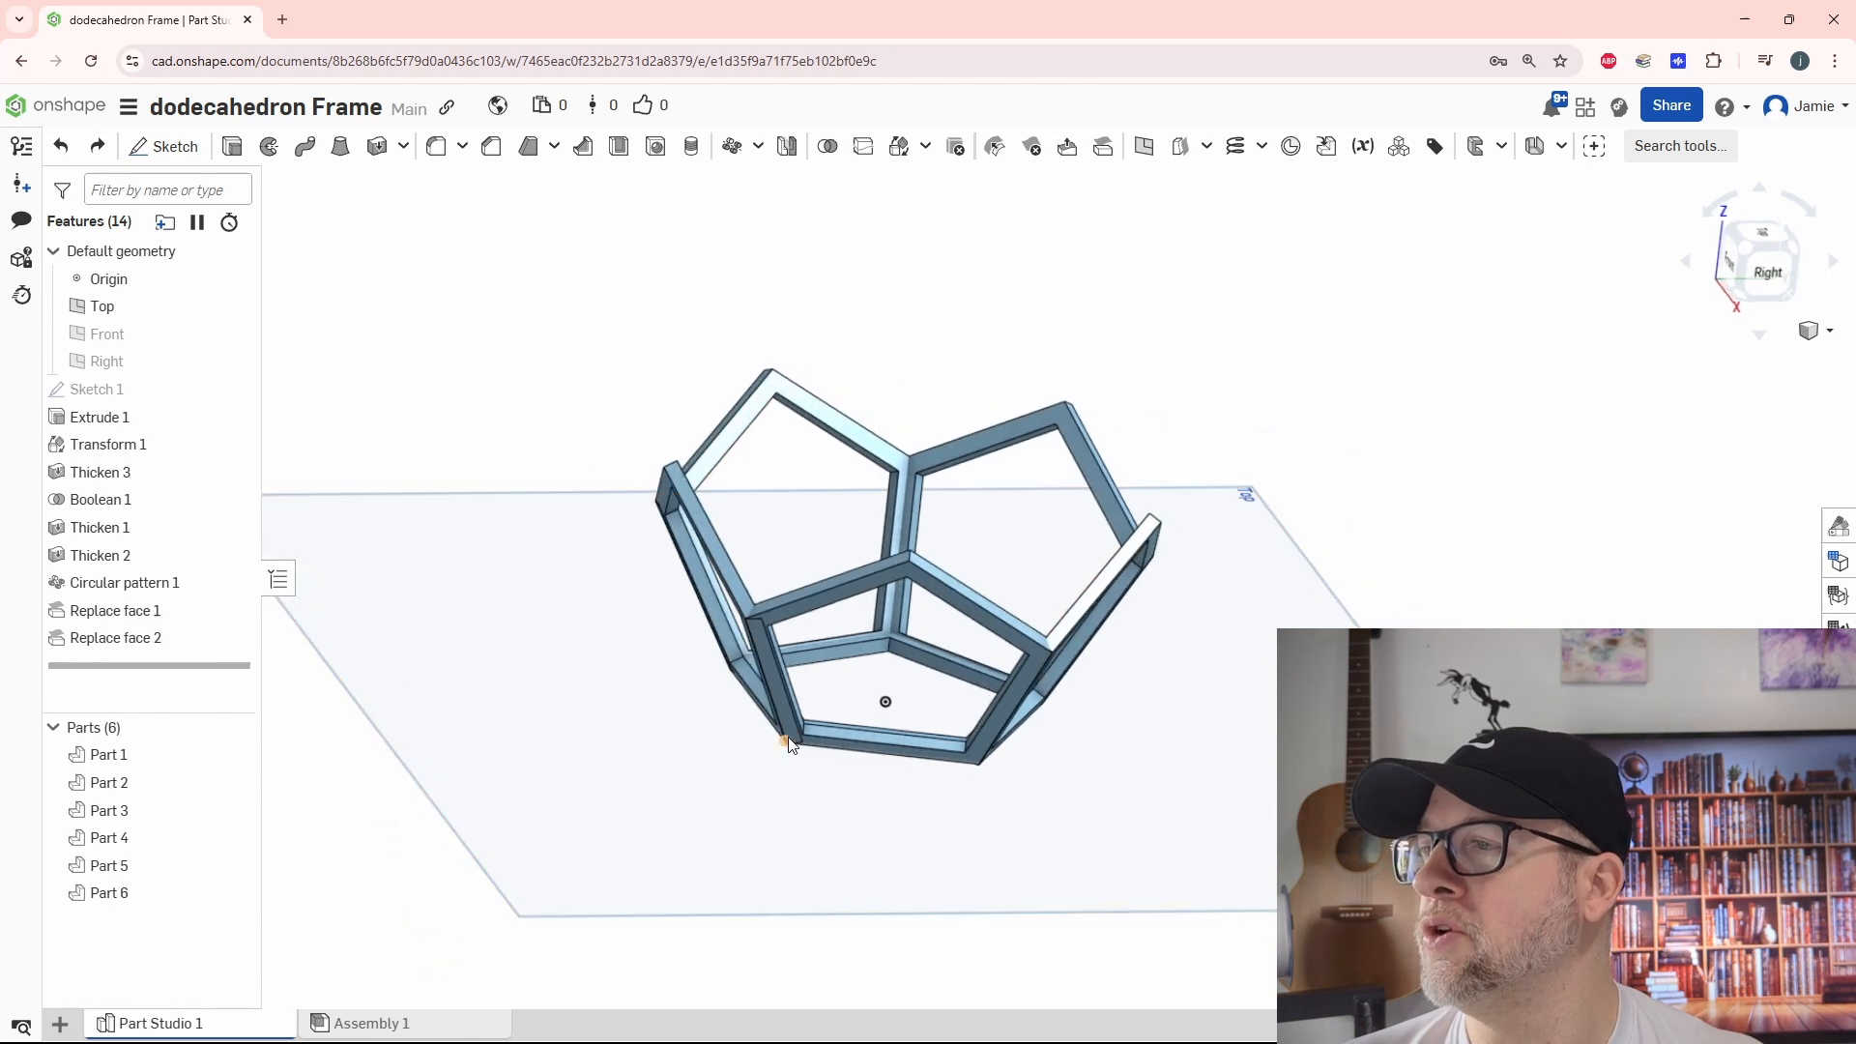
{"action": "left_click", "coordinate": [828, 146]}
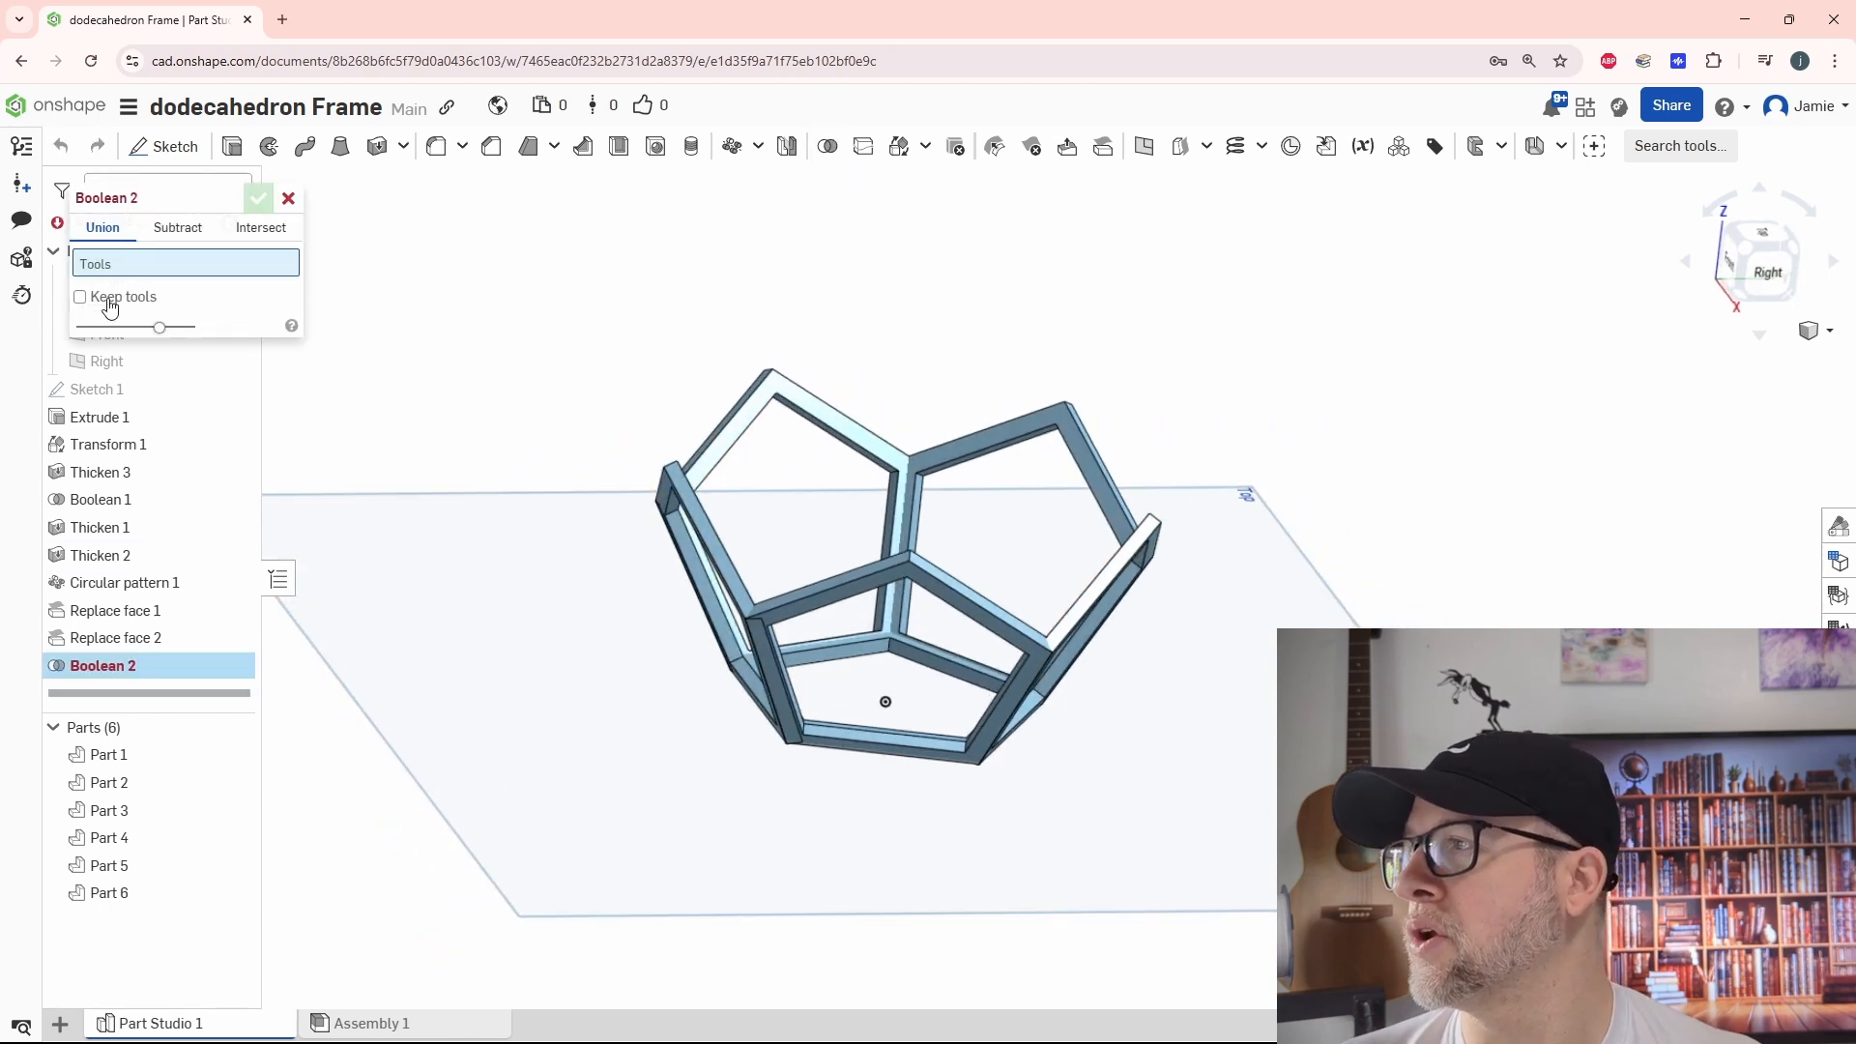
{"action": "left_click", "coordinate": [108, 755]}
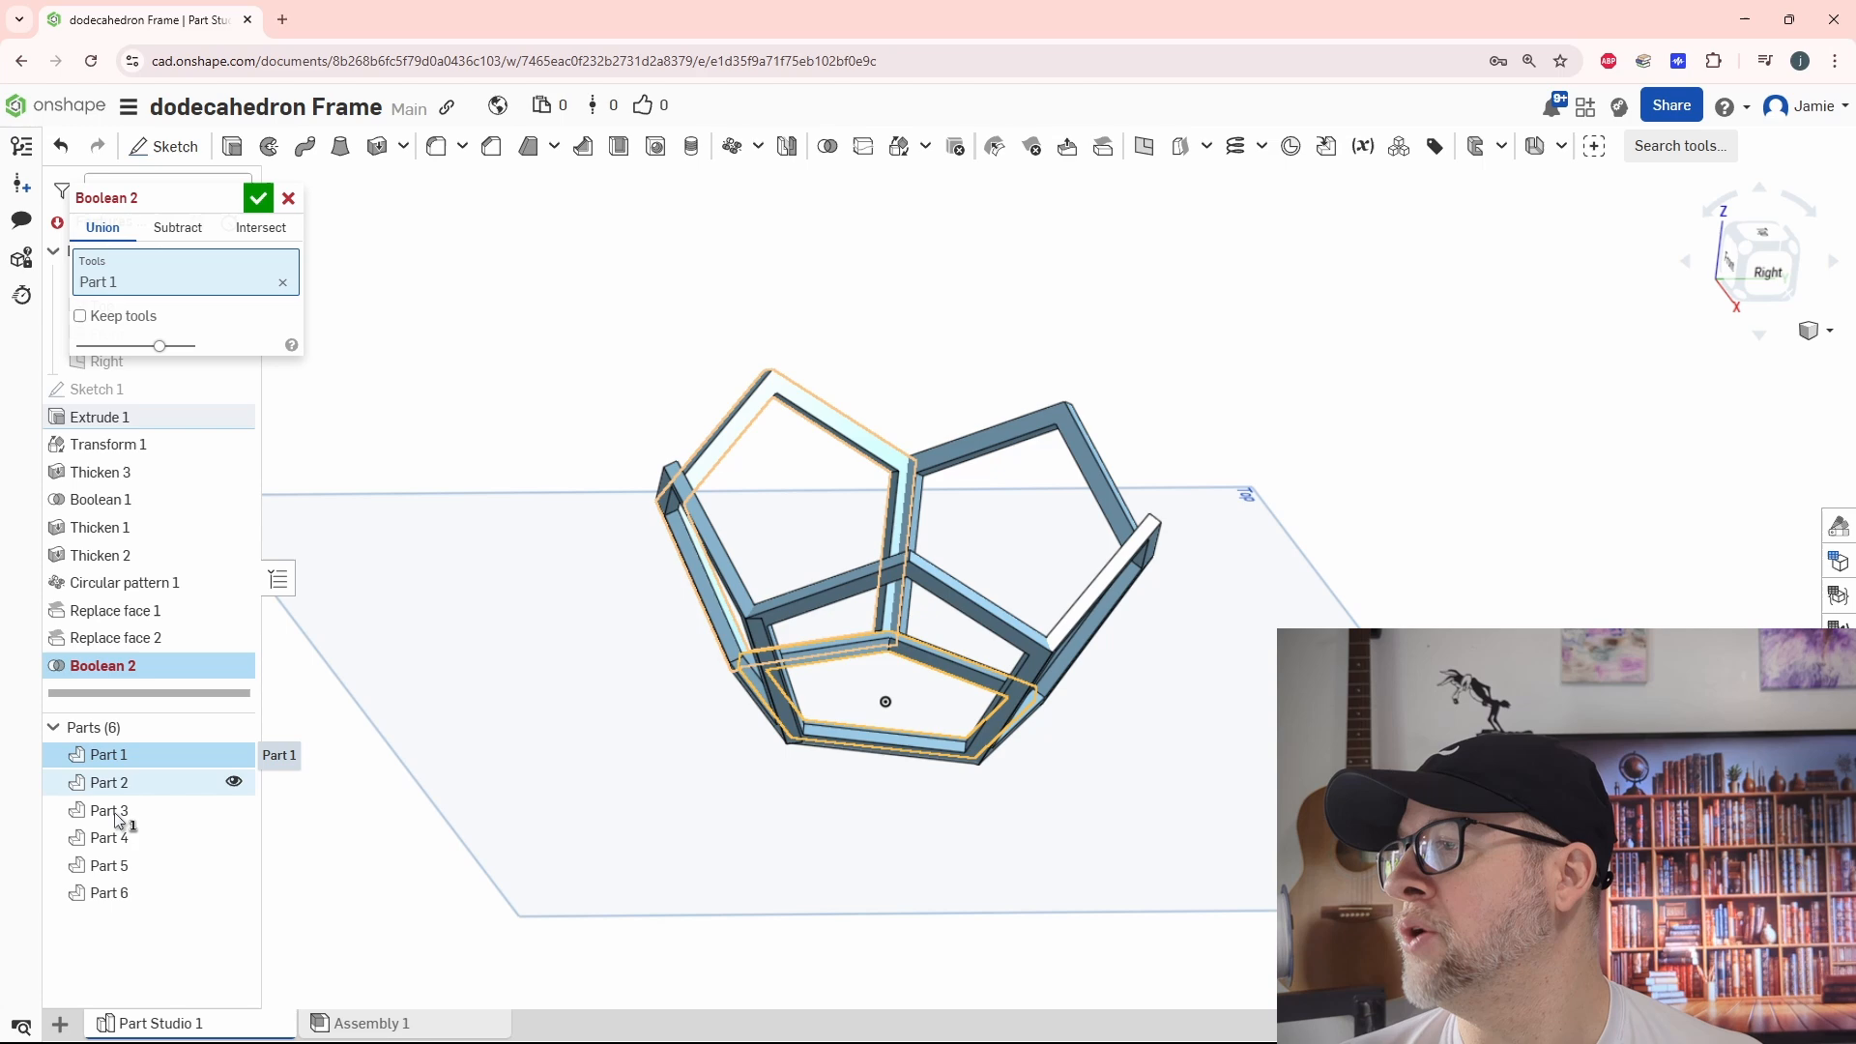
{"action": "left_click", "coordinate": [114, 892], "text": "shift"}
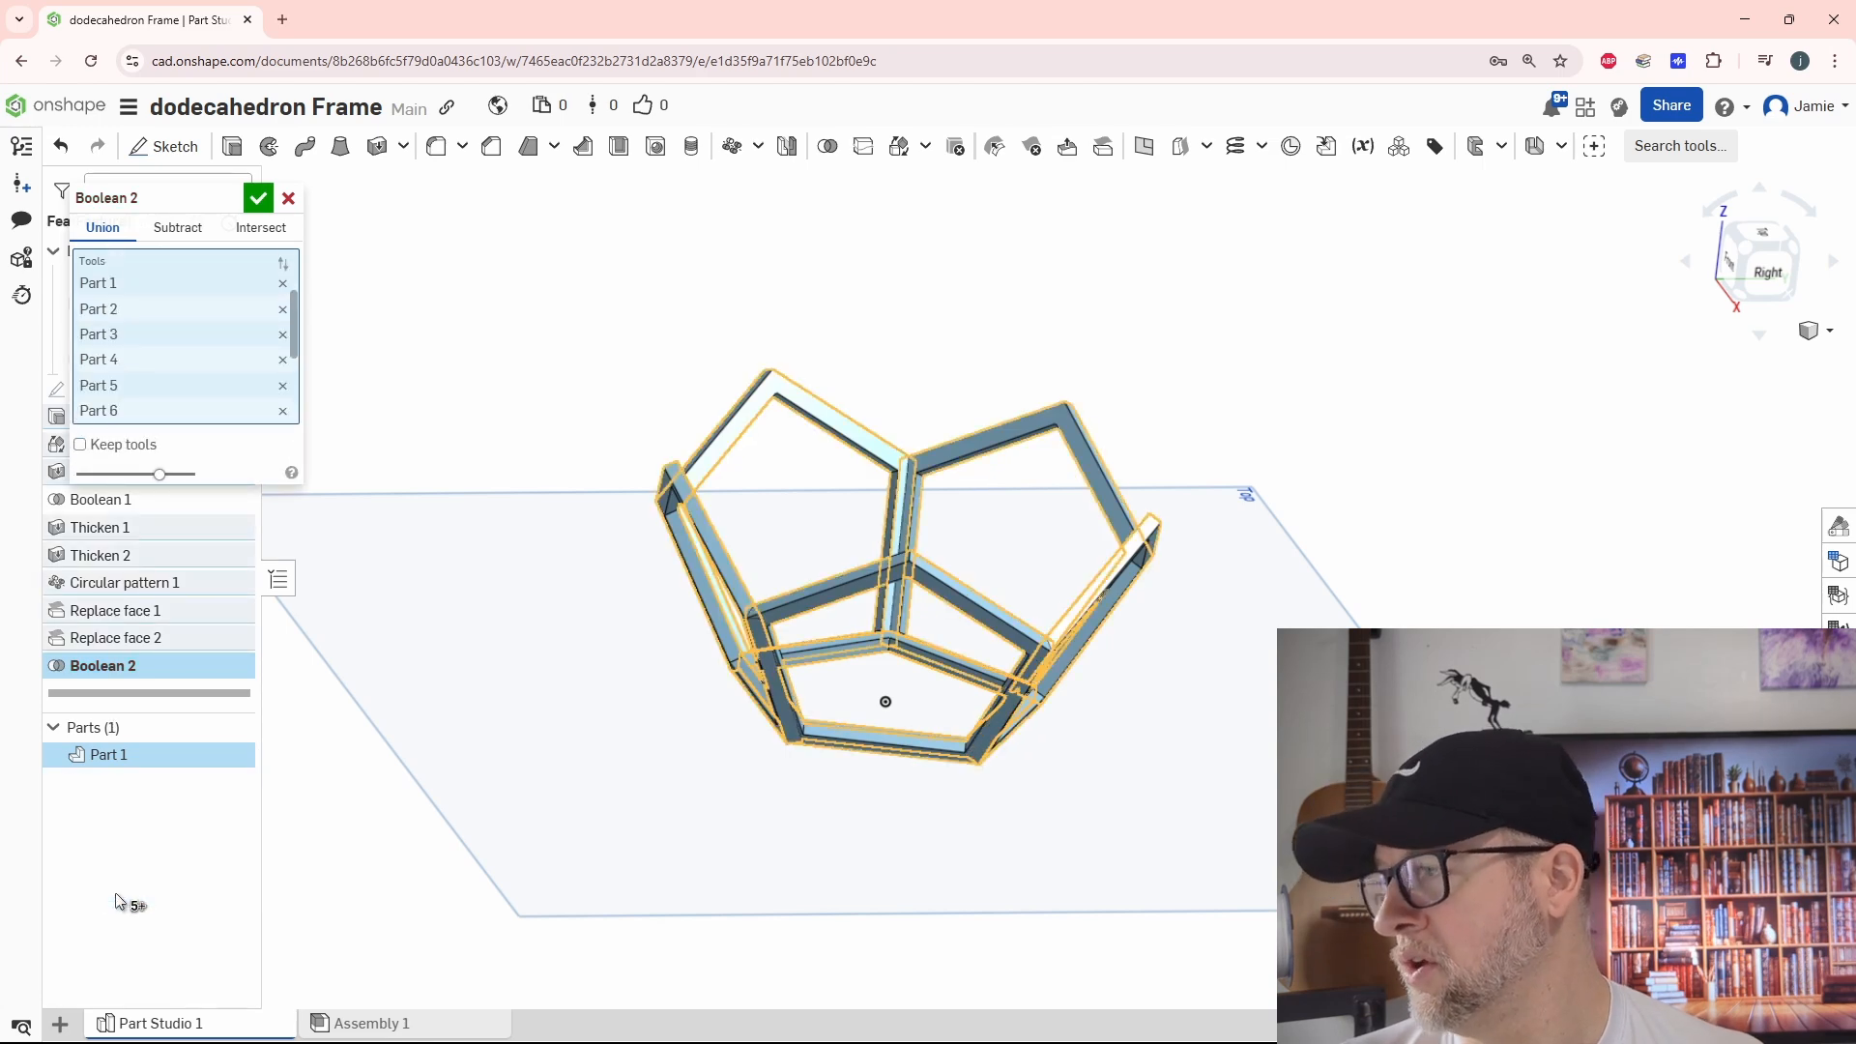
{"action": "left_click", "coordinate": [251, 207]}
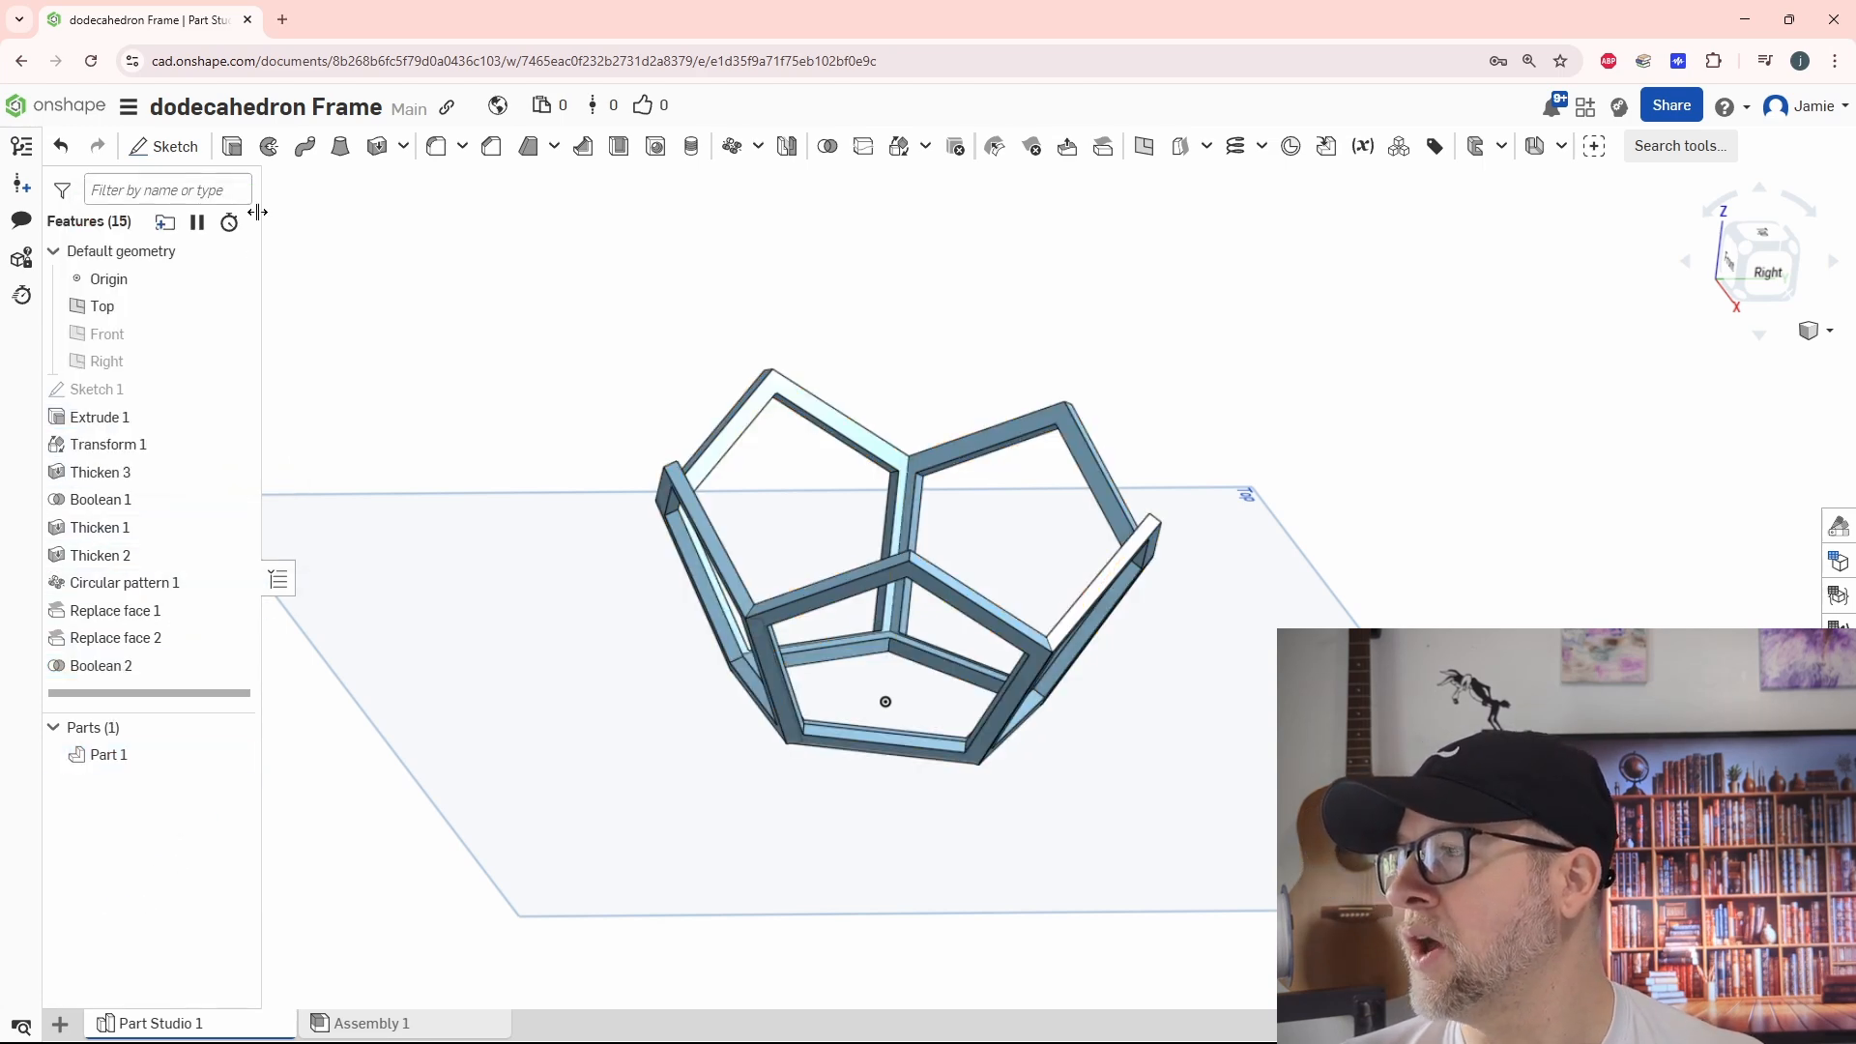
Start a part Mirror operation for the united half frame
{"action": "right_click_drag", "start_coordinate": [422, 638], "coordinate": [920, 708]}
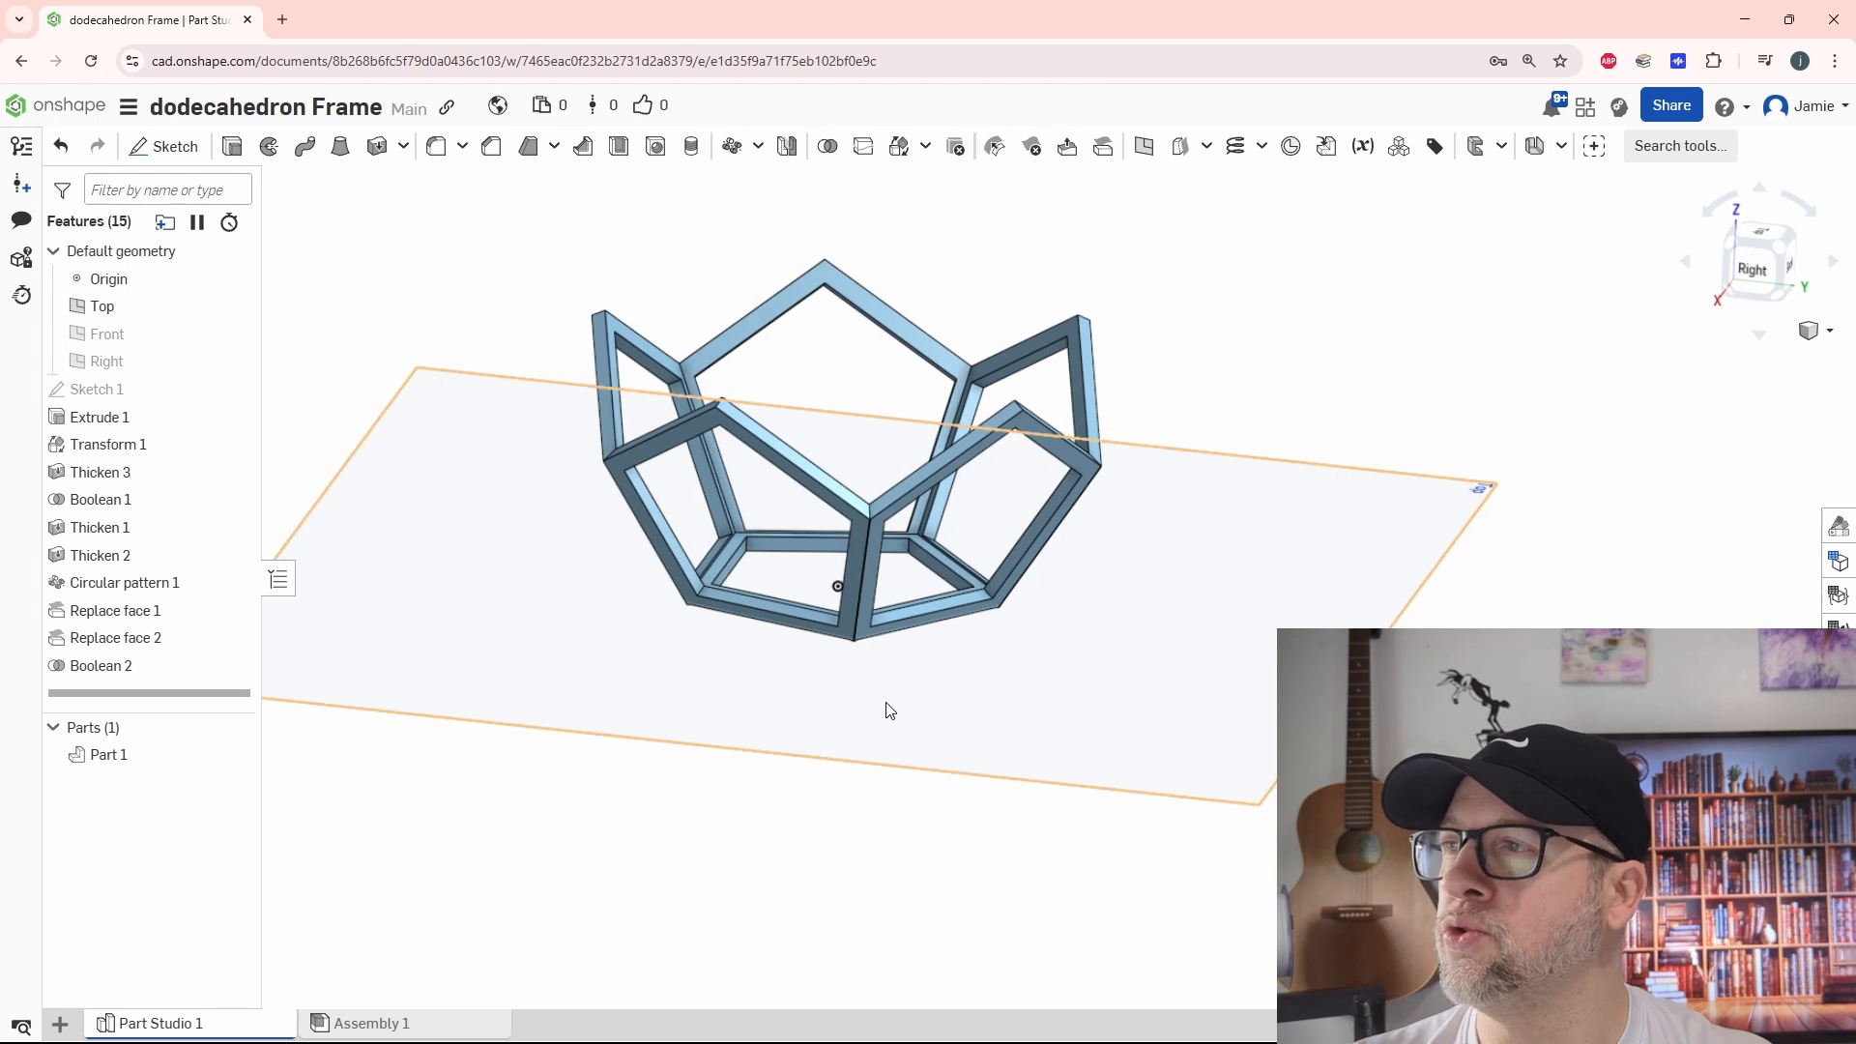
{"action": "left_click", "coordinate": [787, 147]}
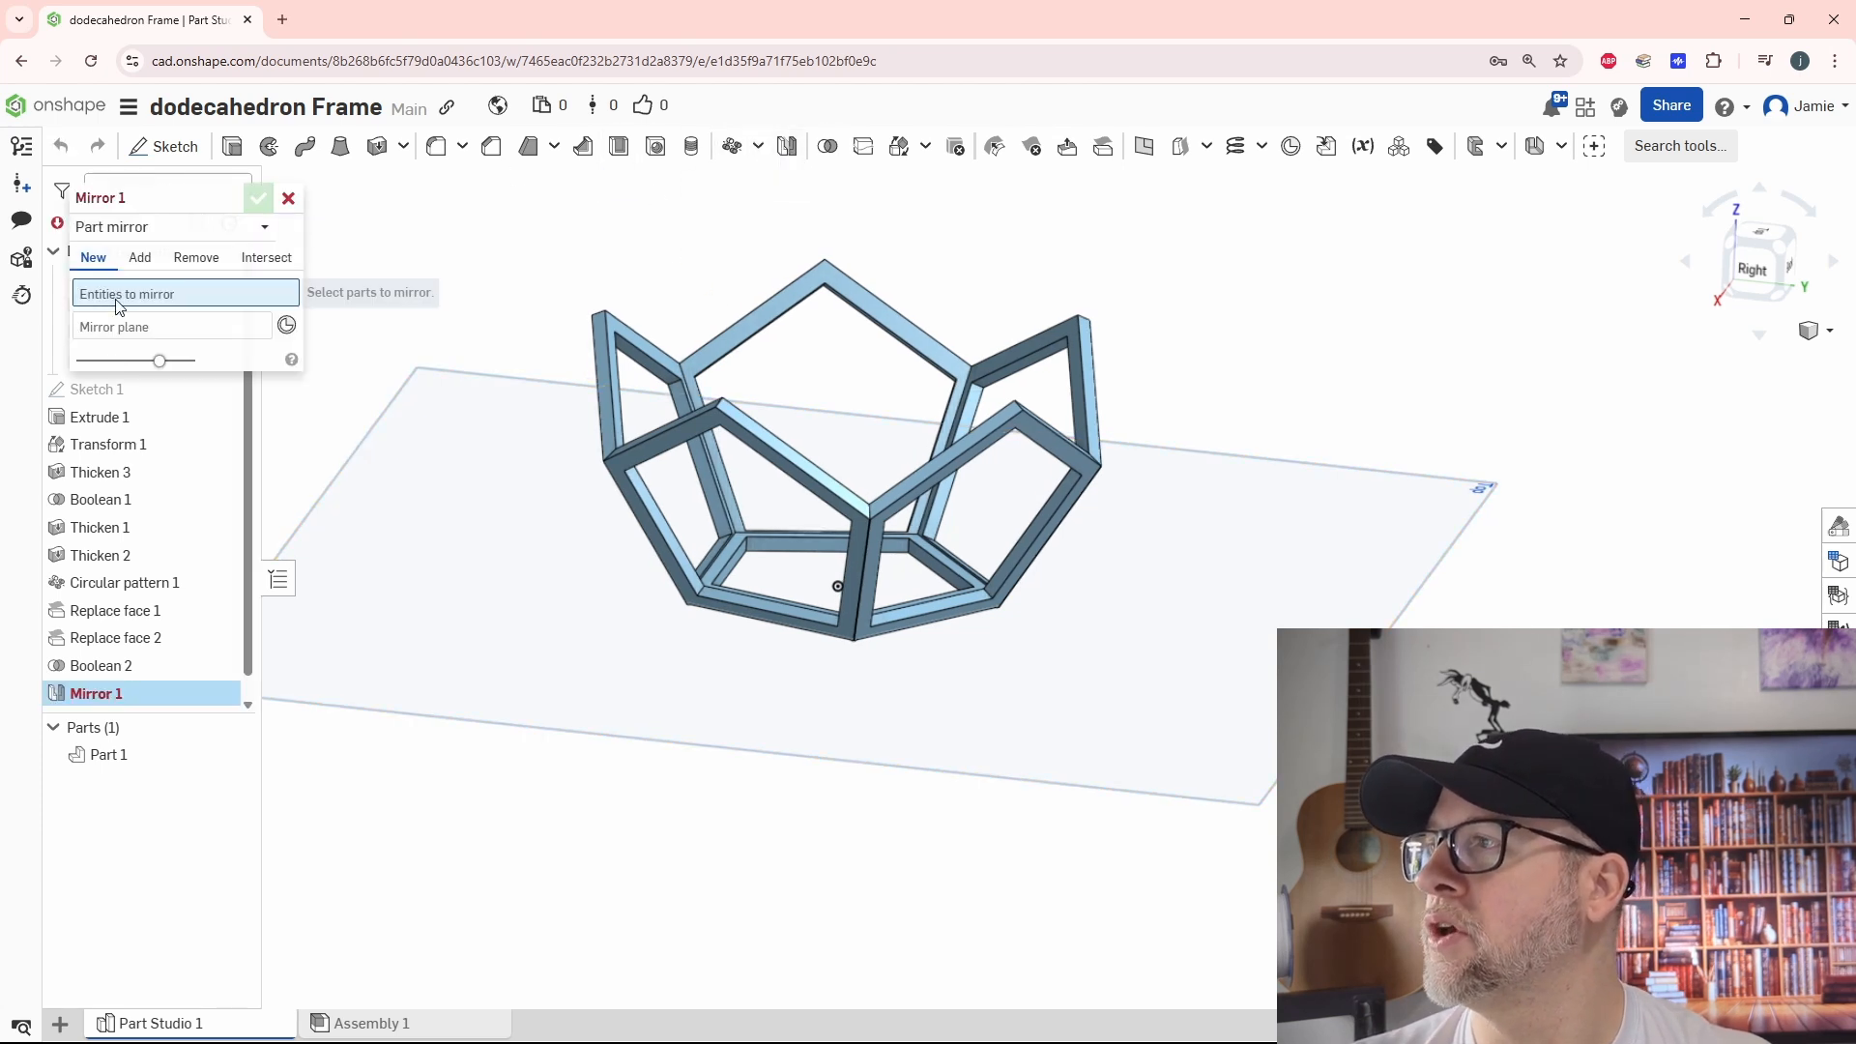